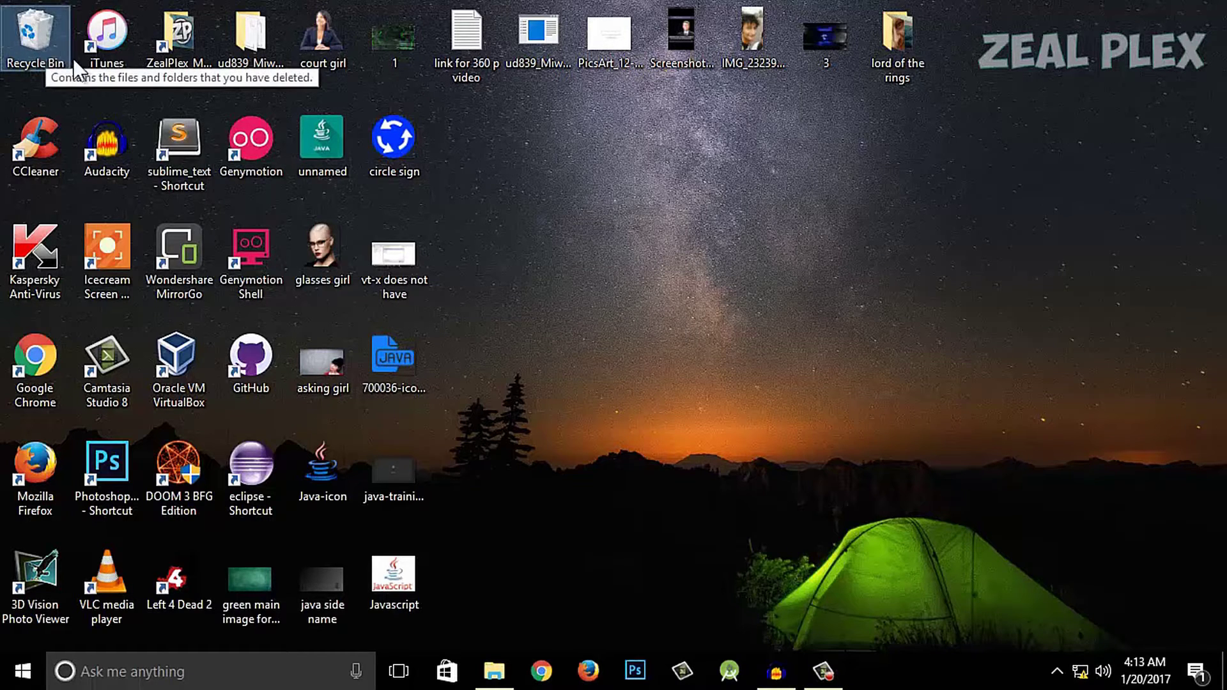
left_click(51, 41)
left_click(761, 359)
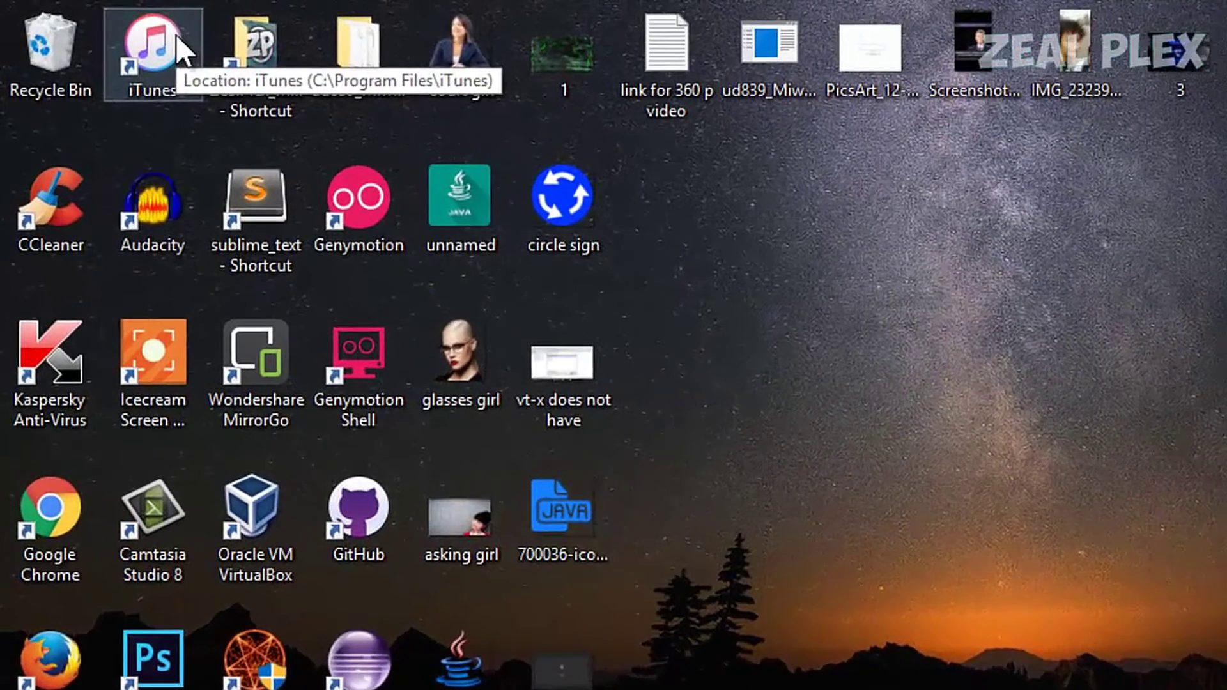
left_click(123, 28)
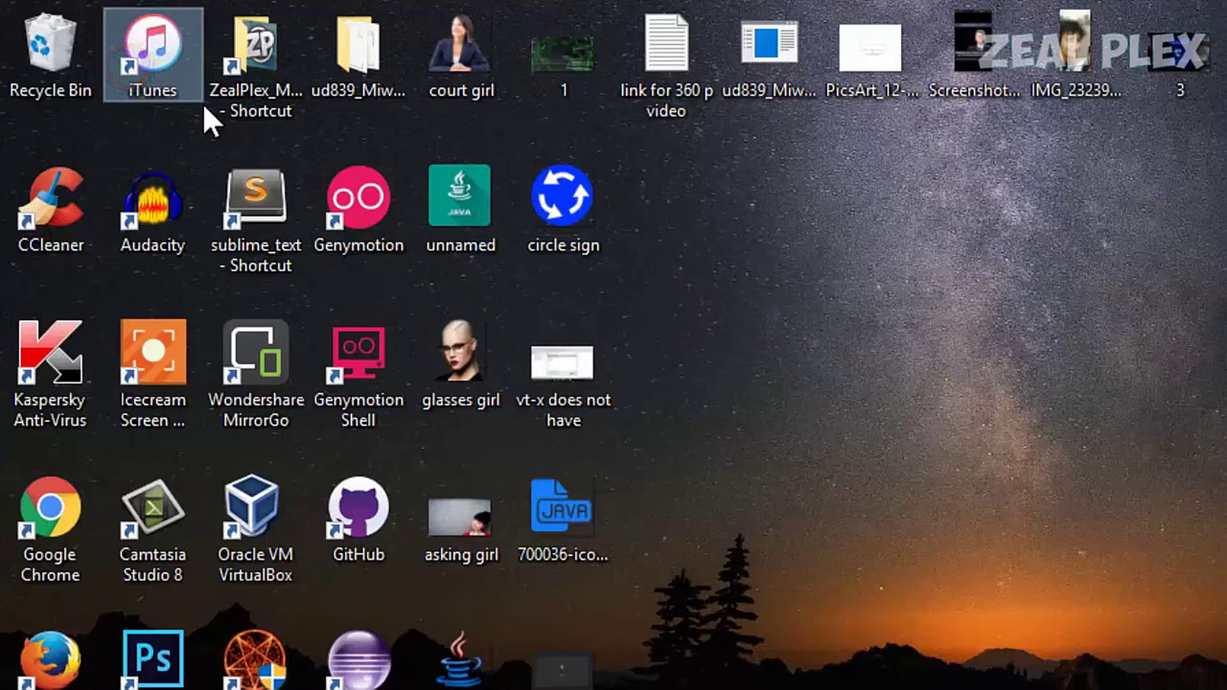
left_click(355, 51)
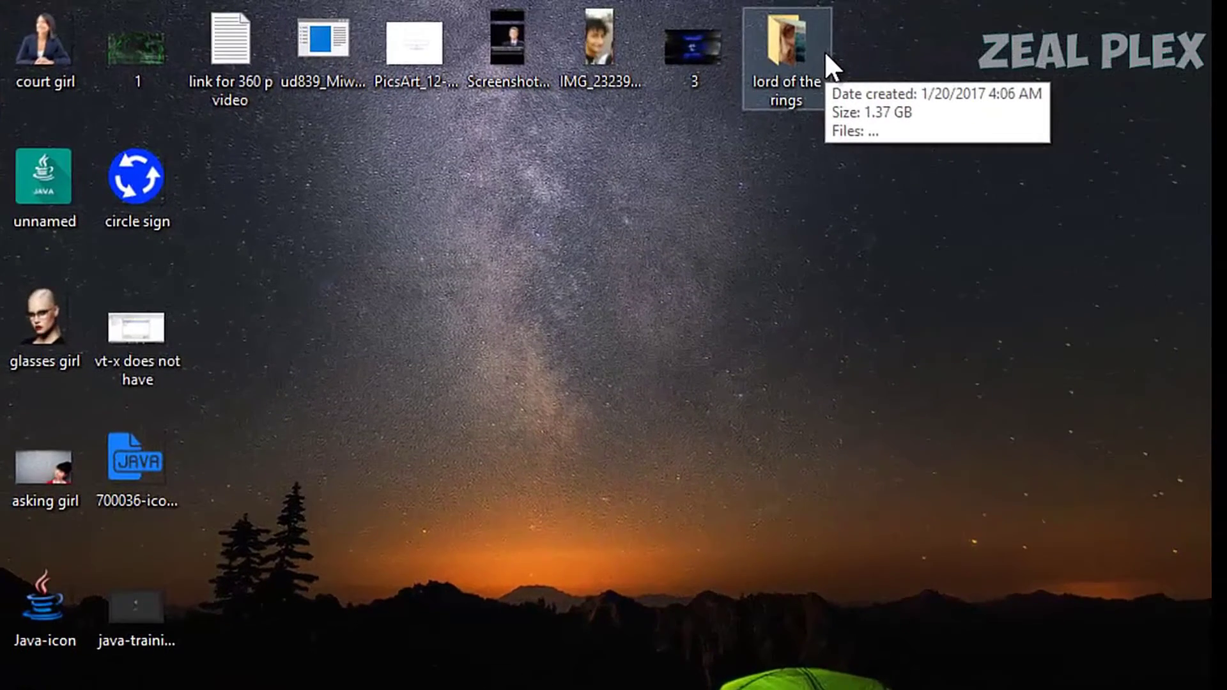
Inspect the size of the "lord of the rings" desktop folder in its properties, and close them
right_click(828, 57)
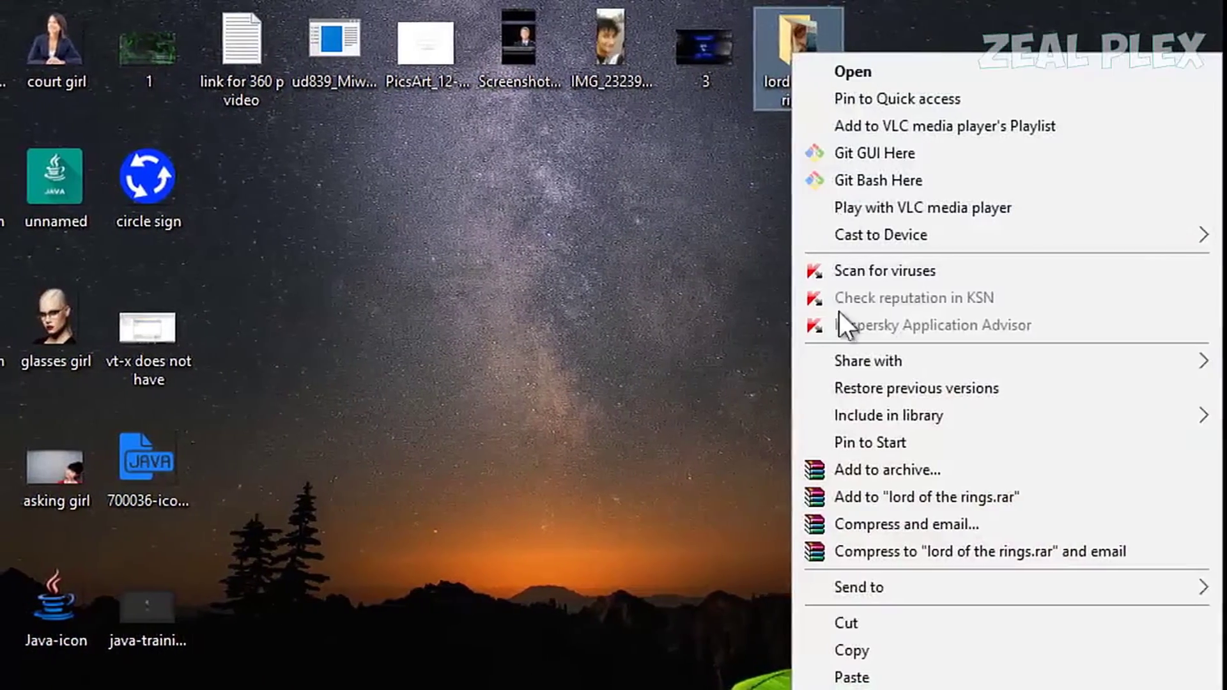
left_click(869, 689)
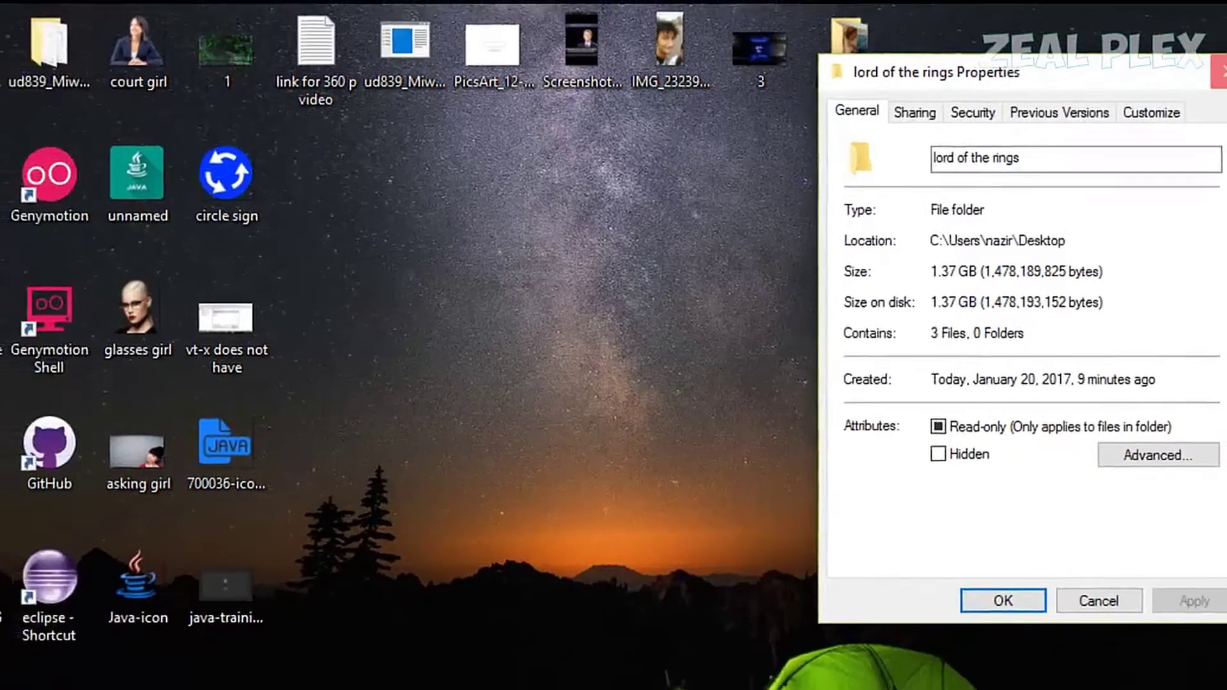
left_click(1198, 71)
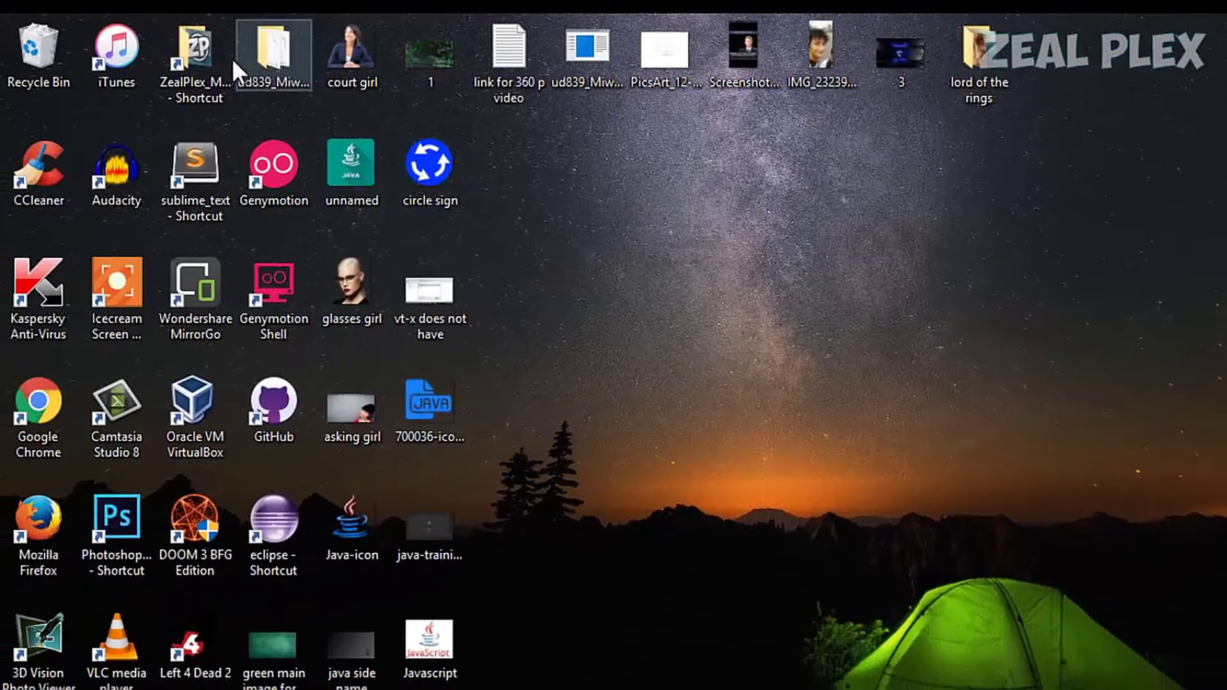
Examine the iTunes desktop shortcut's file details, including its size, in its properties, and close them
right_click(47, 47)
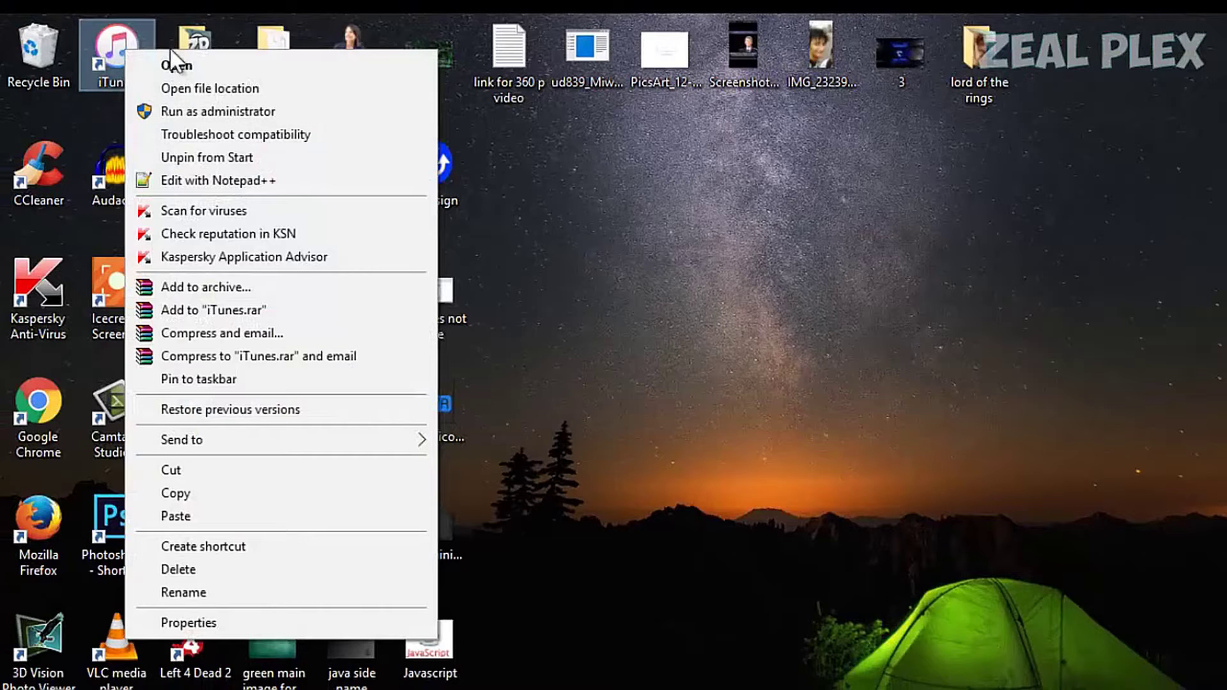
left_click(228, 618)
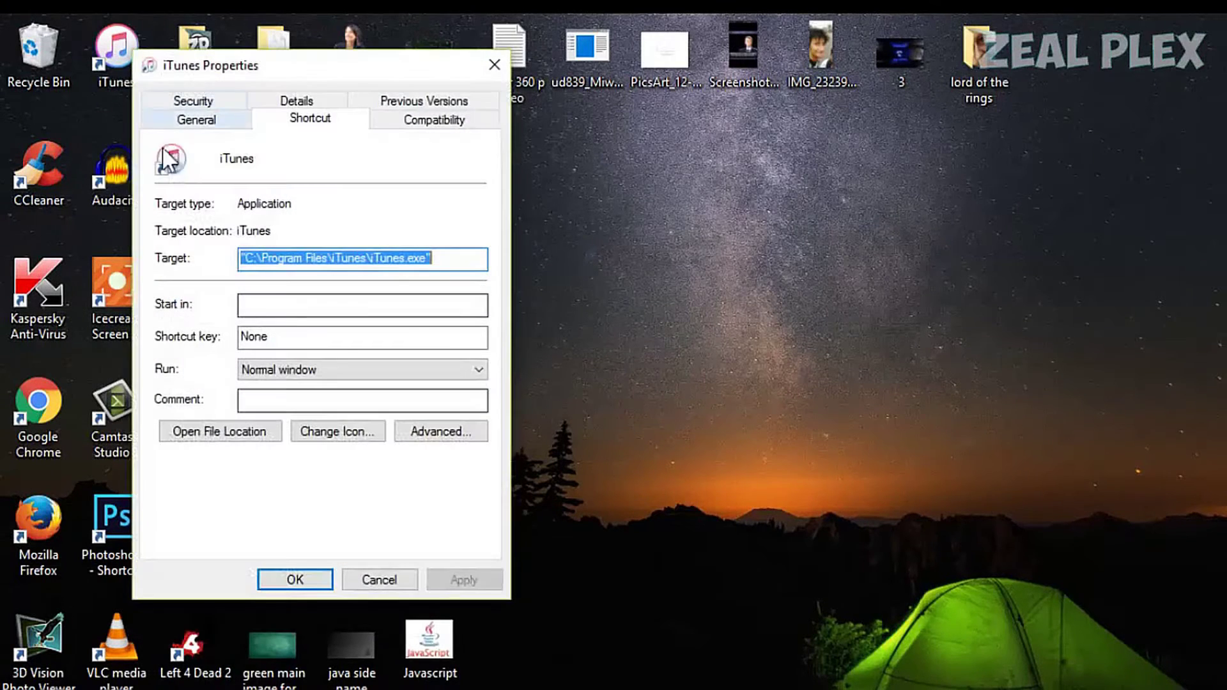
left_click(286, 103)
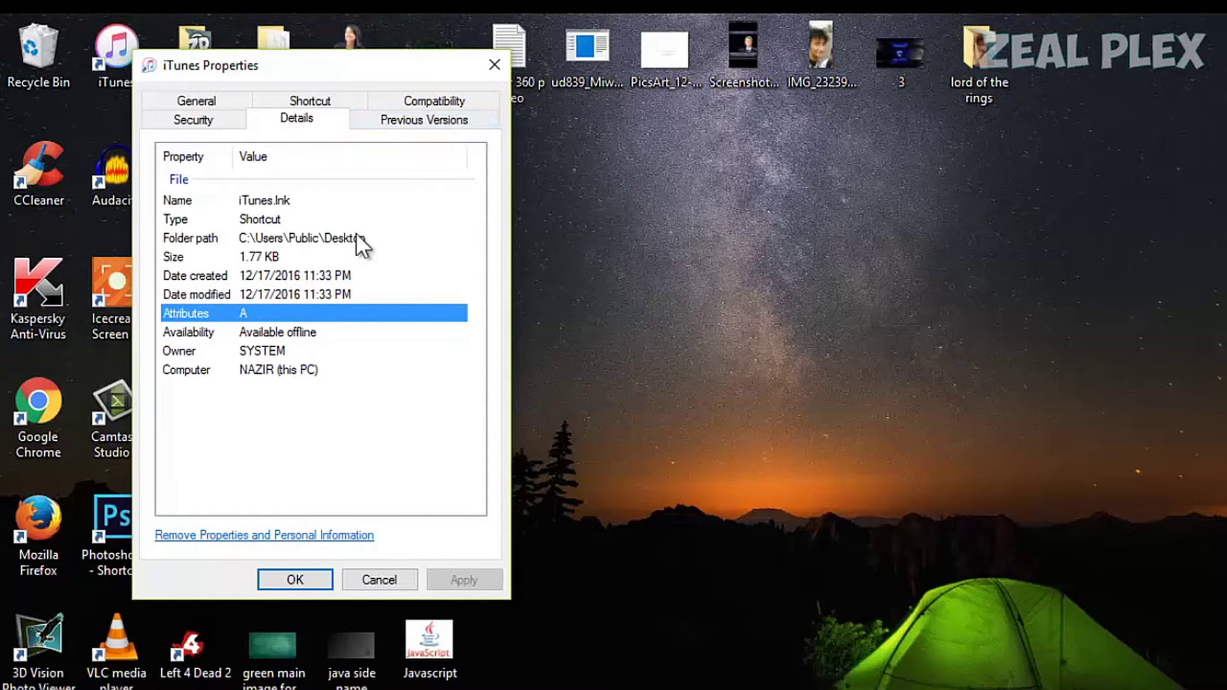
left_click(493, 65)
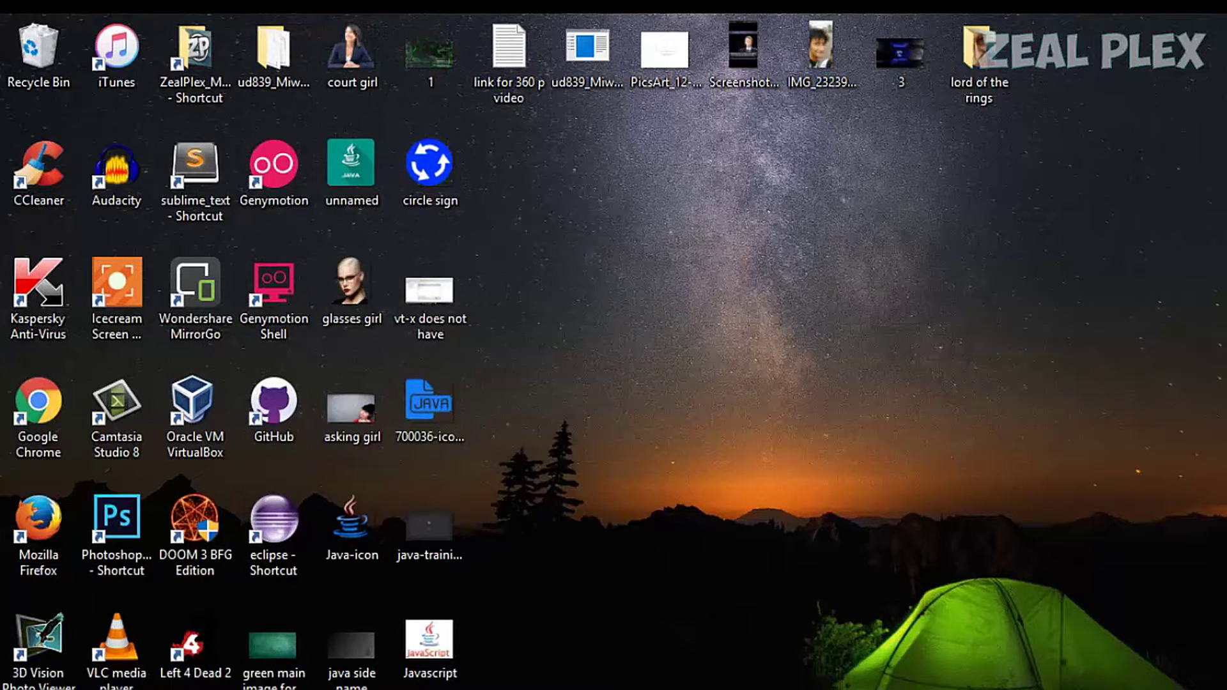
Open This PC to look it over, and close its window again
key("super")
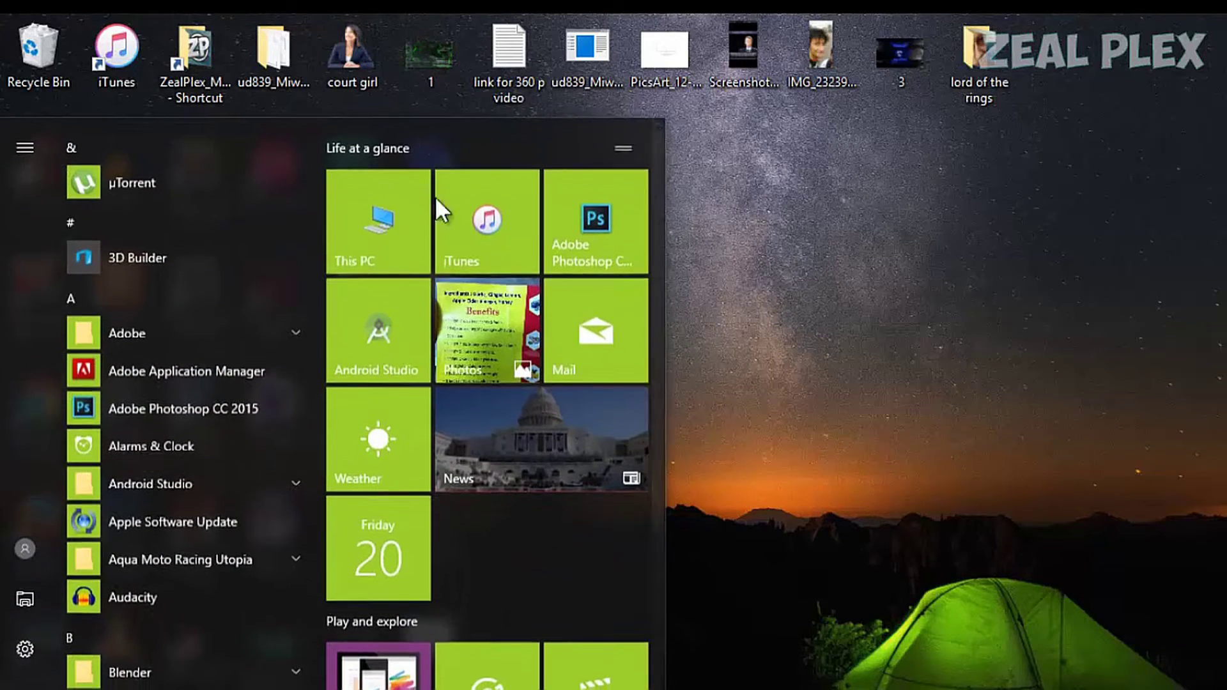
left_click(413, 242)
left_click(1137, 51)
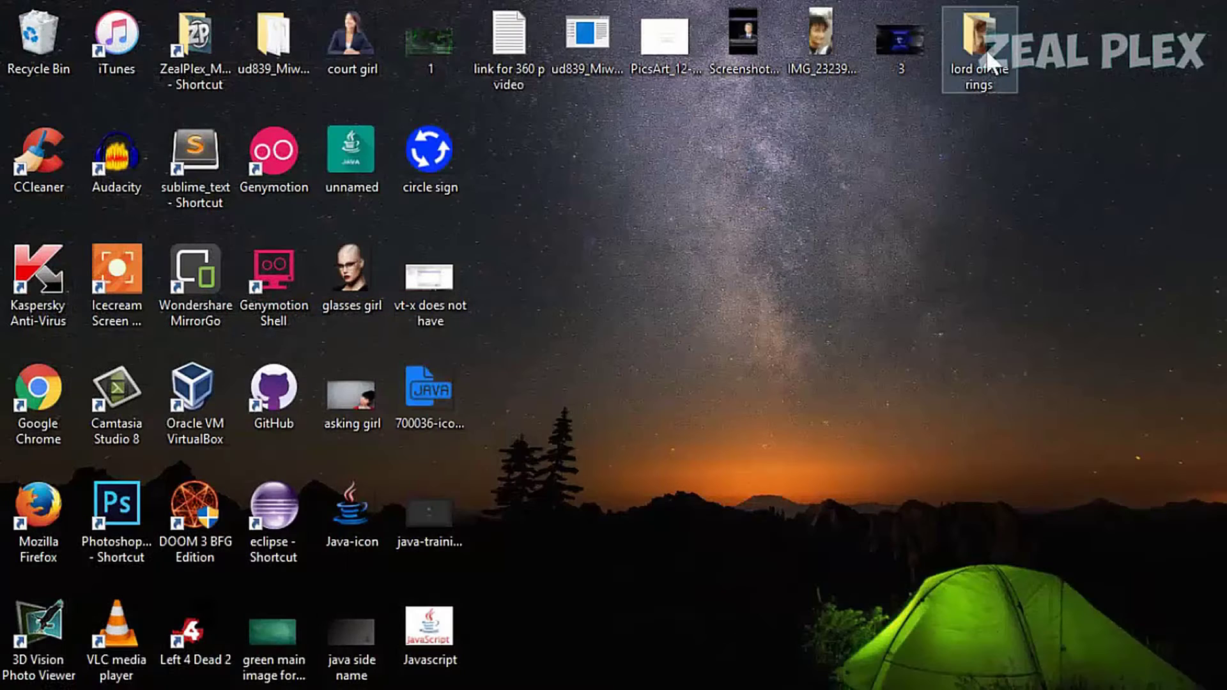
Delete the "lord of the rings" folder from the desktop
right_click(987, 48)
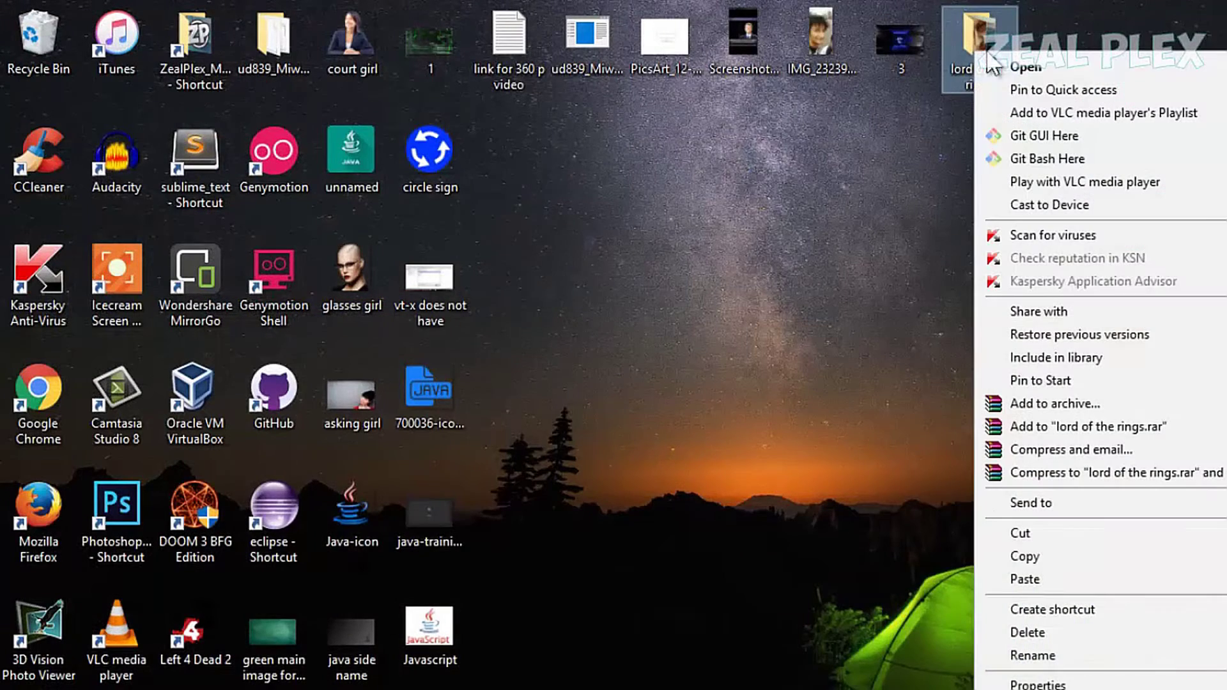
left_click(1014, 630)
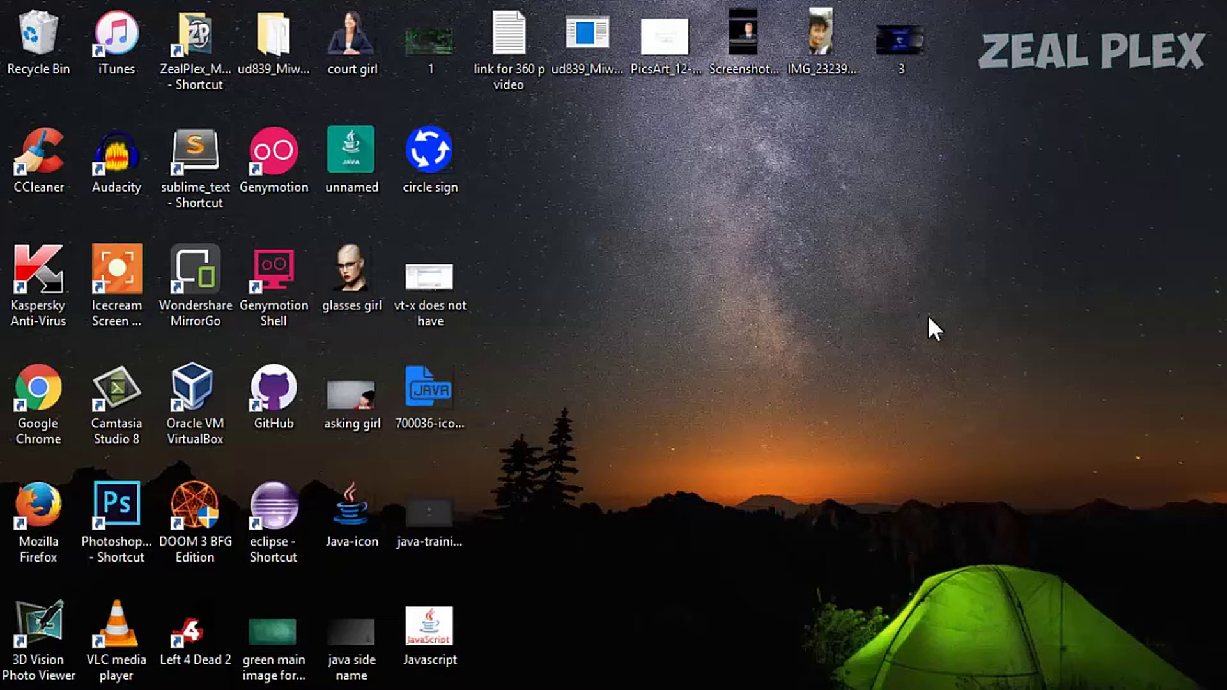
Review the Recycle Bin's properties for the drives' available space and maximum size, and close them without changes
right_click(23, 37)
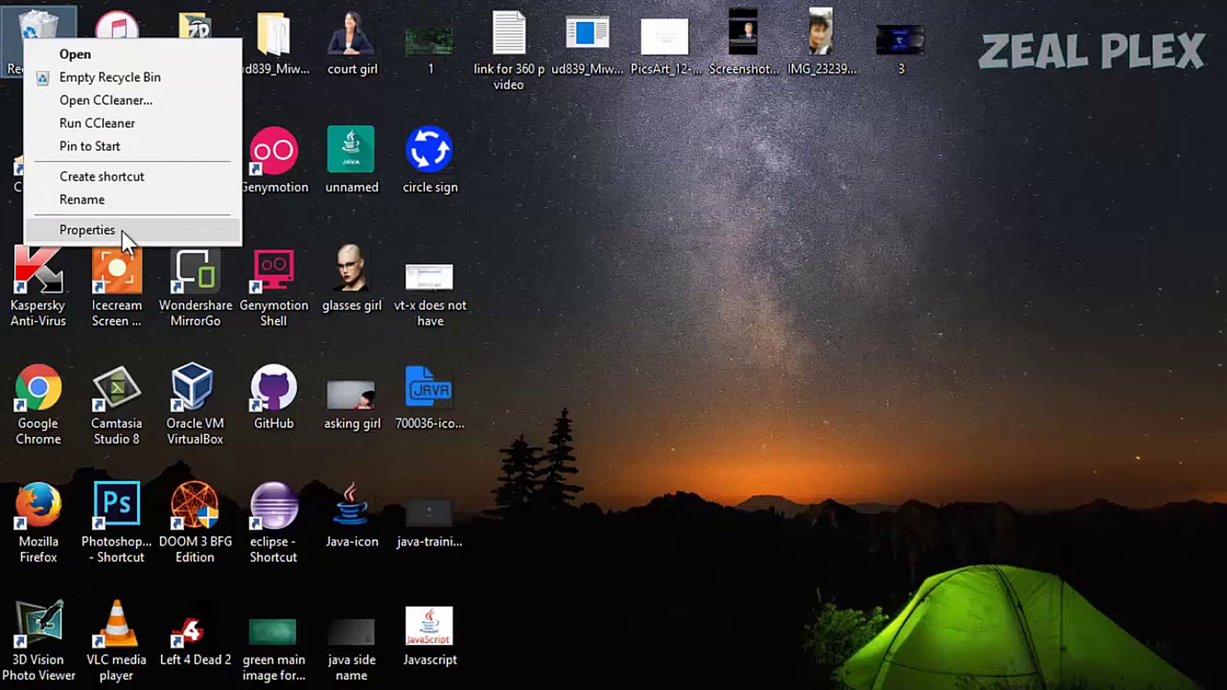
left_click(87, 230)
left_click_drag(149, 62, 296, 62)
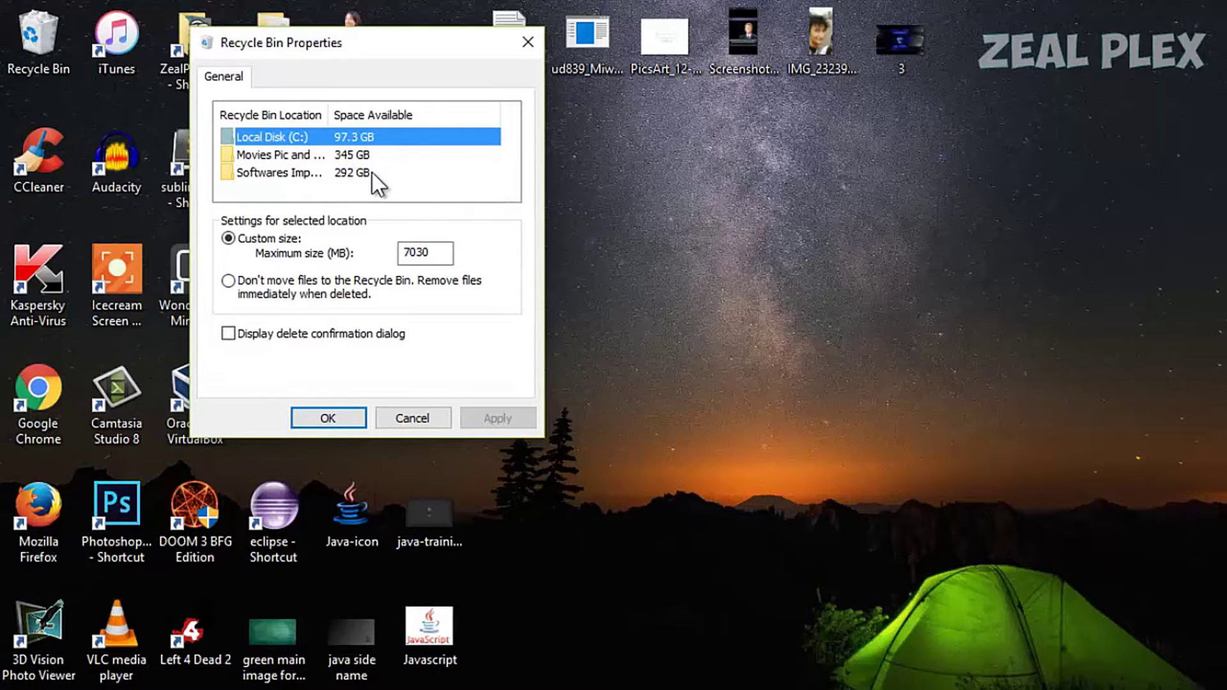
left_click(326, 418)
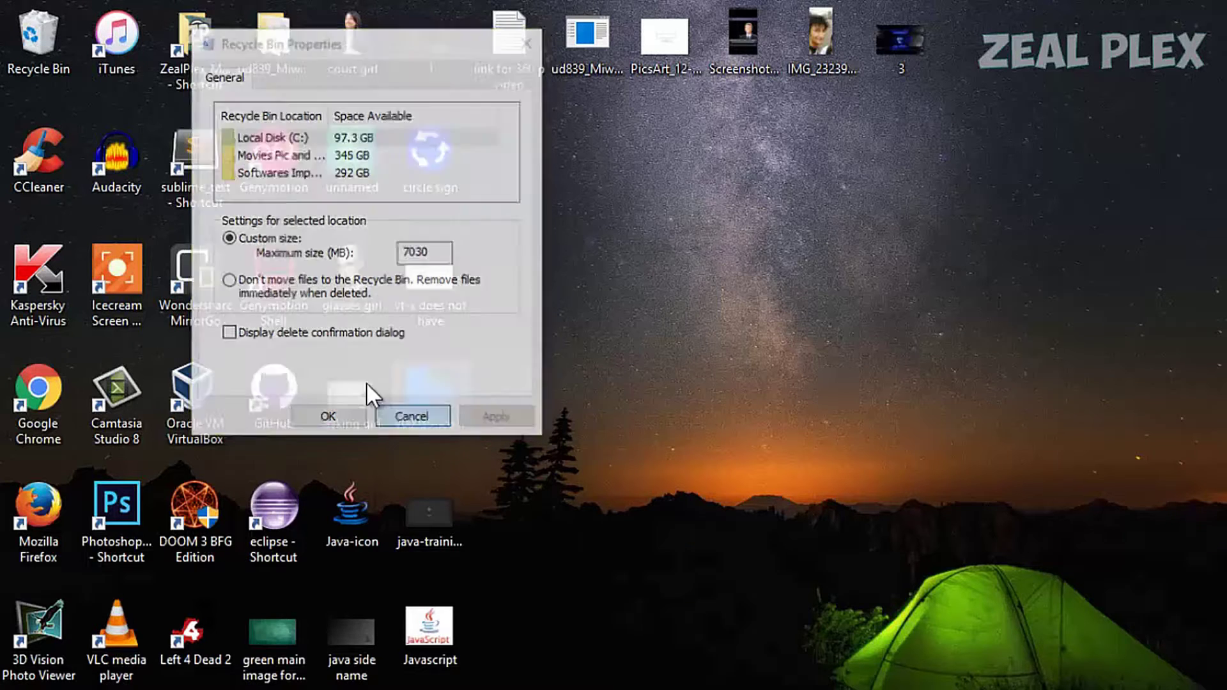
Empty the Recycle Bin, confirming the permanent deletion of its items, and look at This PC again
right_click(48, 41)
left_click(83, 82)
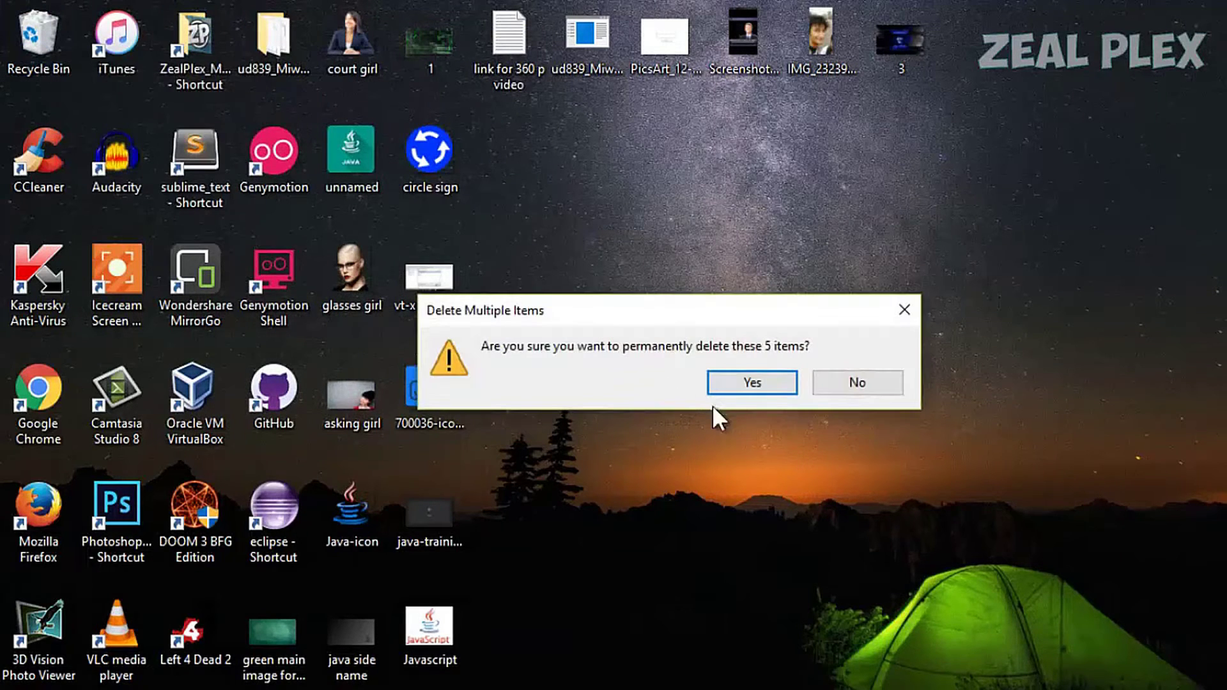
left_click(730, 385)
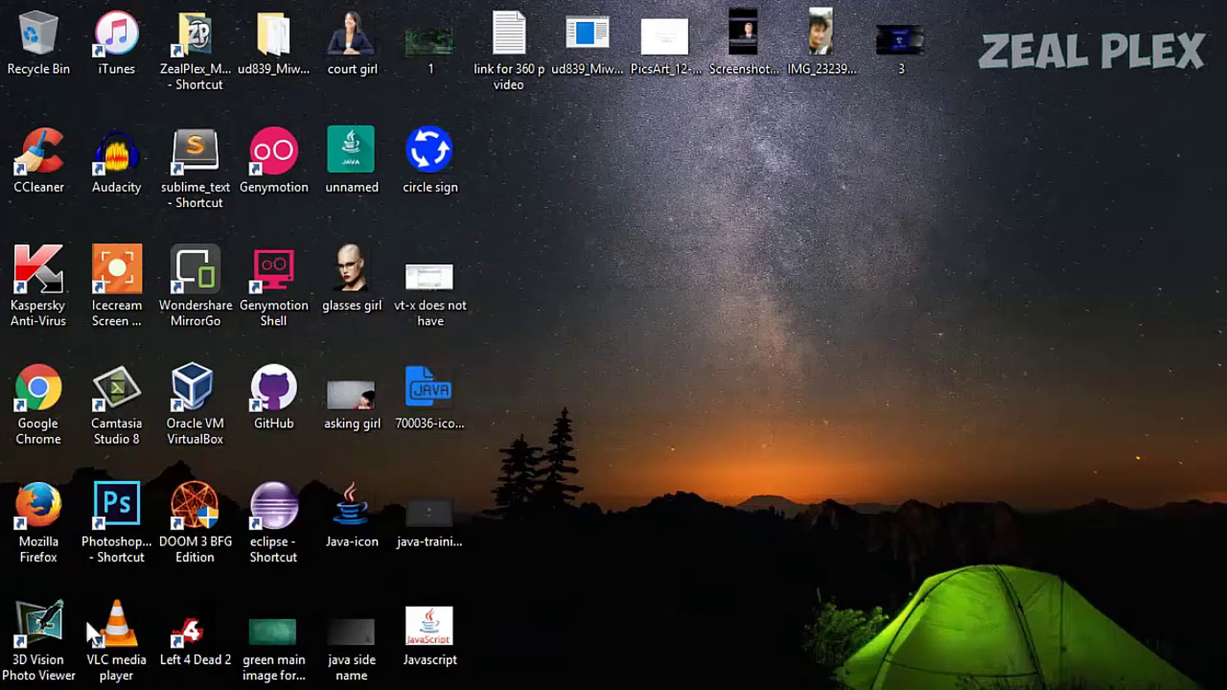
left_click(24, 689)
left_click(382, 228)
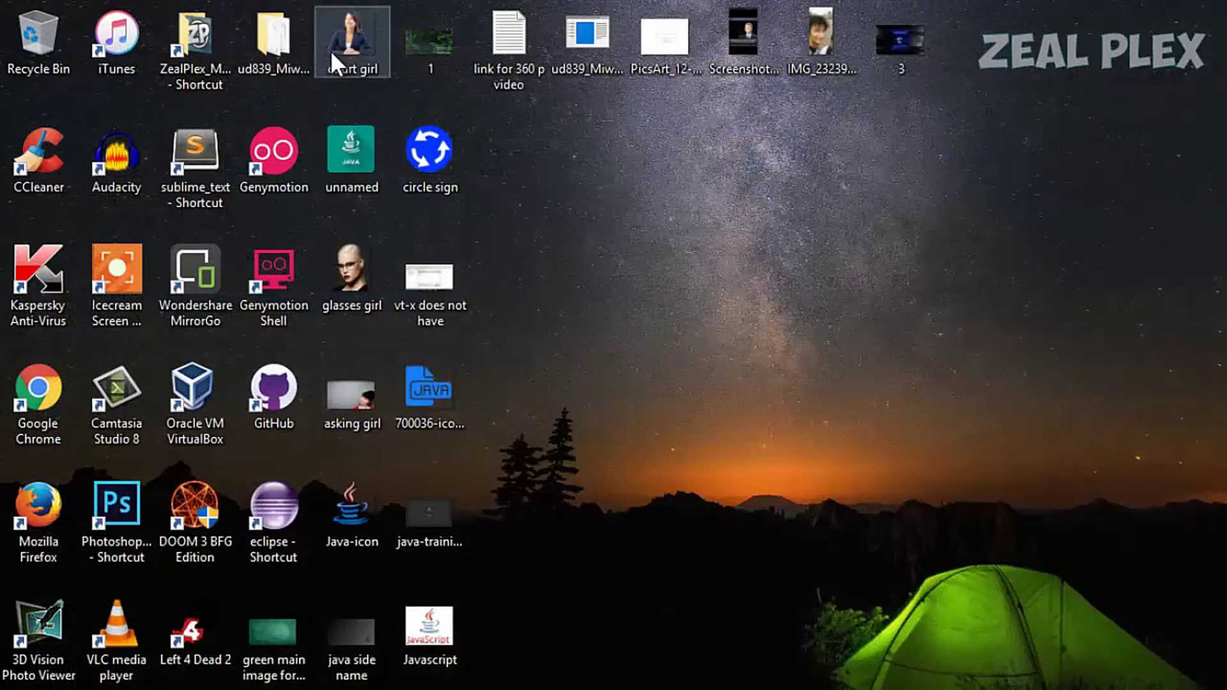
Inspect the size and contents of the ud839_Miwok-Starter-code desktop folder in its properties, and close them
right_click(287, 41)
left_click(488, 650)
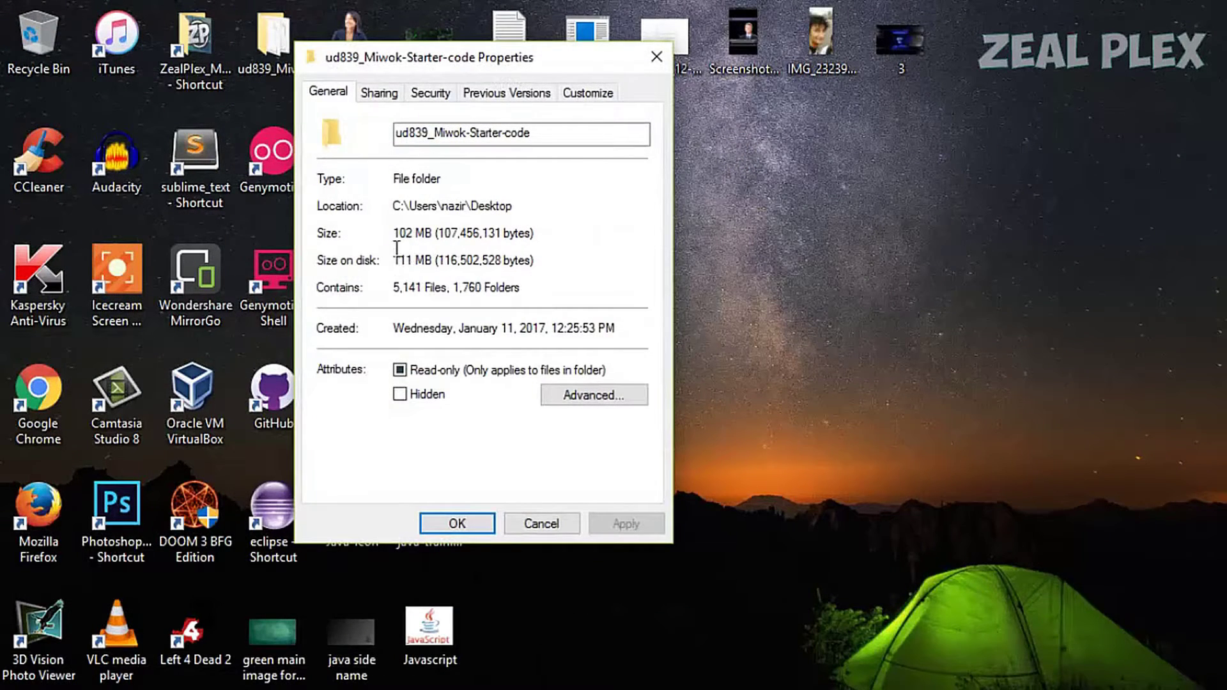
left_click(482, 523)
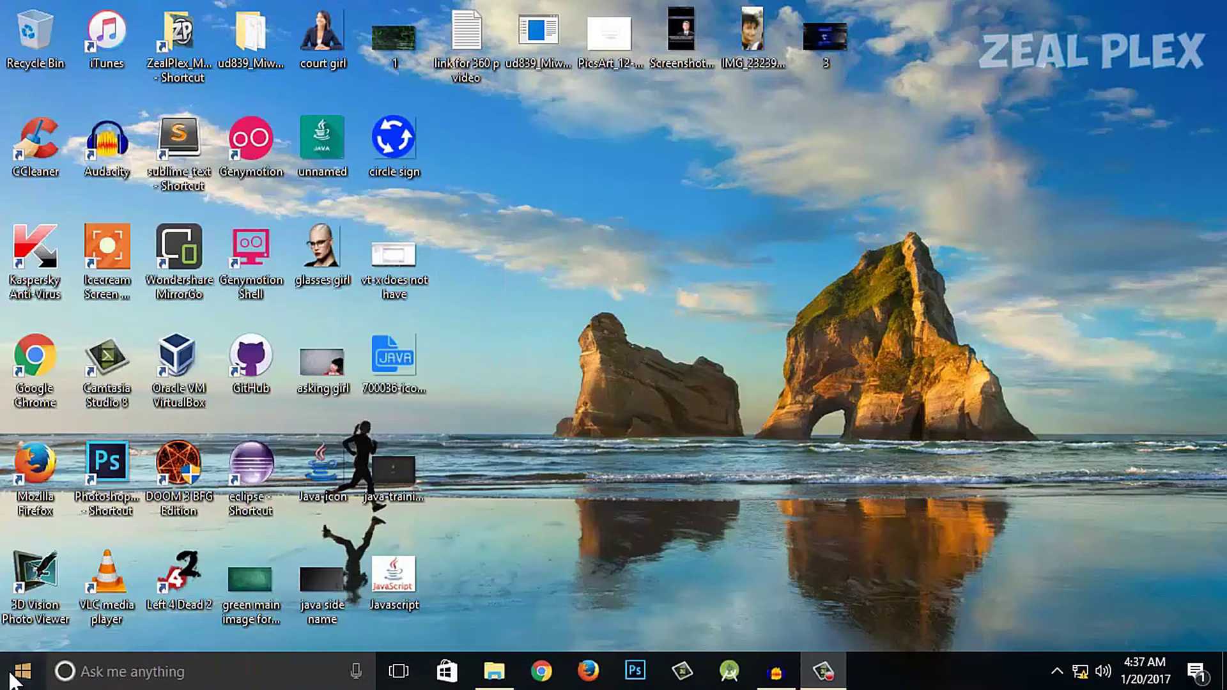
Search Windows for "dis" and launch Disk Cleanup
key("super")
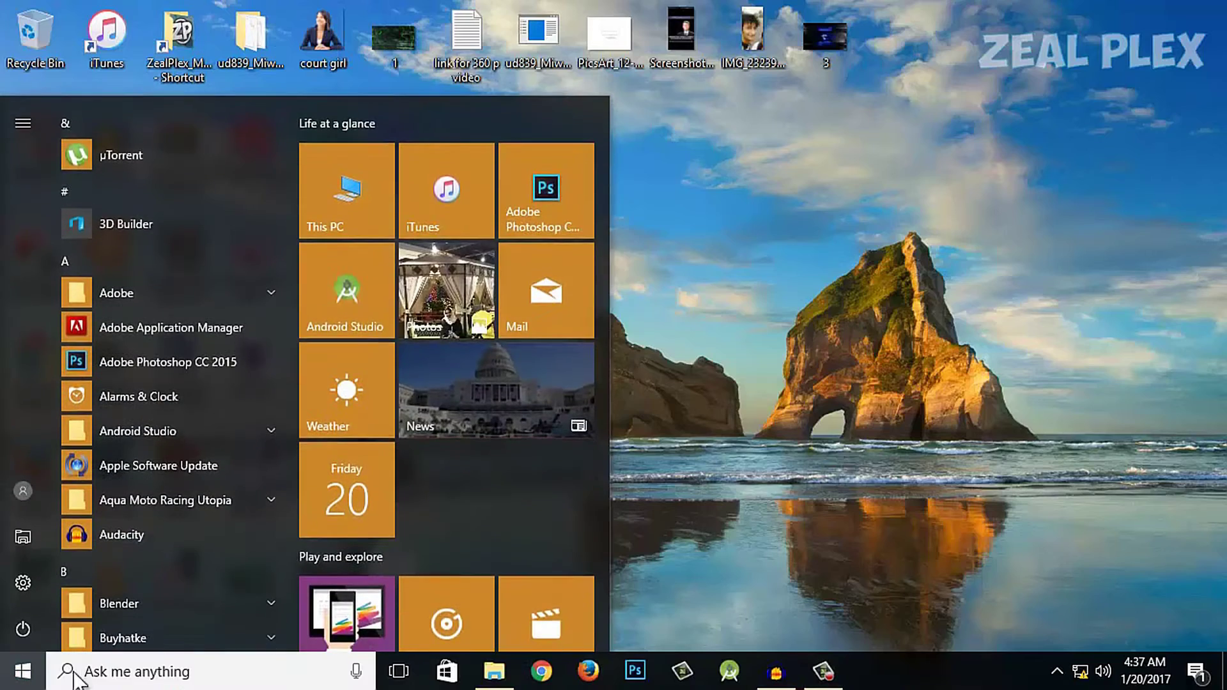
left_click(157, 675)
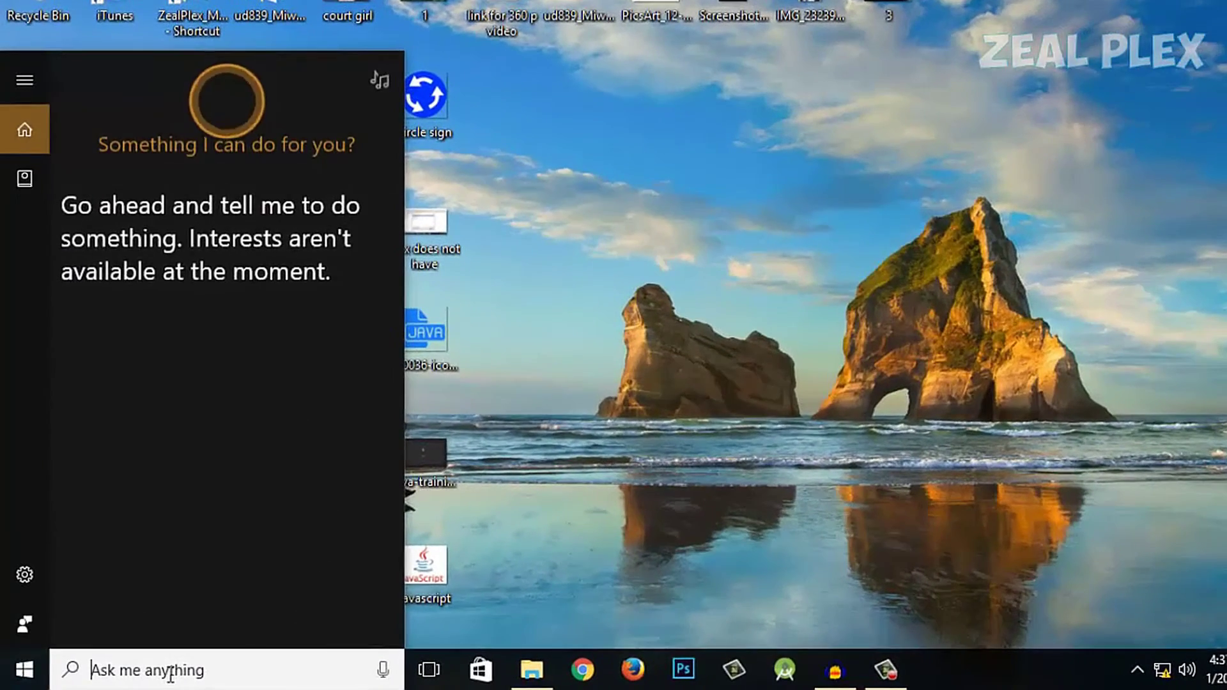
type("di")
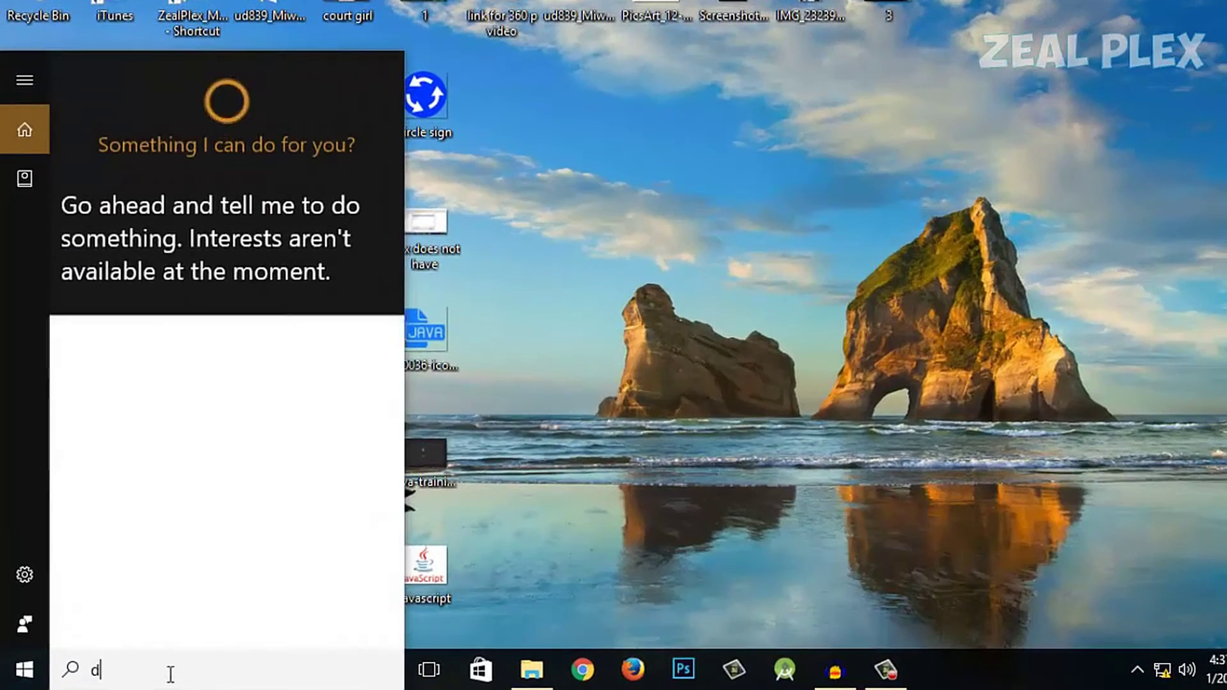
type("s")
key("Return")
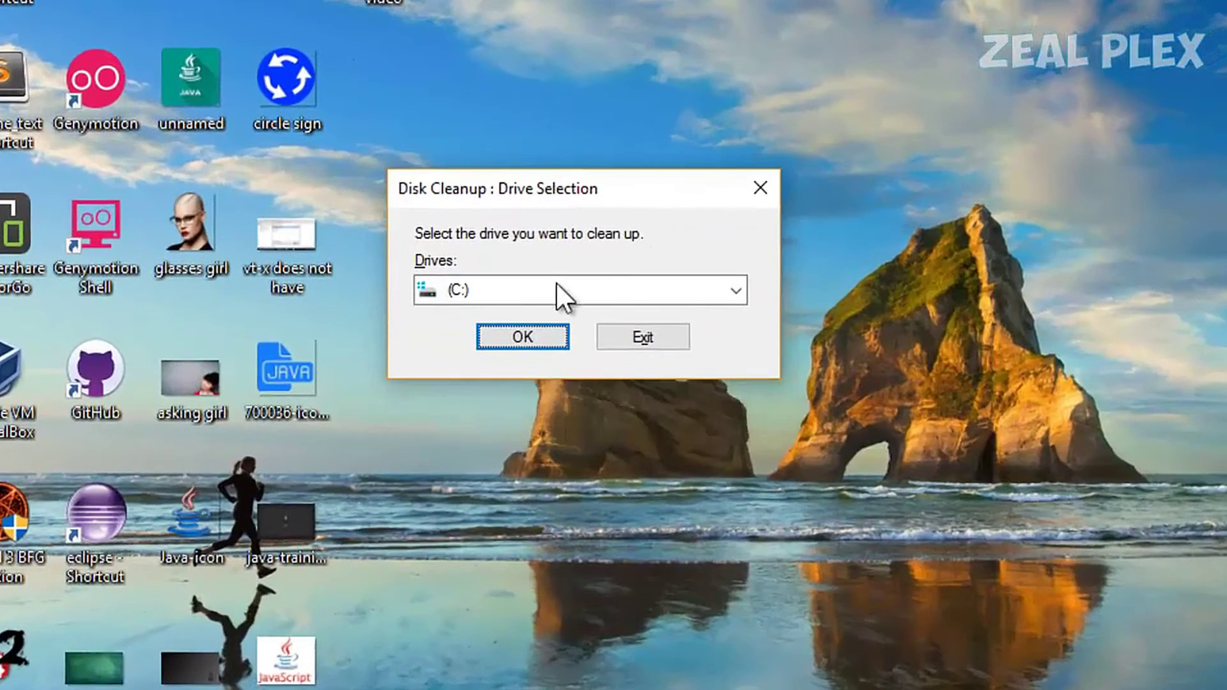
Choose the C: drive for cleanup and start its scan
left_click(556, 285)
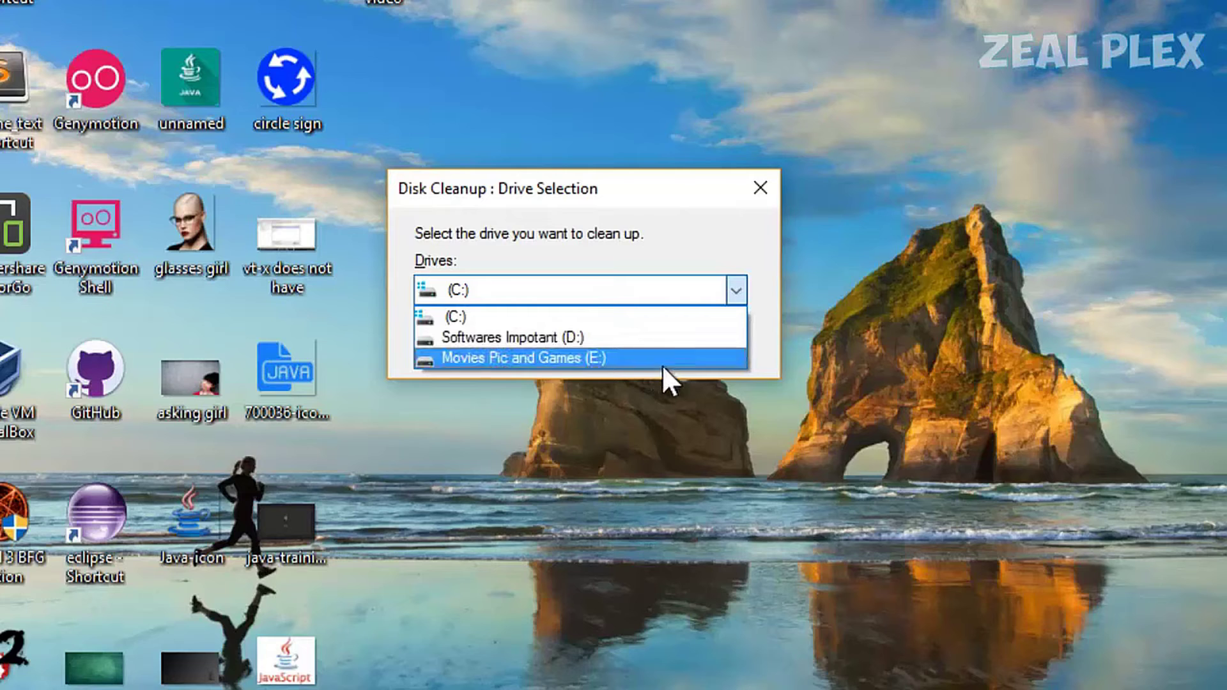
left_click(638, 313)
left_click(549, 332)
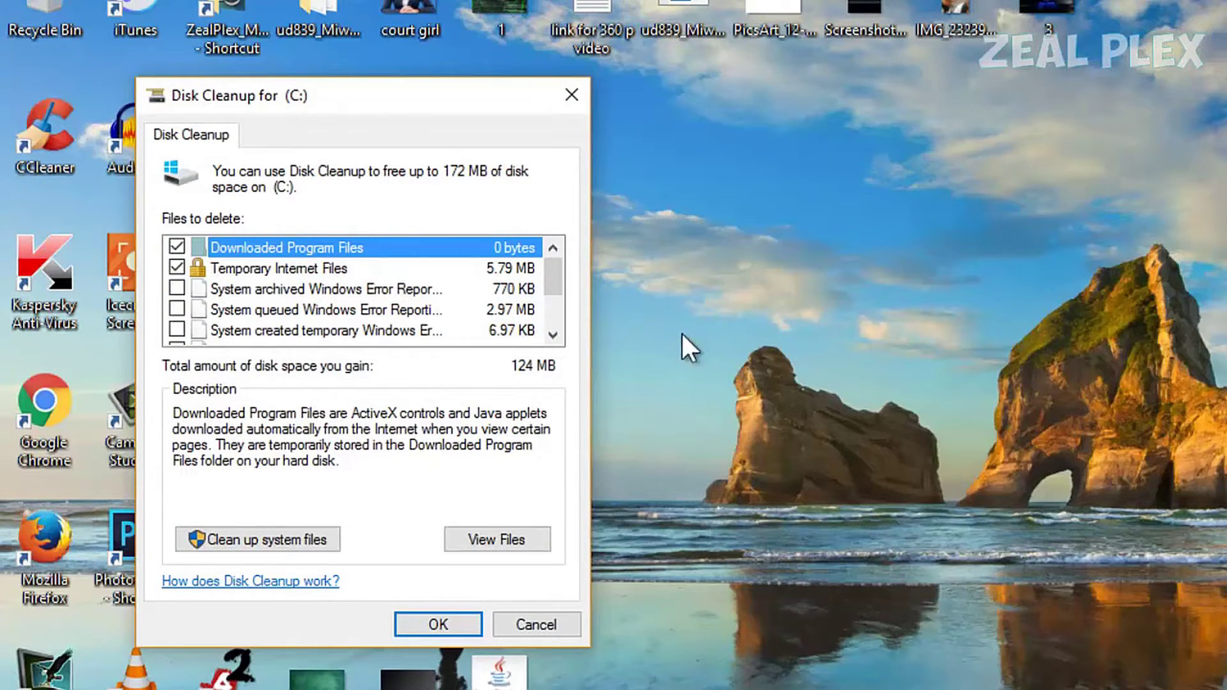
Include Temporary files among the items to delete from C:, and review the rest of the file list
left_click_drag(442, 98, 816, 84)
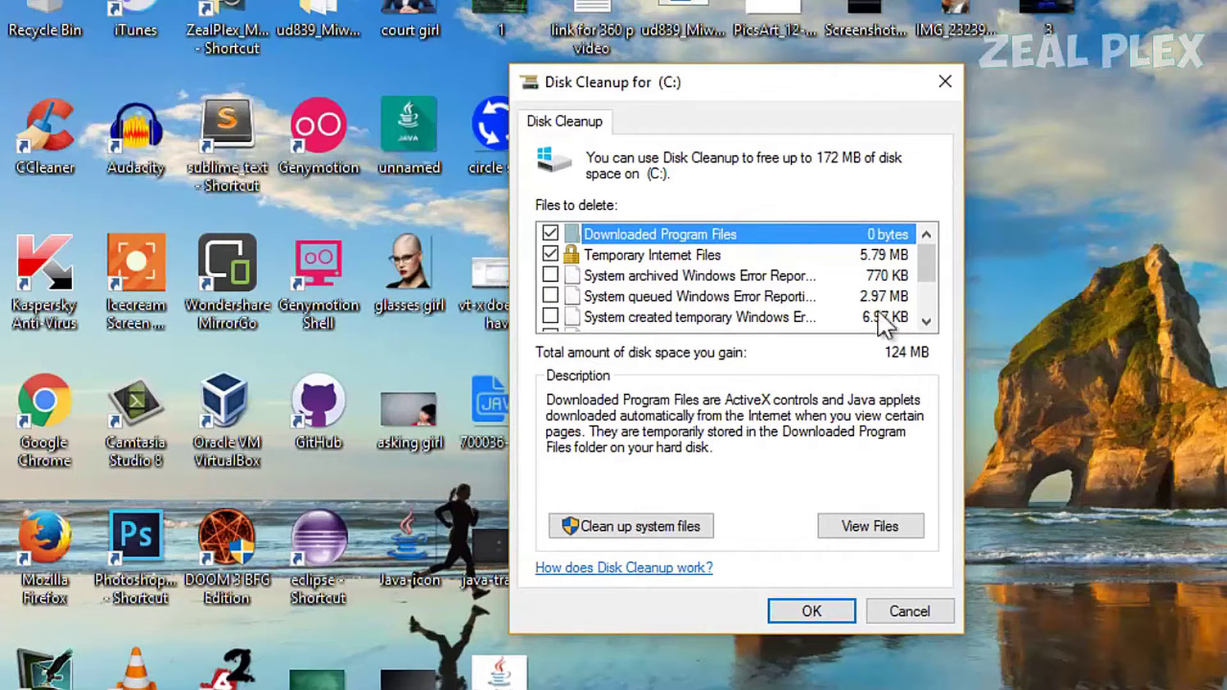
left_click_drag(774, 89, 896, 109)
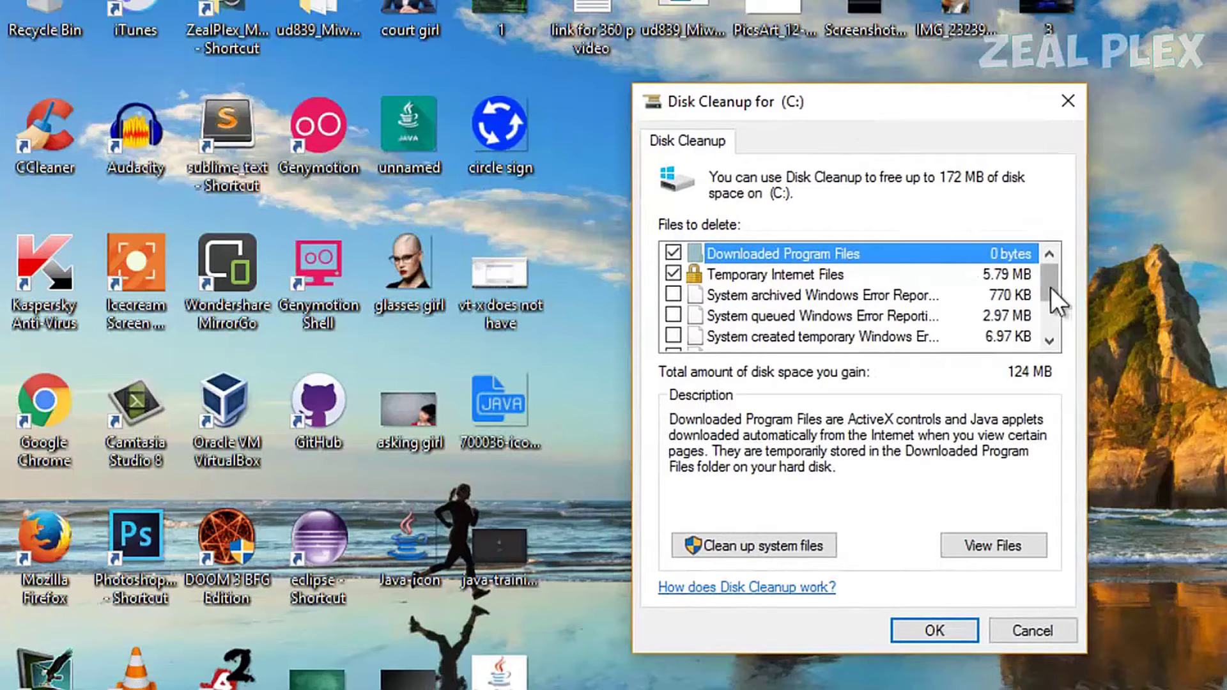
left_click_drag(1050, 288, 1046, 336)
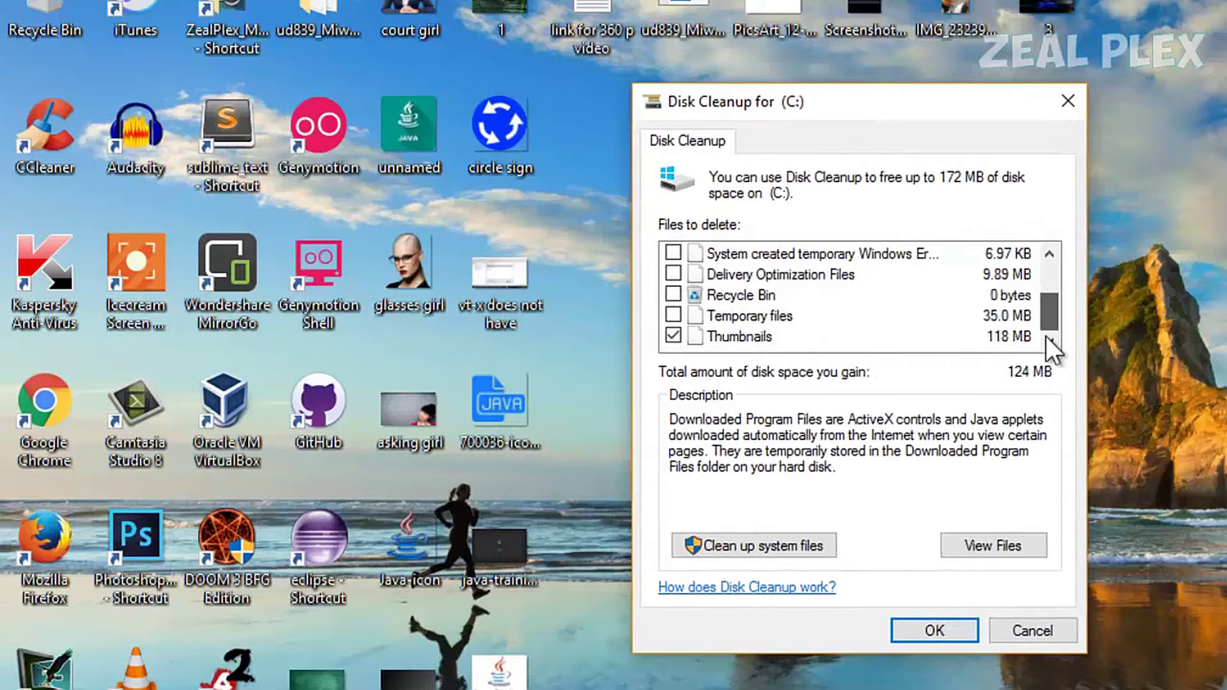
left_click(671, 313)
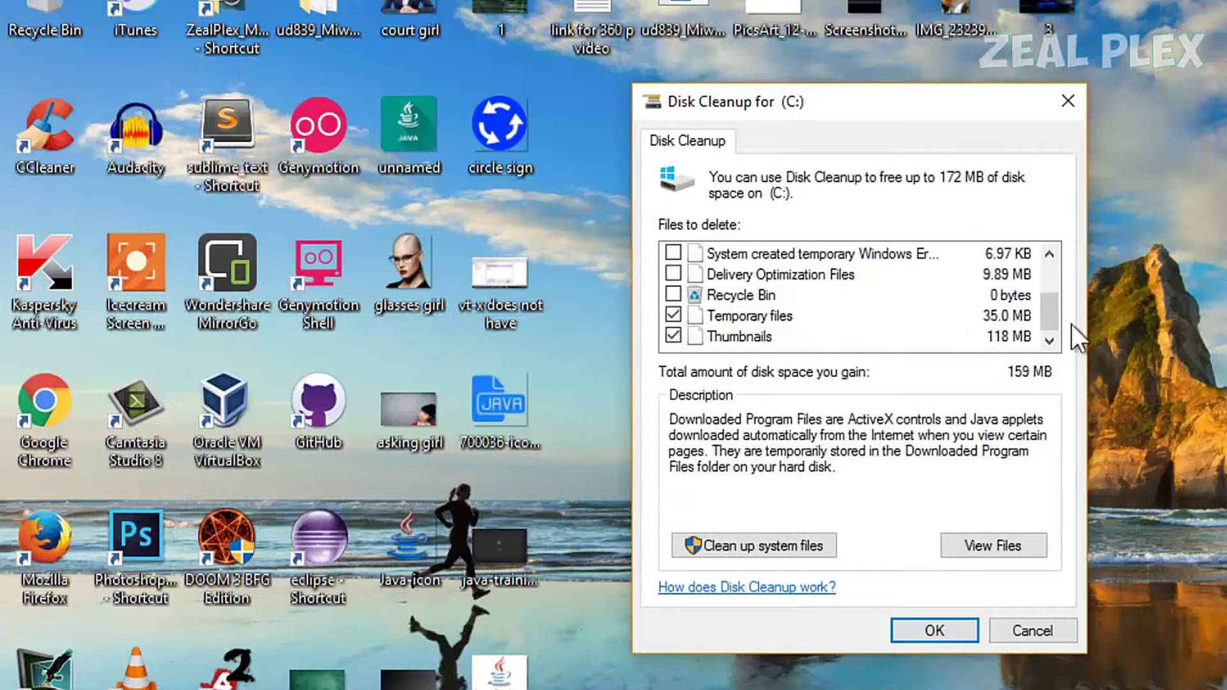
left_click_drag(1051, 310, 1052, 263)
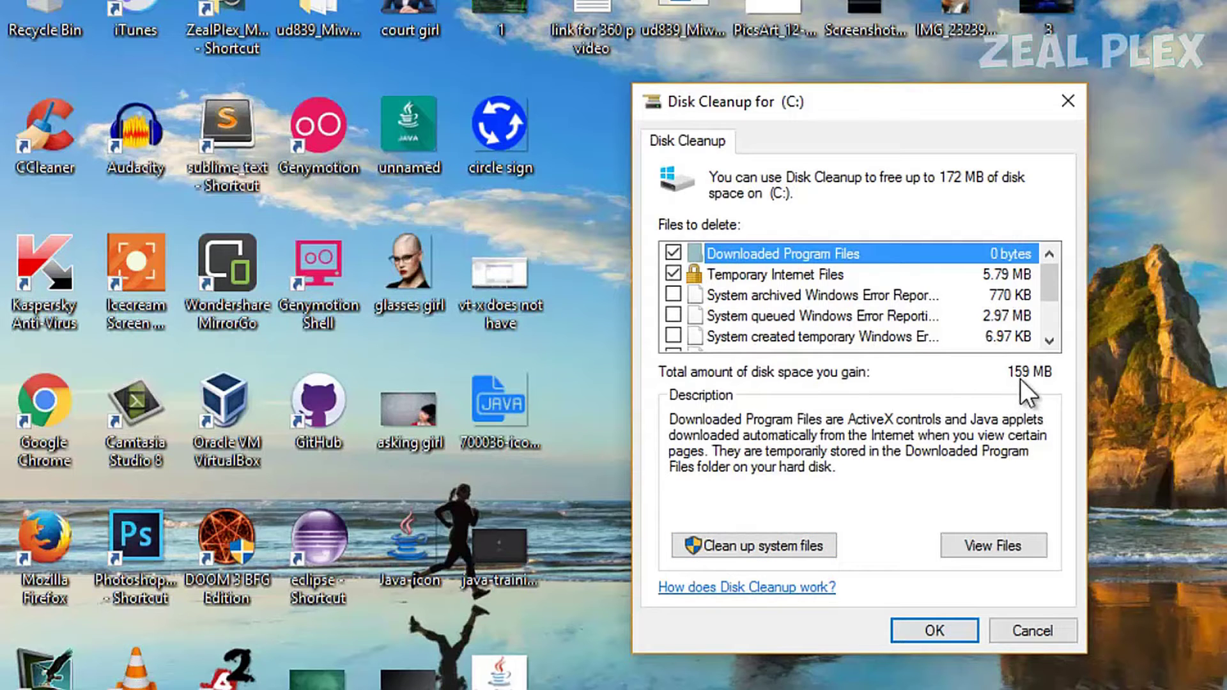
Extend the cleanup scan of the C: drive to system files
left_click(814, 544)
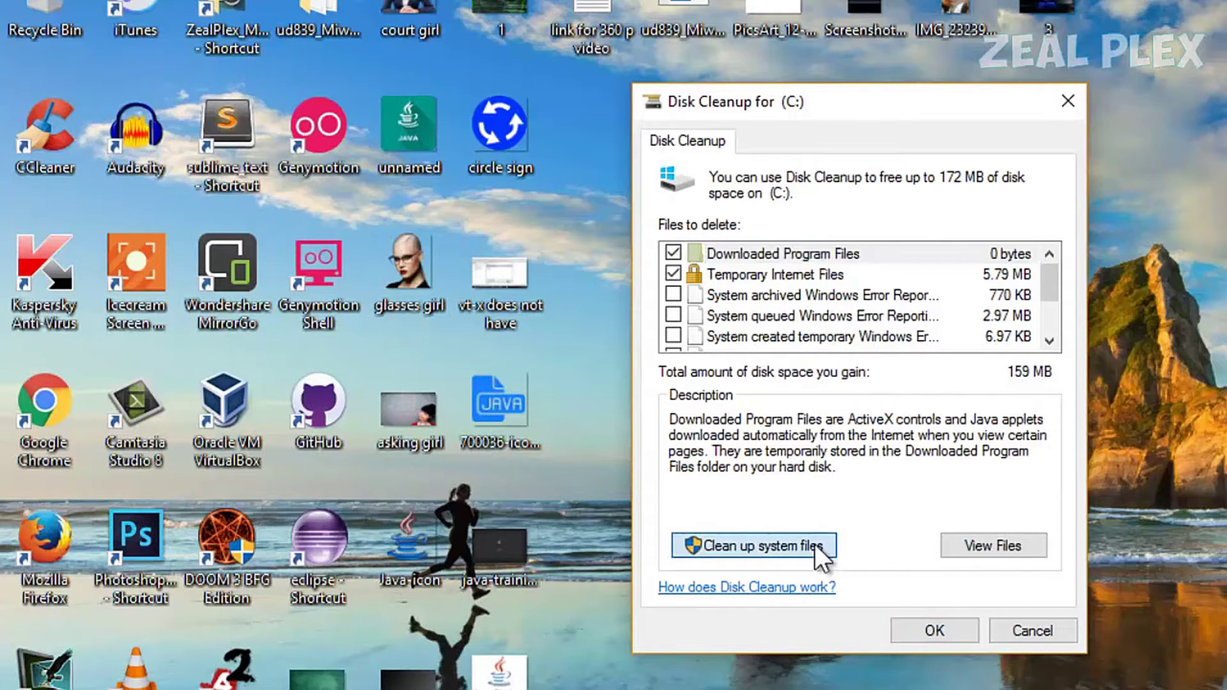
key("Return")
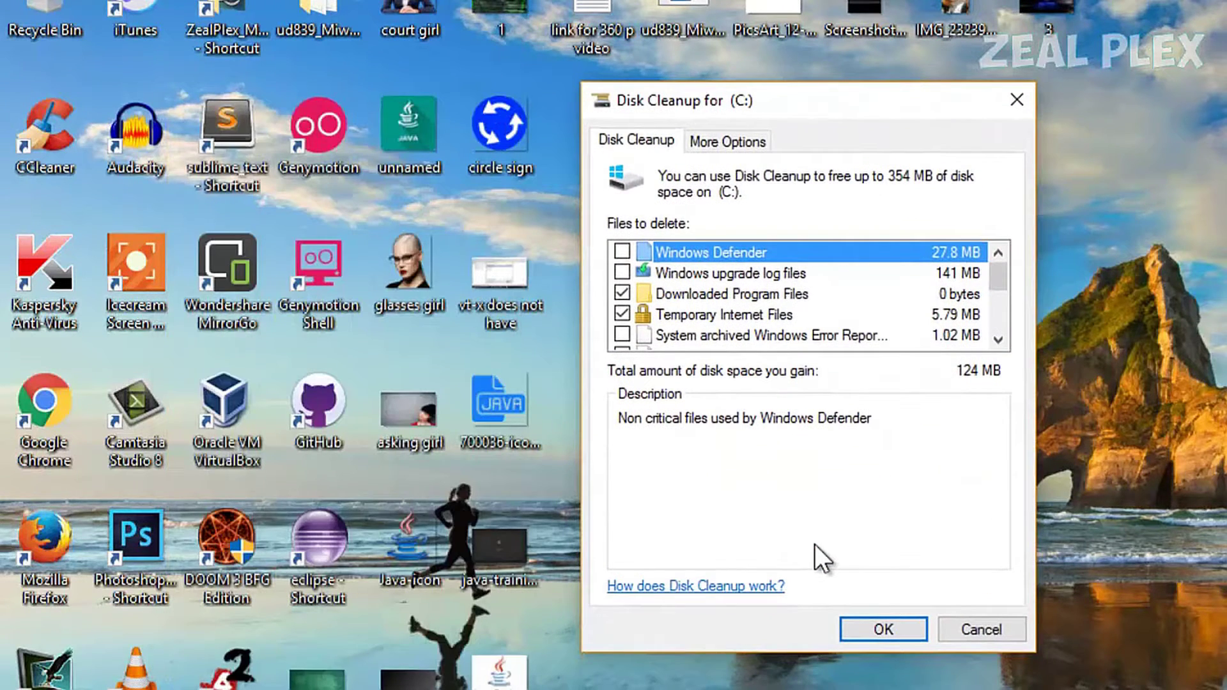
Run the cleanup of the C: drive with the chosen file types and approve their permanent deletion
mouse_move(998, 277)
left_mouse_down()
mouse_move(998, 315)
mouse_move(998, 277)
left_mouse_up()
left_click(883, 629)
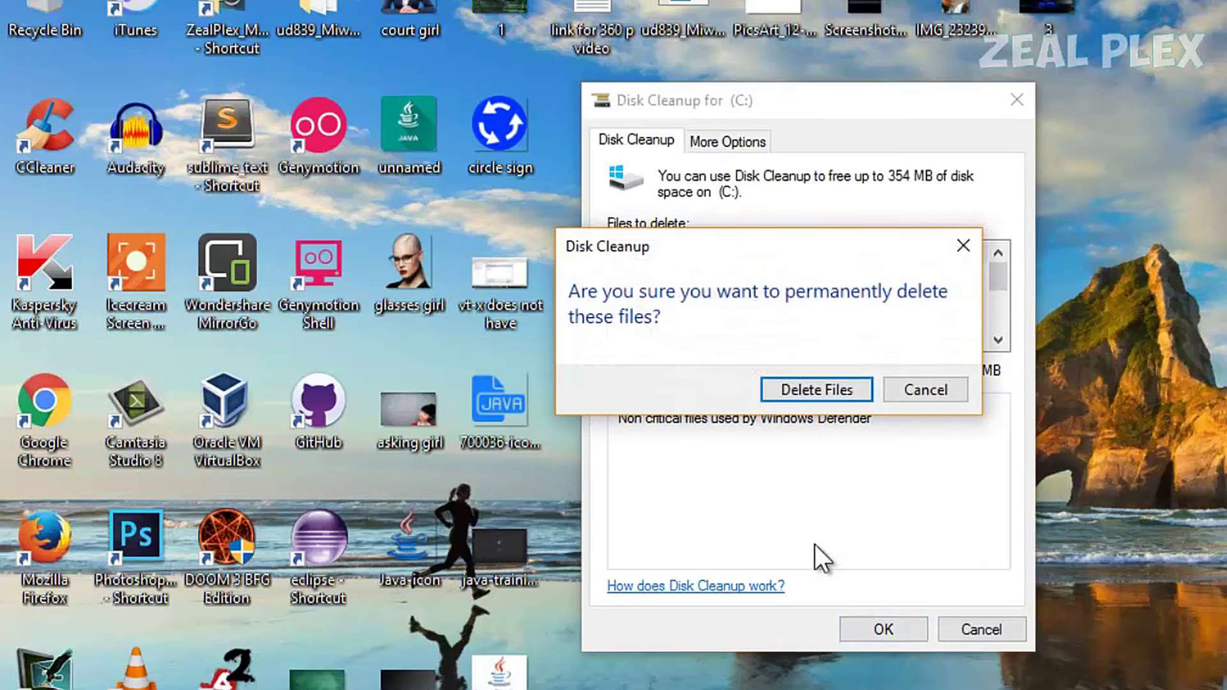
left_click(816, 390)
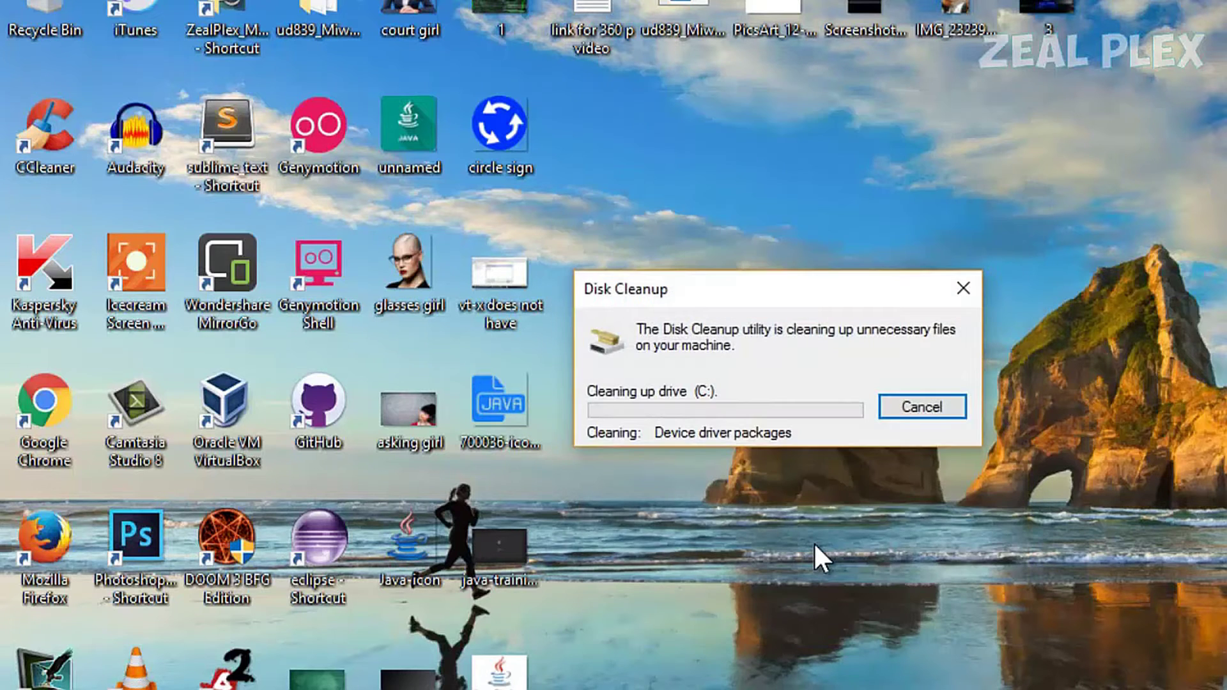
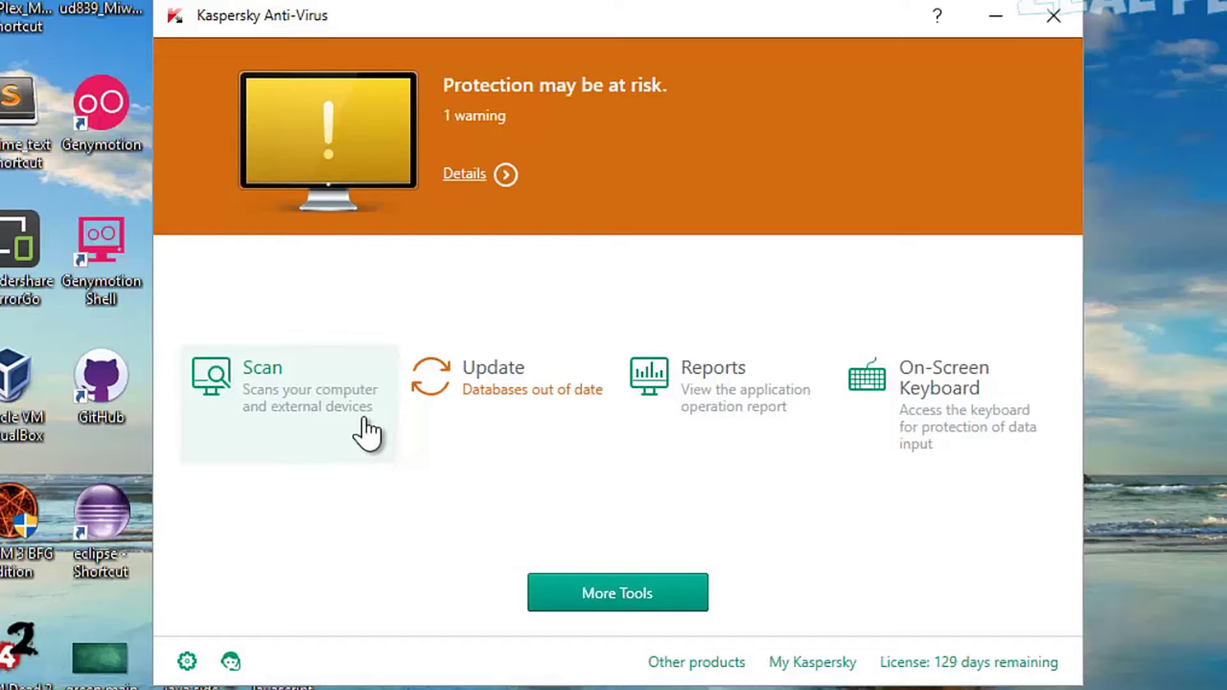
Look at the scan options in Kaspersky Anti-Virus, going from Full Scan to Quick Scan
left_click(329, 416)
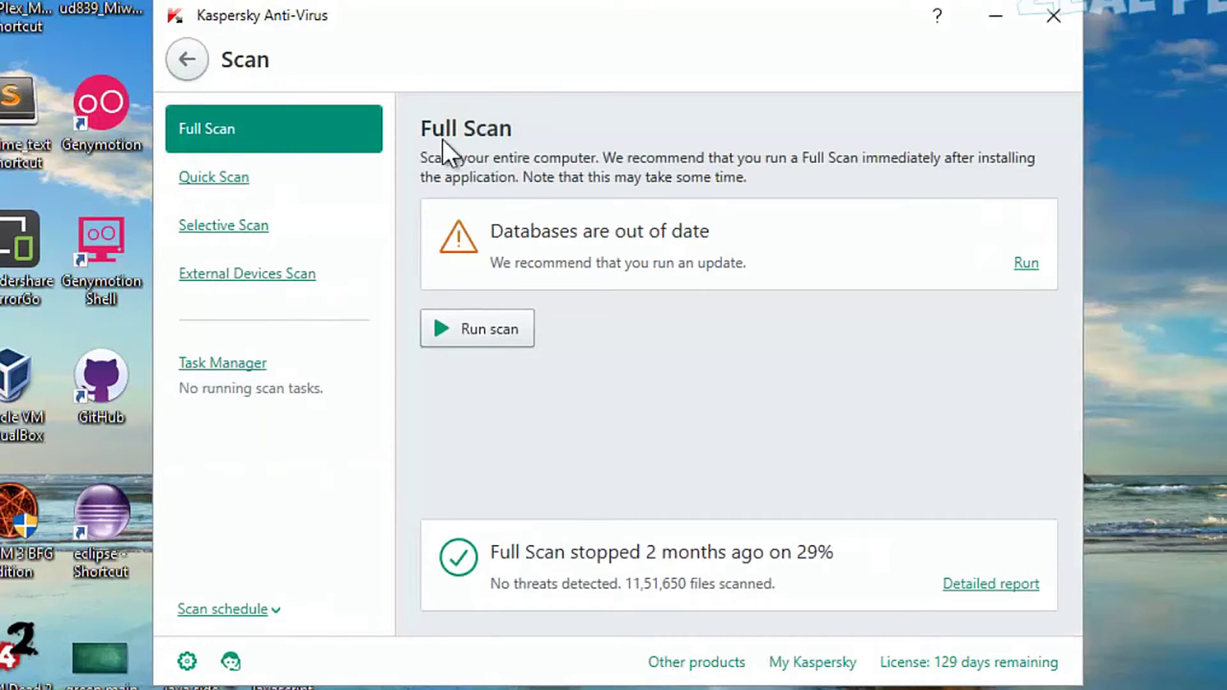
left_click(288, 179)
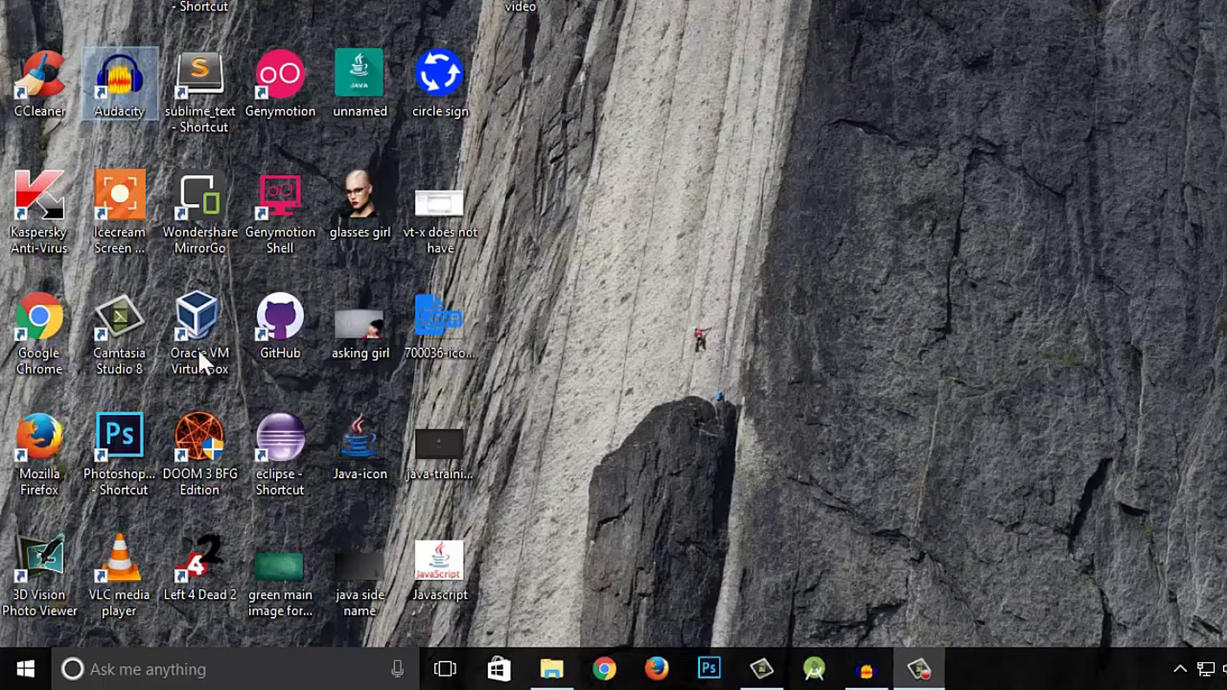
From This PC, examine the program folders inside INSTALLEDSOFTWARE'S on the D: drive, and return to the drive overview
left_click(26, 669)
left_click(378, 157)
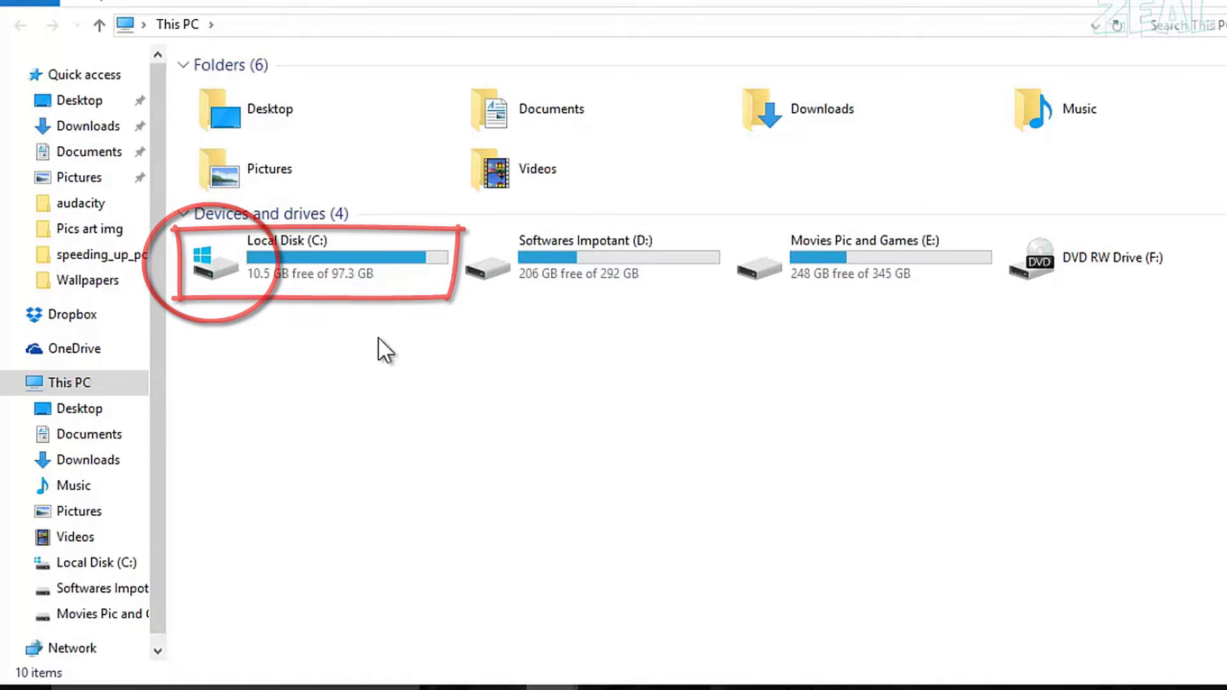
double_click(580, 276)
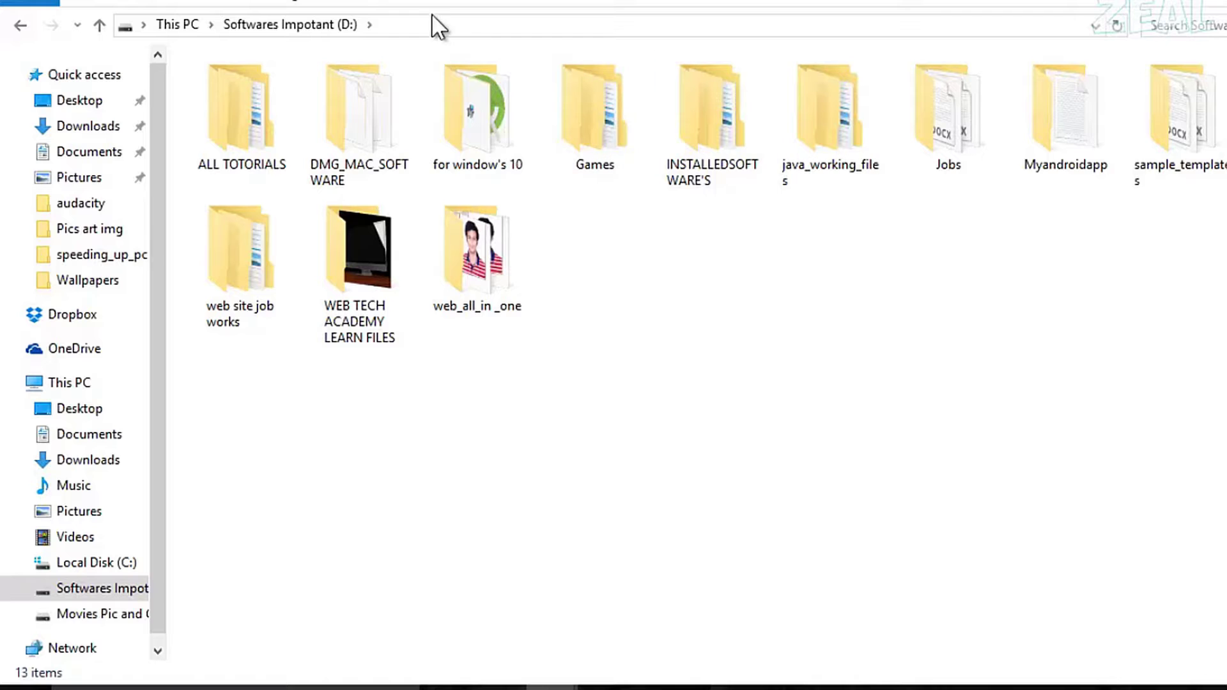
double_click(720, 114)
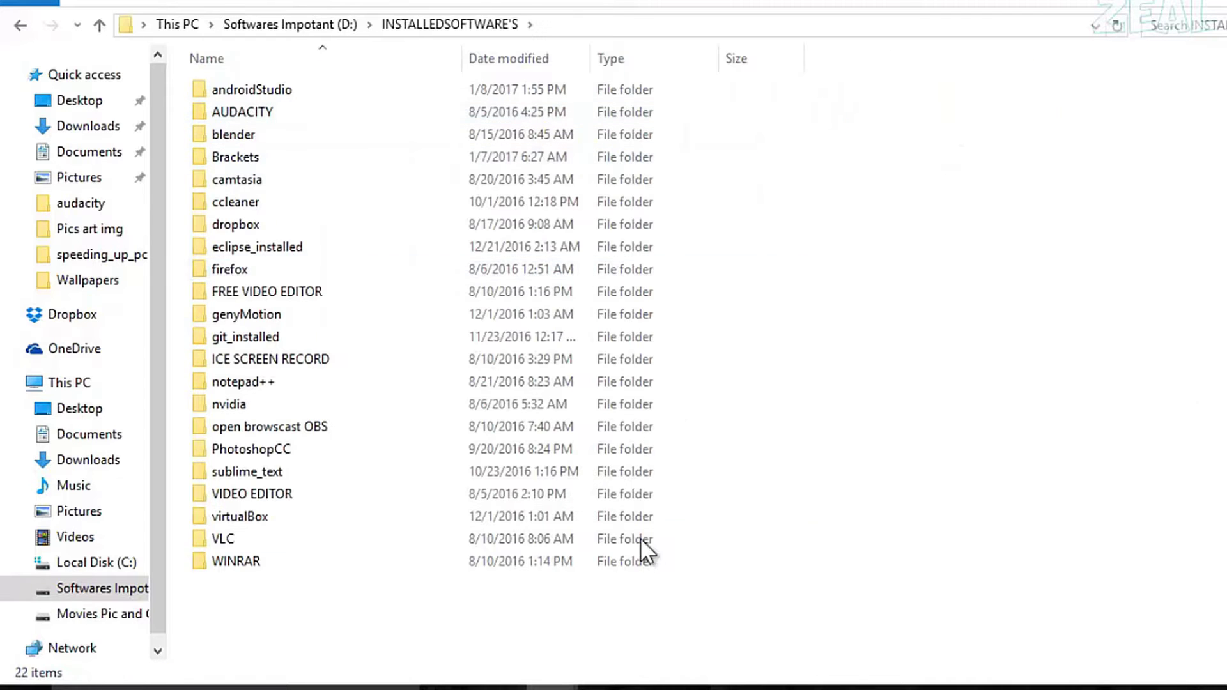
left_click_drag(809, 659, 243, 82)
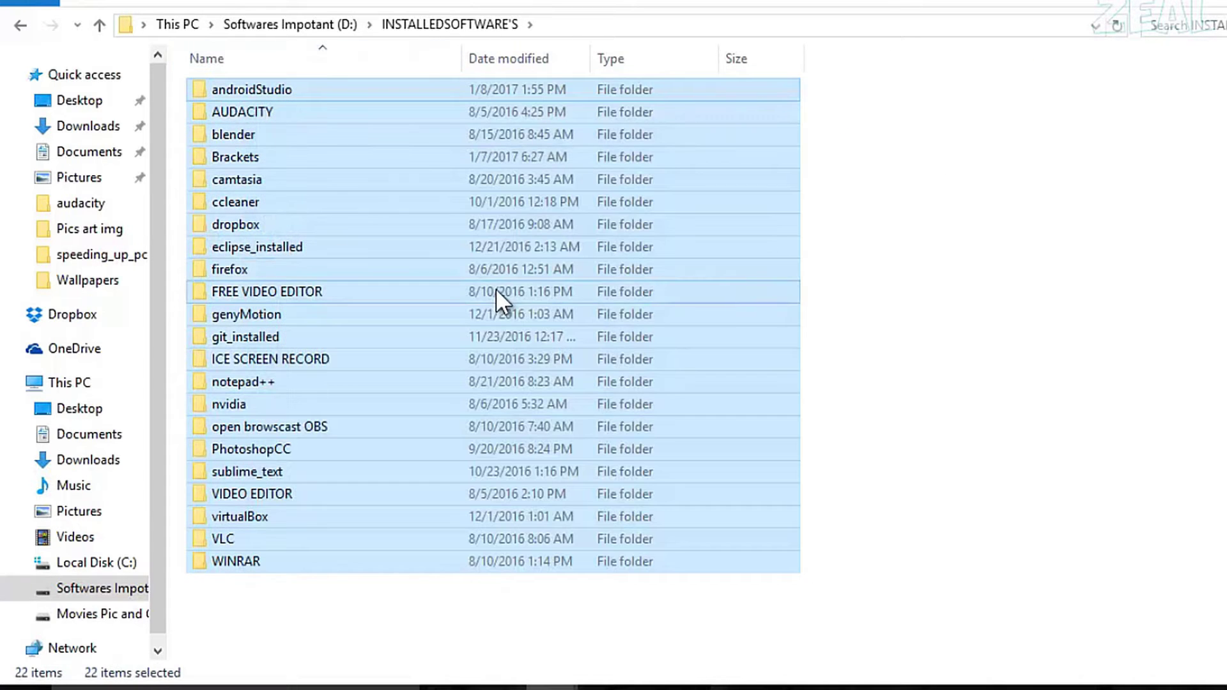
left_click(895, 582)
left_click(19, 26)
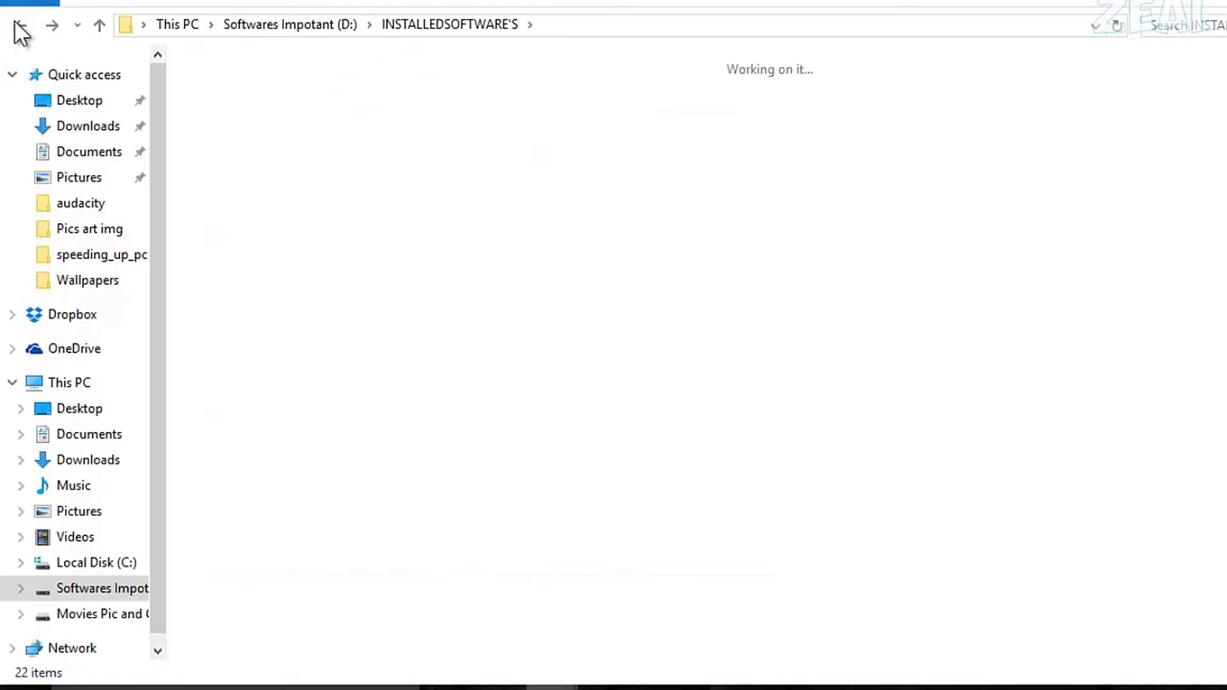
left_click(18, 26)
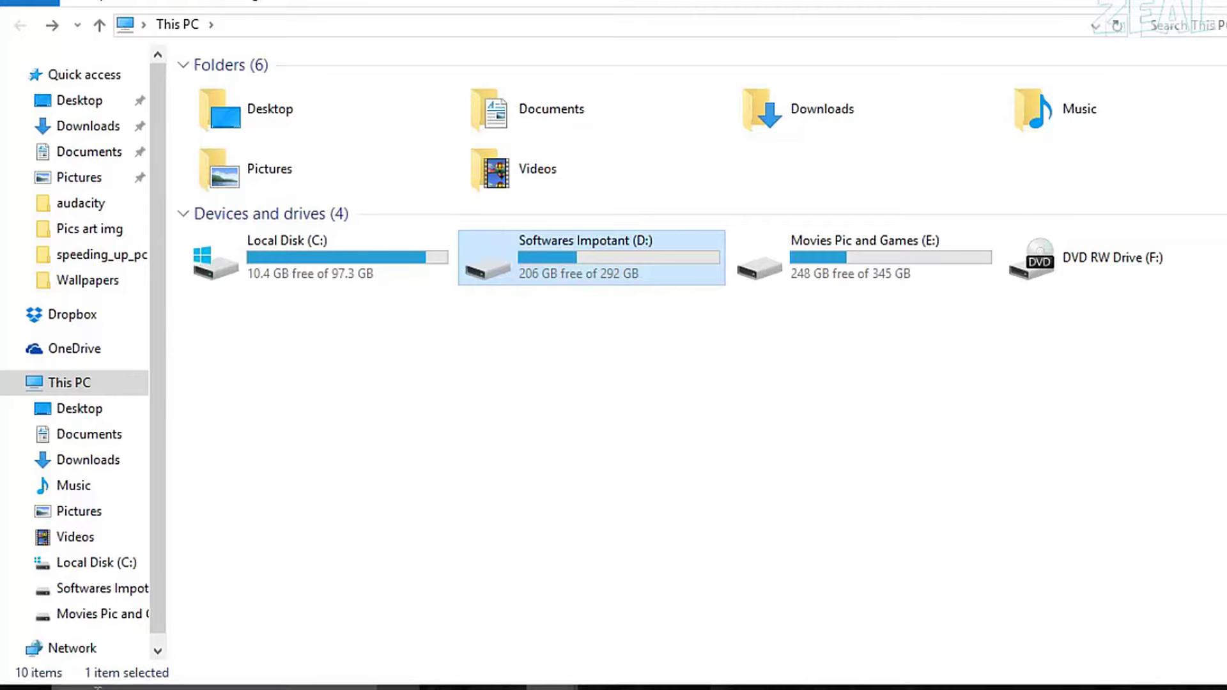
Open the Apps & features page of the System settings in Windows Settings
left_click(24, 689)
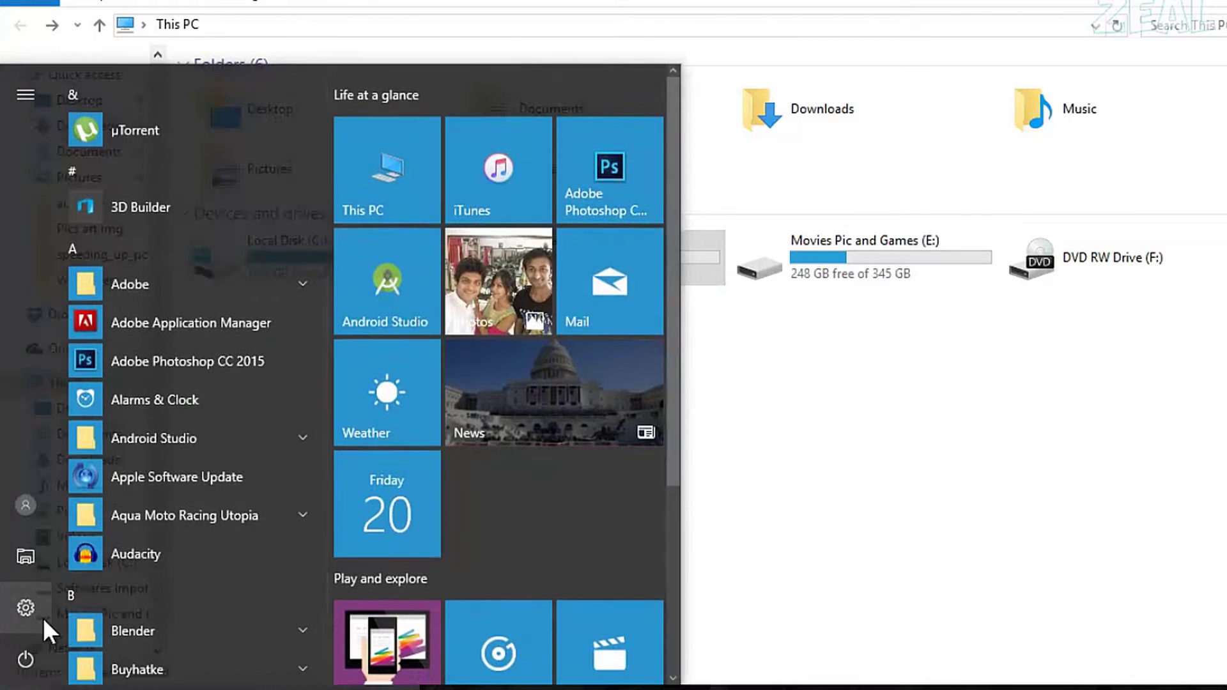
left_click(42, 615)
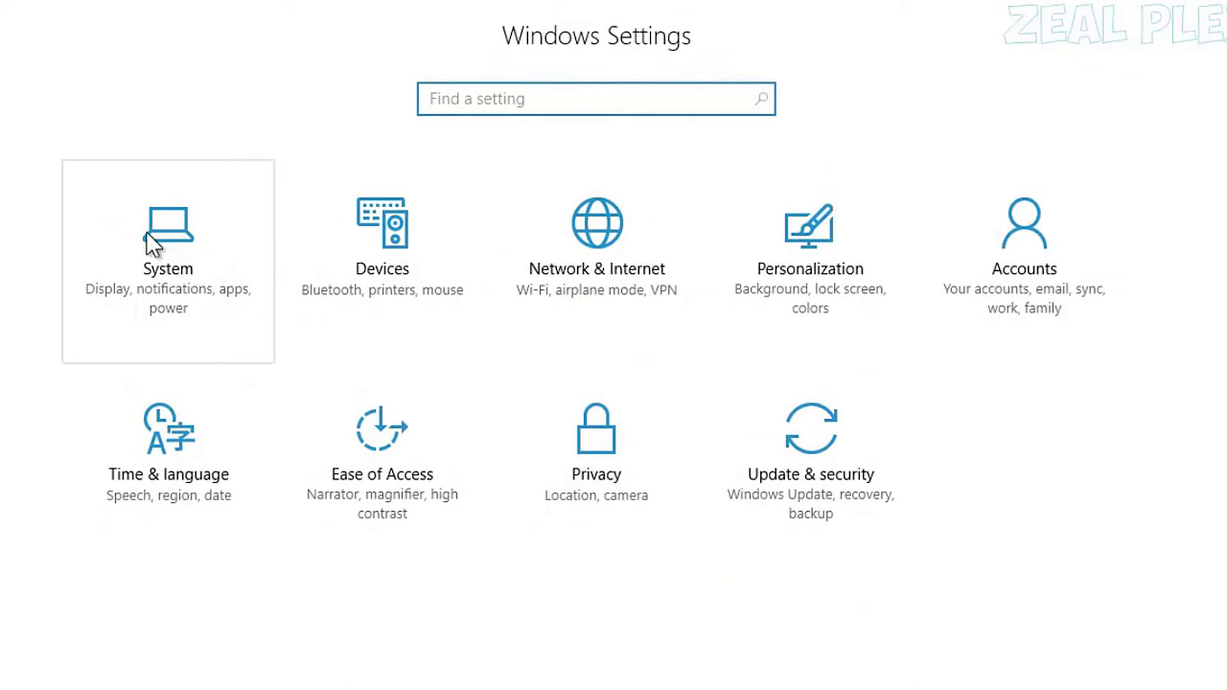
left_click(123, 248)
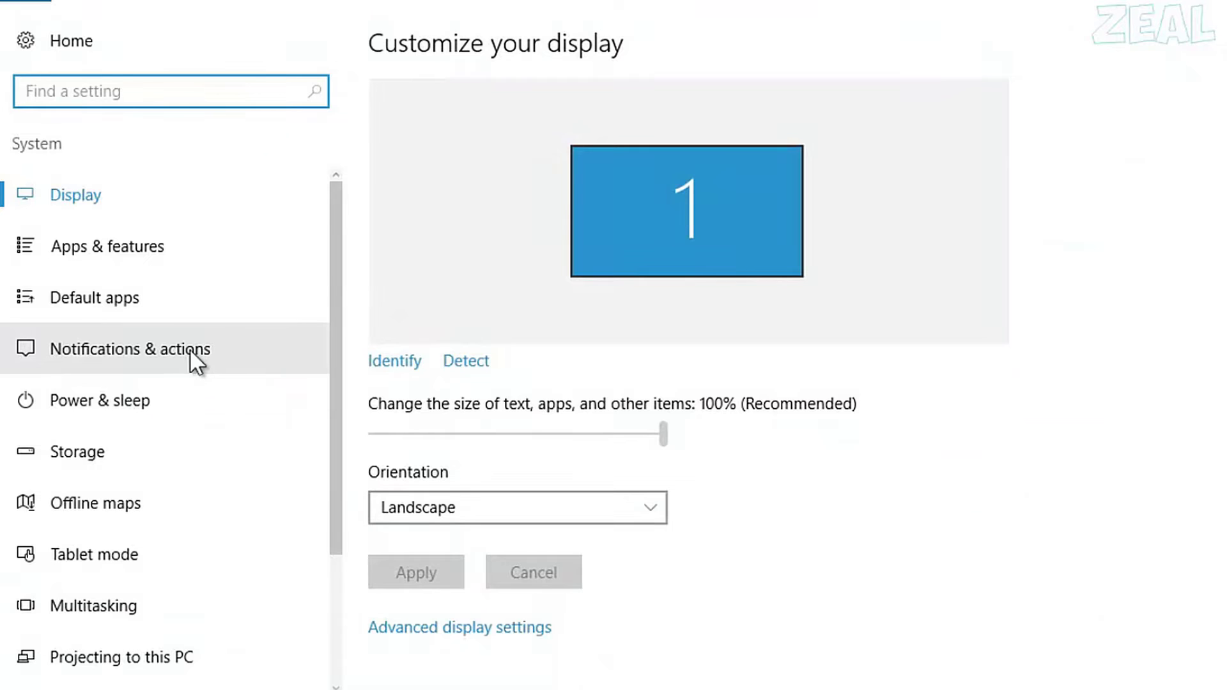
scroll(182, 524, "down", 3)
scroll(180, 528, "up", 3)
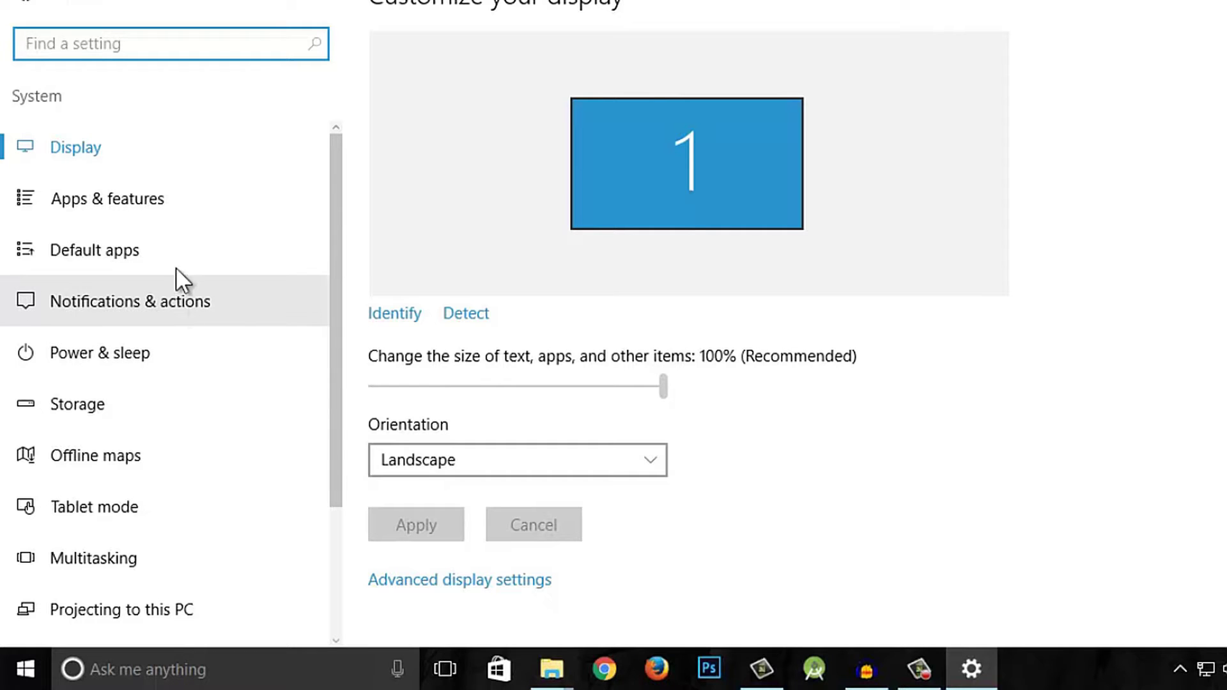
left_click(165, 209)
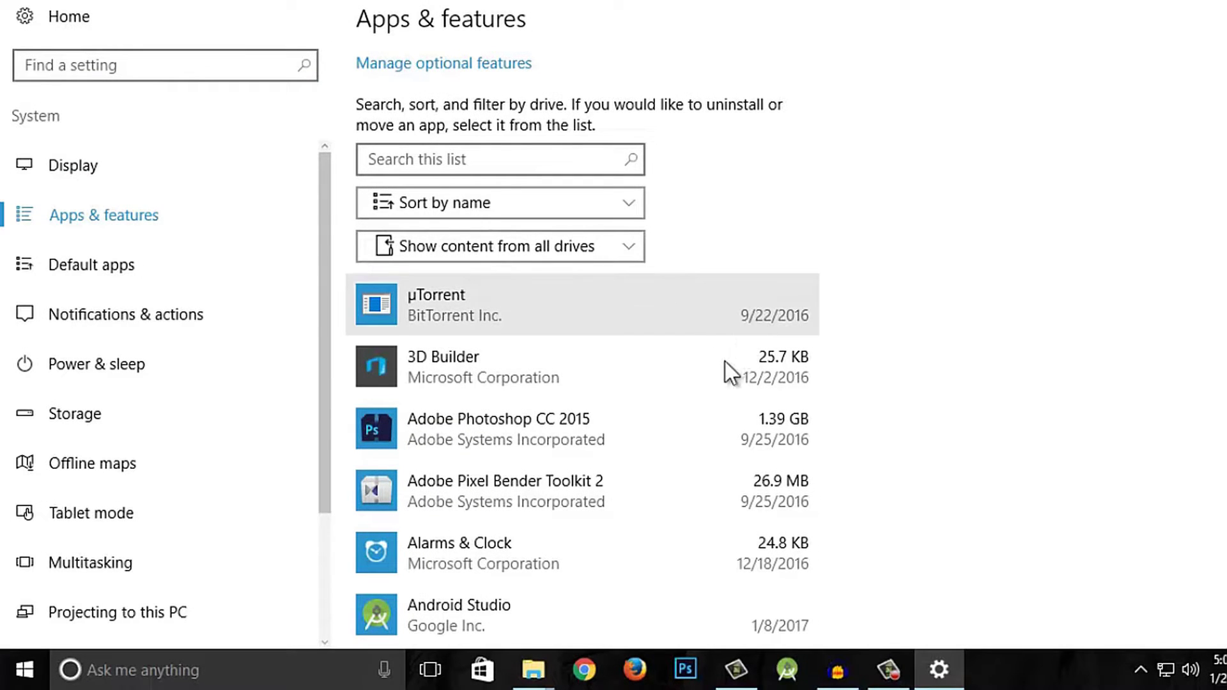
Look at the uninstall options of 3D Builder and Adobe Photoshop CC 2015
left_click(650, 370)
scroll(650, 372, "down", 3)
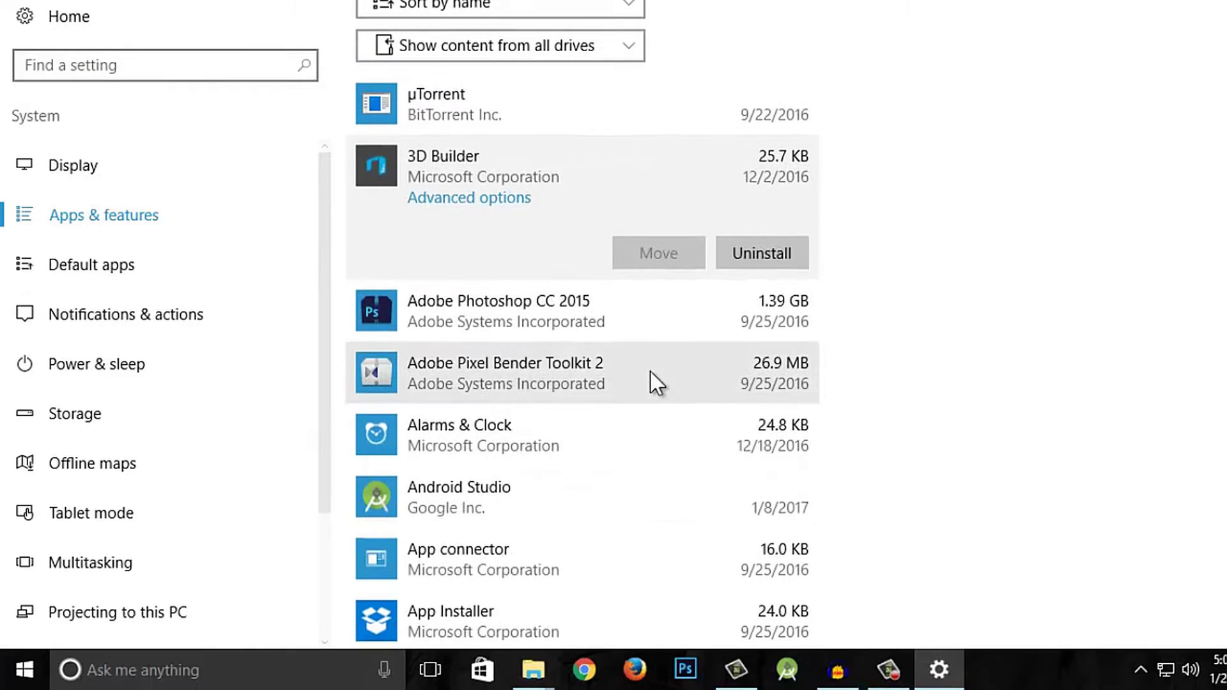
left_click(624, 324)
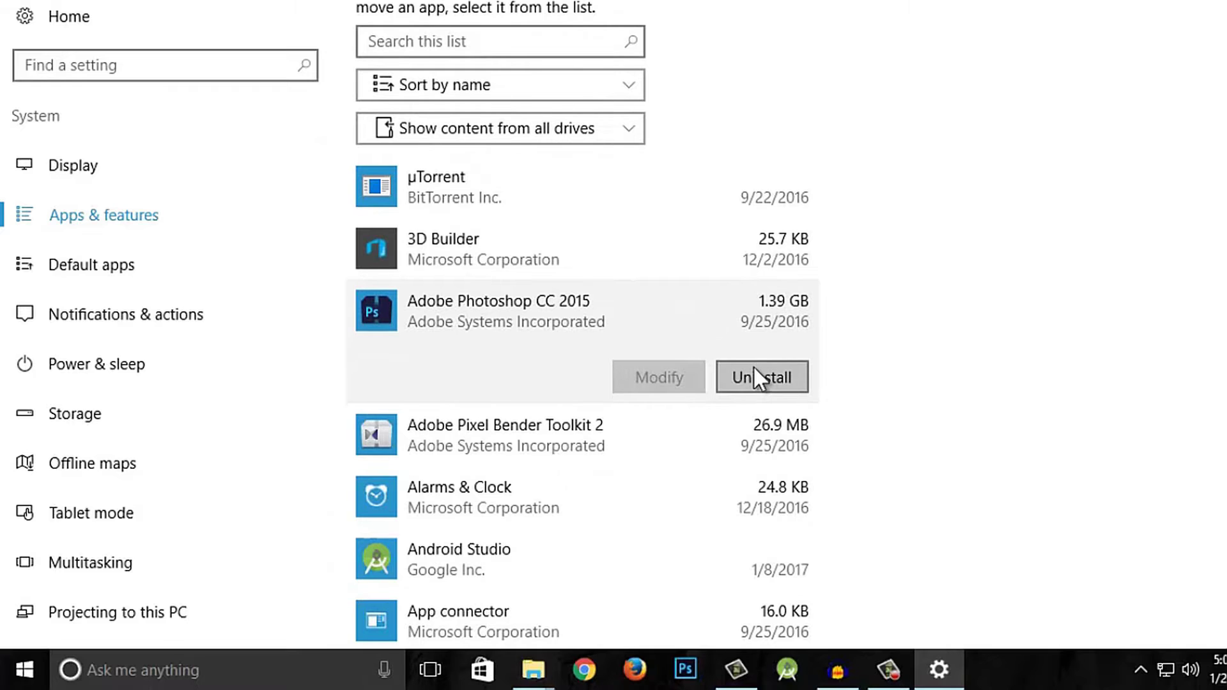
scroll(674, 483, "down", 2)
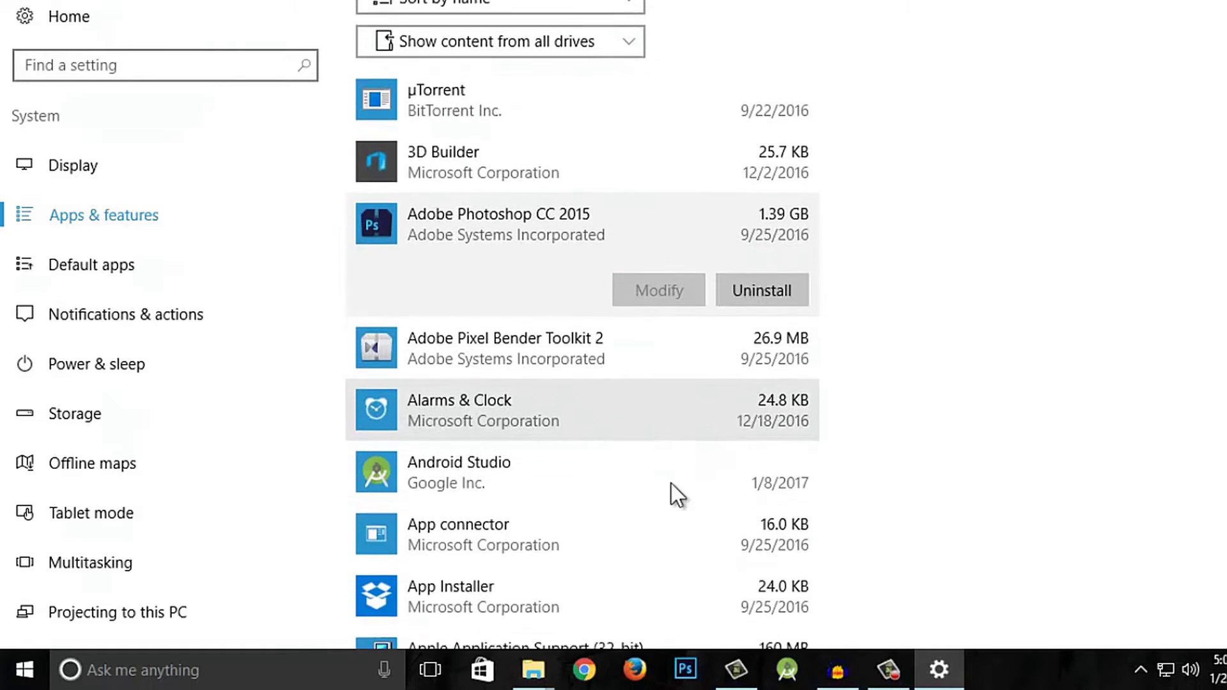
Review the installed apps from Alarms & Clock onward and show the uninstall option of Icecream Screen Recorder
scroll(648, 463, "down", 9)
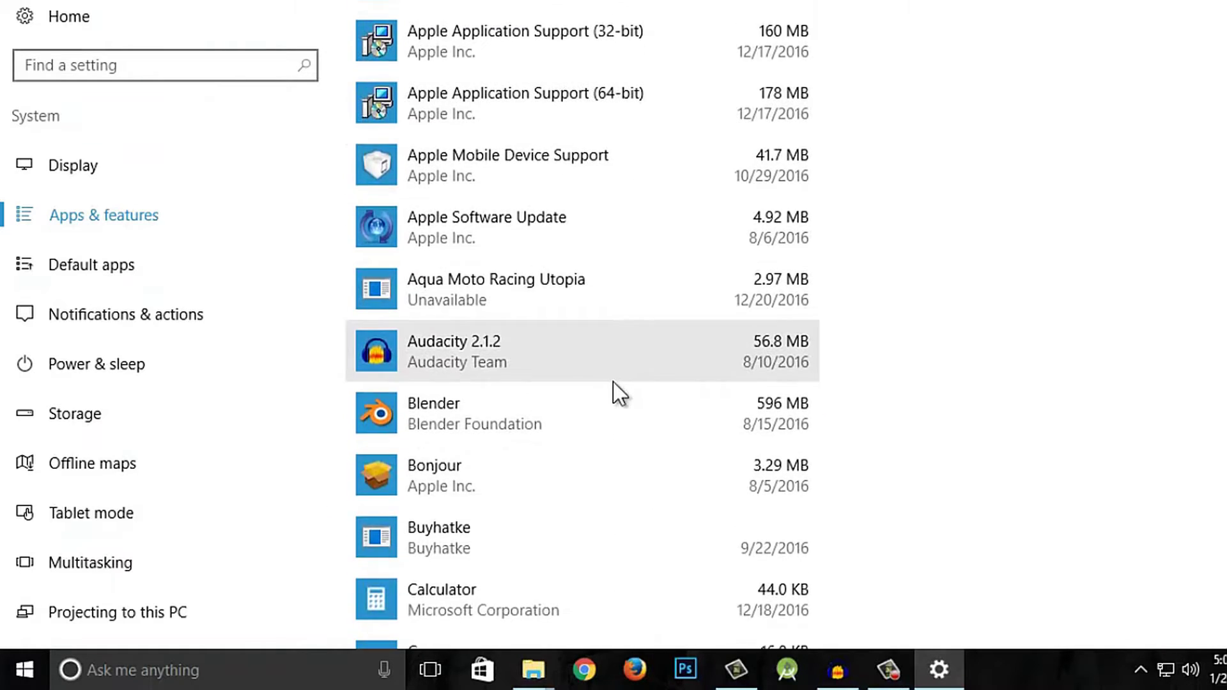
scroll(612, 381, "down", 8)
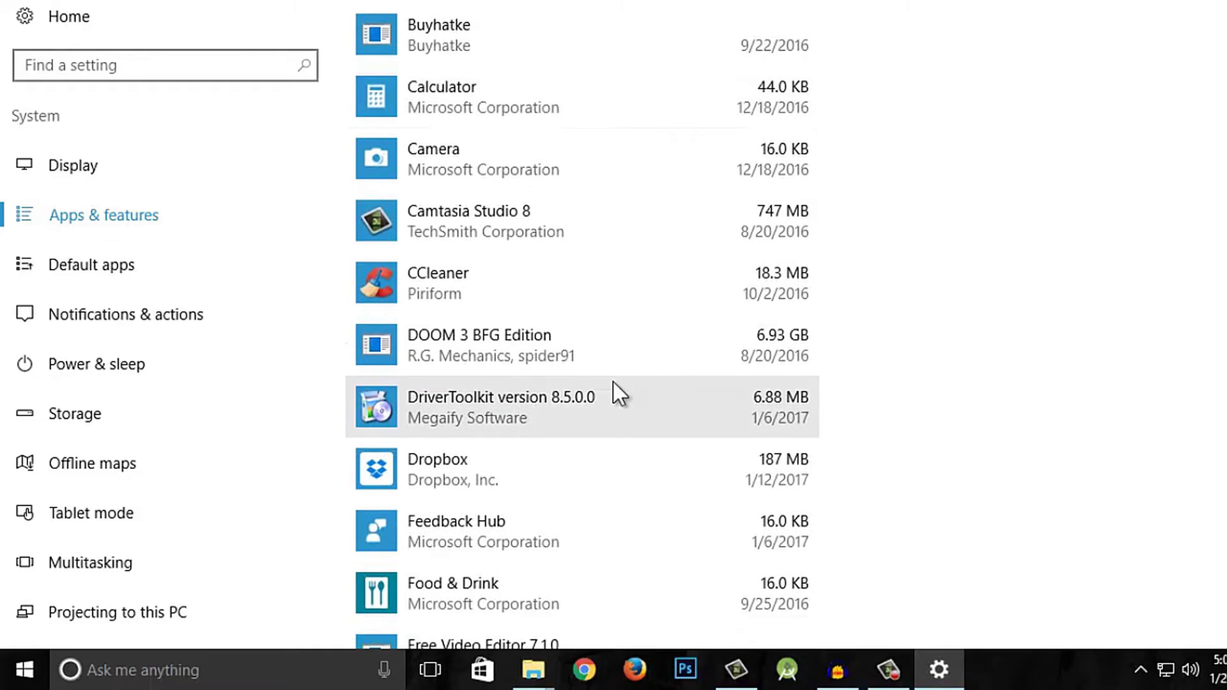
scroll(587, 327, "down", 8)
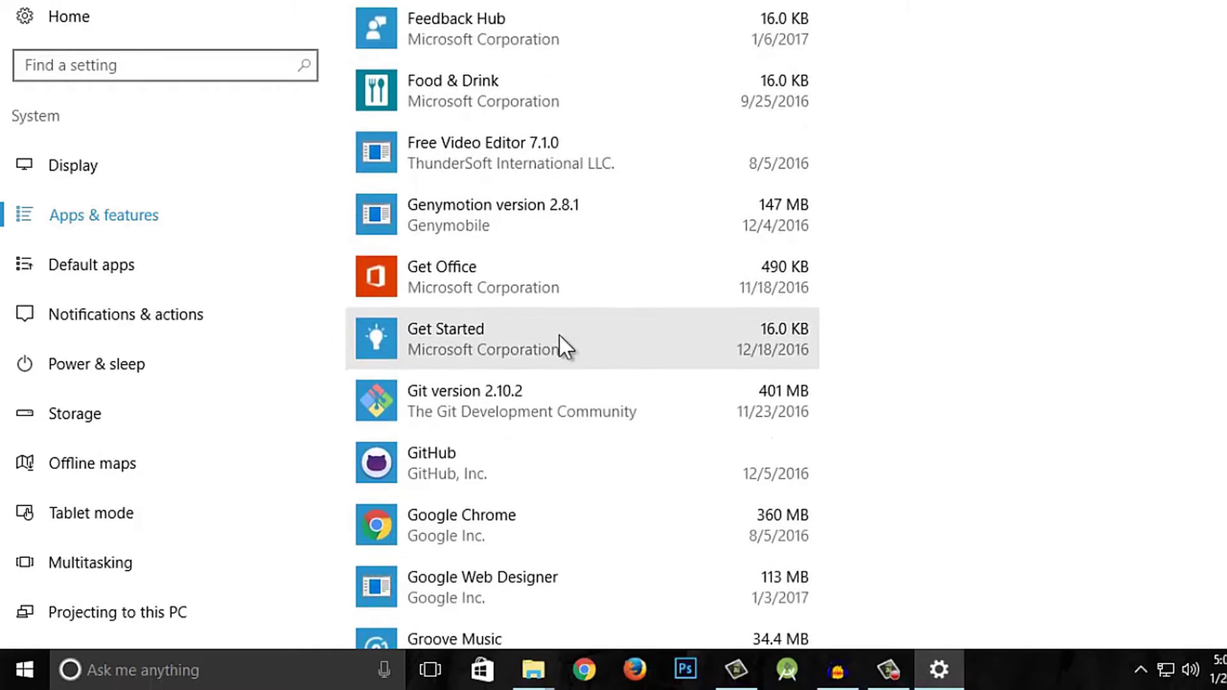
scroll(569, 416, "down", 5)
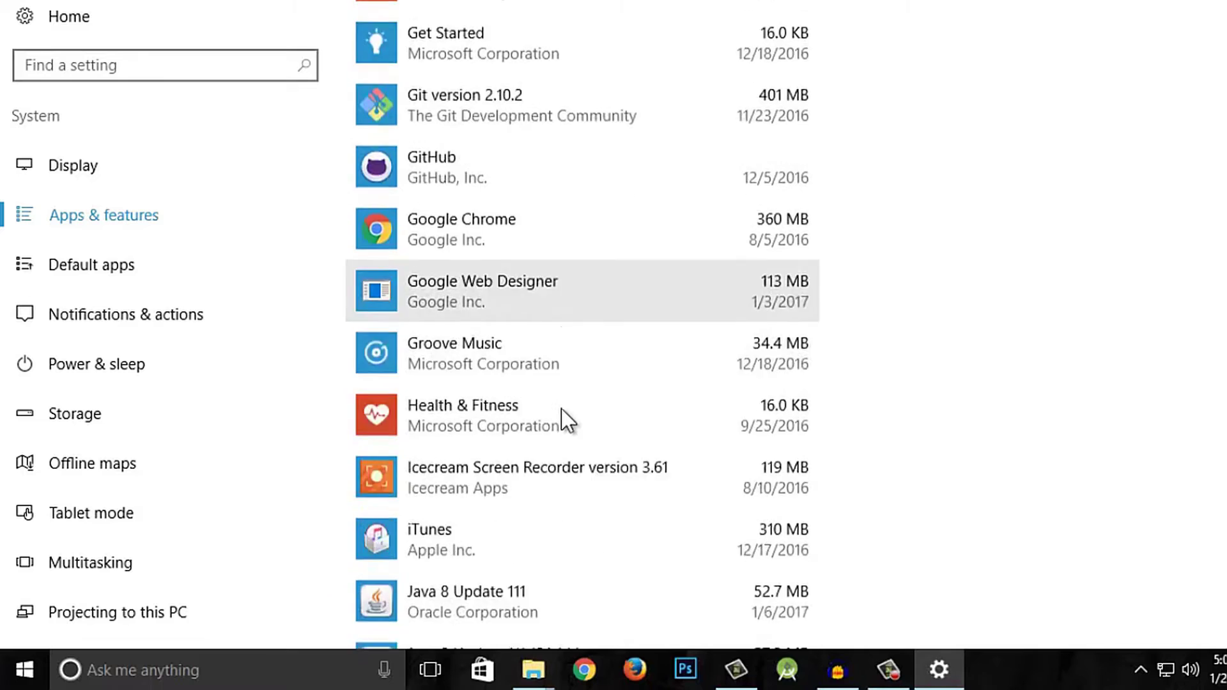
scroll(549, 352, "down", 4)
left_click(531, 283)
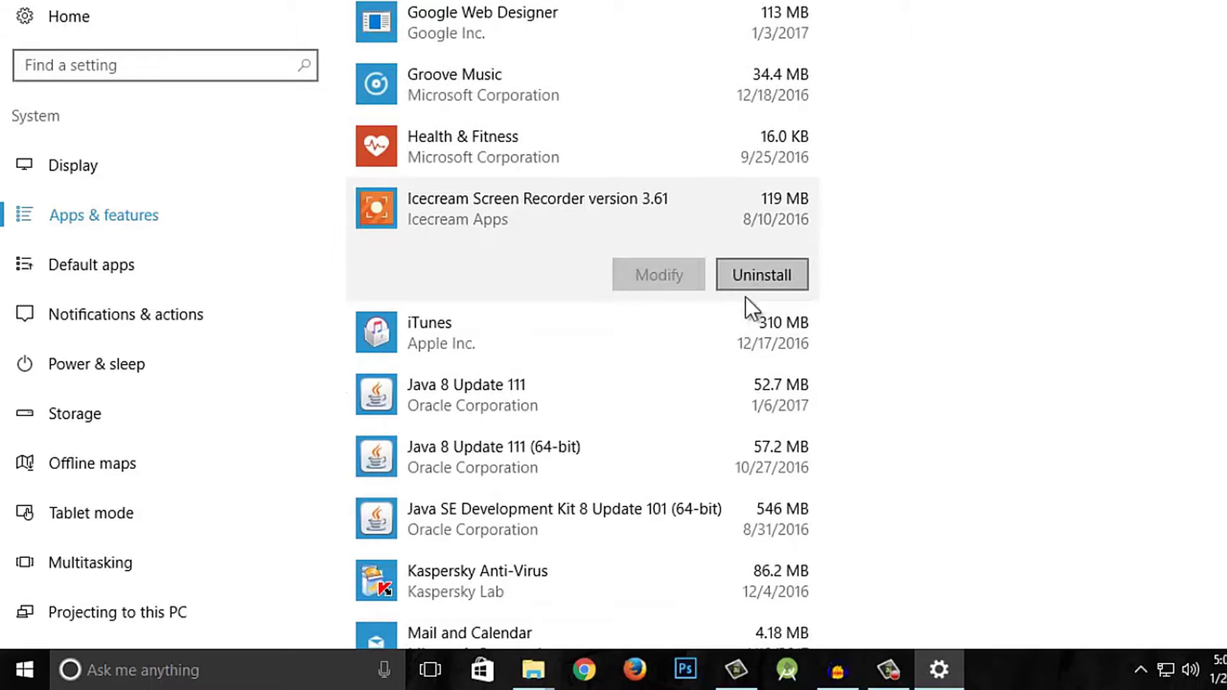
Review the rest of the installed apps, show the options for Xbox, and close Settings
scroll(635, 349, "down", 15)
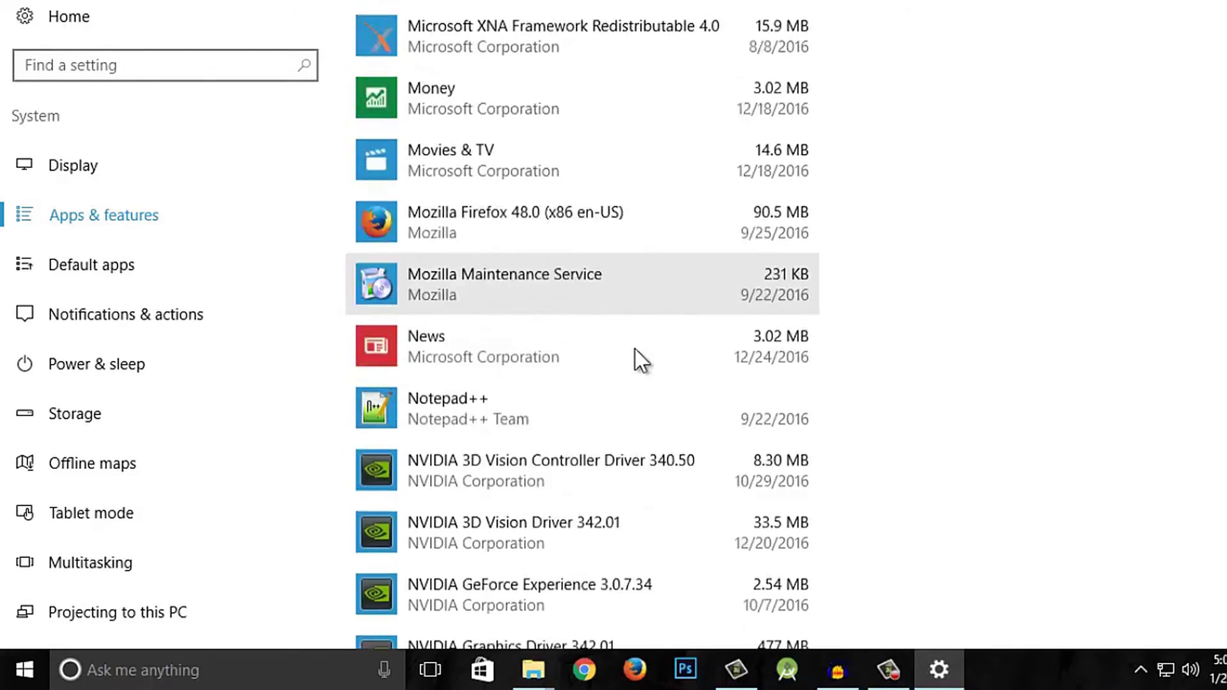
scroll(635, 349, "down", 7)
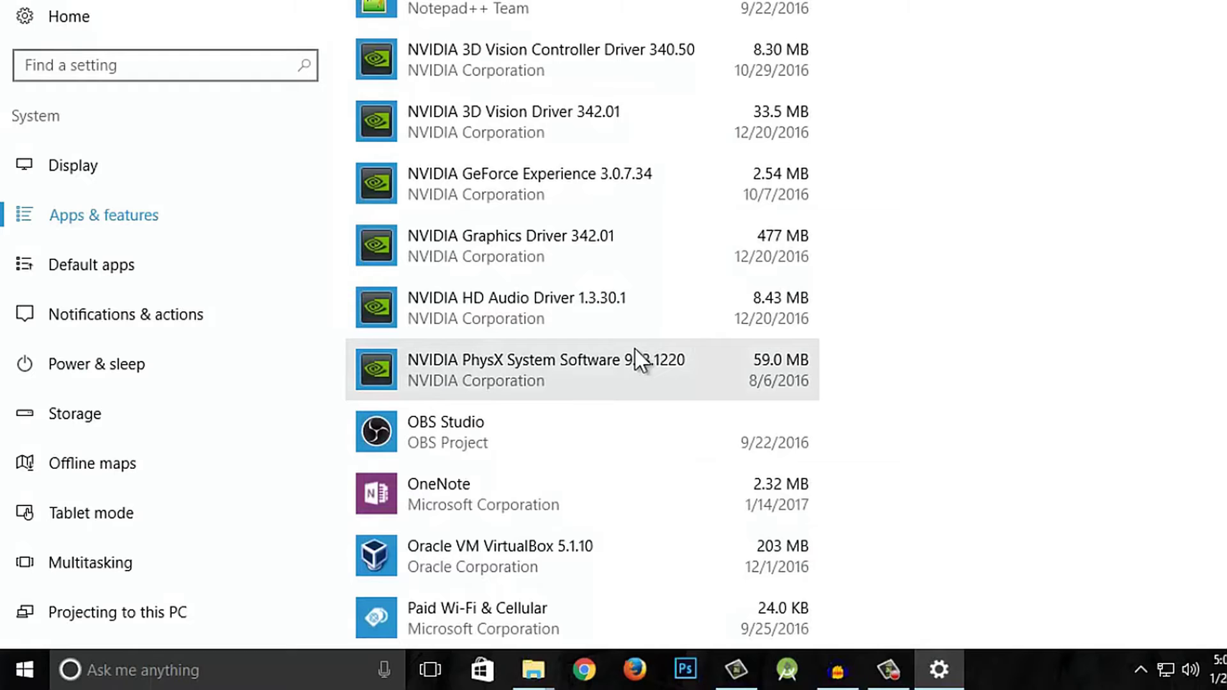
scroll(635, 349, "down", 6)
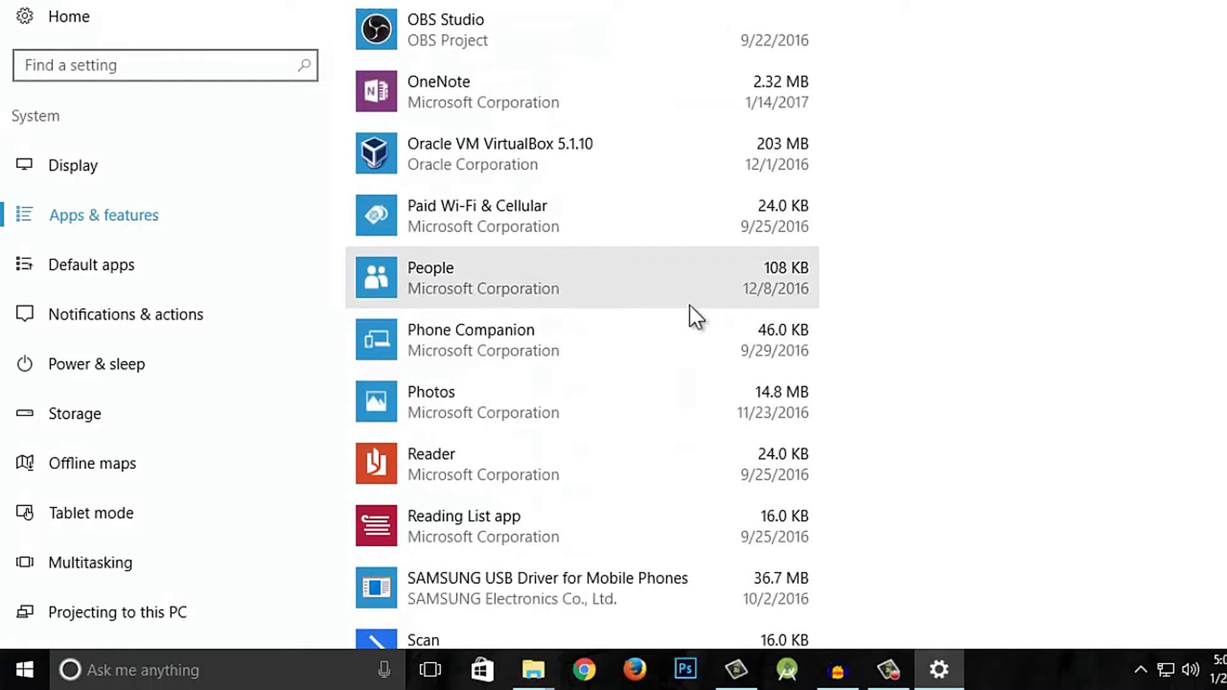
scroll(689, 306, "down", 6)
scroll(688, 306, "down", 6)
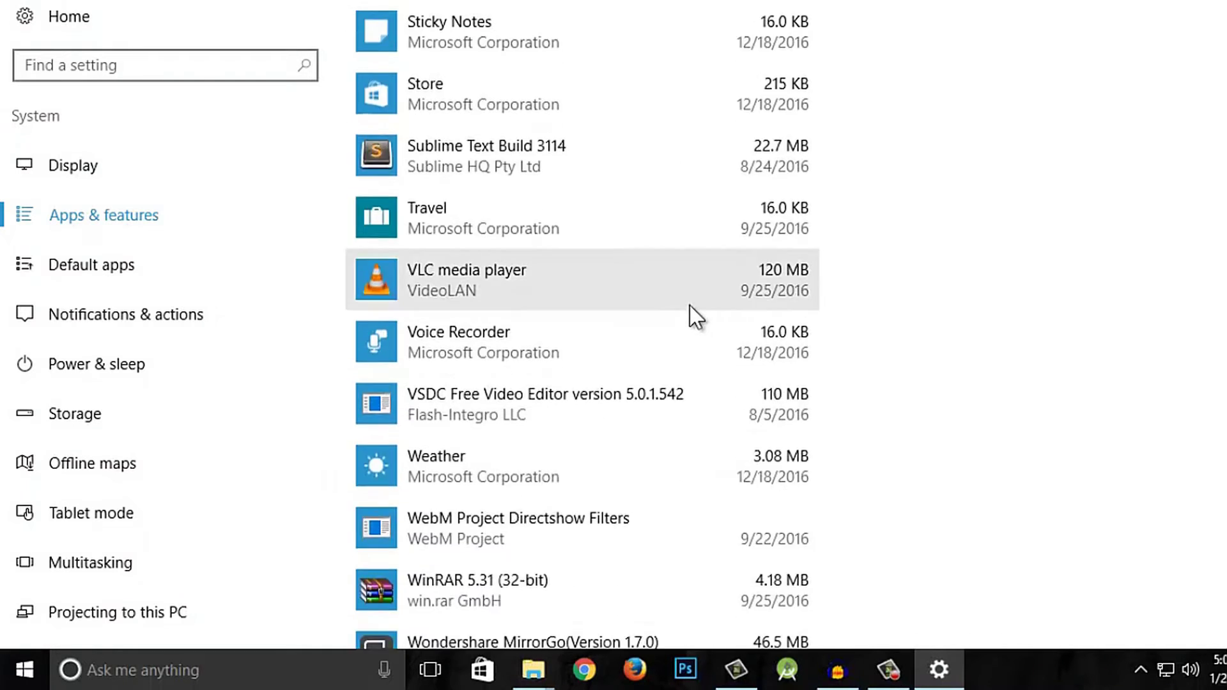
scroll(831, 223, "down", 5)
left_click(422, 427)
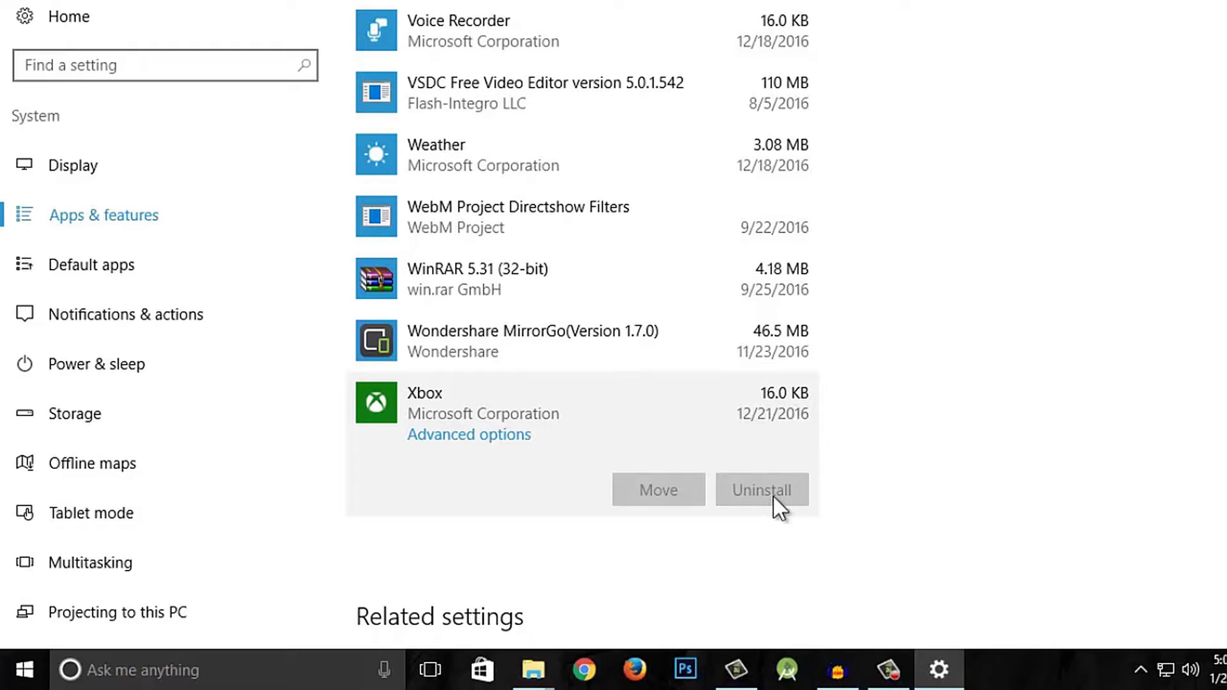
key("alt+F4")
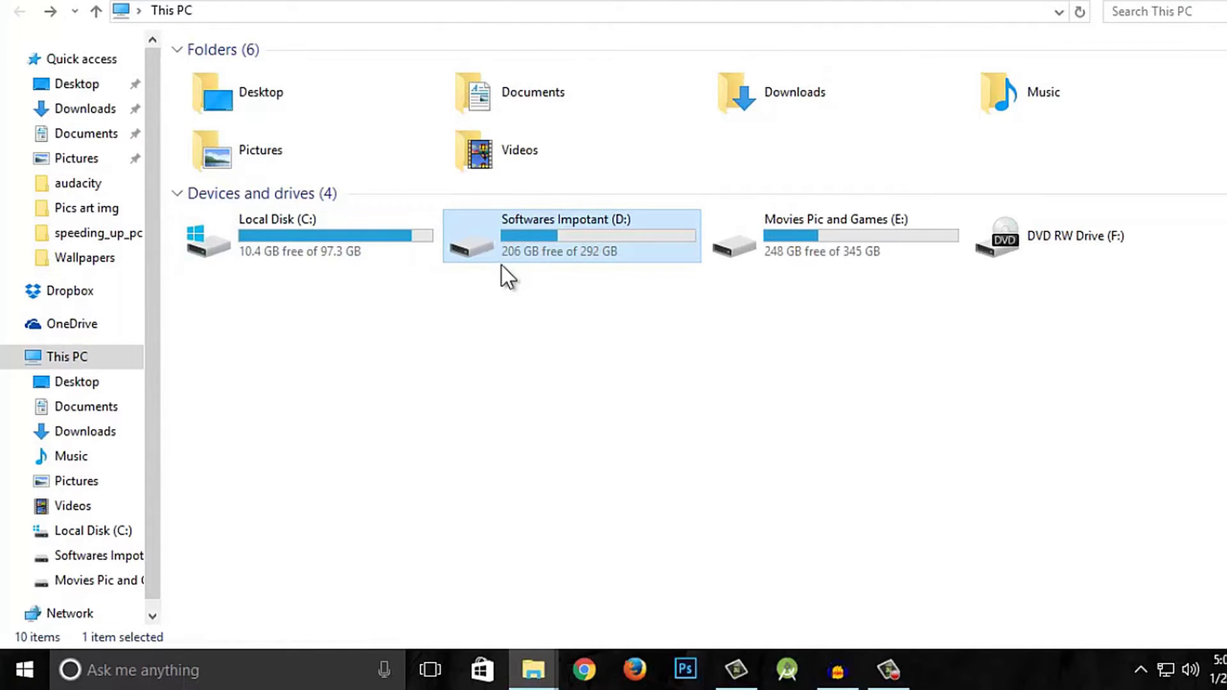
Open INSTALLEDSOFTWARE'S on the D: drive and select all of its program folders
double_click(544, 227)
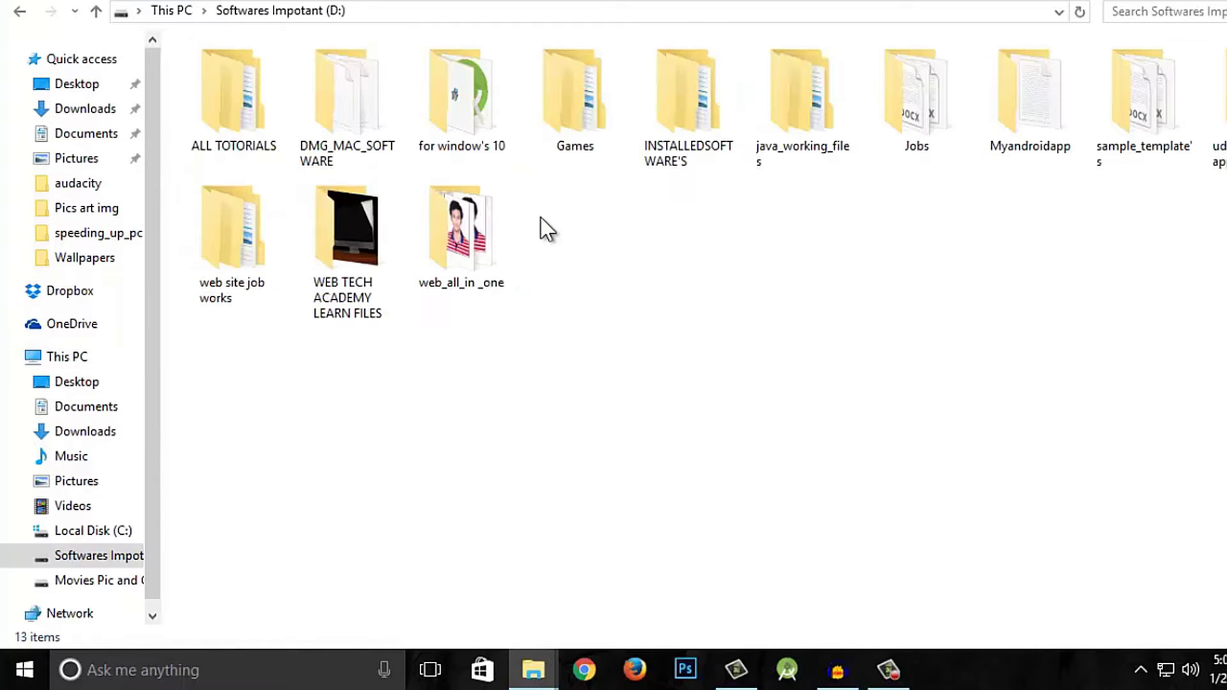
double_click(689, 113)
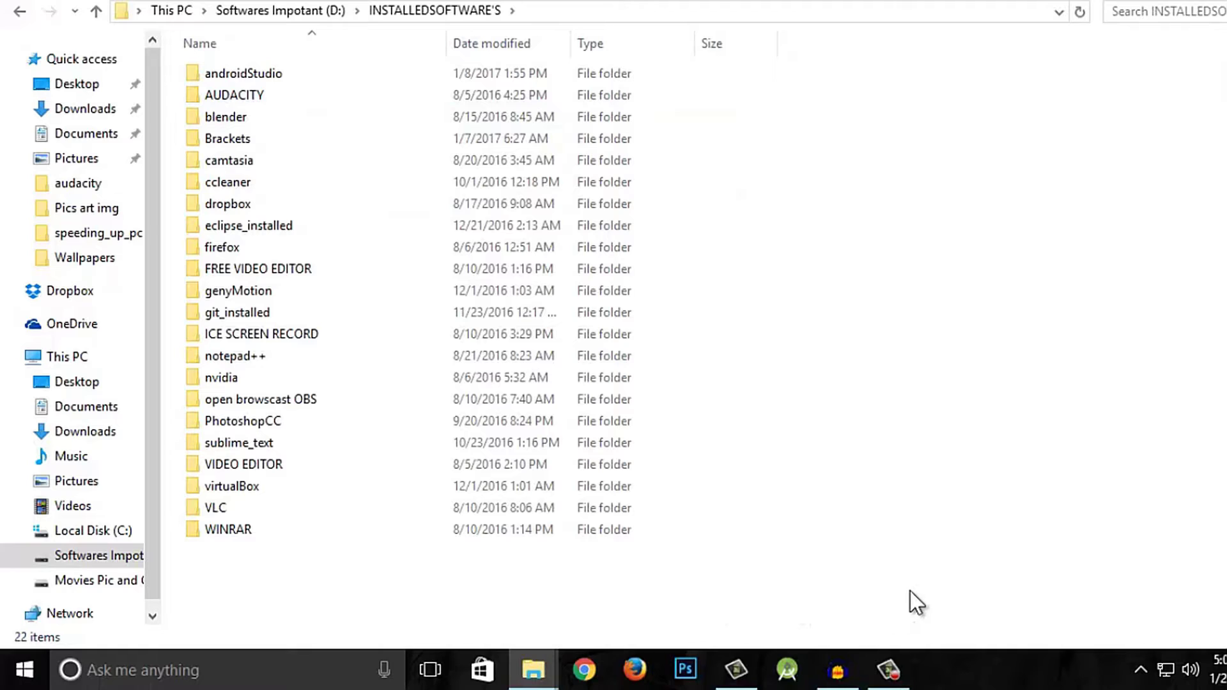
left_click_drag(896, 578, 182, 64)
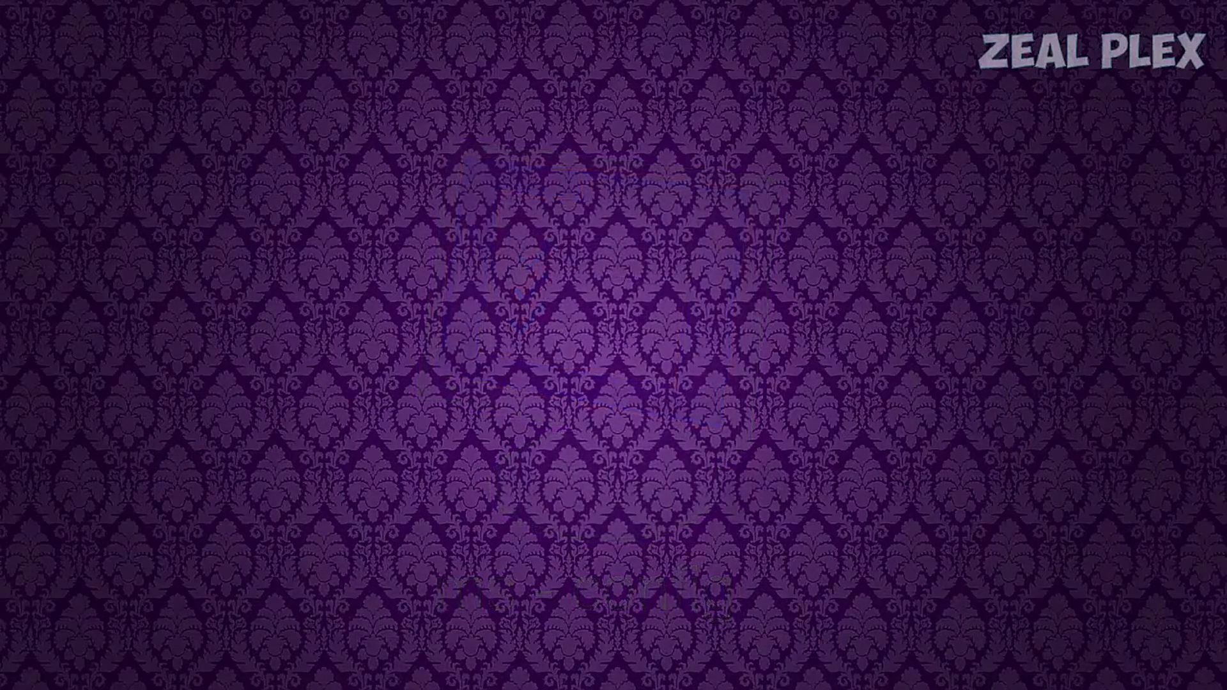
Open the Run app through search and launch System Configuration with the command msconfig
left_click(236, 678)
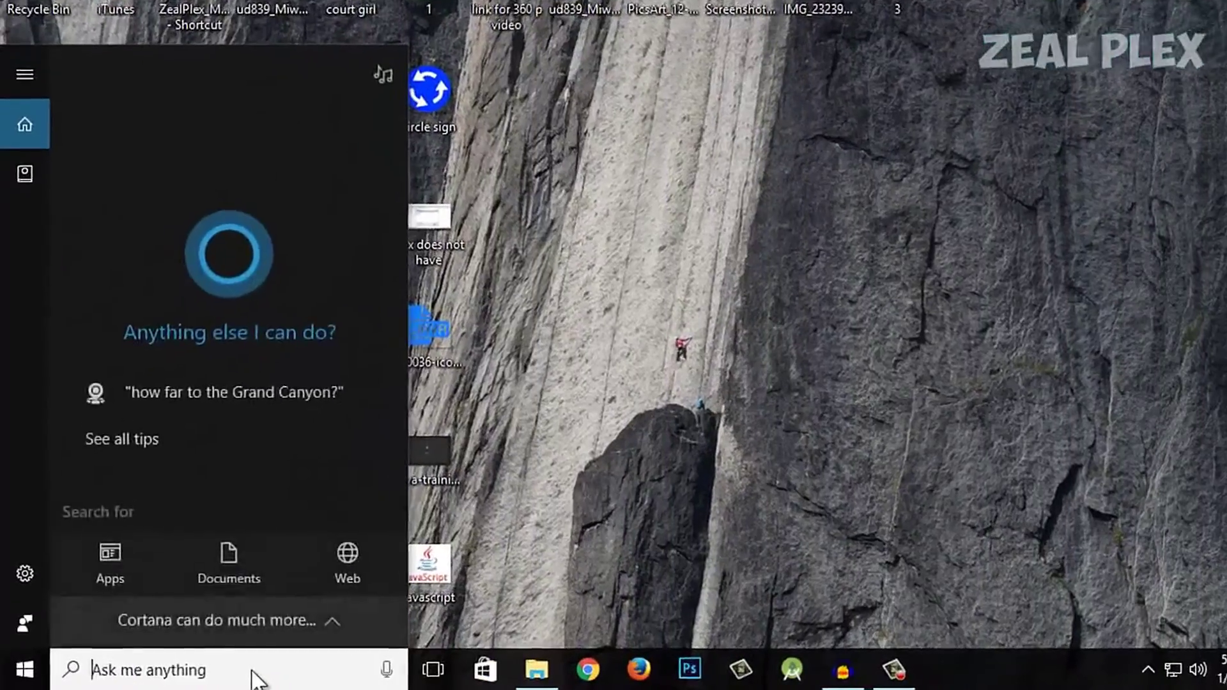
type("run")
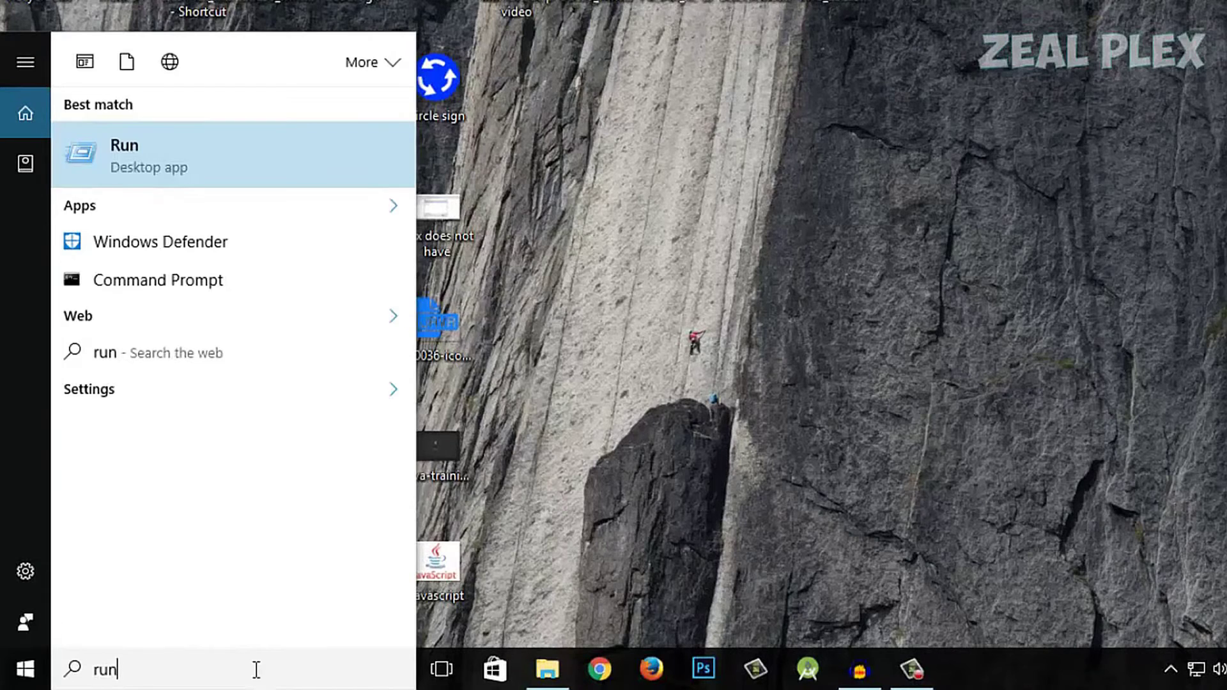
left_click(194, 155)
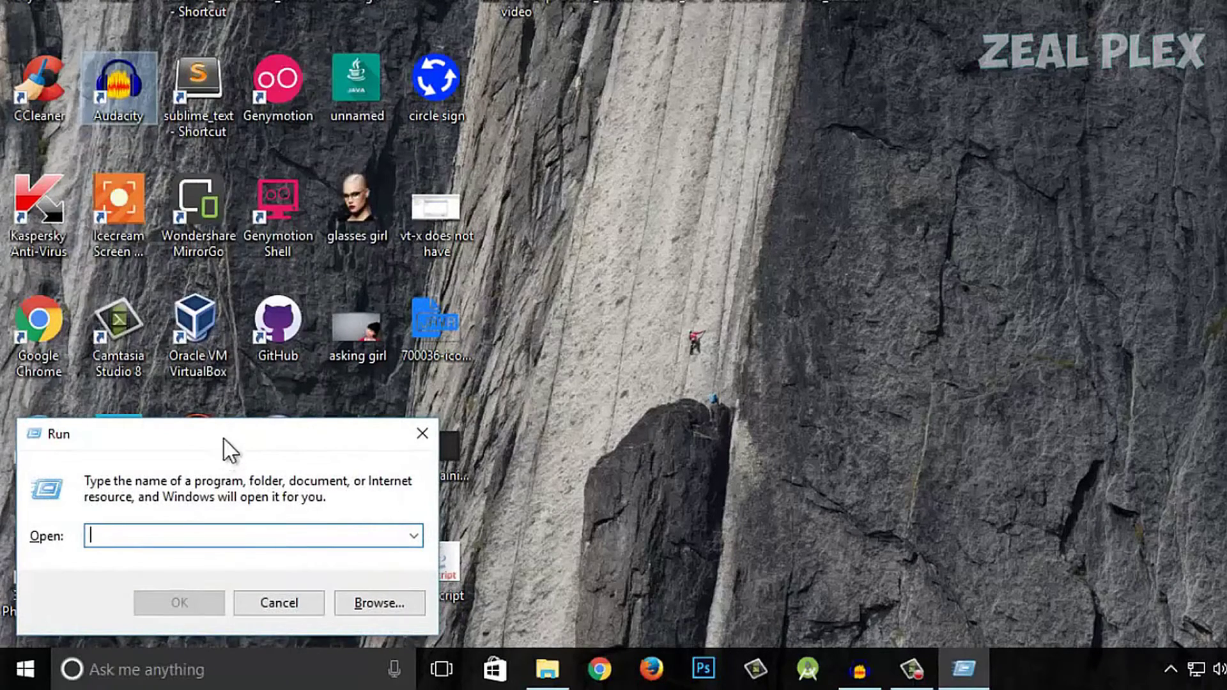
left_click_drag(232, 431, 730, 192)
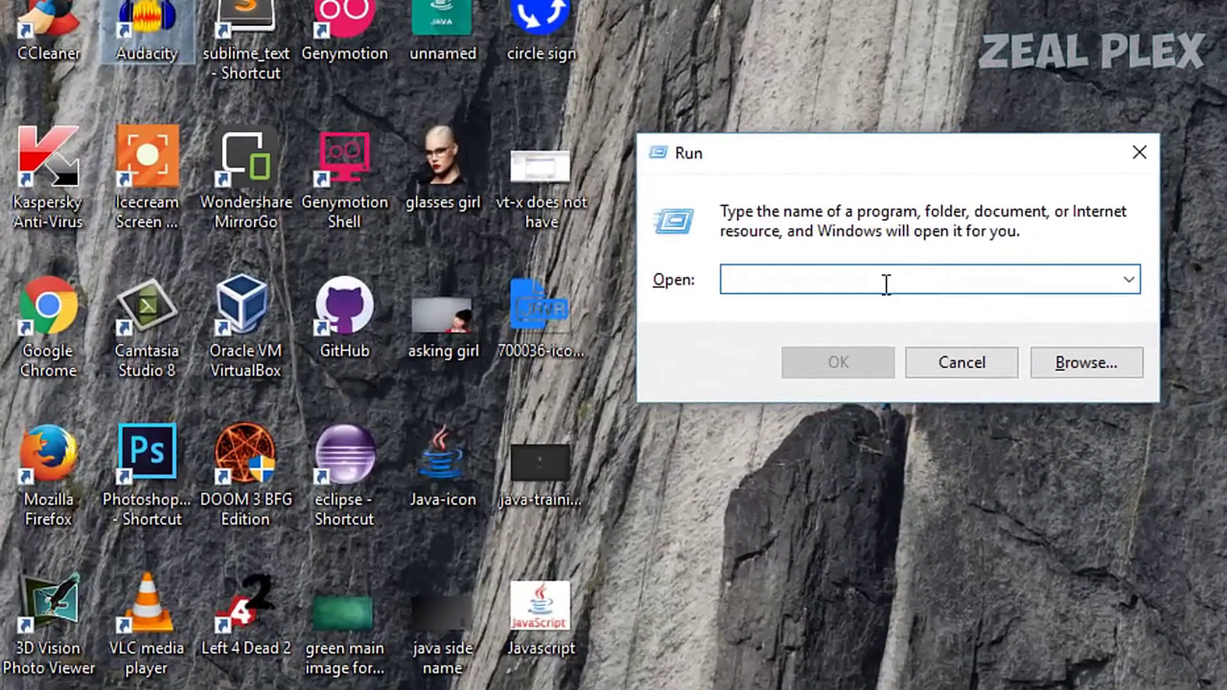
type("msconfi")
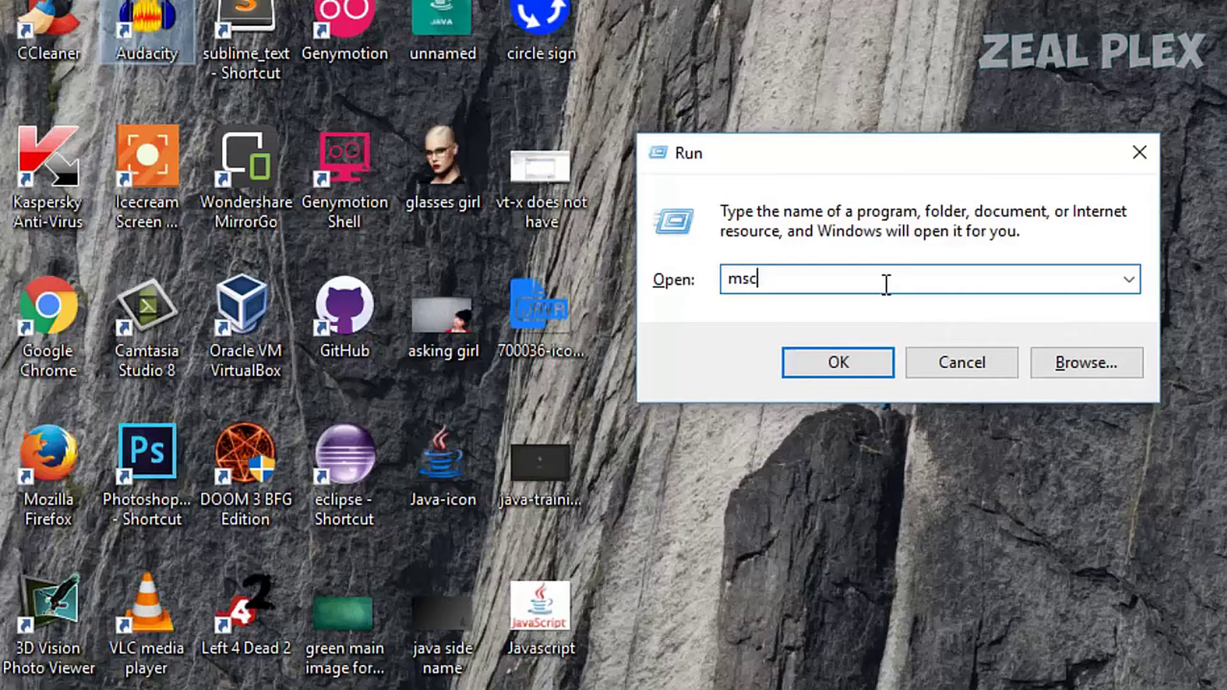
type("g")
left_click(860, 356)
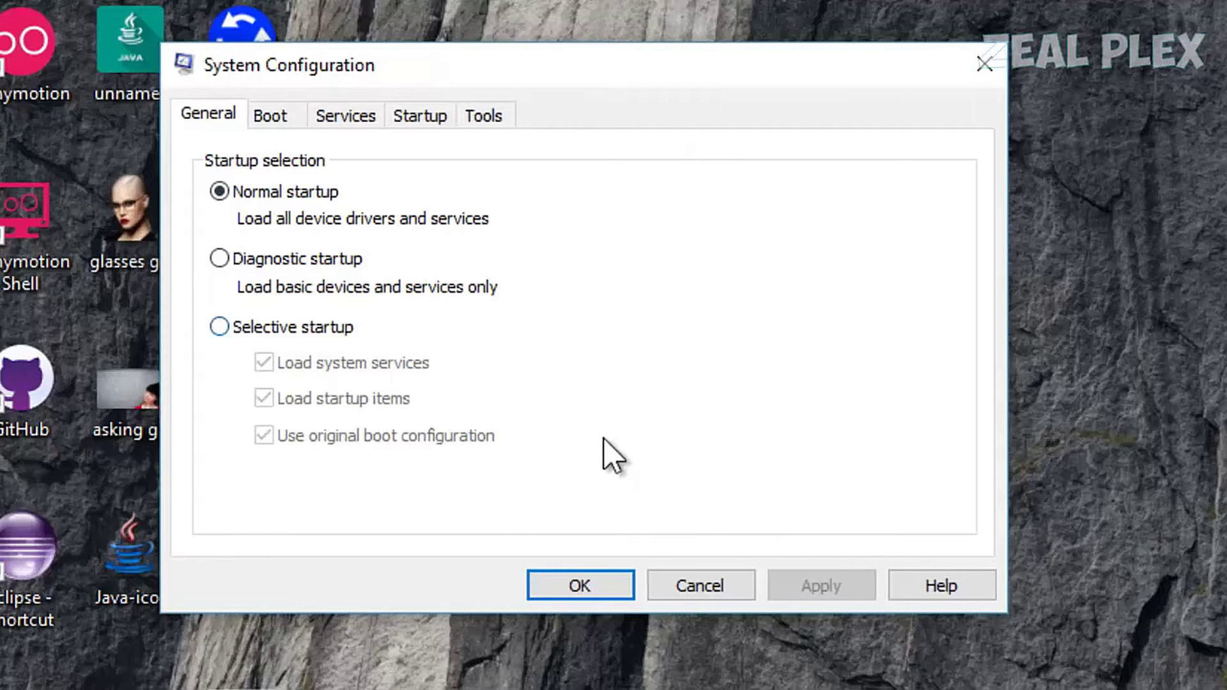
Choose Selective startup in System Configuration and open Task Manager's list of startup programs
left_click(219, 326)
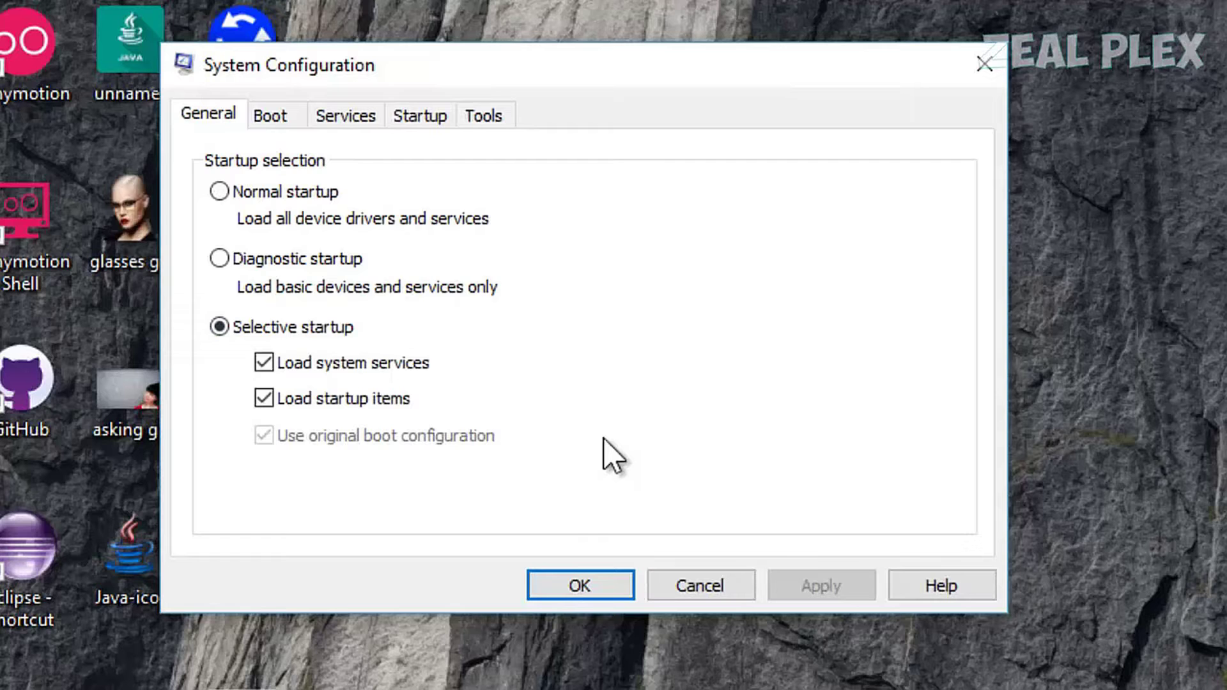
left_click(420, 116)
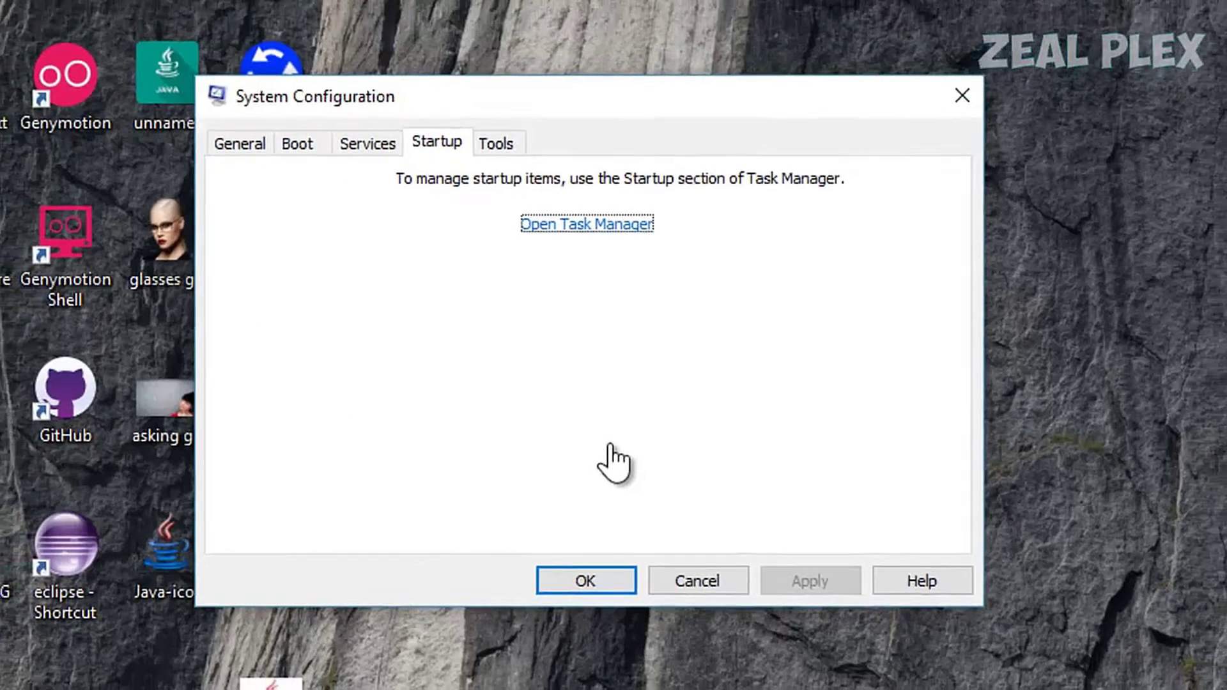
left_click(582, 202)
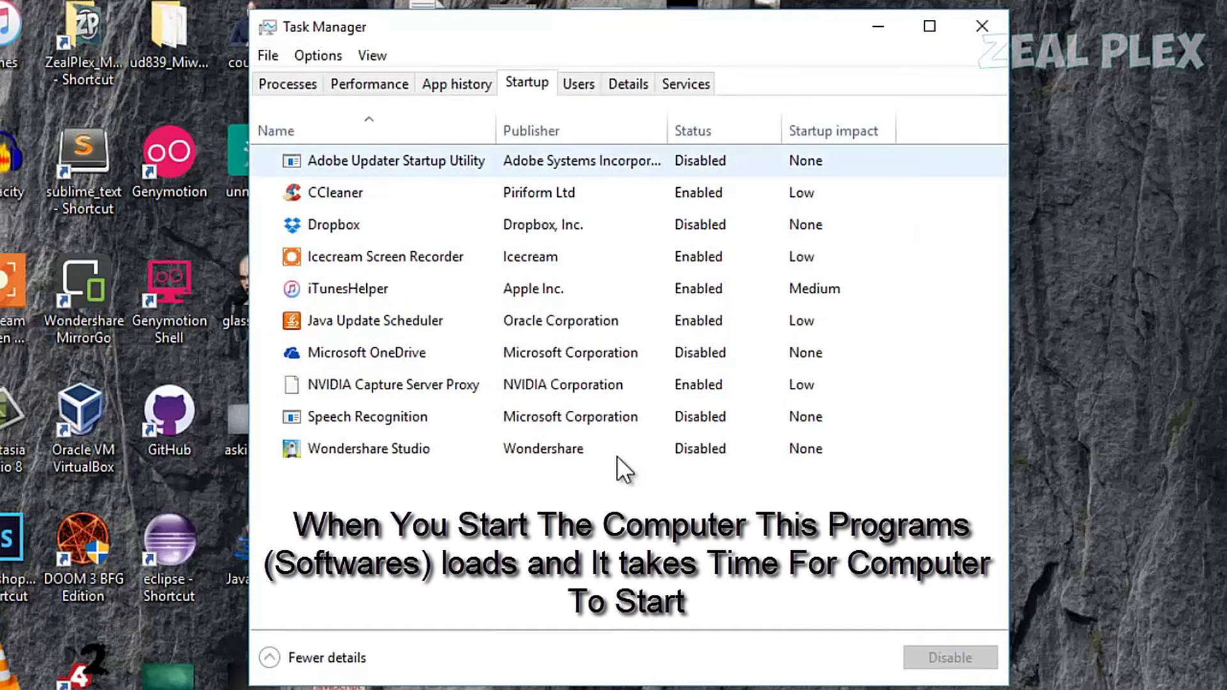
Disable CCleaner, Icecream Screen Recorder and iTunesHelper as startup programs and close Task Manager
left_click(397, 161)
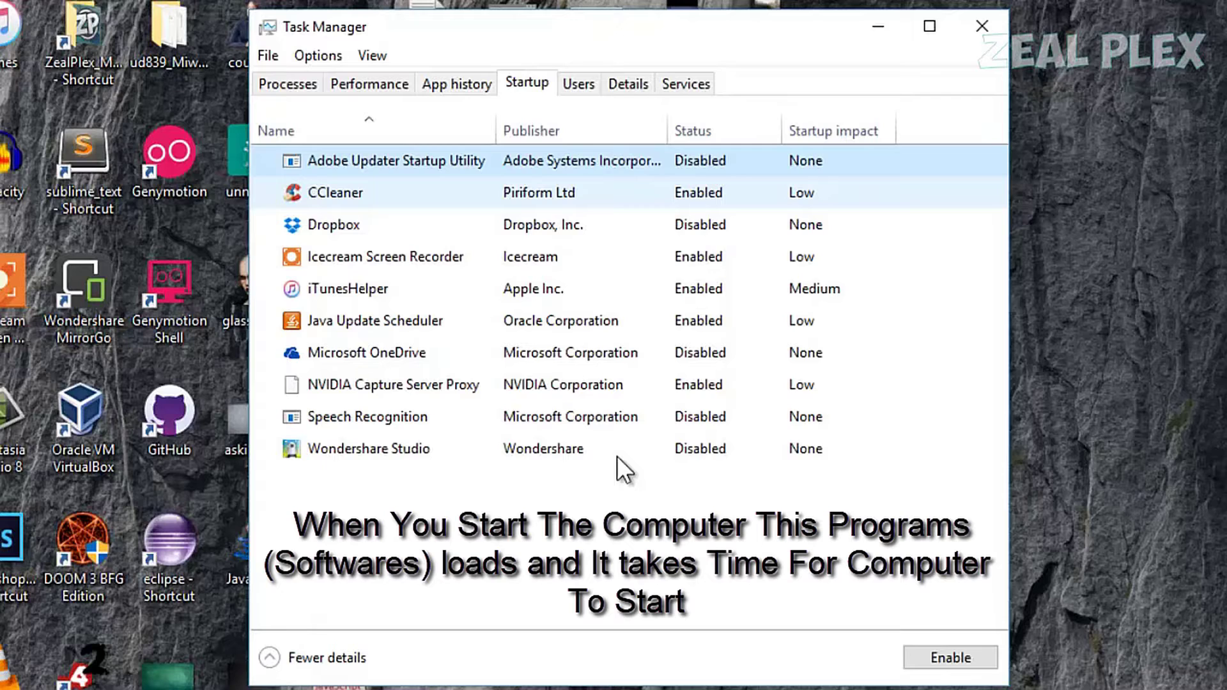
left_click(396, 193)
left_click(951, 658)
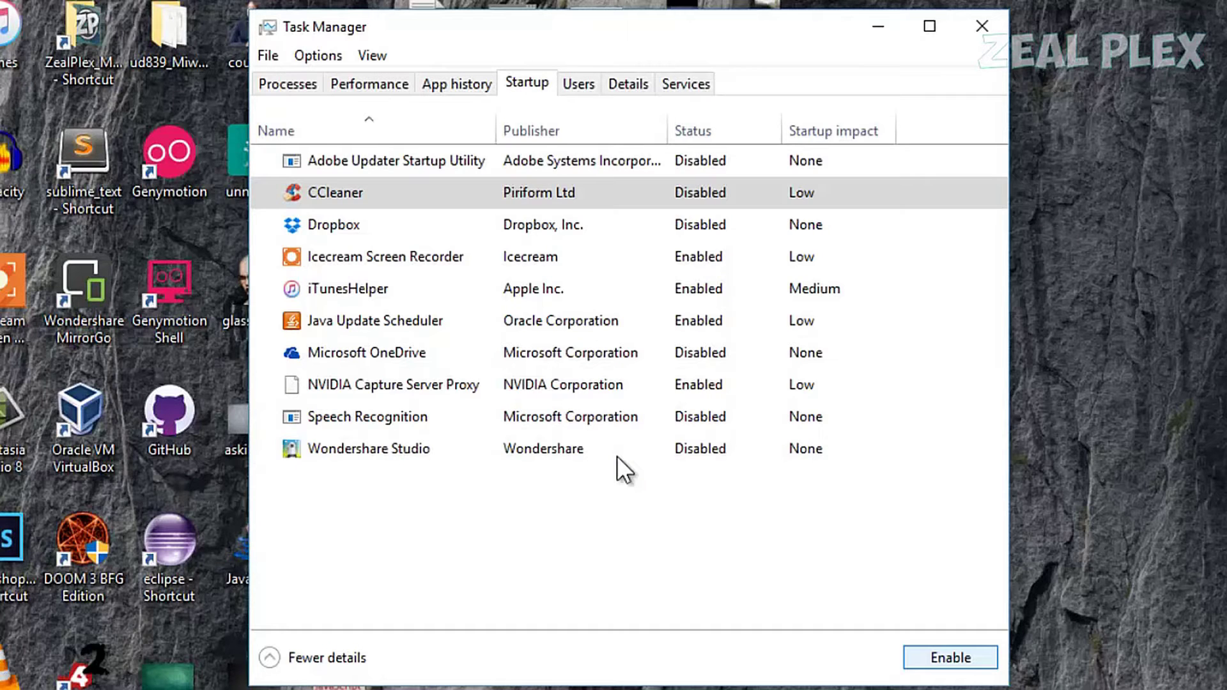
left_click(386, 257)
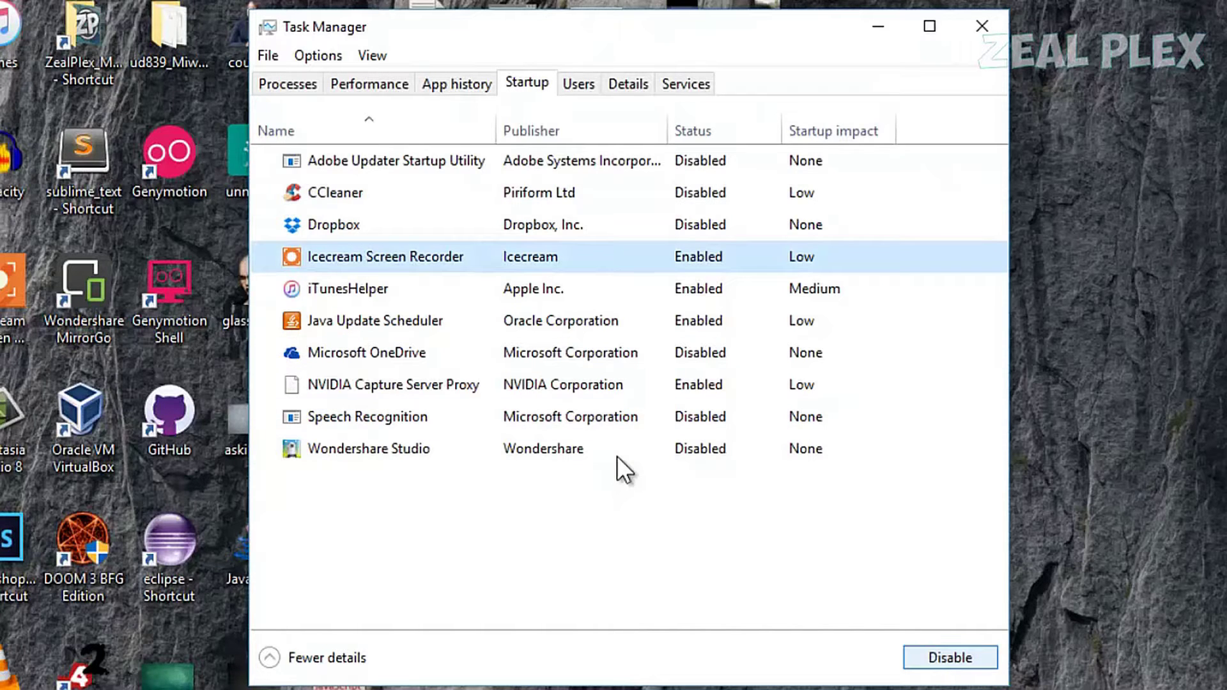
left_click(950, 657)
left_click(348, 288)
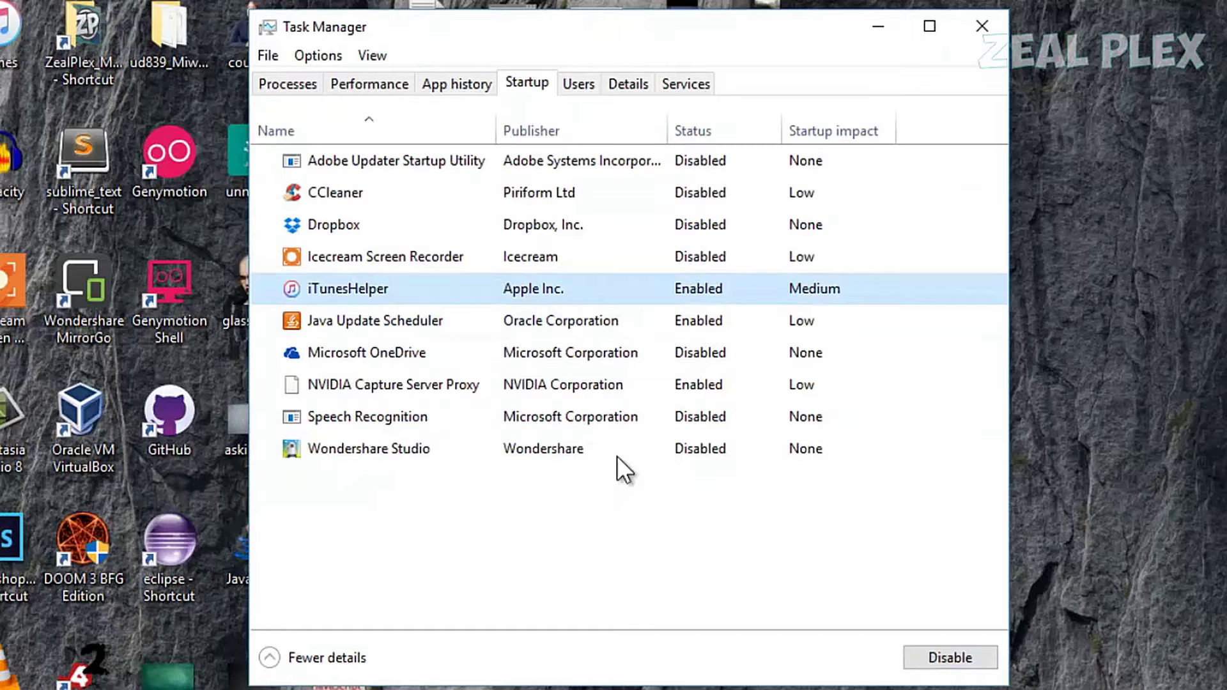
left_click(951, 658)
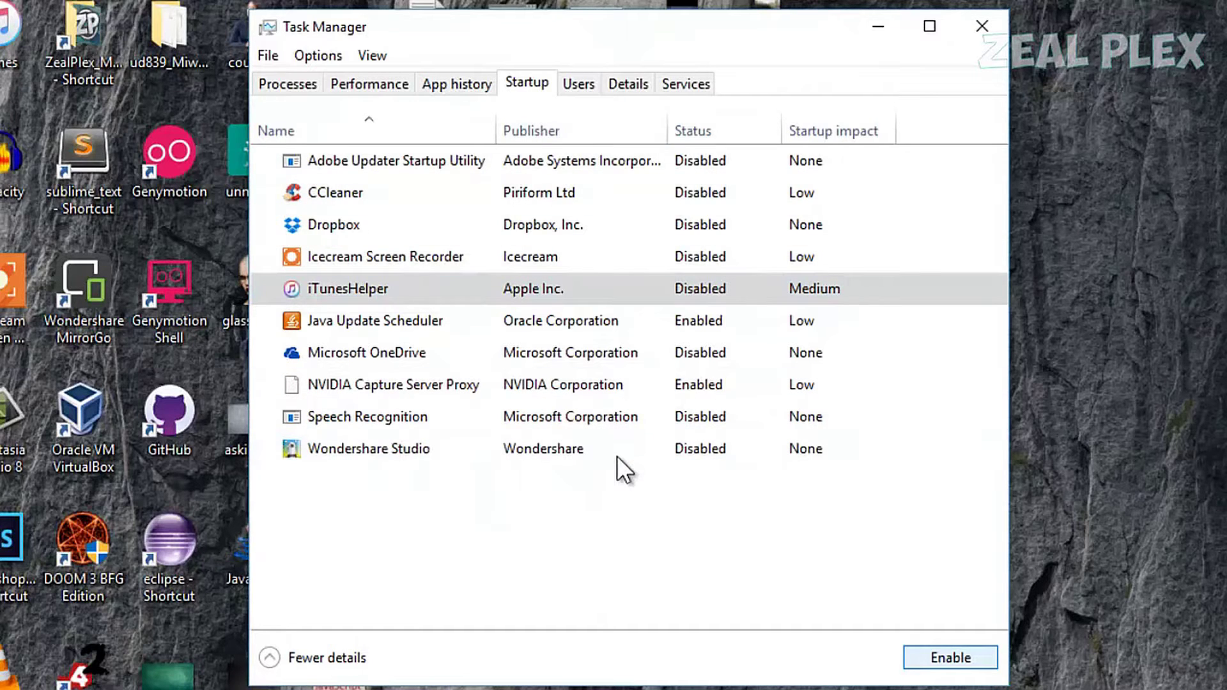
key("alt+F4")
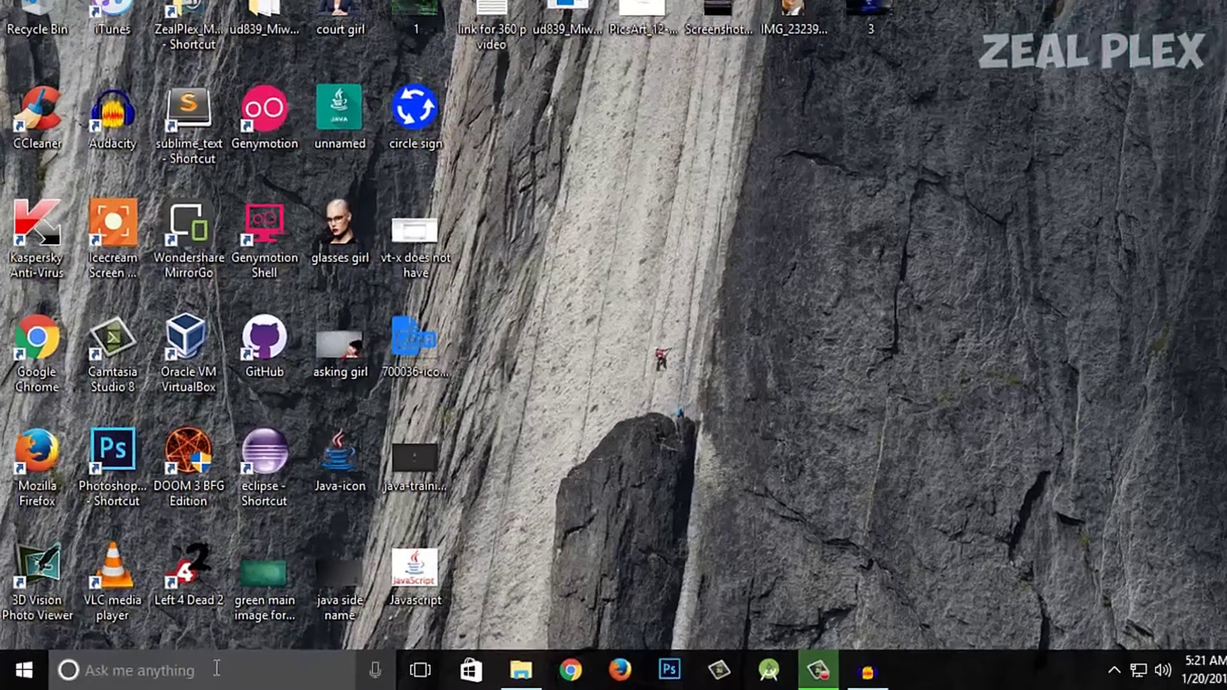
Find Defragment and Optimize Drives through search and open it
left_click(203, 671)
type("di")
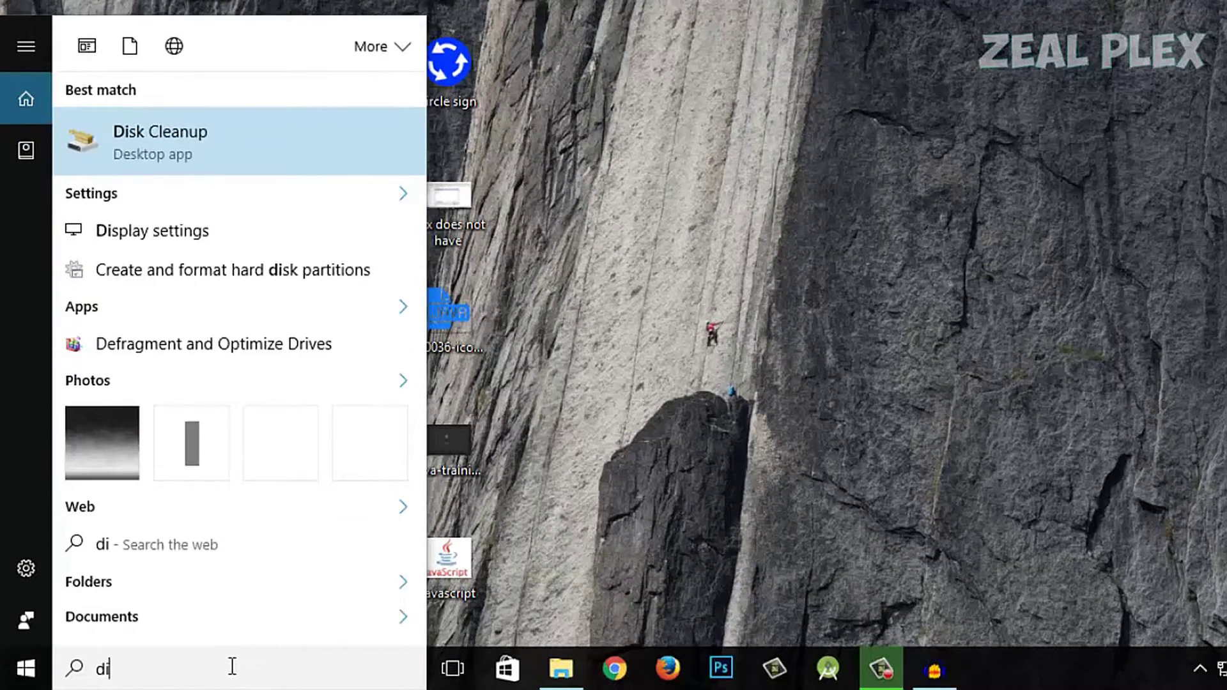
type("fr")
key("Return")
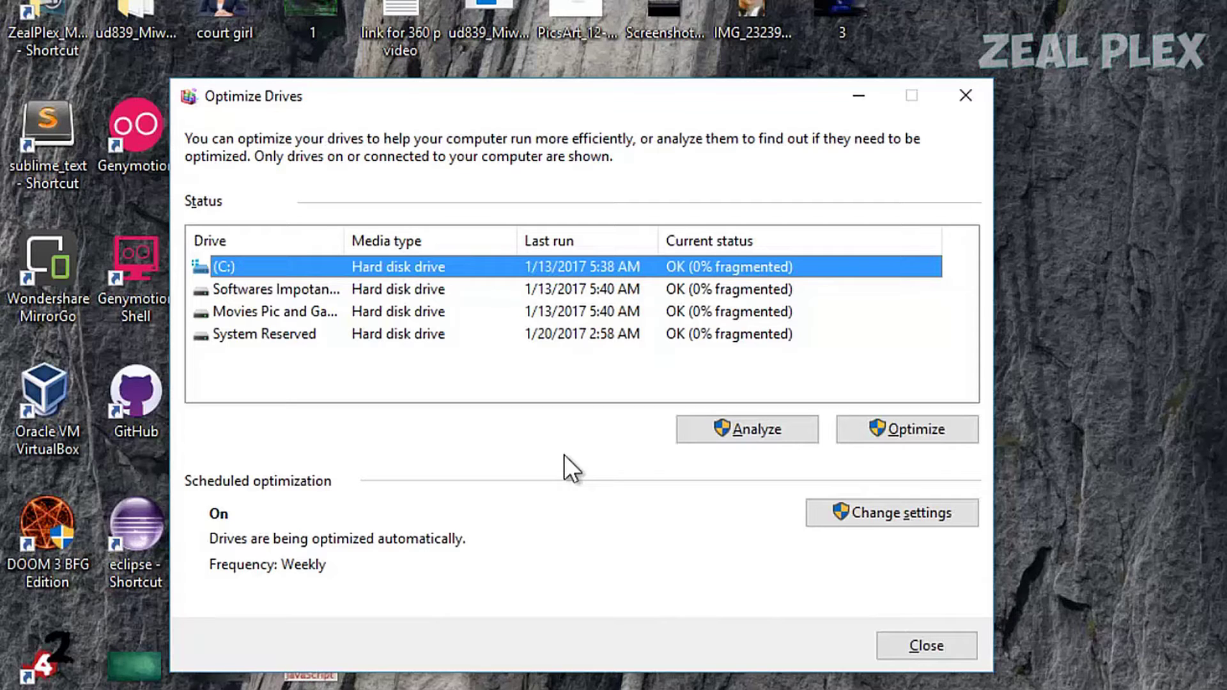
Open the optimization schedule settings and look at the available frequency choices without changing the frequency
left_click(950, 520)
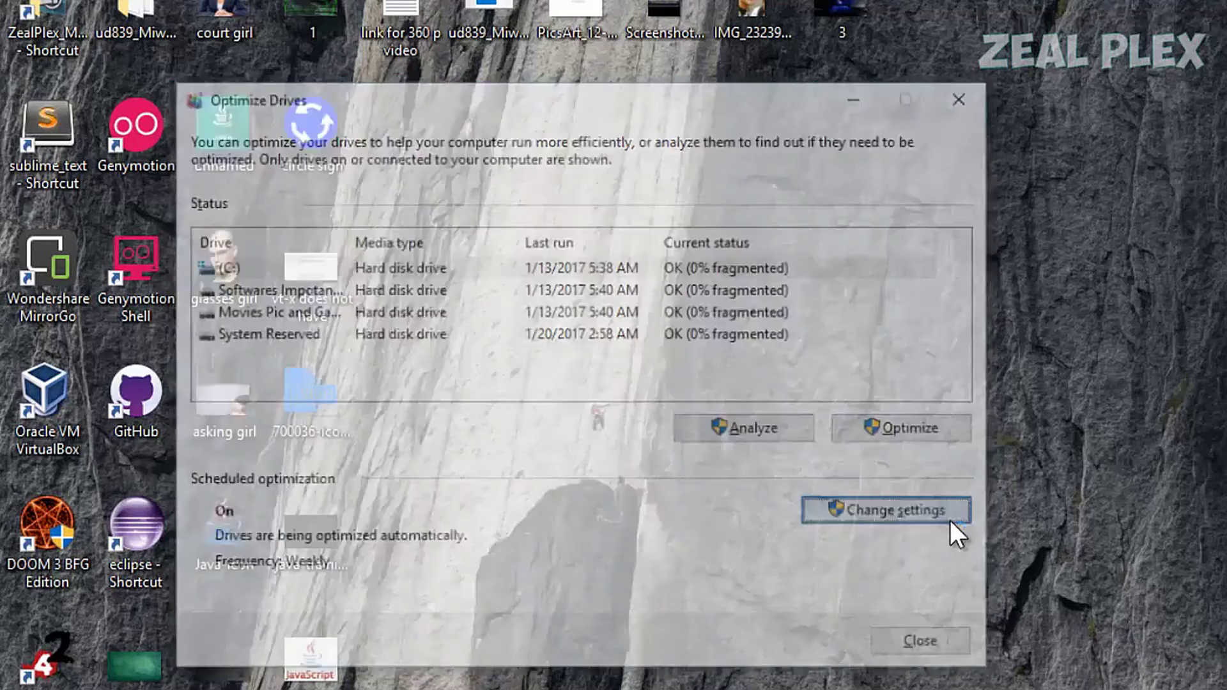
key("alt+Down")
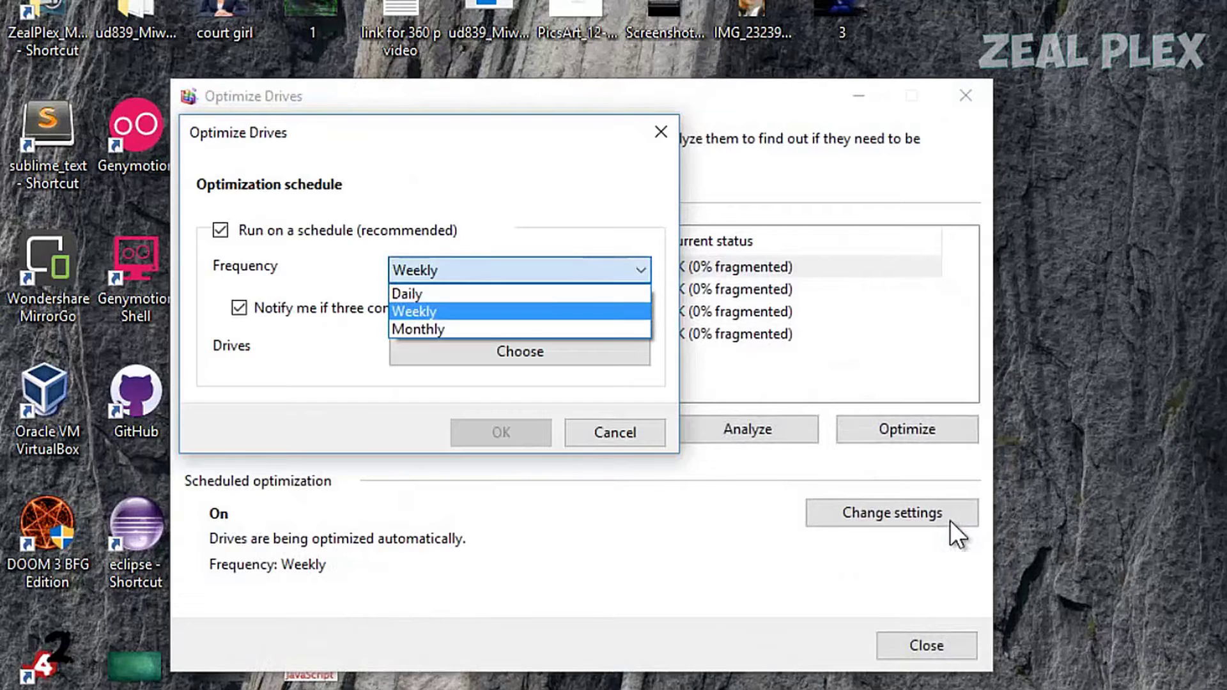
key("Down")
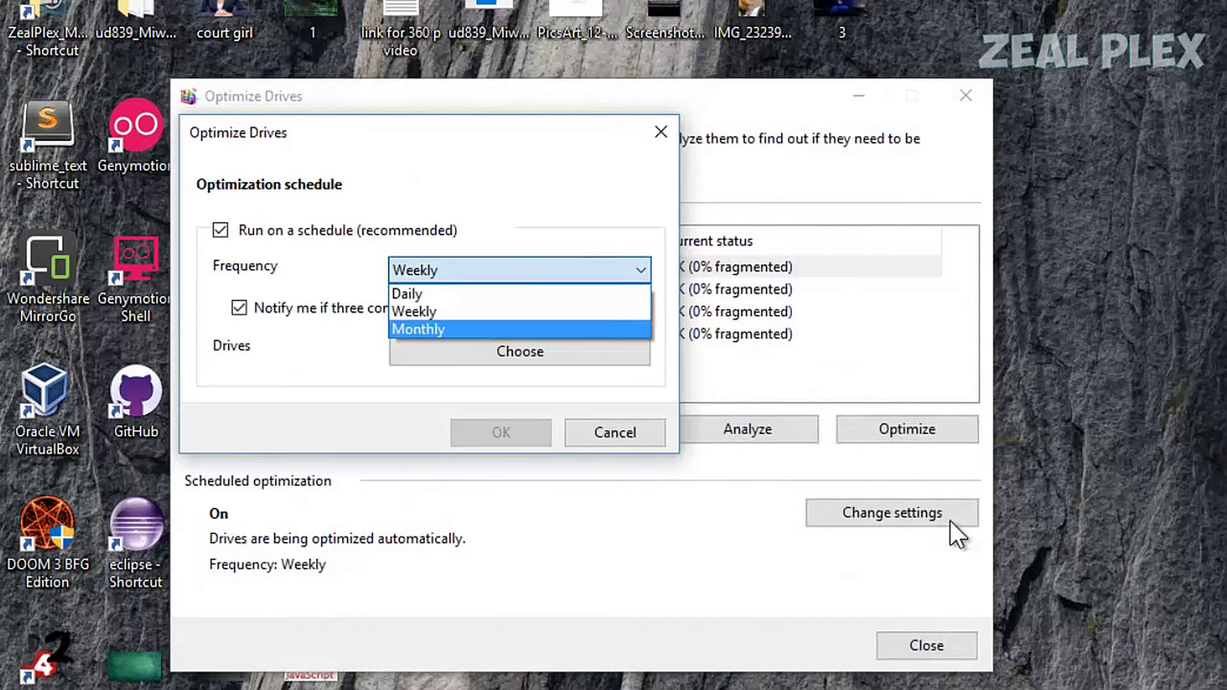
key("Escape")
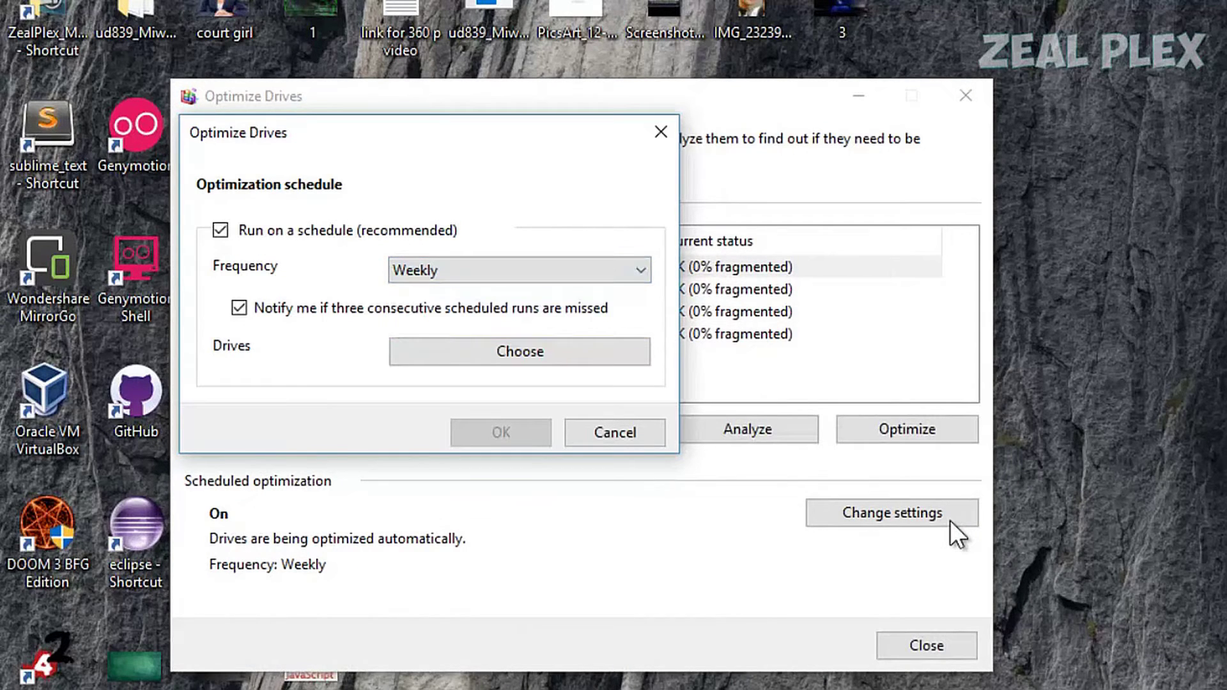
key("alt+Down")
key("Down")
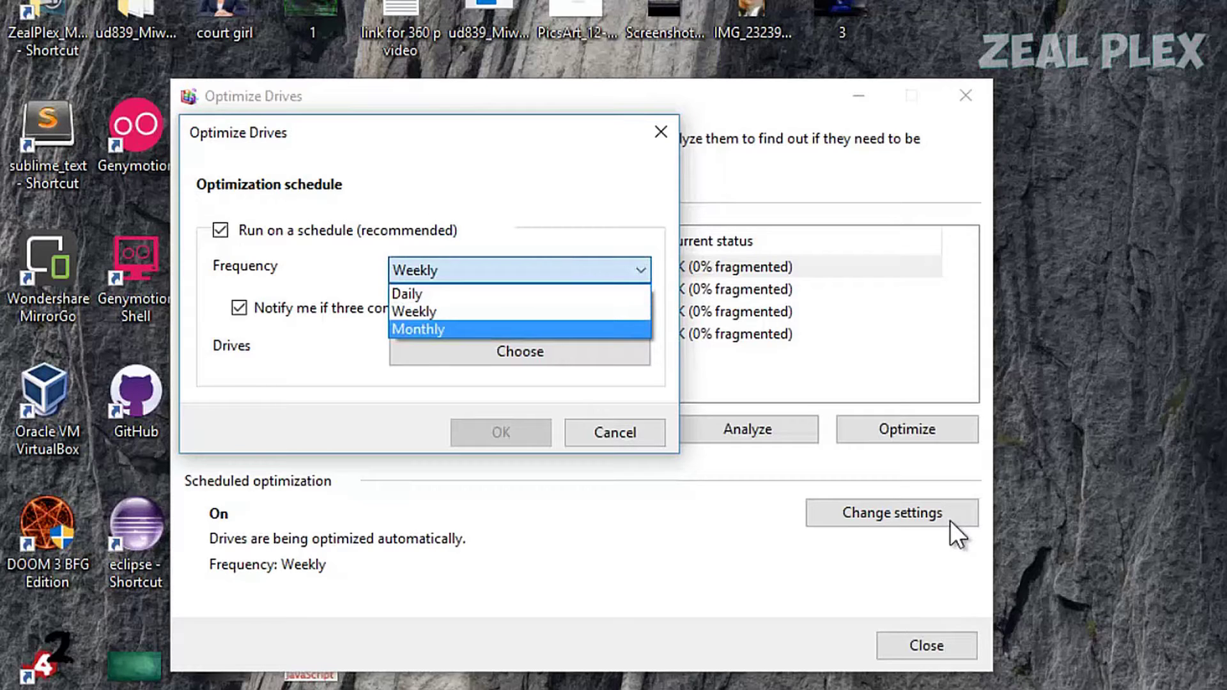
key("Escape")
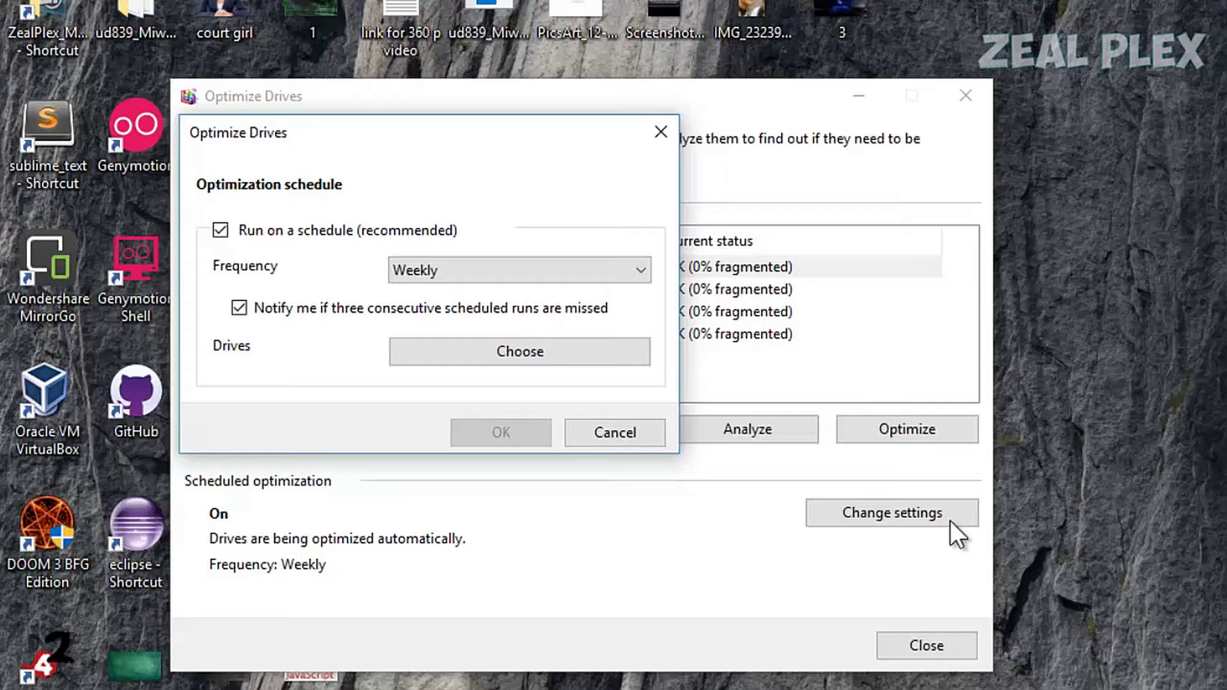
Look at which drives are included in the optimization schedule and cancel the schedule settings
key("Tab")
key("Tab")
key("Return")
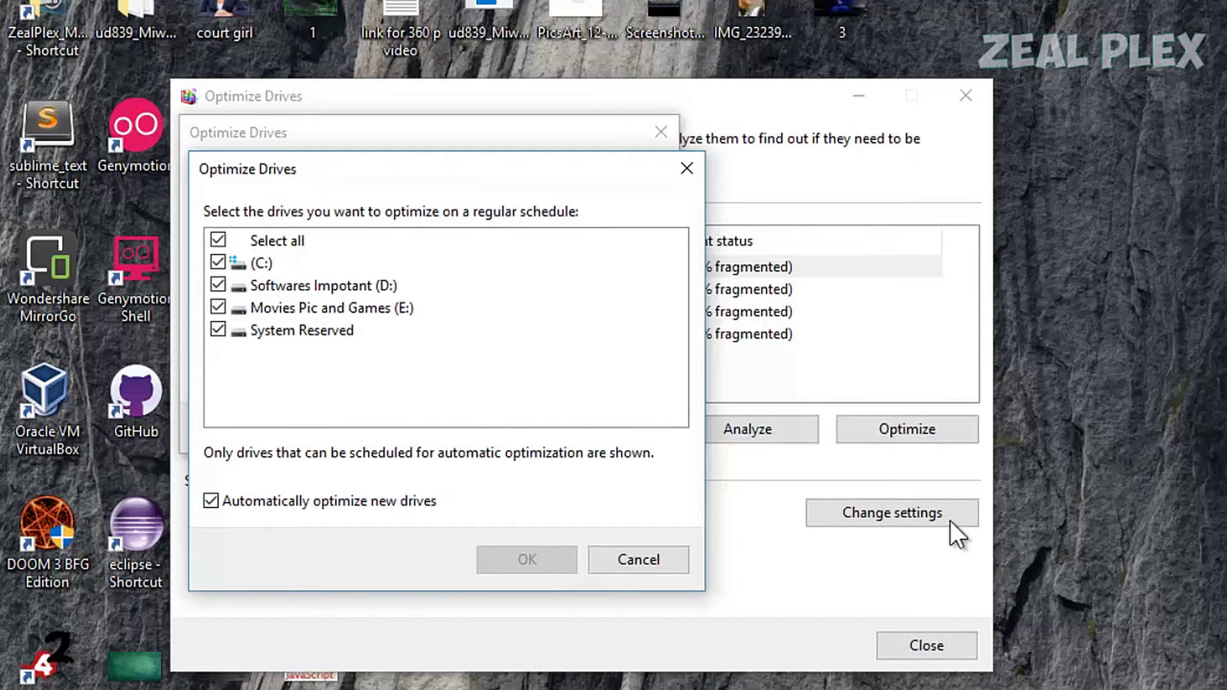
key("Tab")
key("Return")
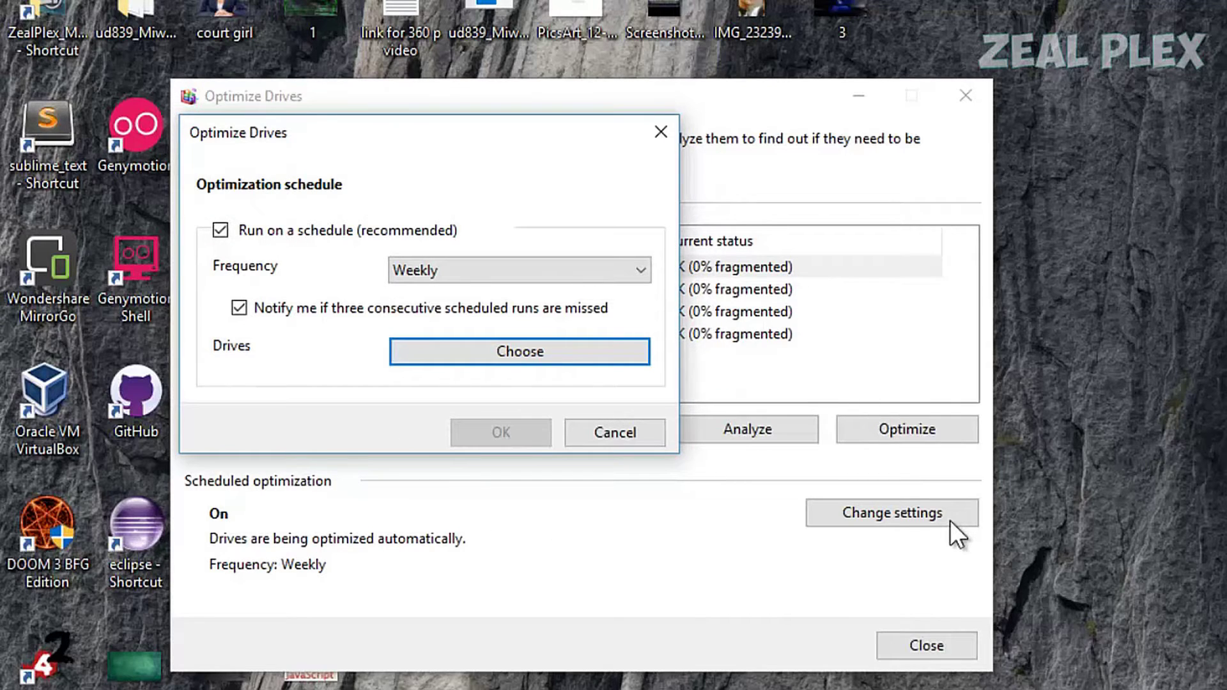
key("Tab")
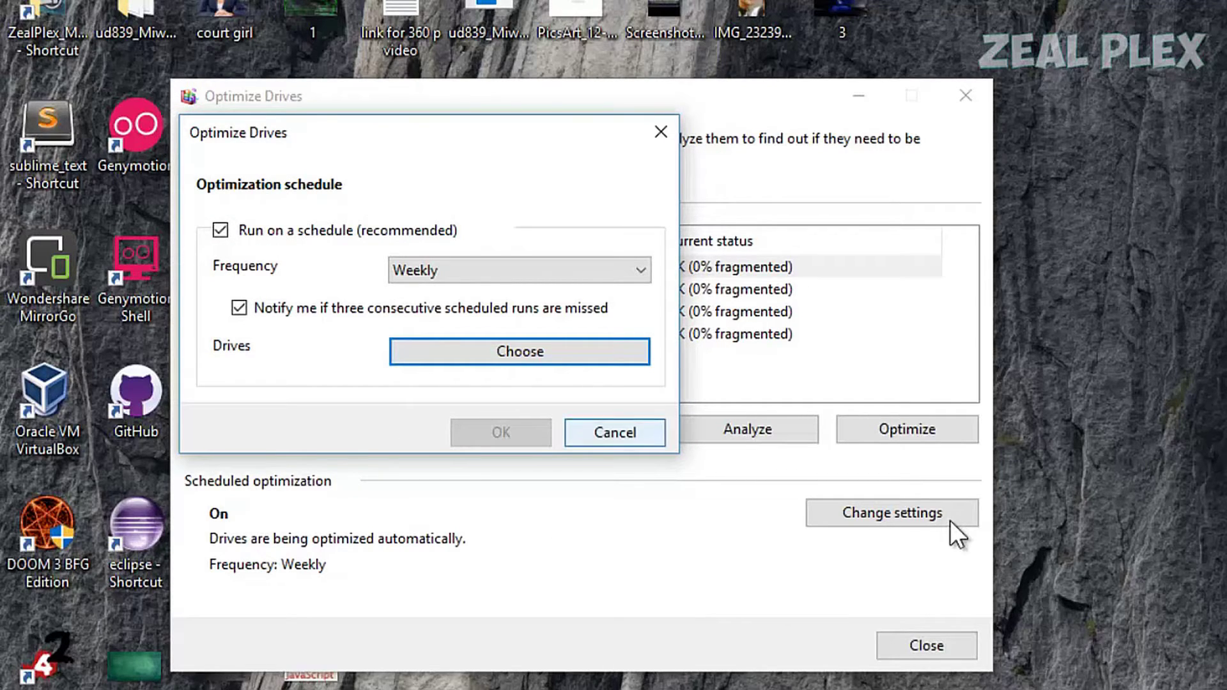
key("Return")
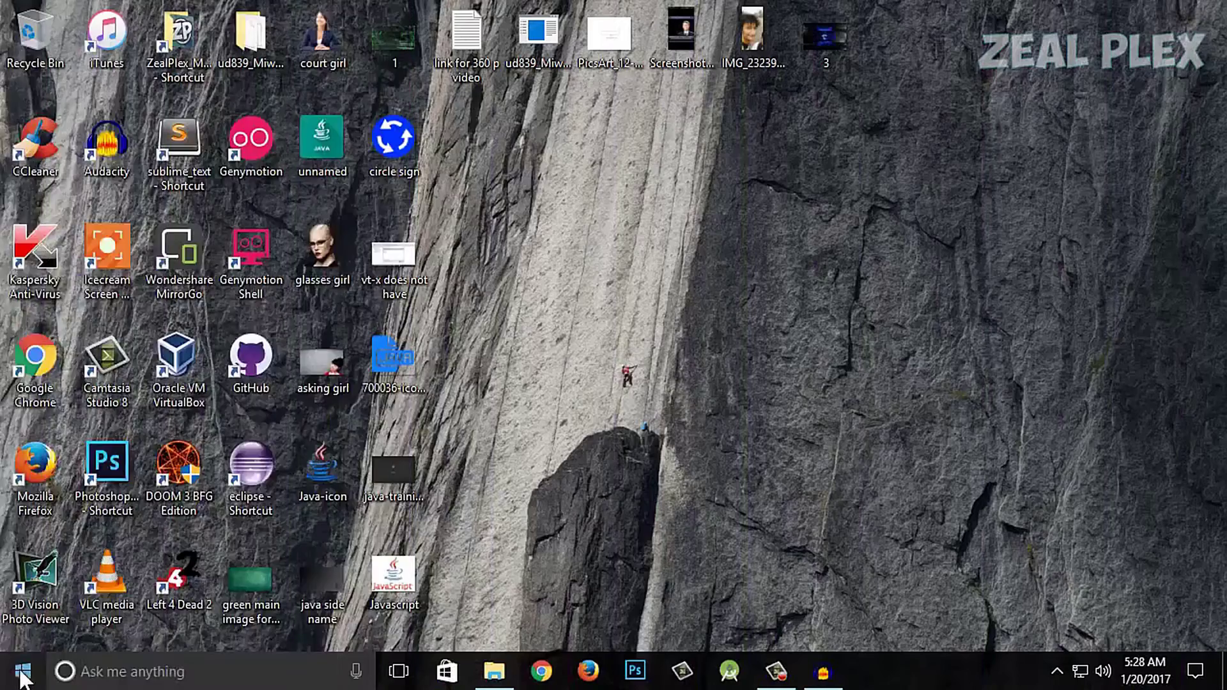
Open This PC and show the properties of Local Disk (C:)
left_click(23, 671)
left_click(337, 222)
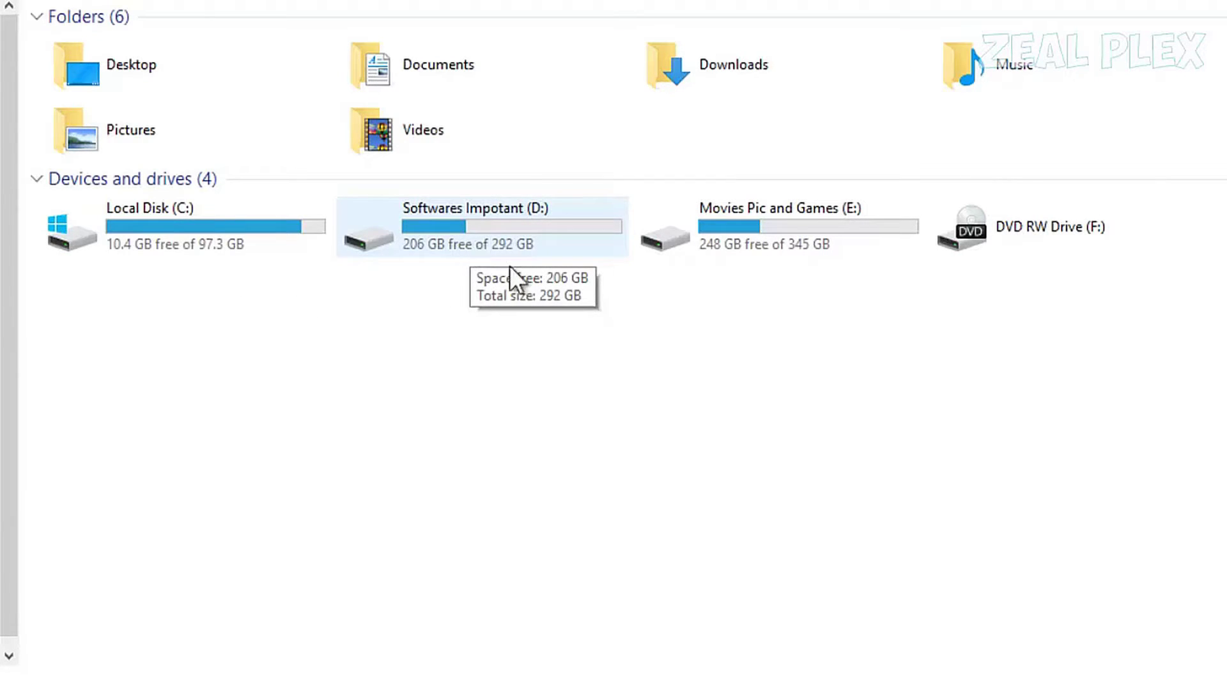
right_click(285, 235)
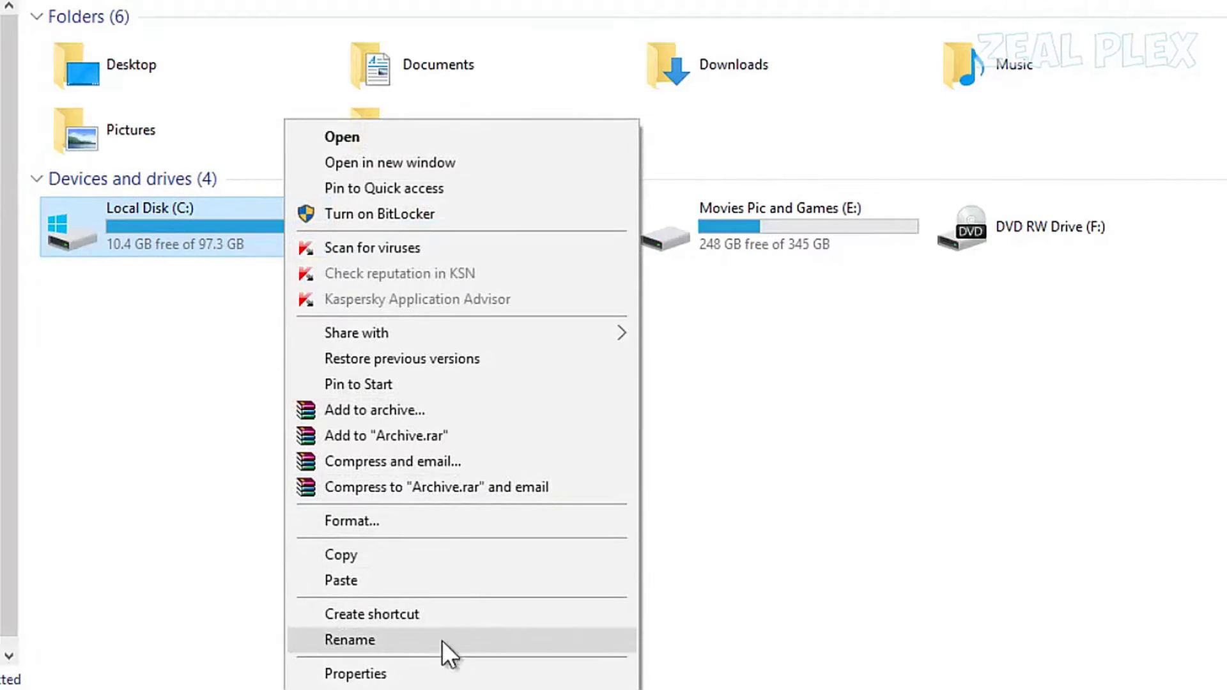
left_click(430, 673)
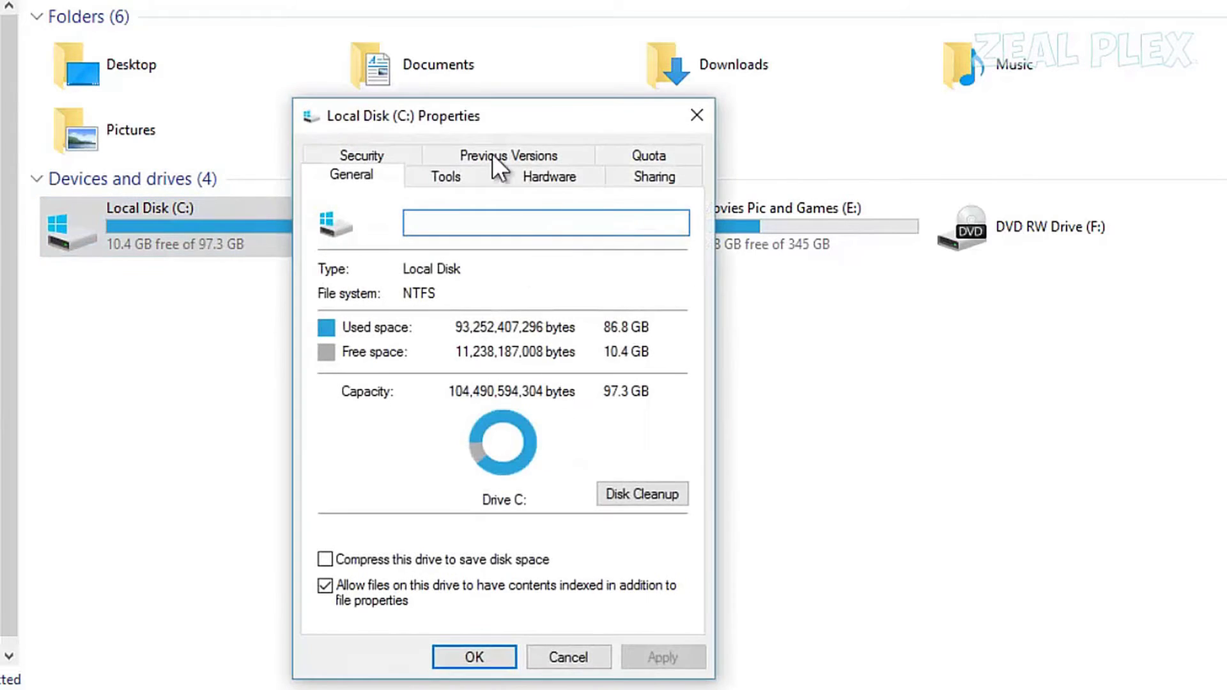
left_click_drag(517, 109, 528, 10)
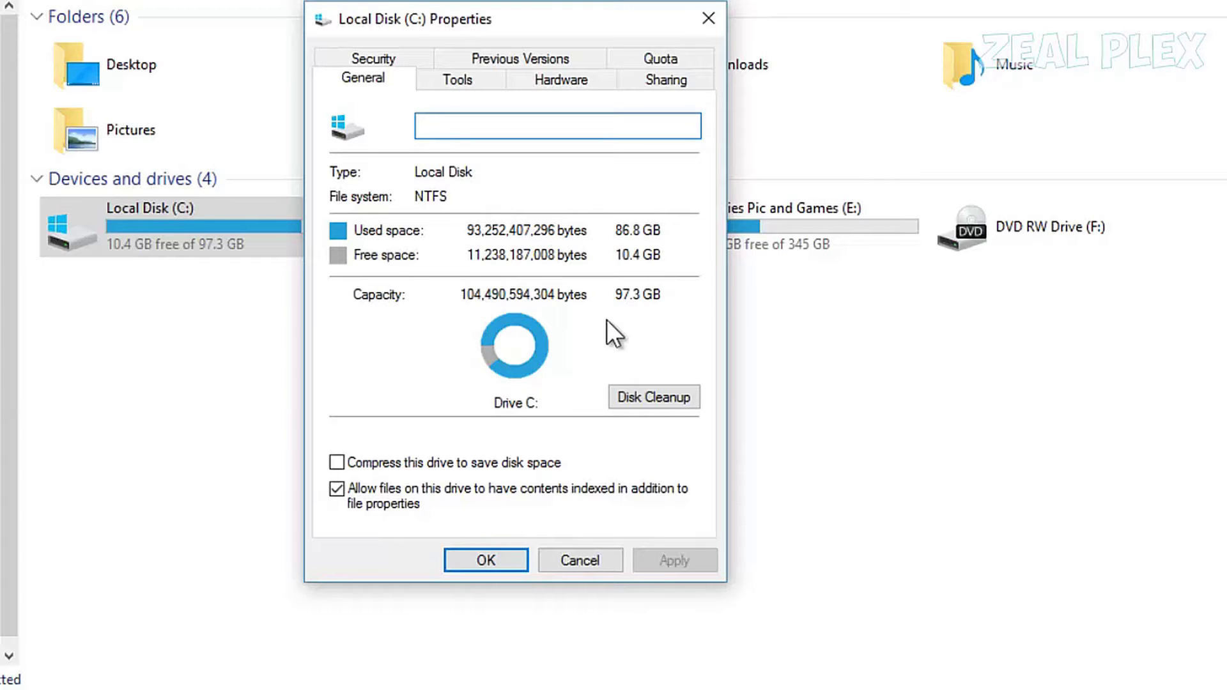
Run Disk Cleanup on the C: drive and permanently delete the preselected files, including the thumbnails
left_click(668, 404)
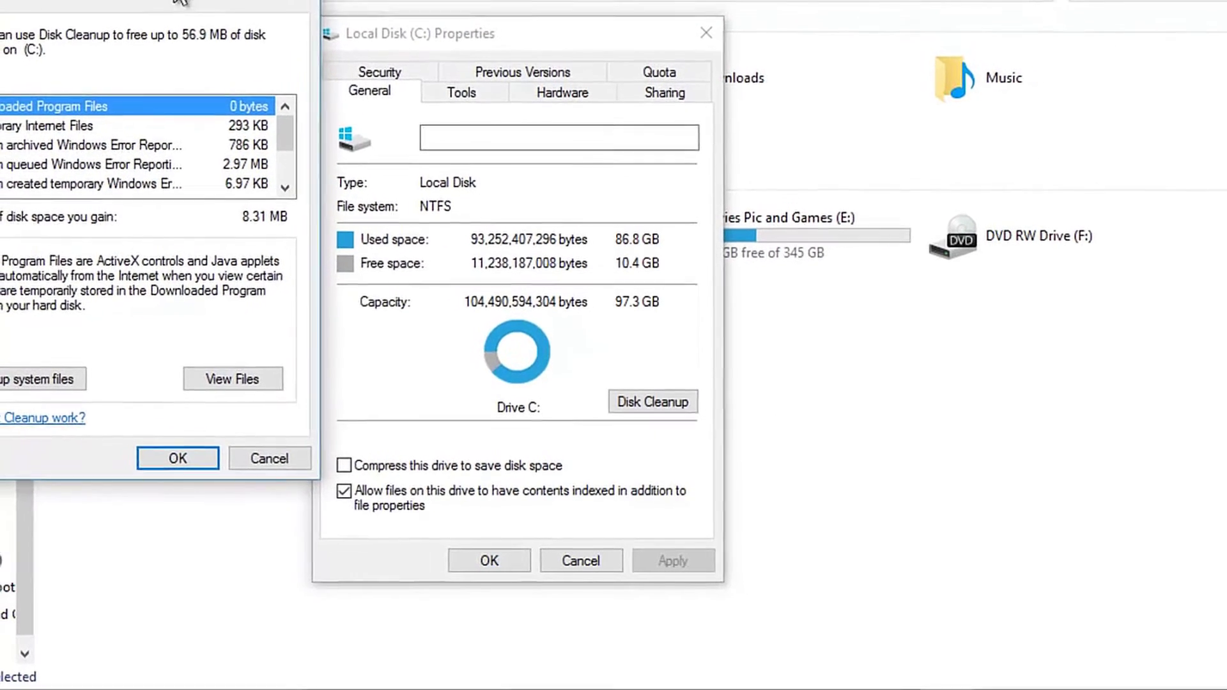
left_click_drag(220, 2, 477, 23)
left_click_drag(589, 185, 588, 213)
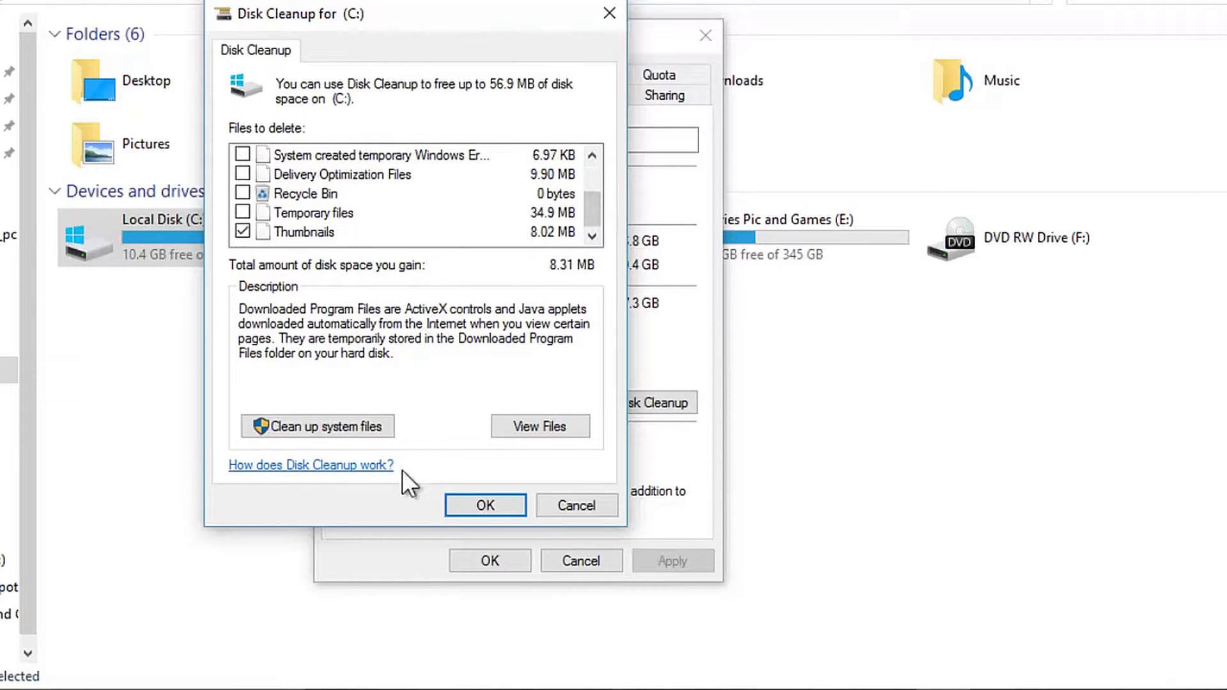
left_click(473, 504)
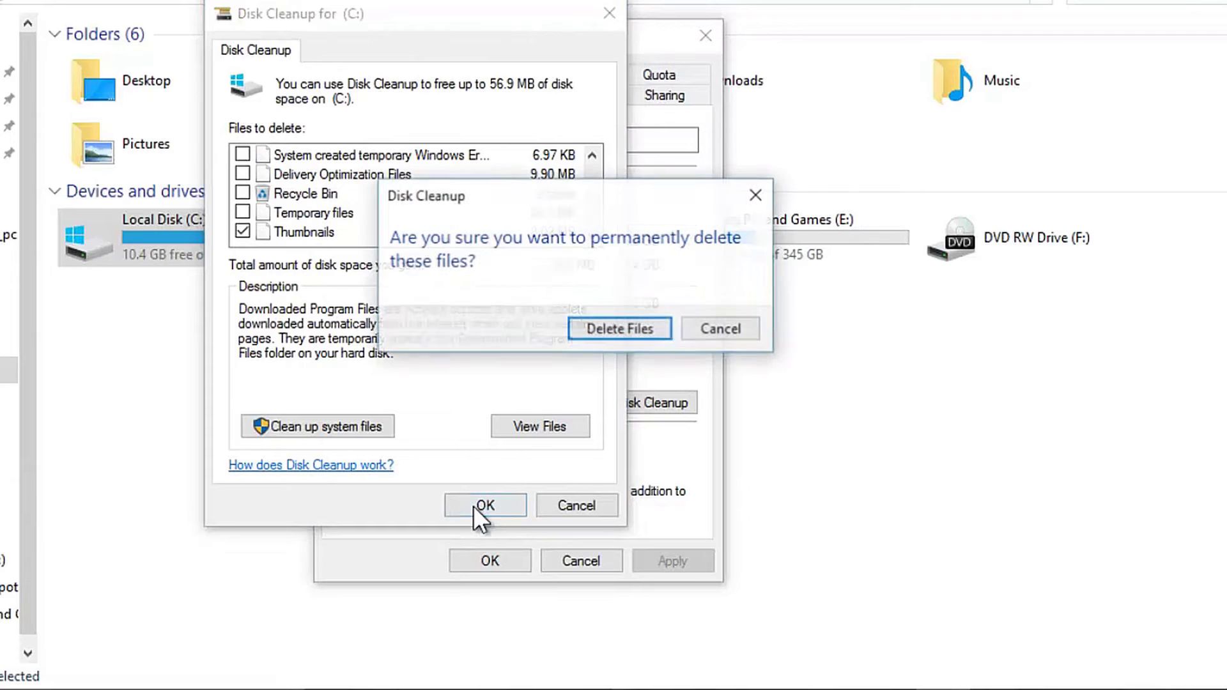
left_click(621, 330)
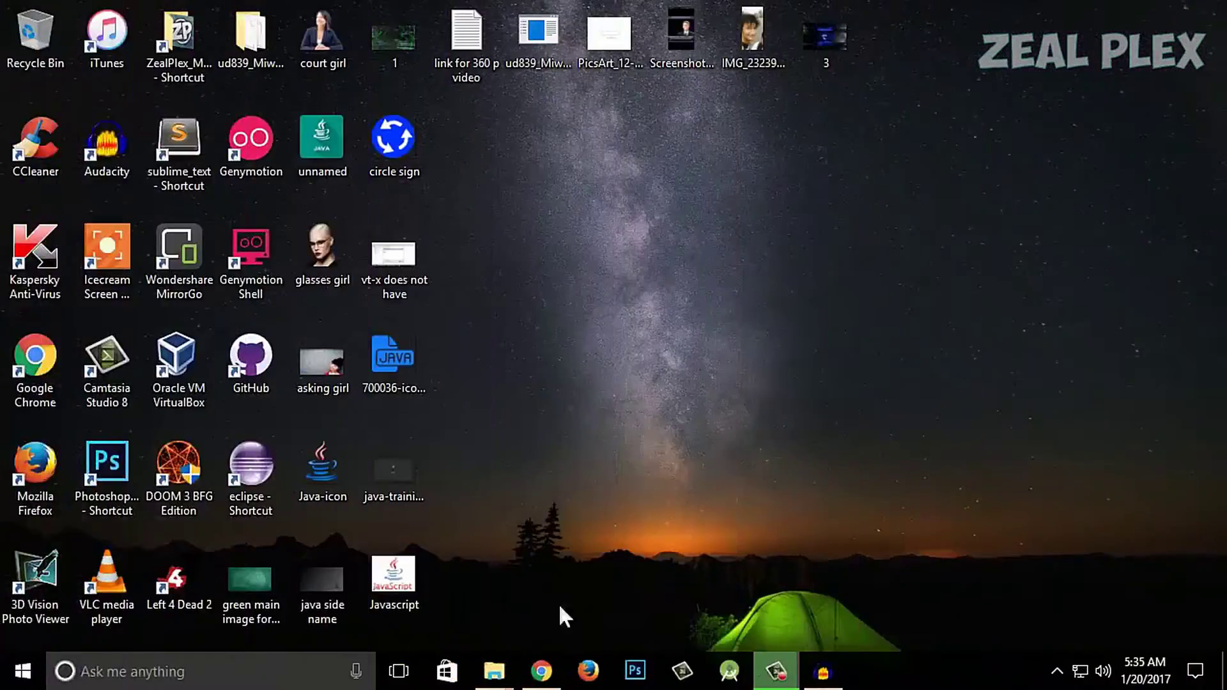
Switch to Chrome and review the Piriform CCleaner page, its Google search result and the edition comparison, and close the browser
left_click(542, 671)
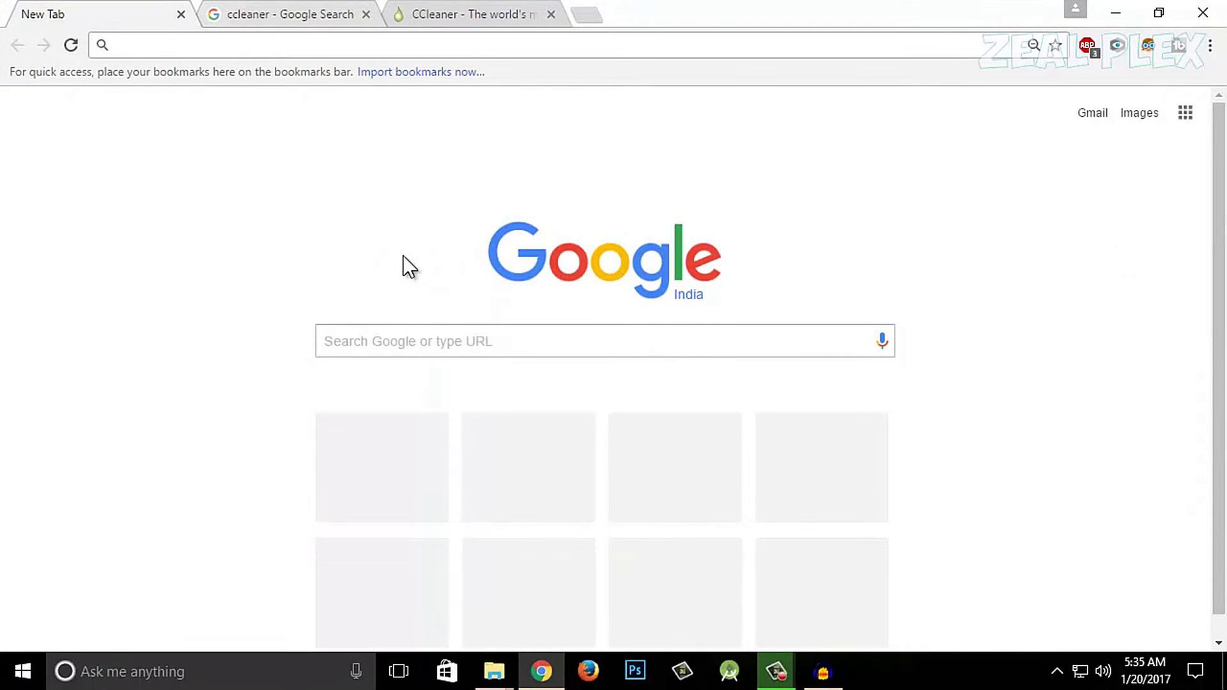
left_click(457, 11)
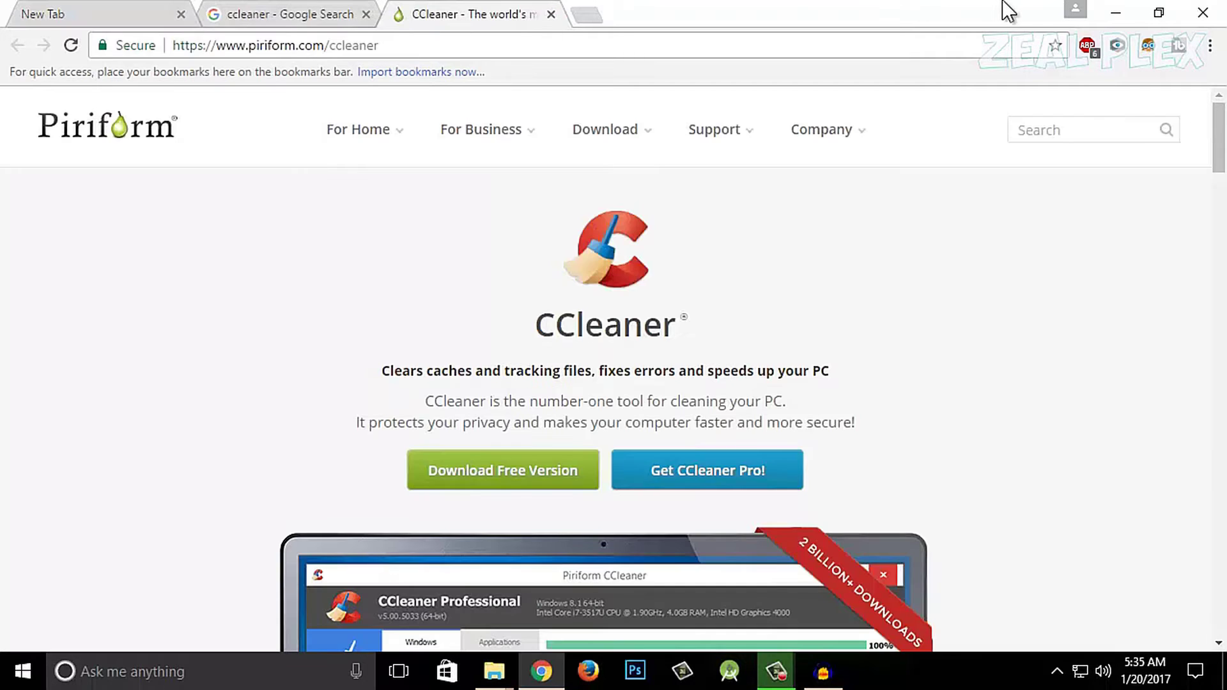
left_click(320, 14)
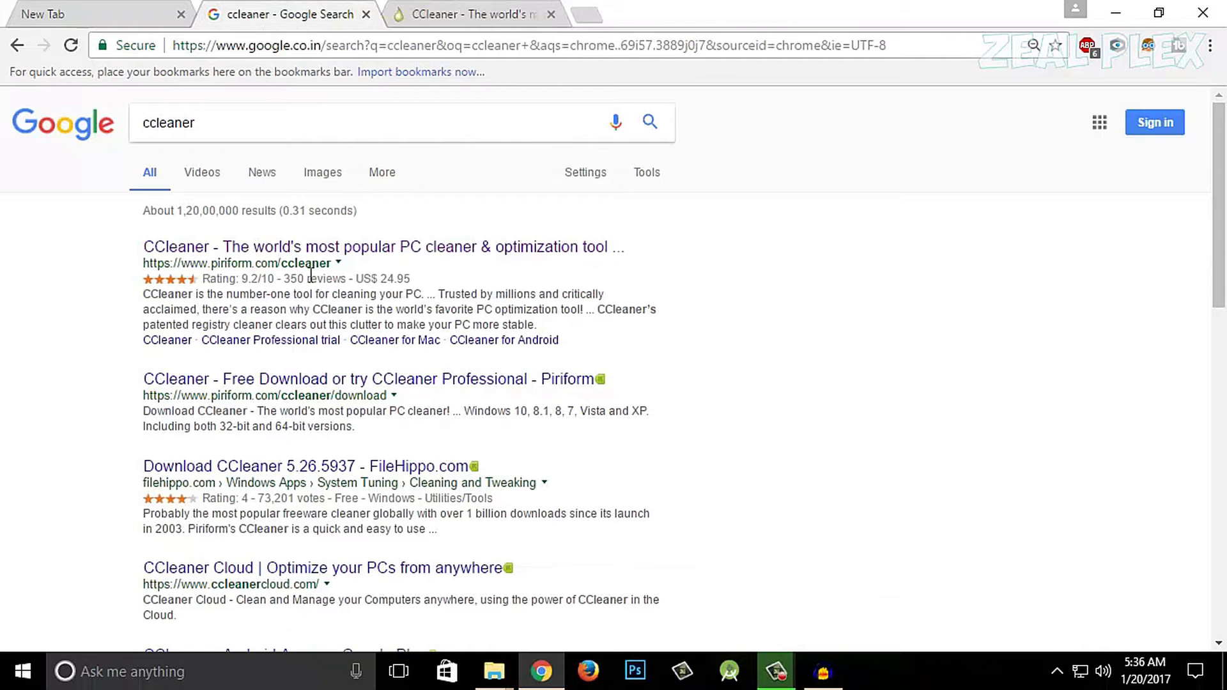
left_click(452, 16)
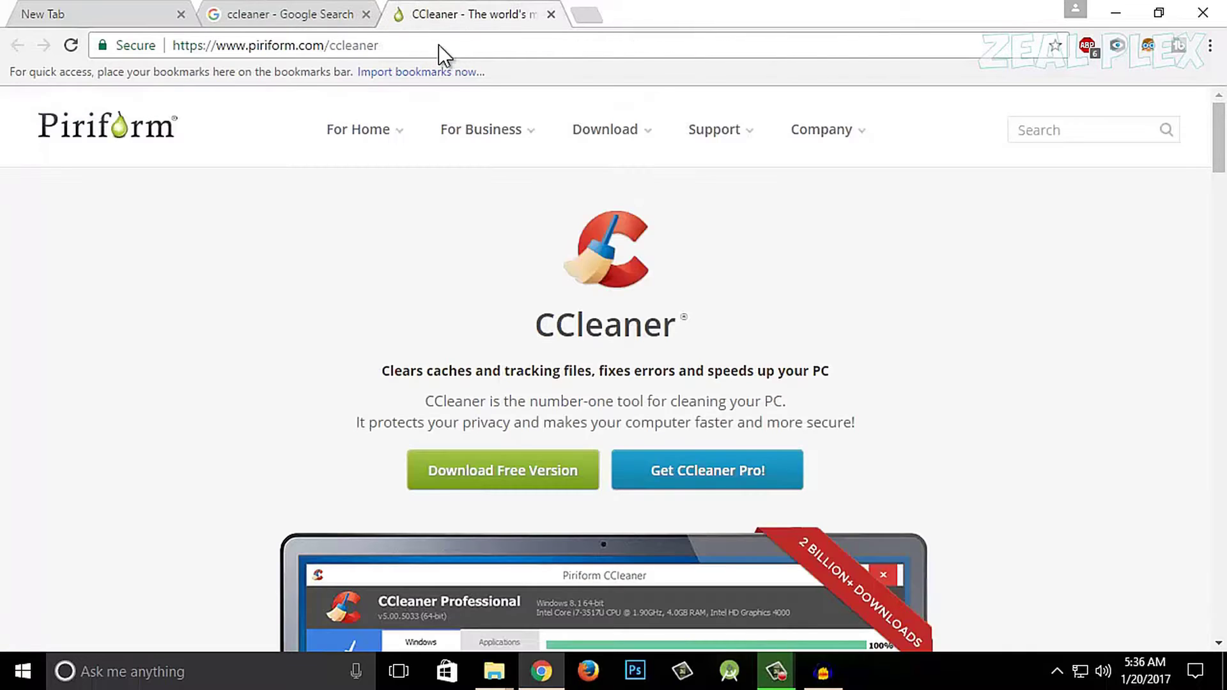
scroll(815, 371, "down", 3)
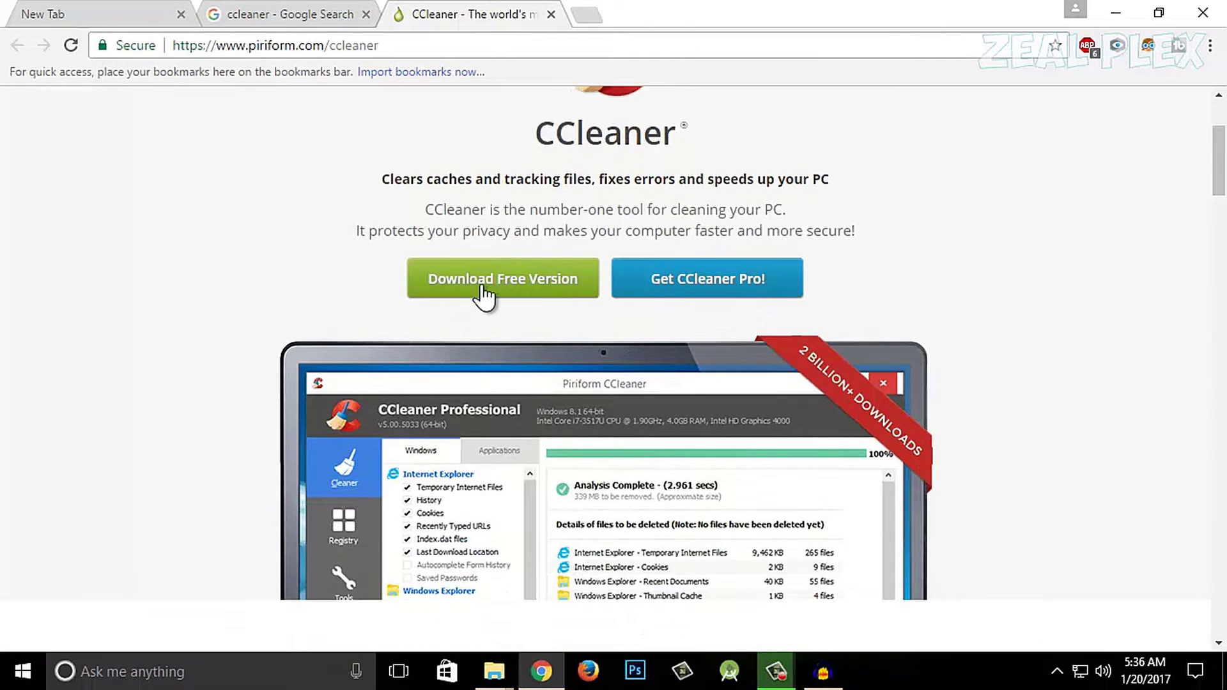
scroll(727, 336, "down", 9)
scroll(728, 336, "down", 8)
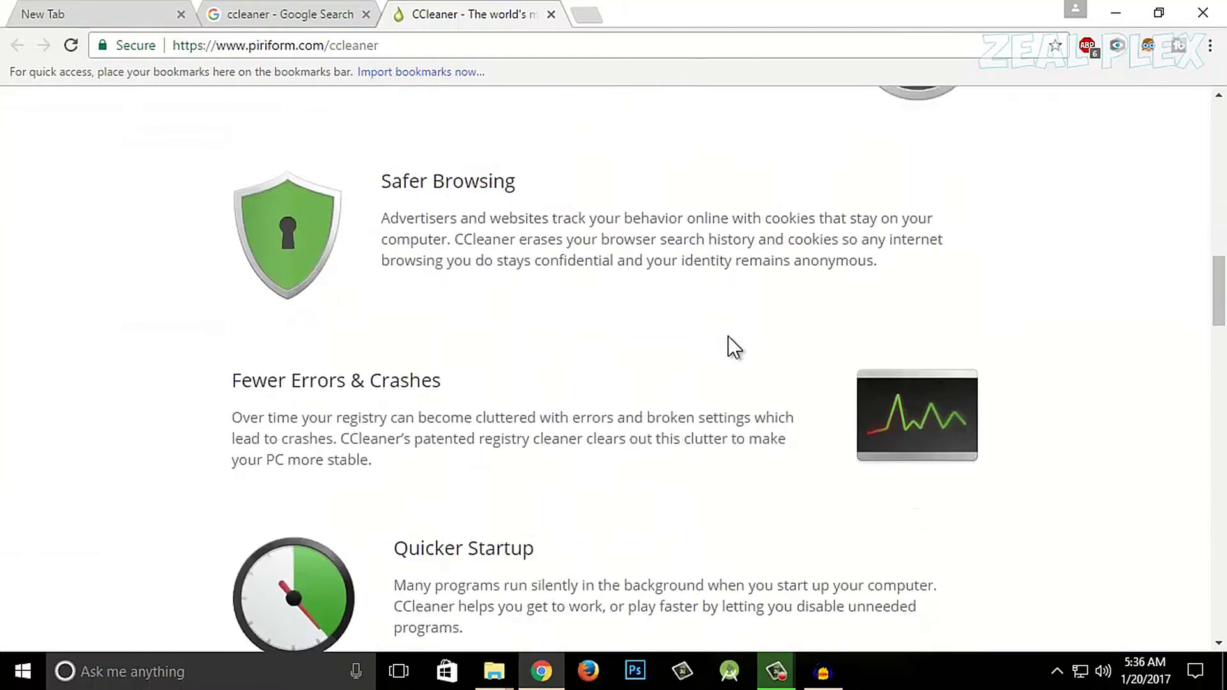
scroll(727, 336, "down", 12)
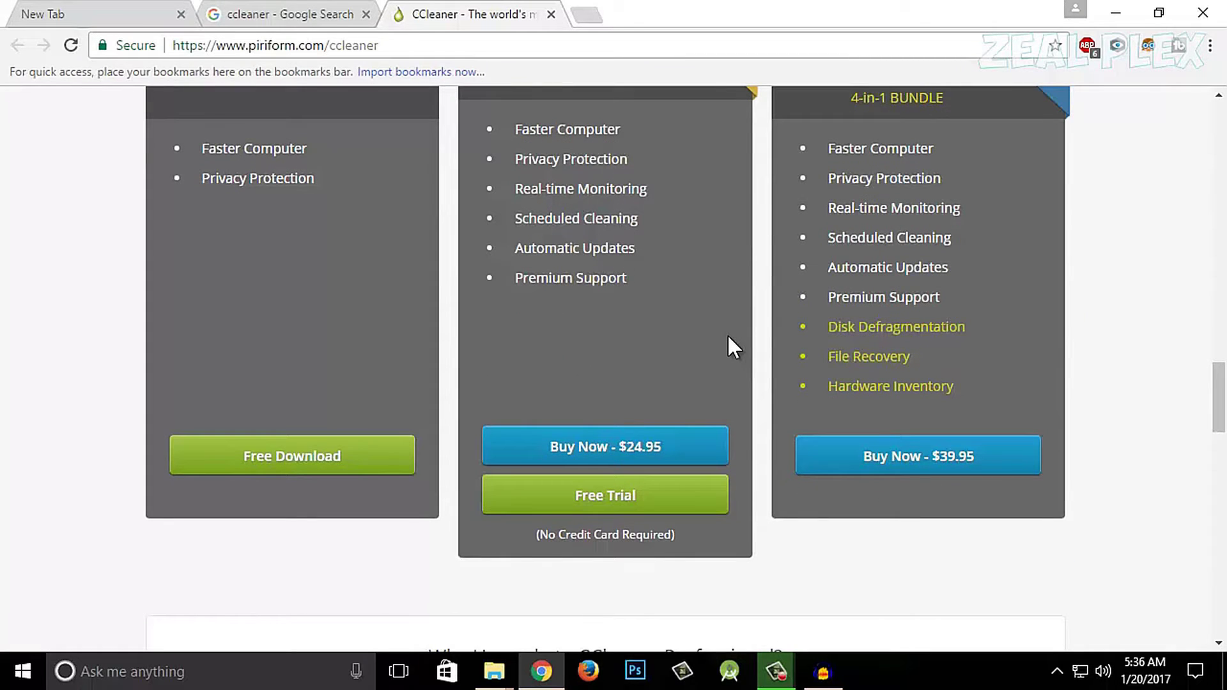
scroll(727, 333, "down", 3)
scroll(727, 333, "up", 15)
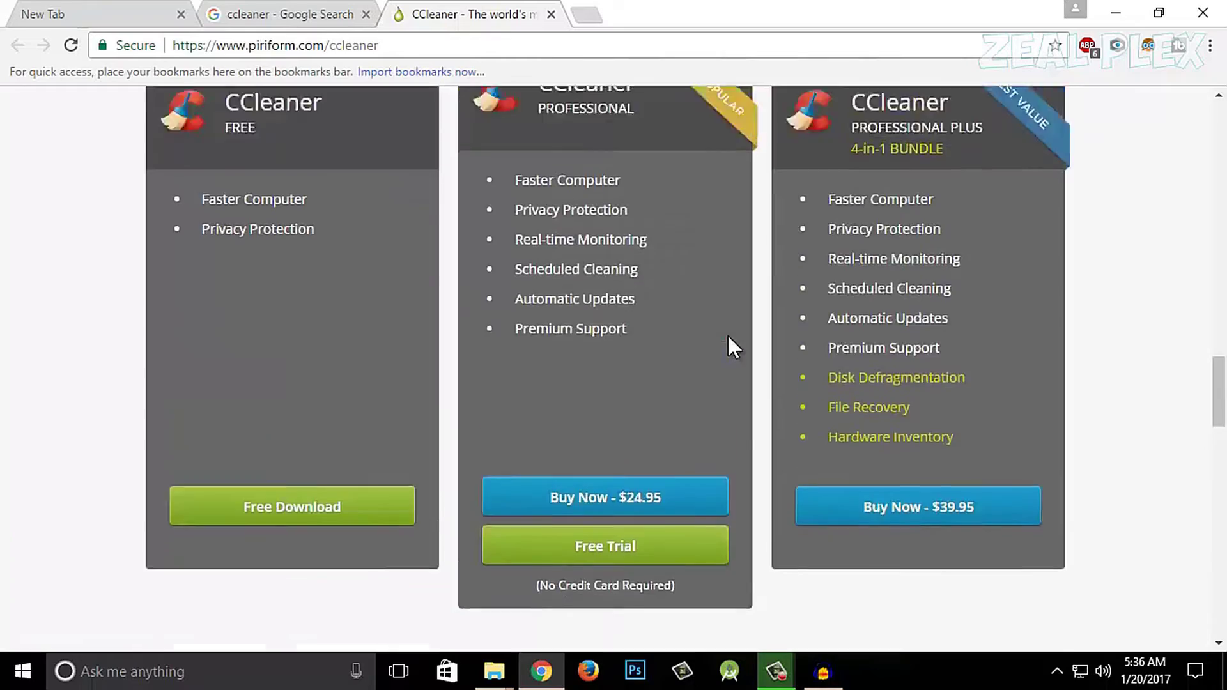
left_click(1202, 13)
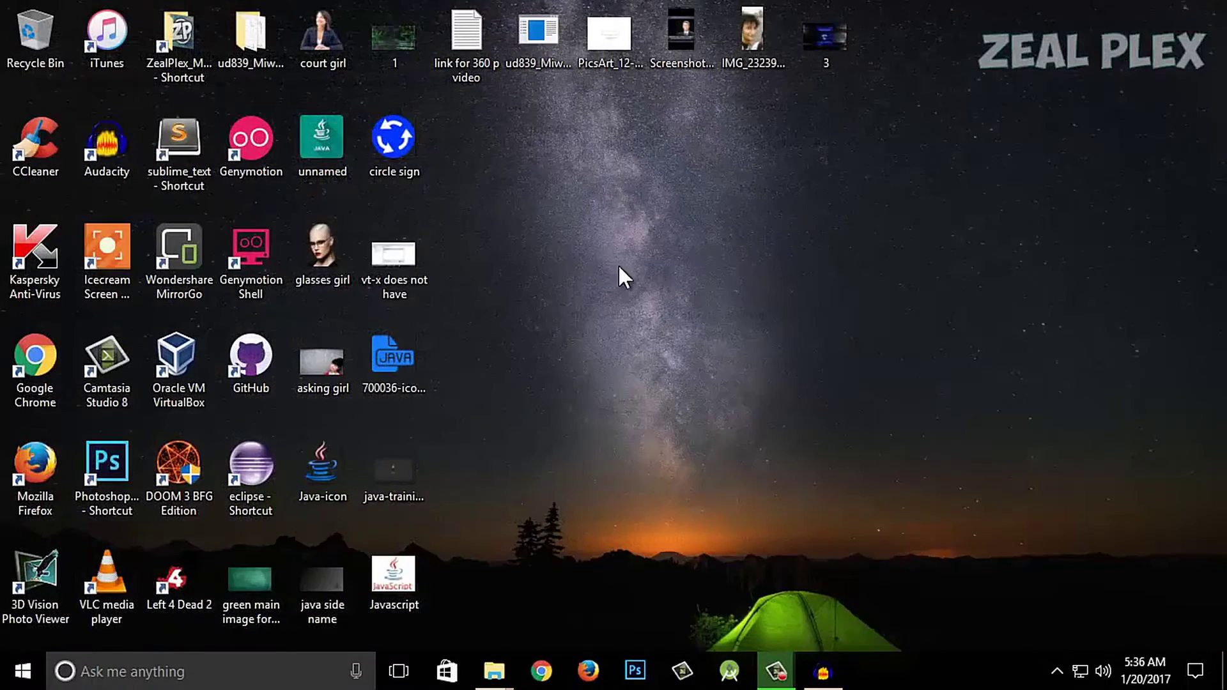
Open CCleaner, decline the new version download, and run the cleaner with the preselected items, confirming permanent deletion
double_click(44, 132)
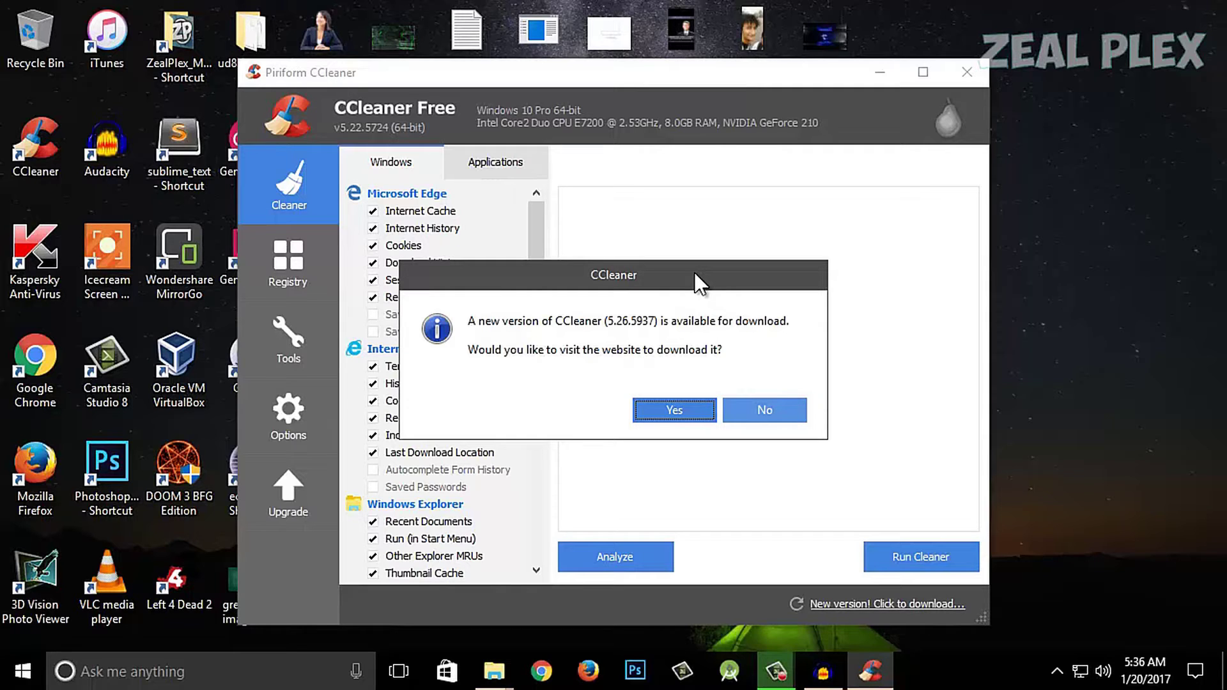
key("Right")
key("Return")
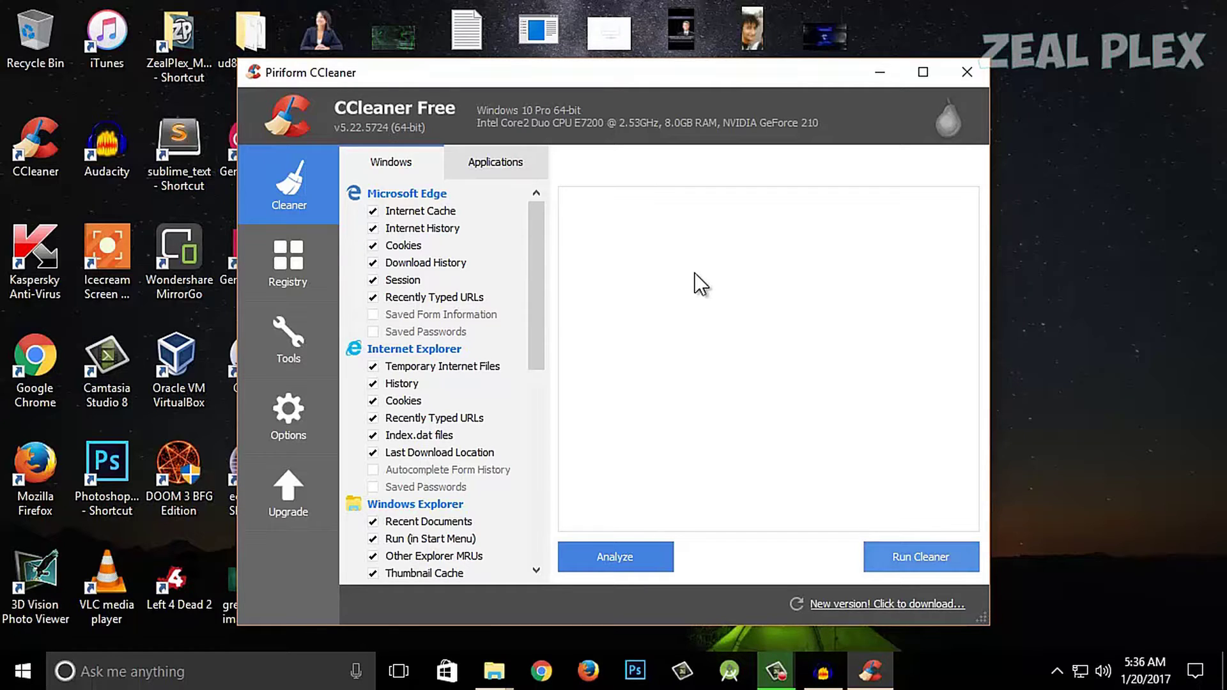
key("Return")
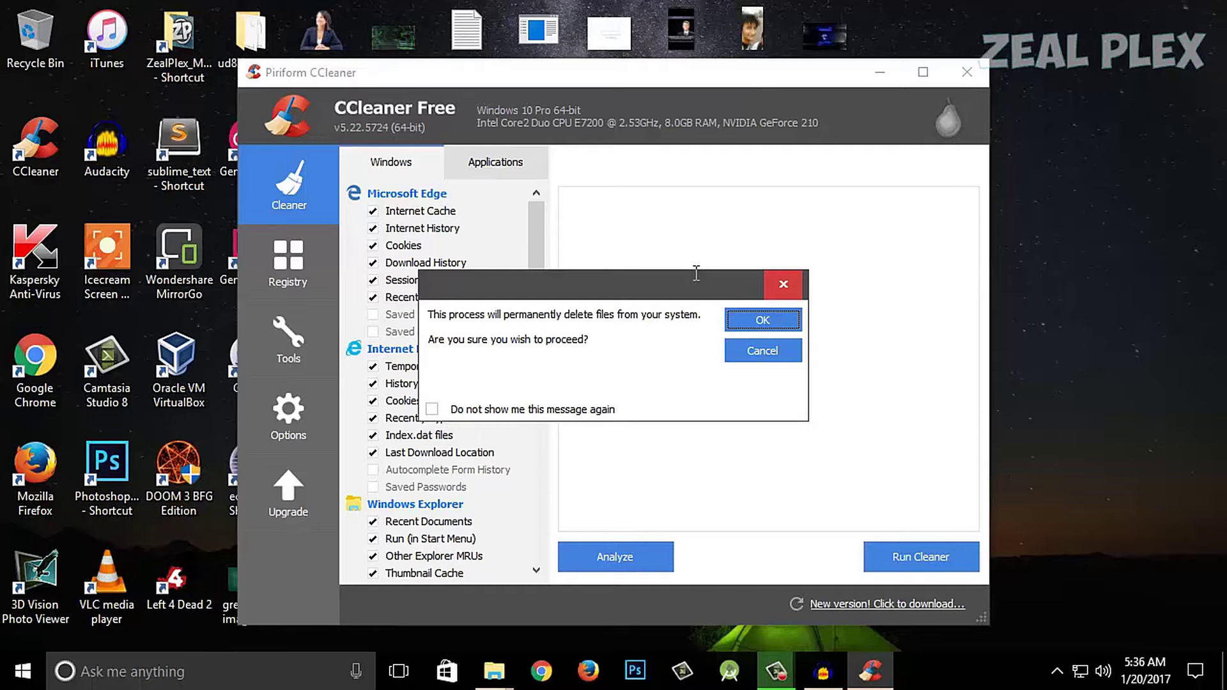
key("Return")
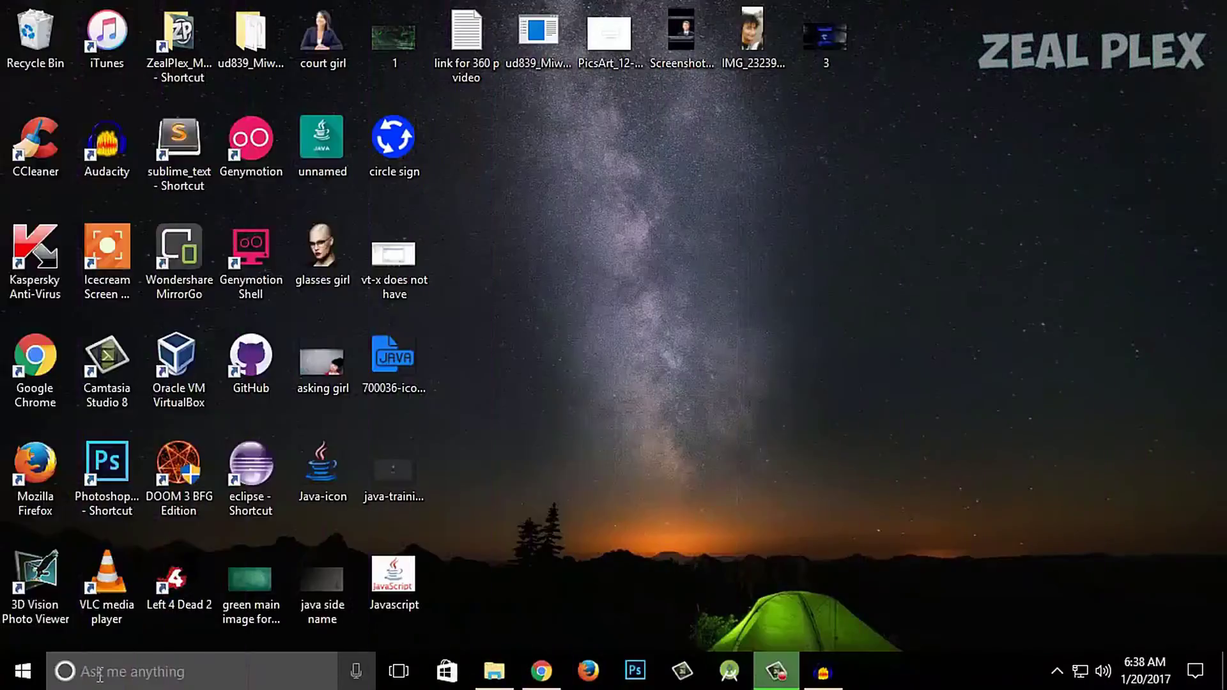
Find and launch the Run dialog through Windows search and use it to open the %temp% folder
key("super+s")
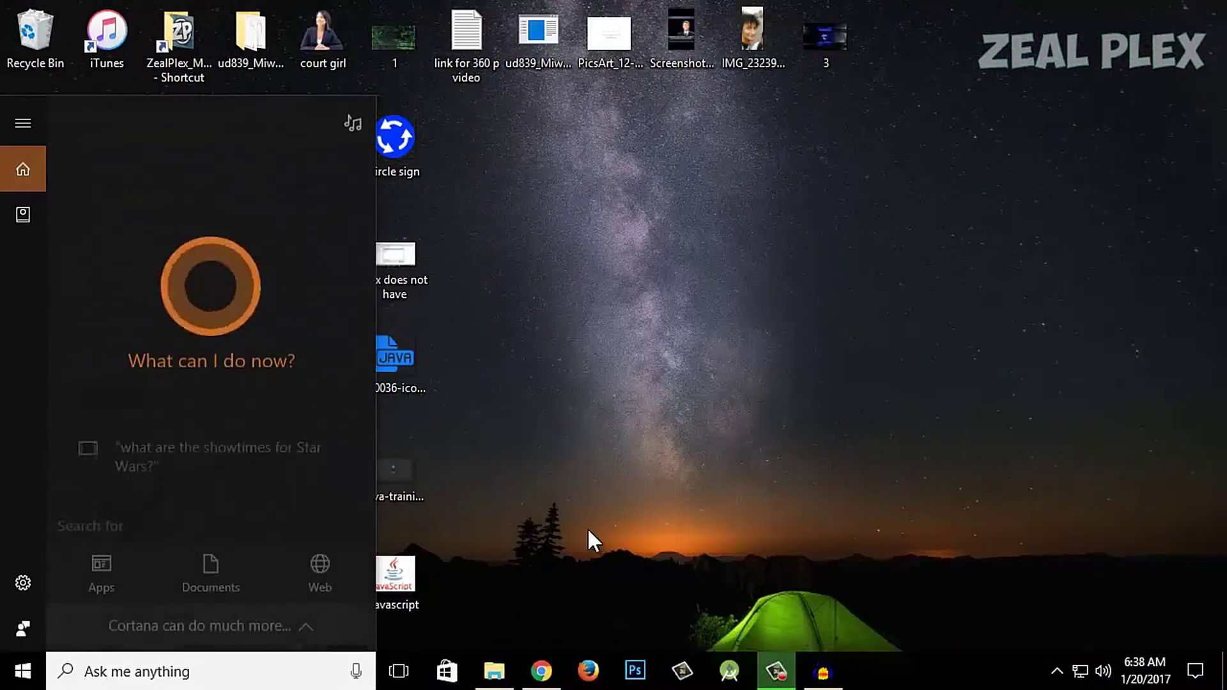
type("r")
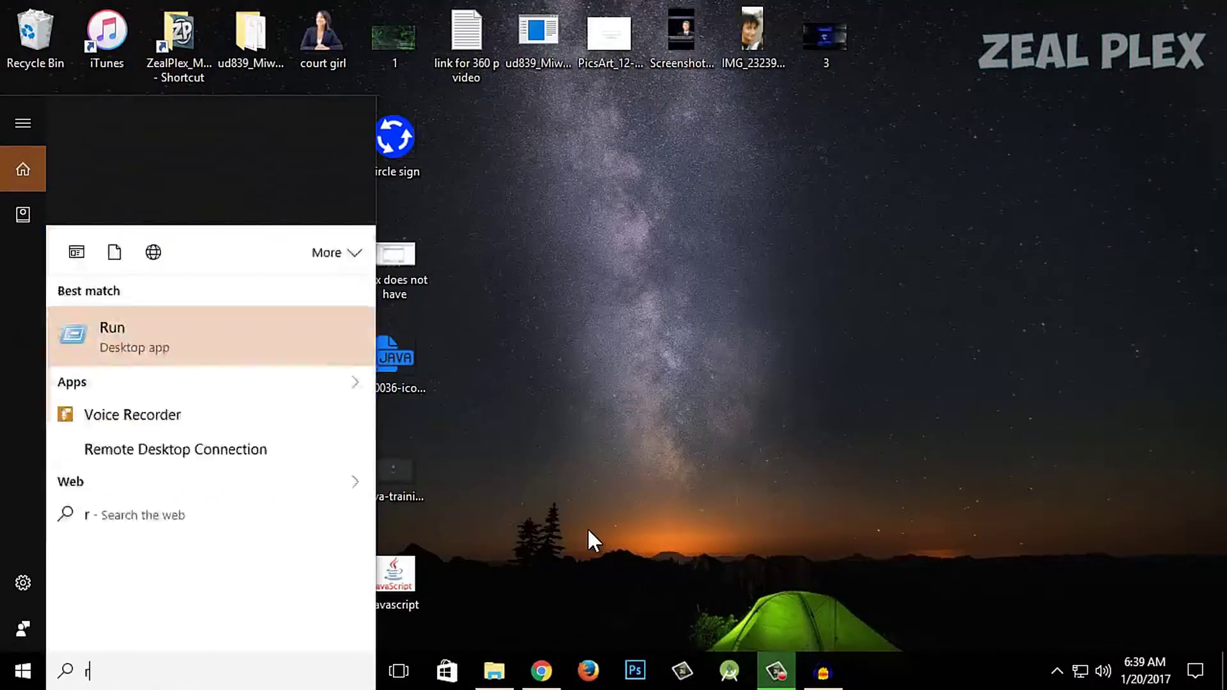
type("ubn")
key("Return")
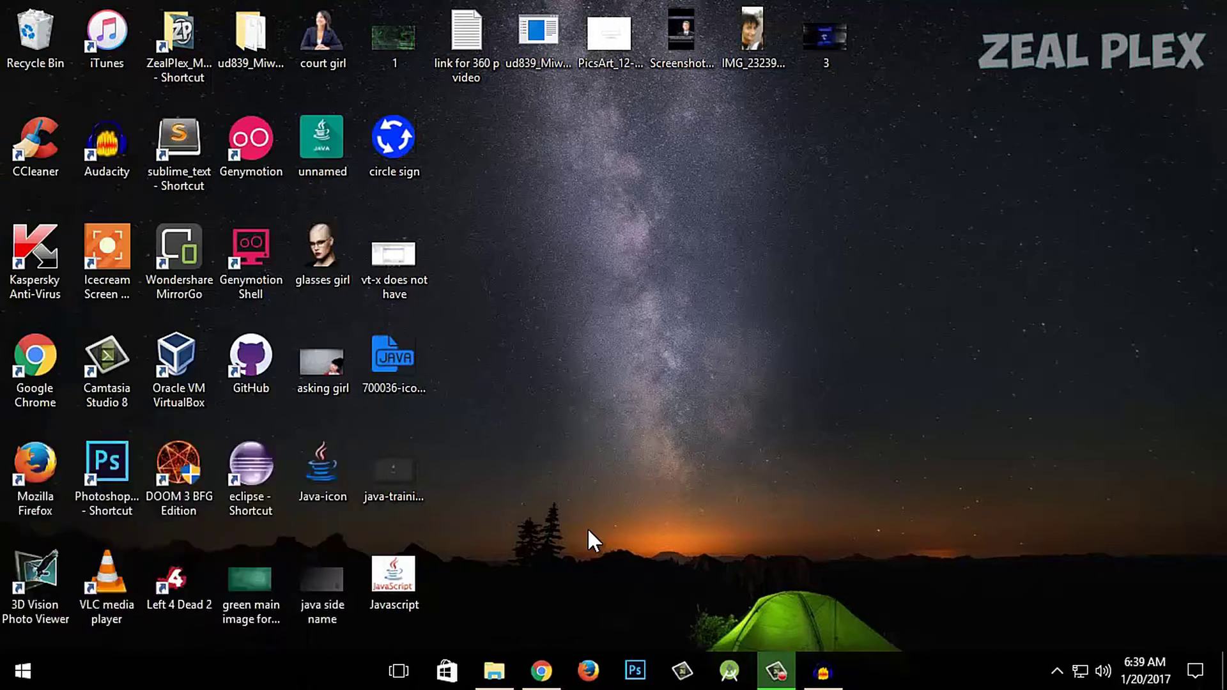
left_click_drag(354, 462, 786, 277)
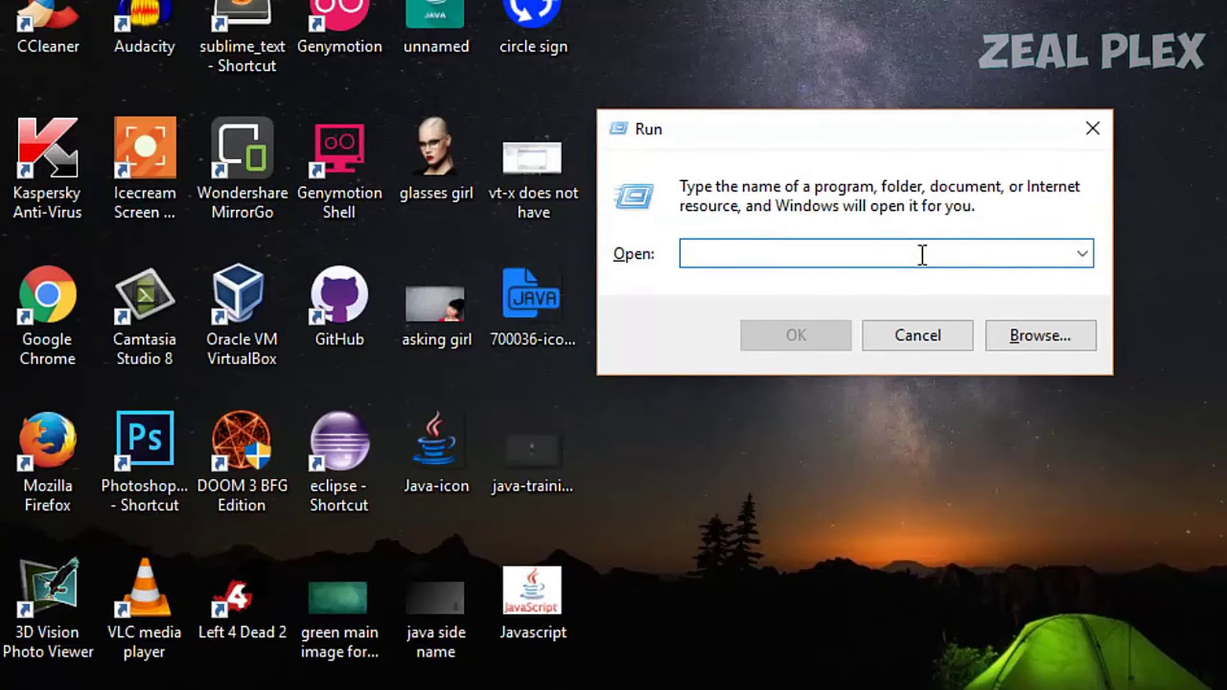
type("%")
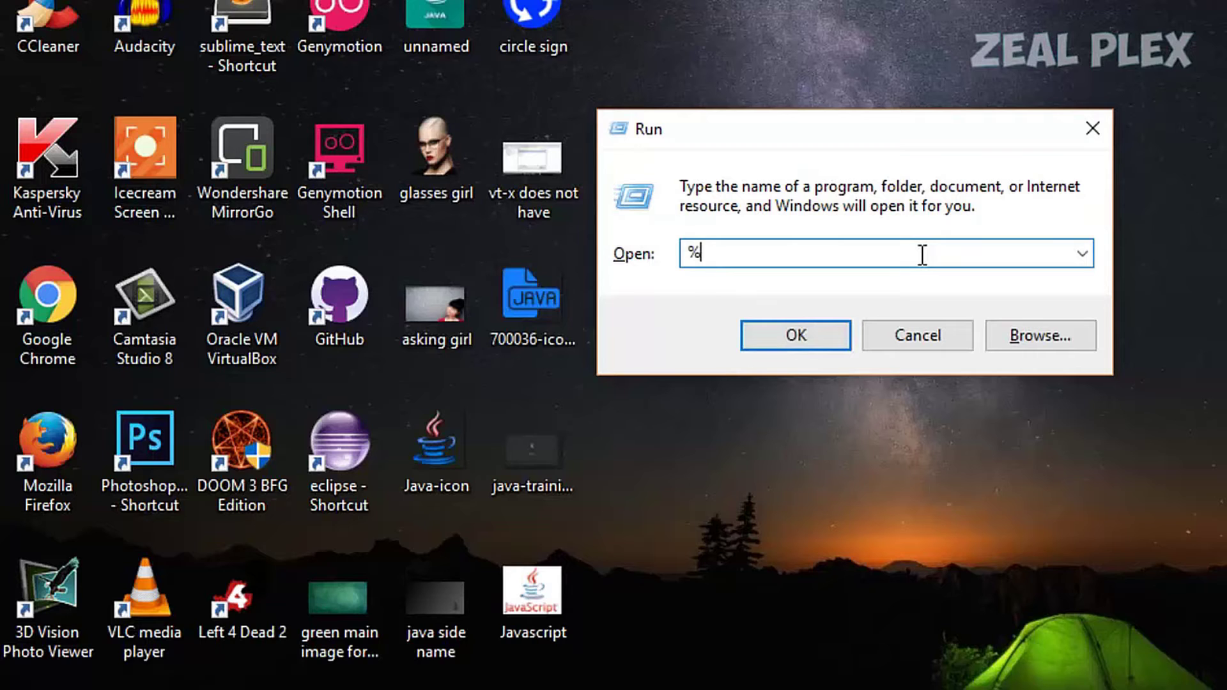
type("tem")
type("p%")
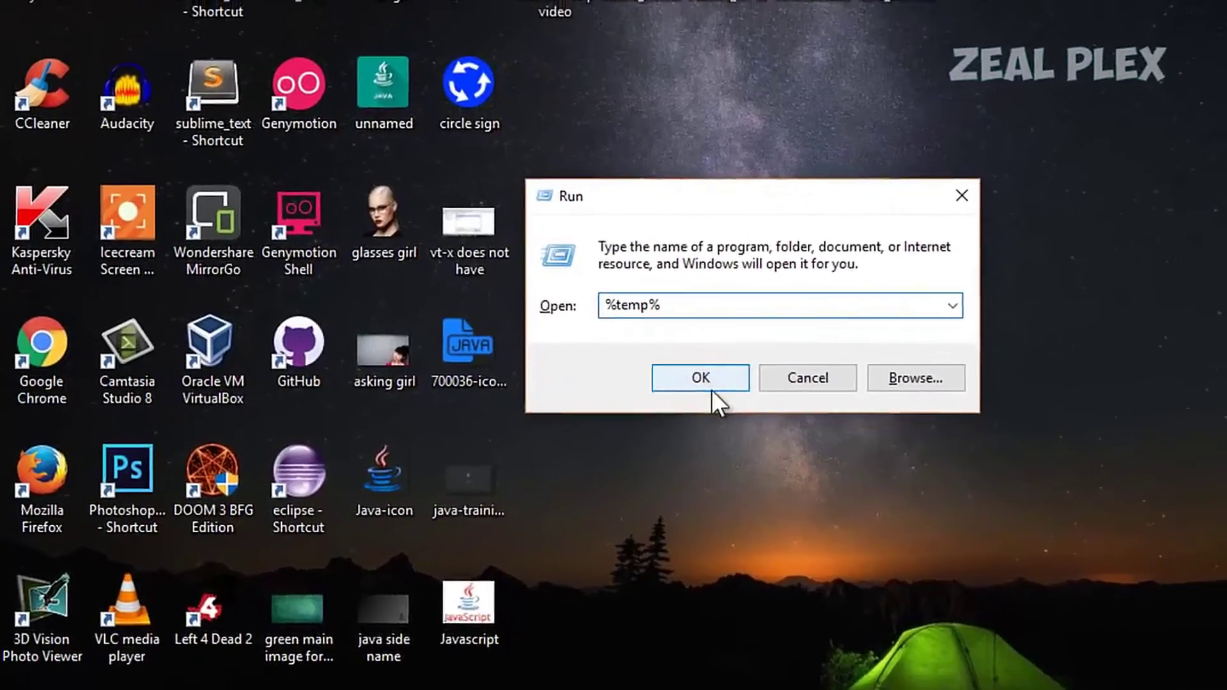
left_click(796, 335)
Maximize the Temp folder window, select all files and folders in it and delete them
key("ctrl+a")
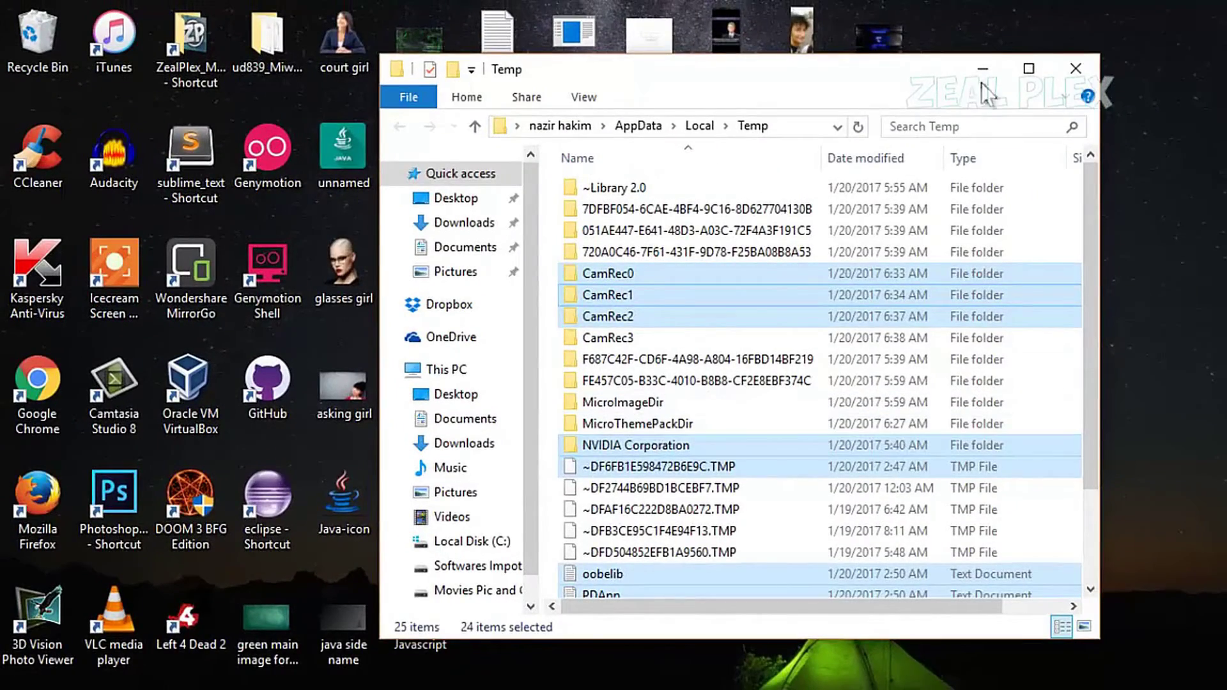
left_click(1029, 69)
left_click(984, 505)
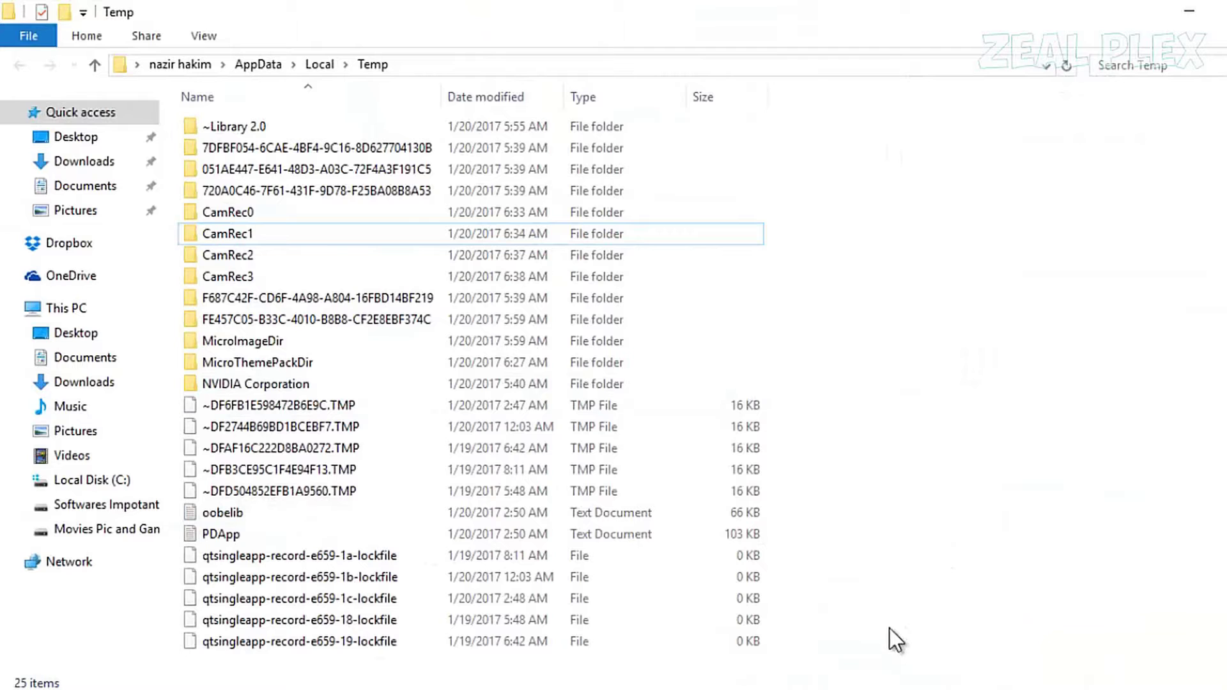
left_click_drag(865, 650, 192, 105)
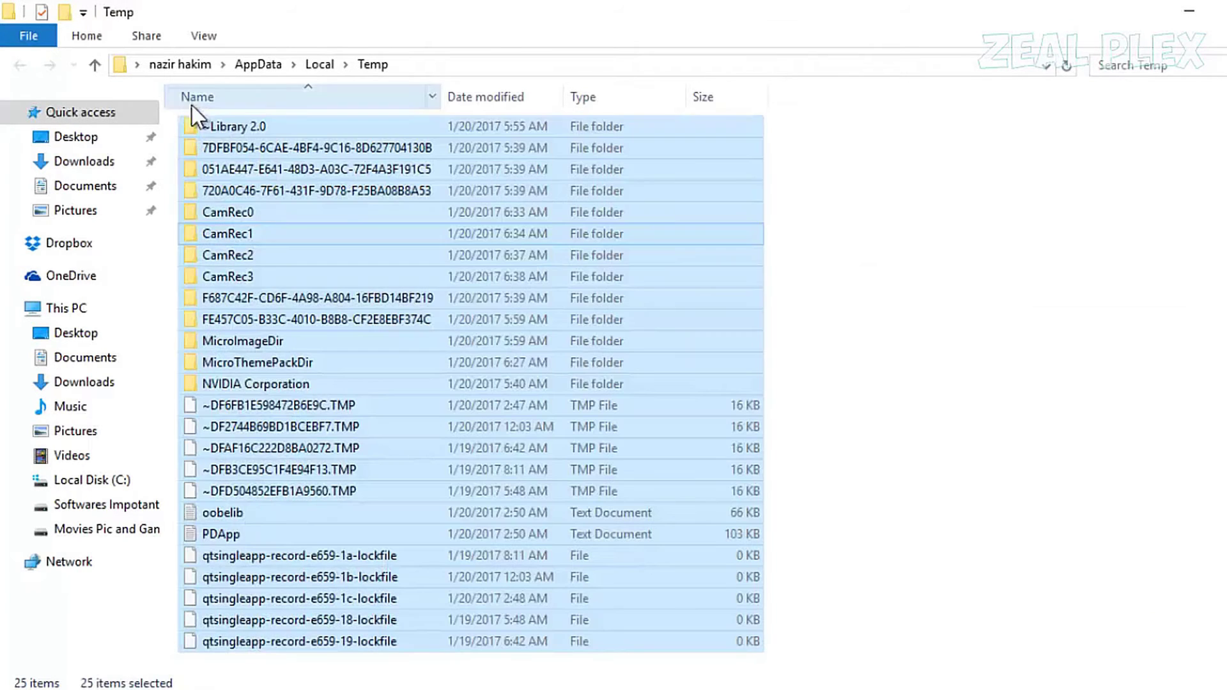
right_click(607, 252)
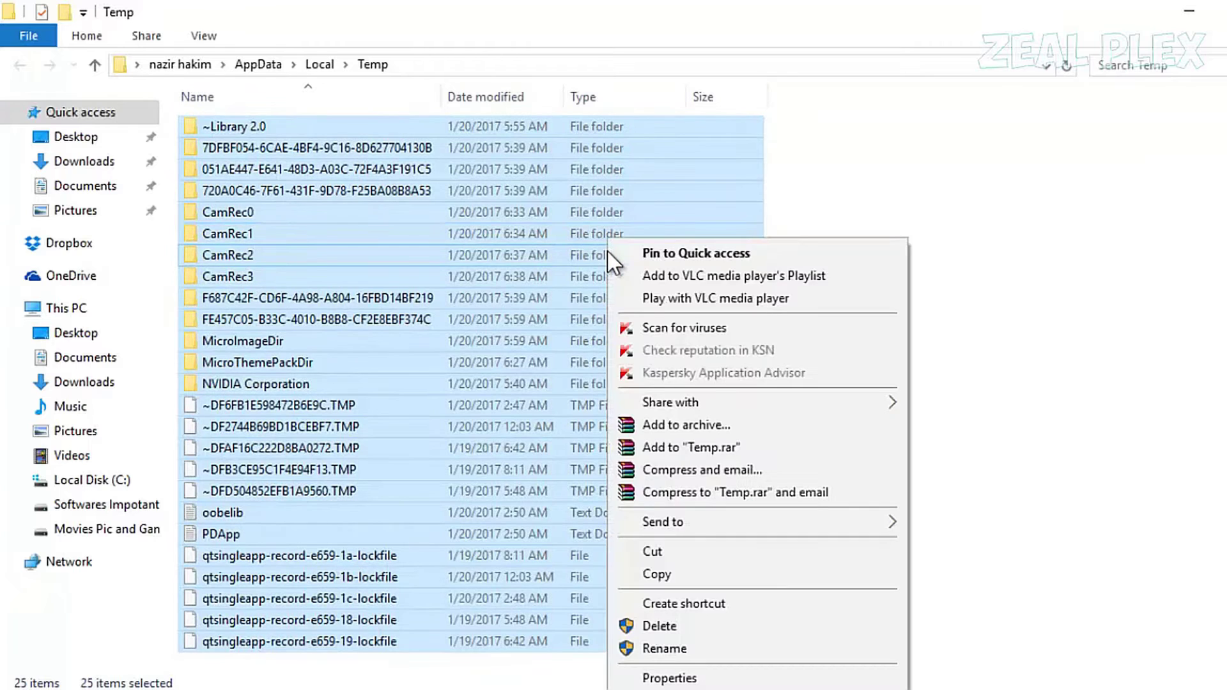
left_click(746, 625)
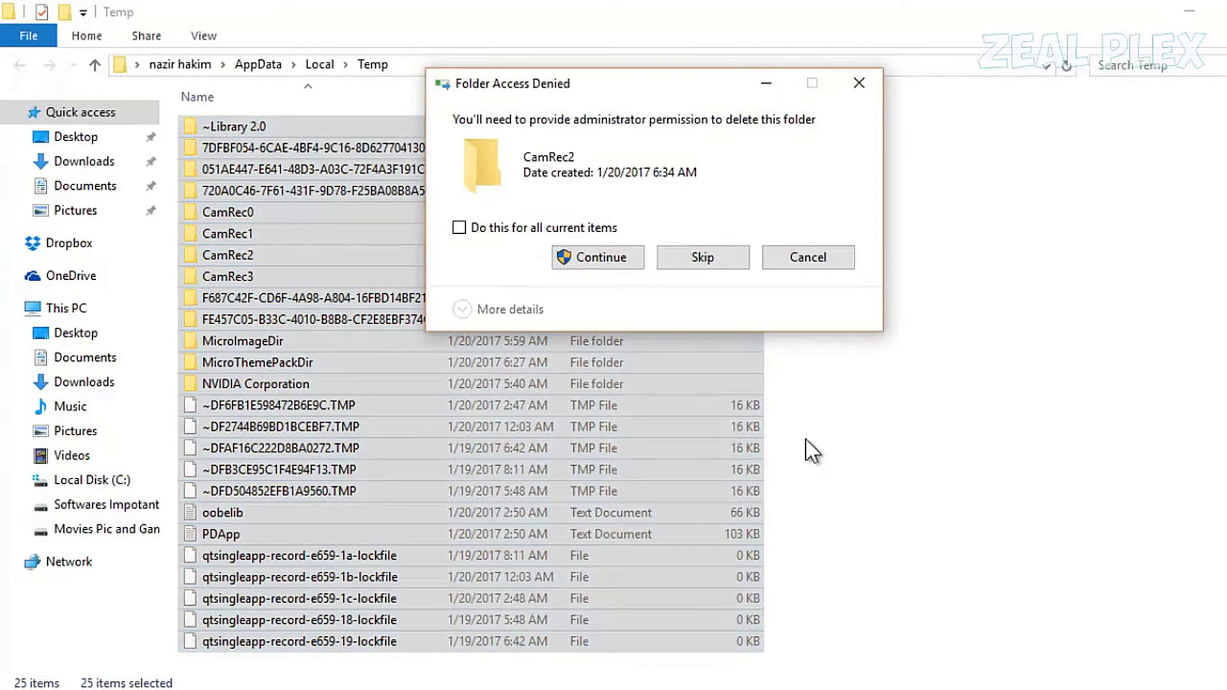
Skip the protected or in-use CamRec folders, cancel the deletion at the NVIDIA Corporation folder and close the Temp folder
left_click(693, 261)
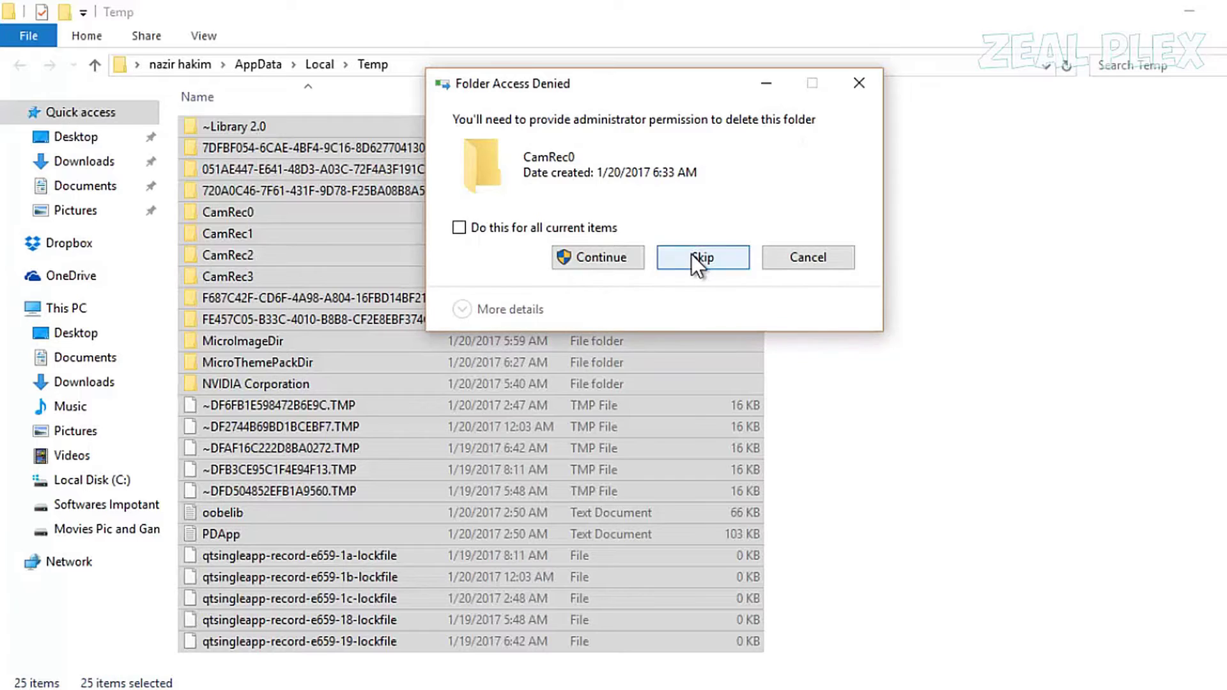
left_click(692, 254)
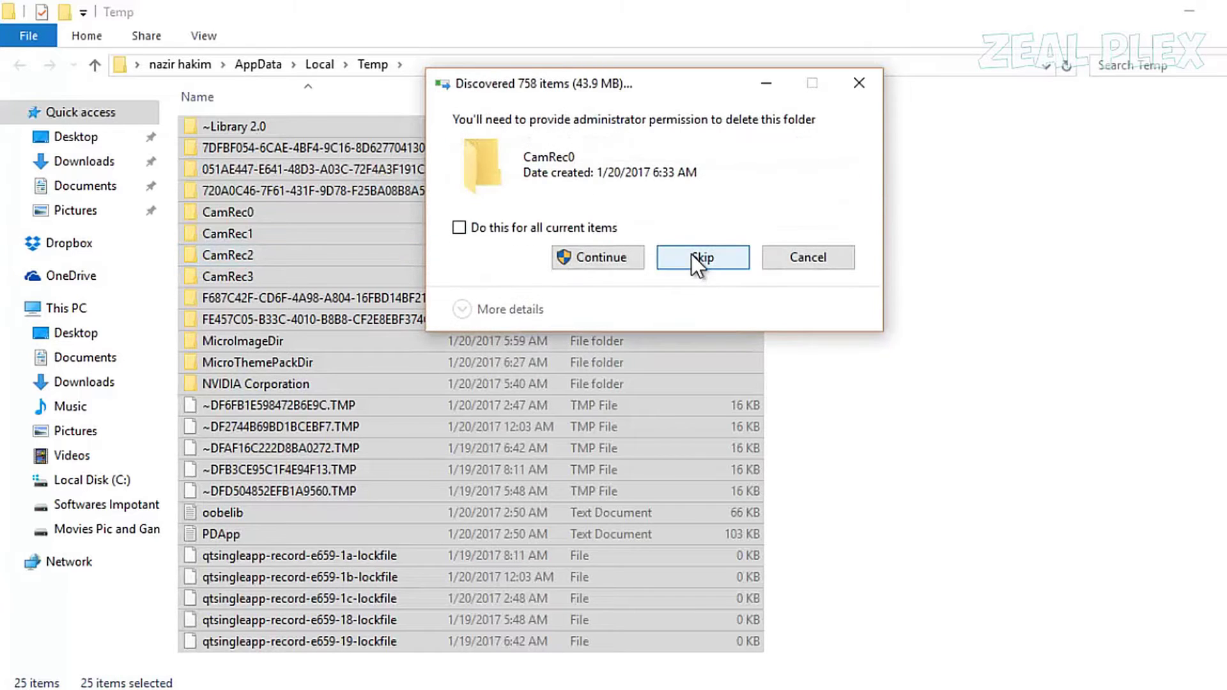
left_click(692, 254)
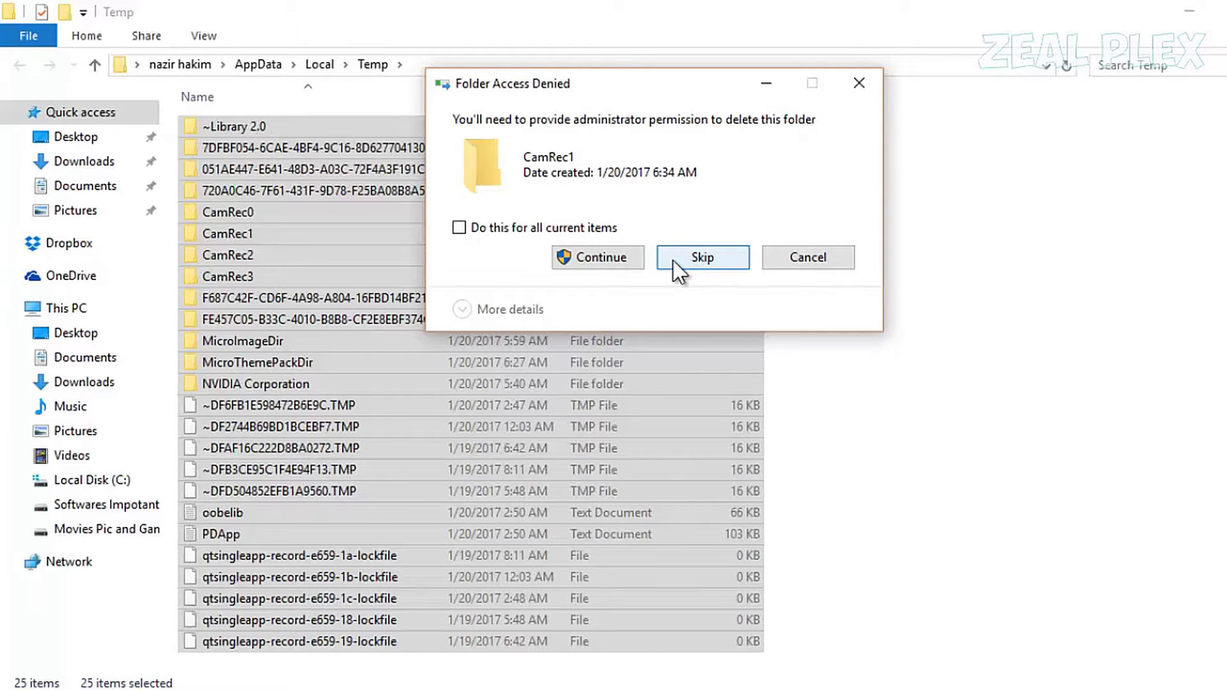
left_click(673, 260)
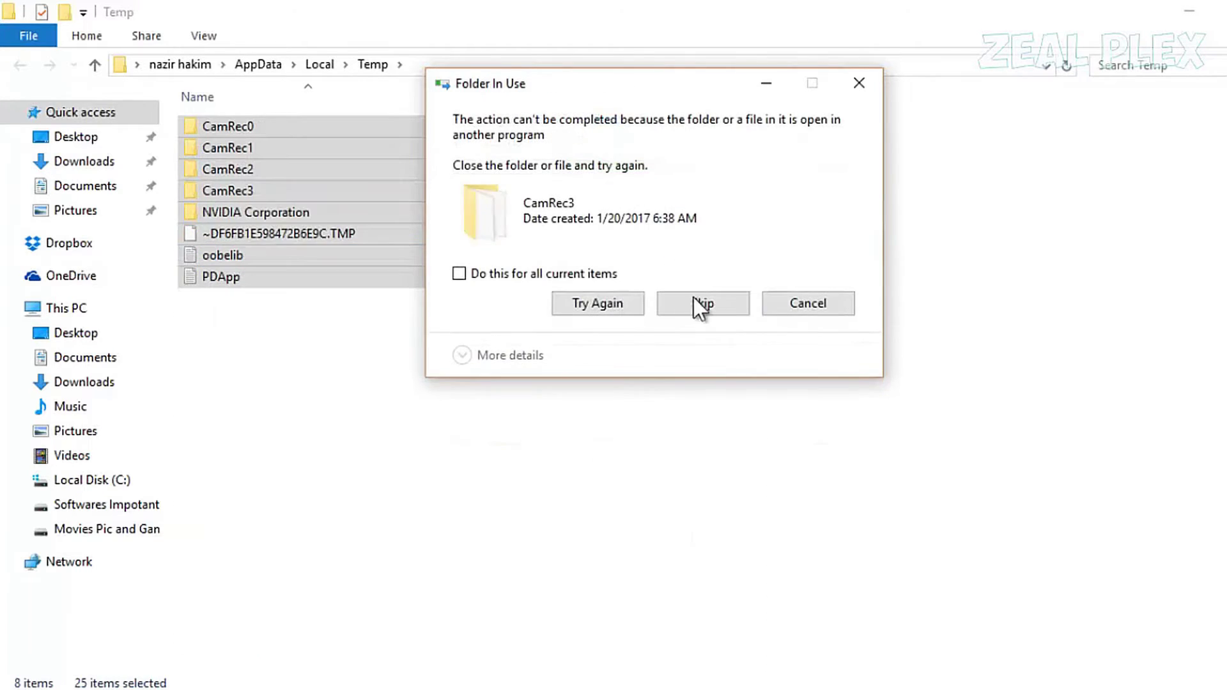
left_click(699, 308)
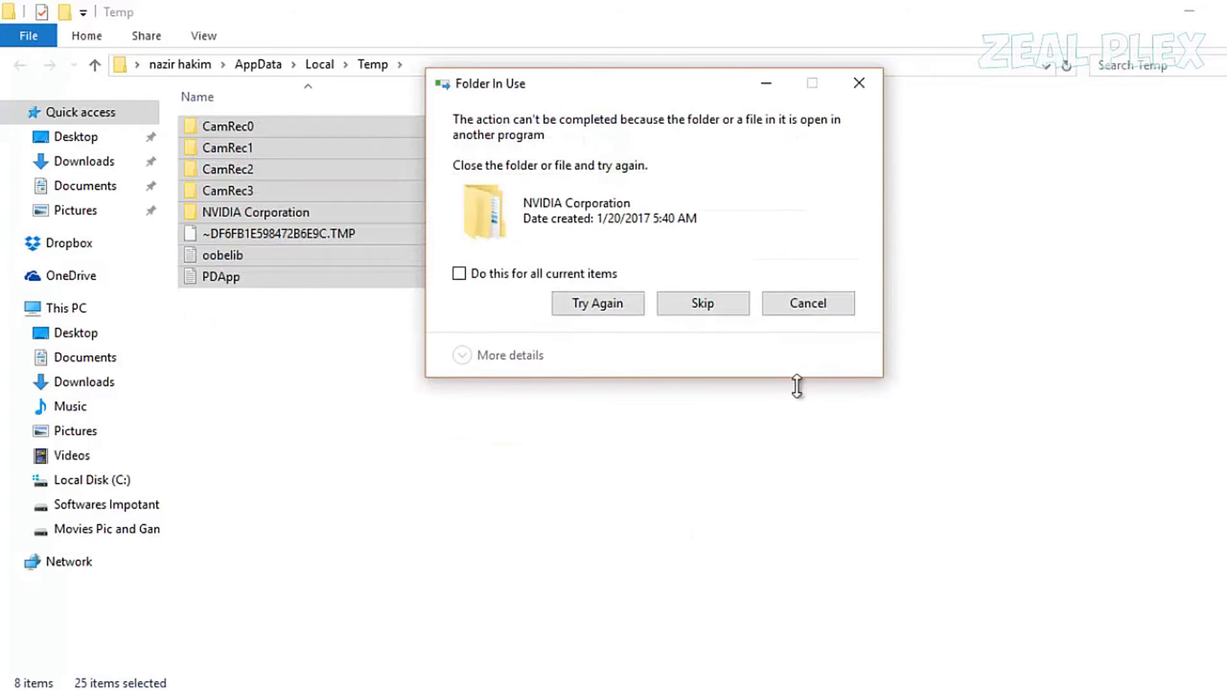
left_click(830, 307)
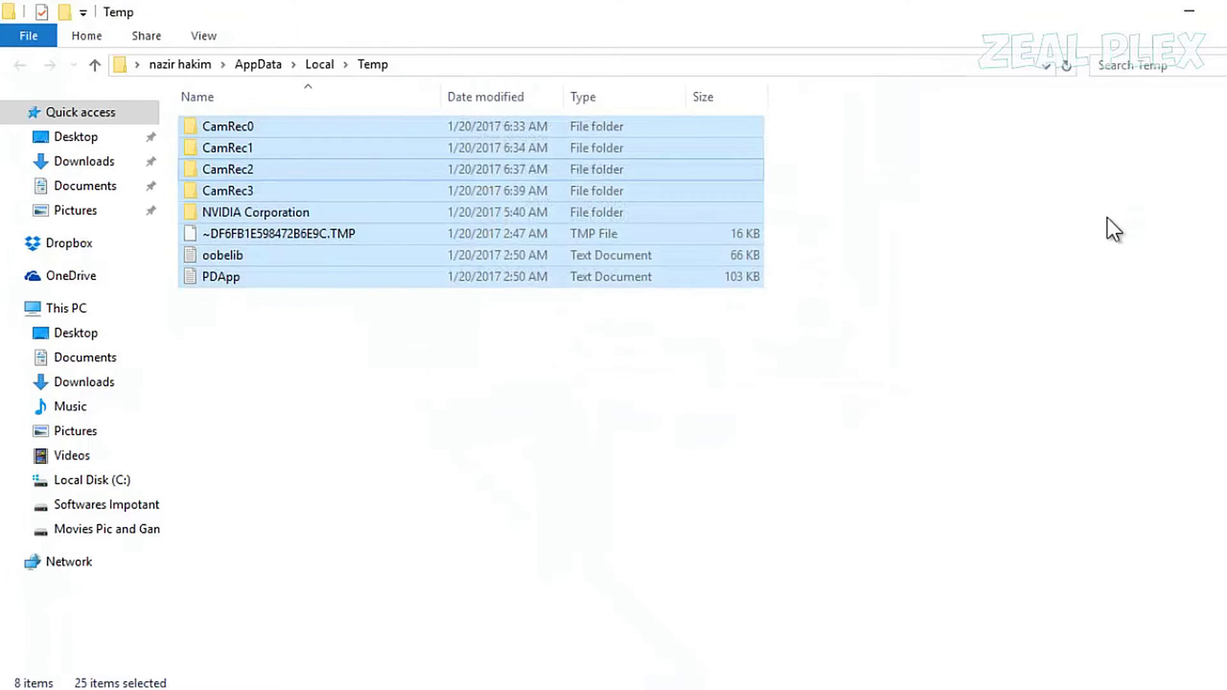
left_click(1224, 11)
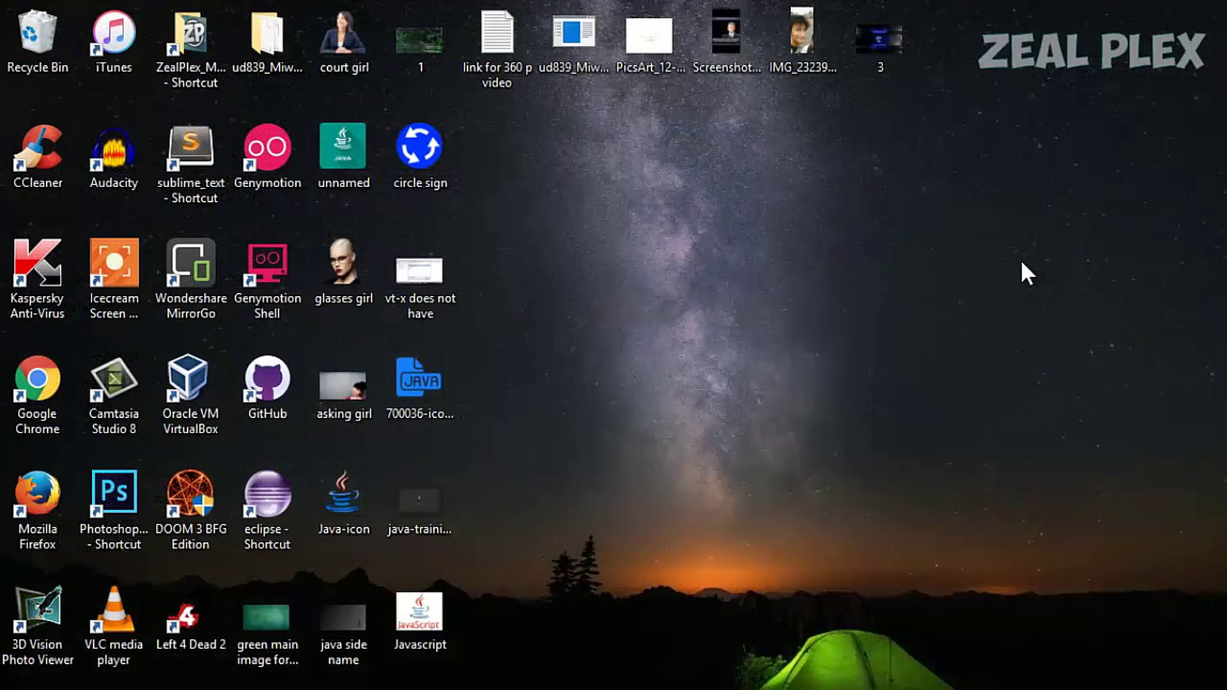
Empty the Recycle Bin and confirm permanent deletion of its items
right_click(52, 37)
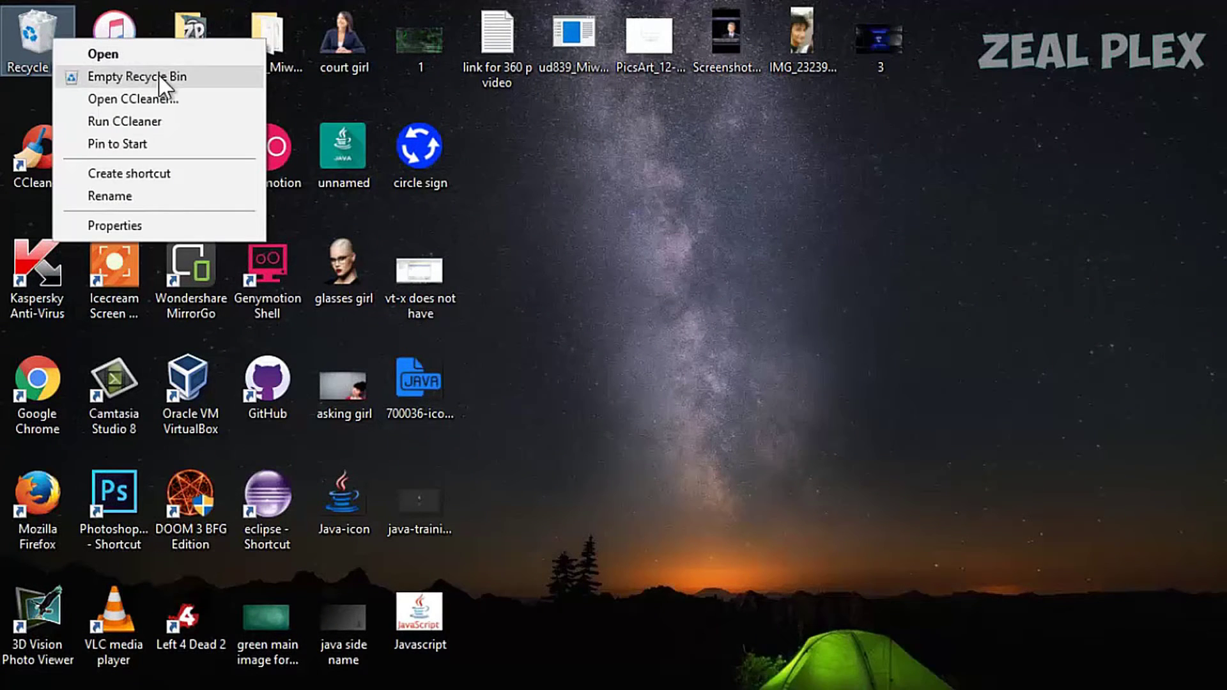
left_click(183, 78)
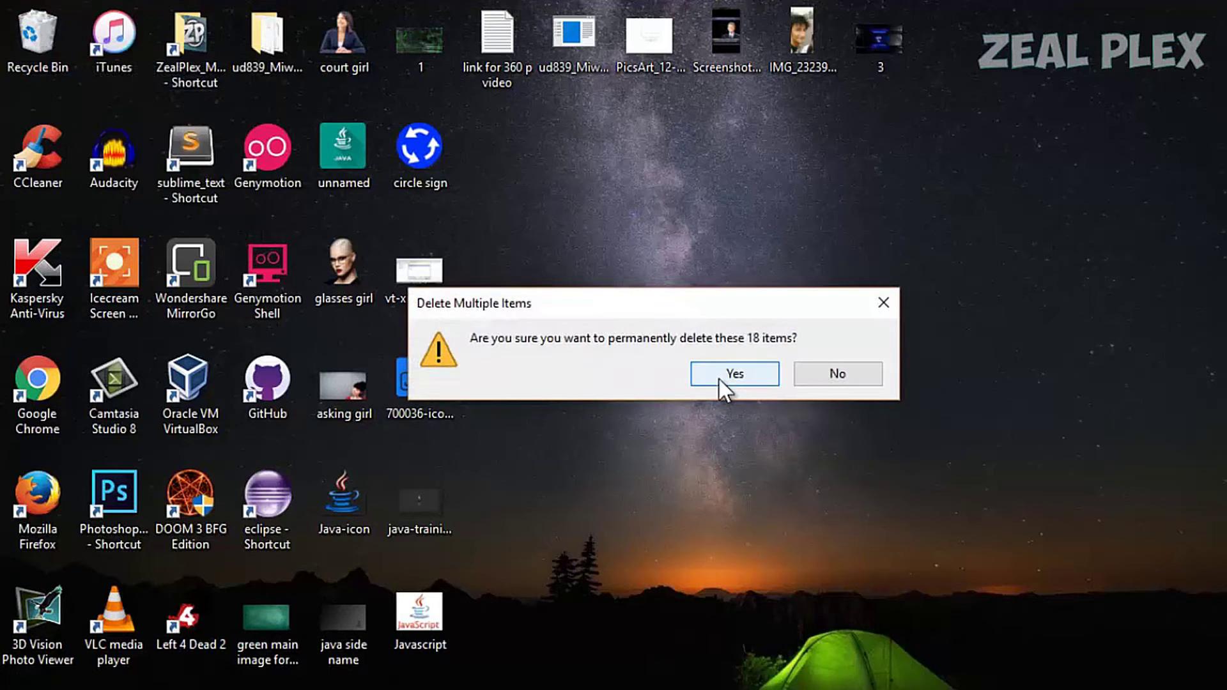
left_click(716, 377)
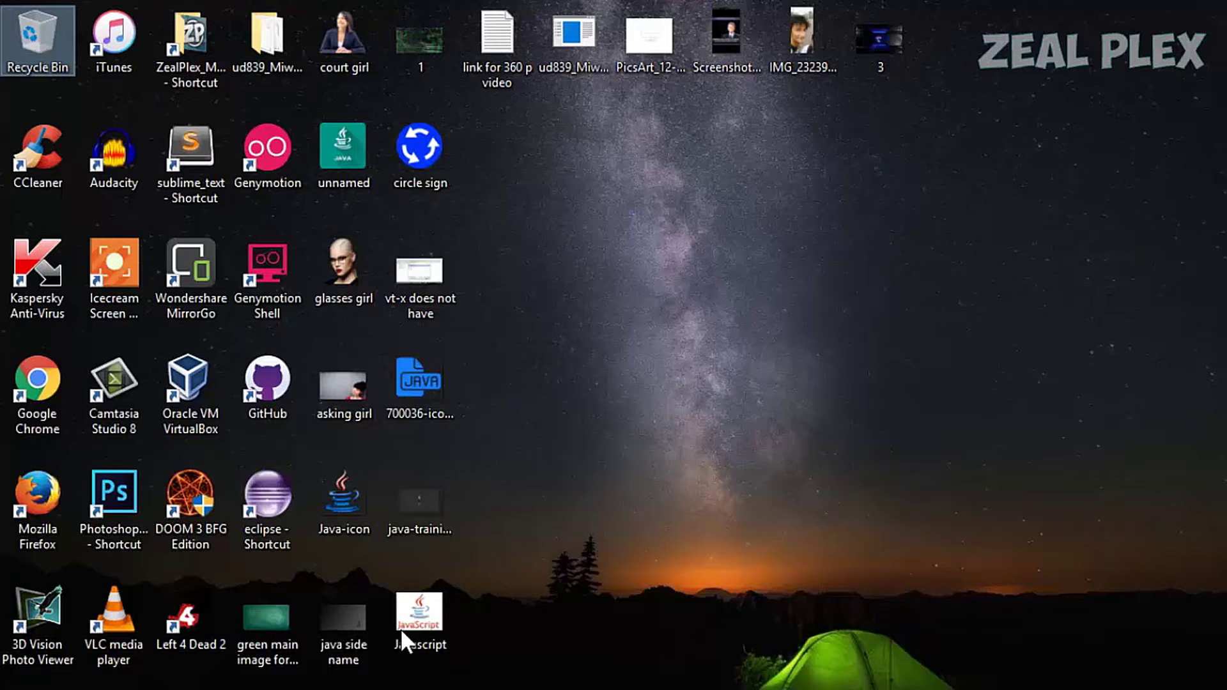
left_click(268, 689)
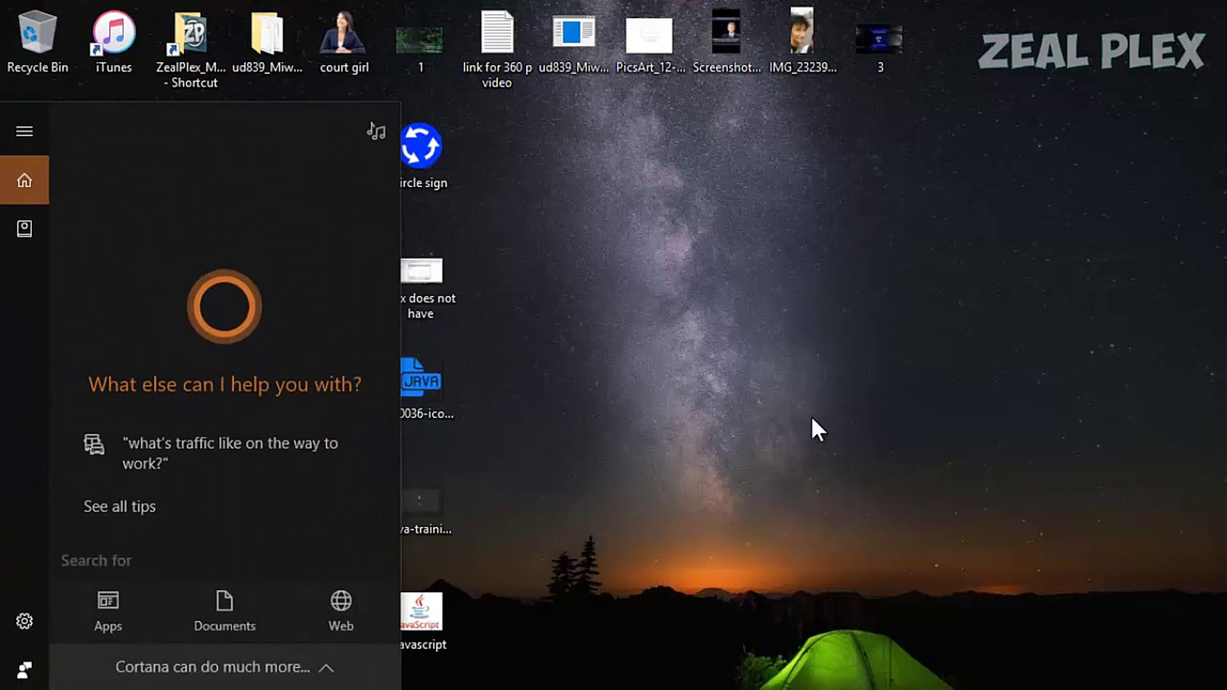
key("Escape")
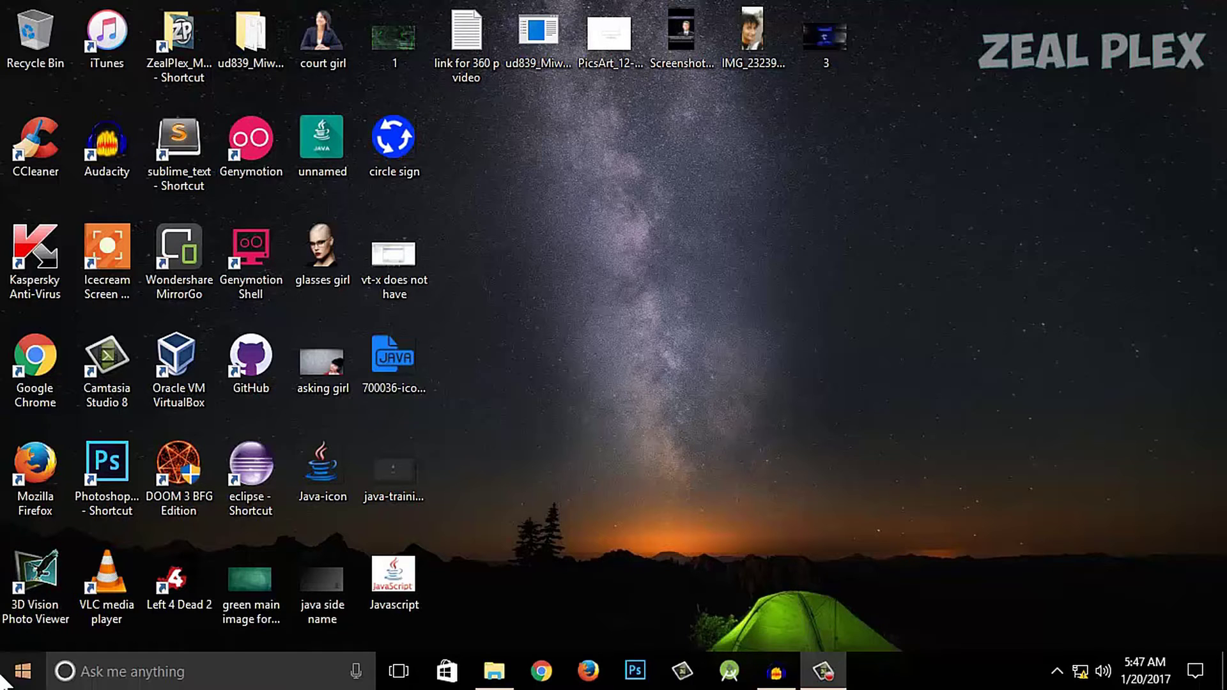
Open This PC in a maximized window and dismiss the antivirus scan prompt for removable drive H:
left_click(23, 671)
left_click(319, 194)
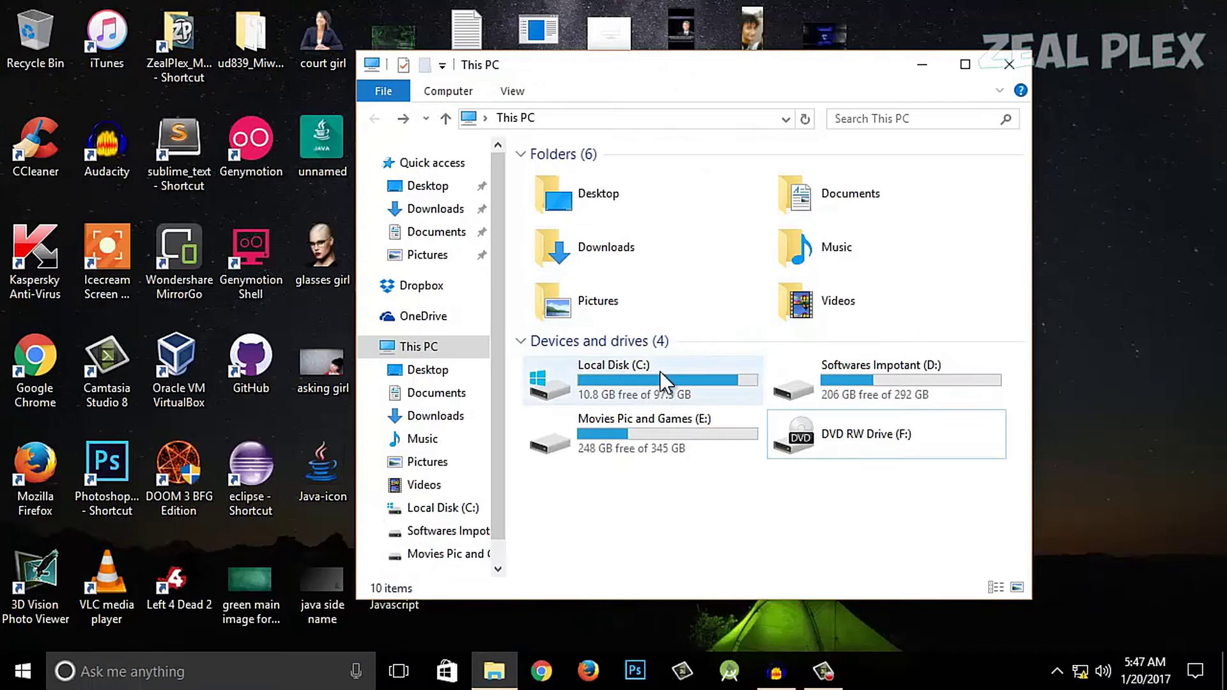
left_click(973, 72)
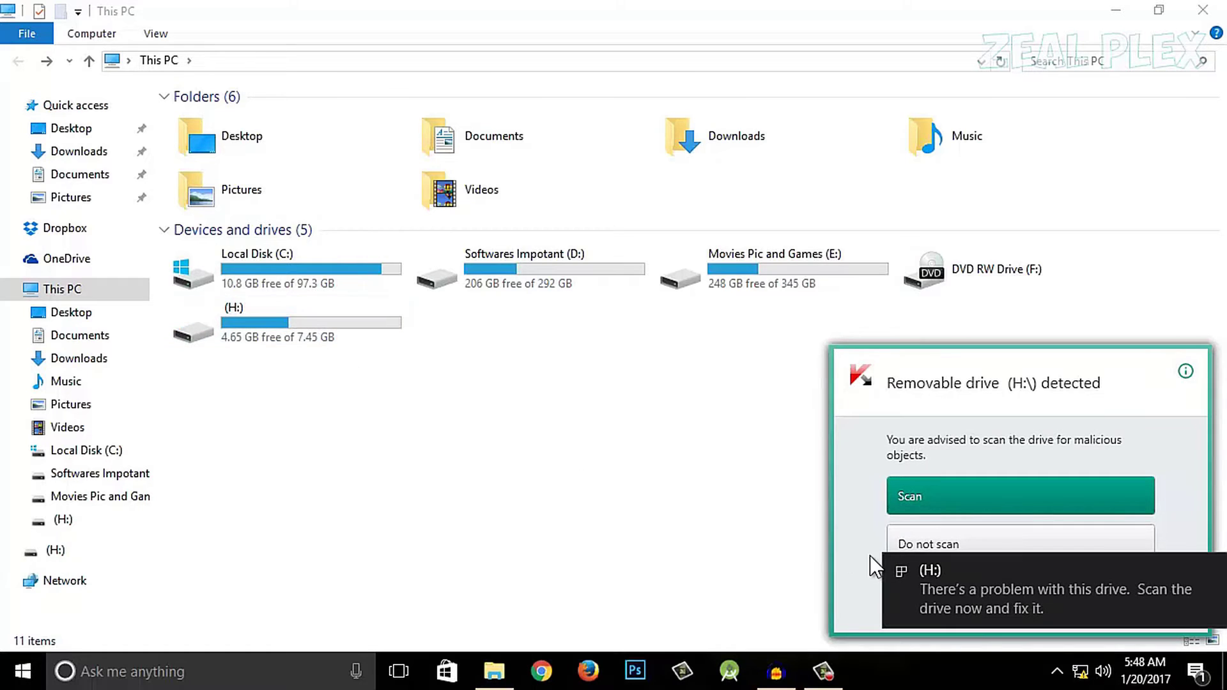
left_click(1129, 551)
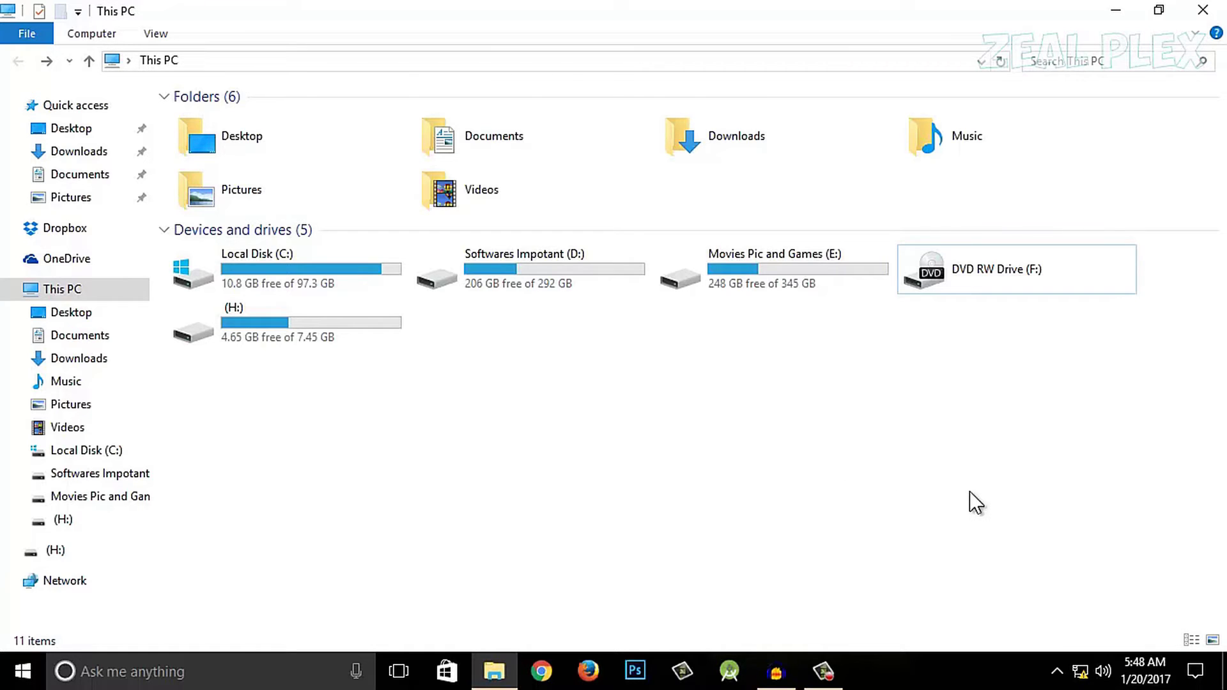
Open the properties of USB drive H: and apply the ReadyBoost option "Use this device" with 4094 MB reserved
left_click(334, 335)
right_click(333, 335)
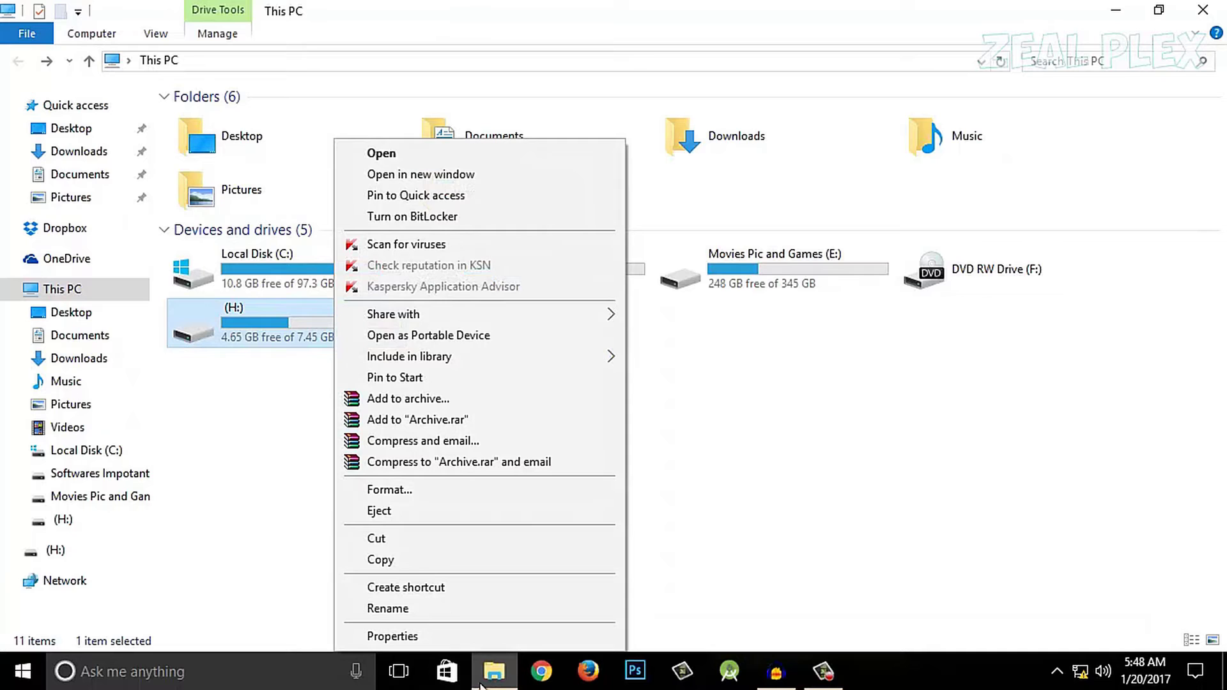
left_click(473, 639)
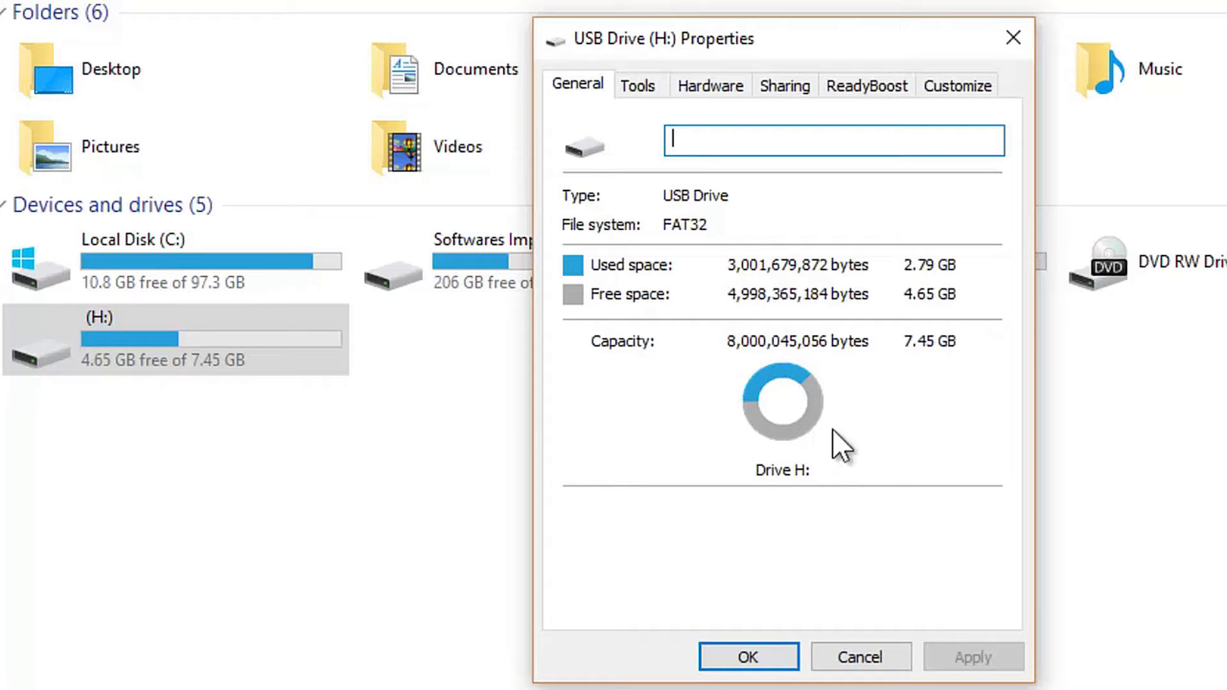
left_click(864, 85)
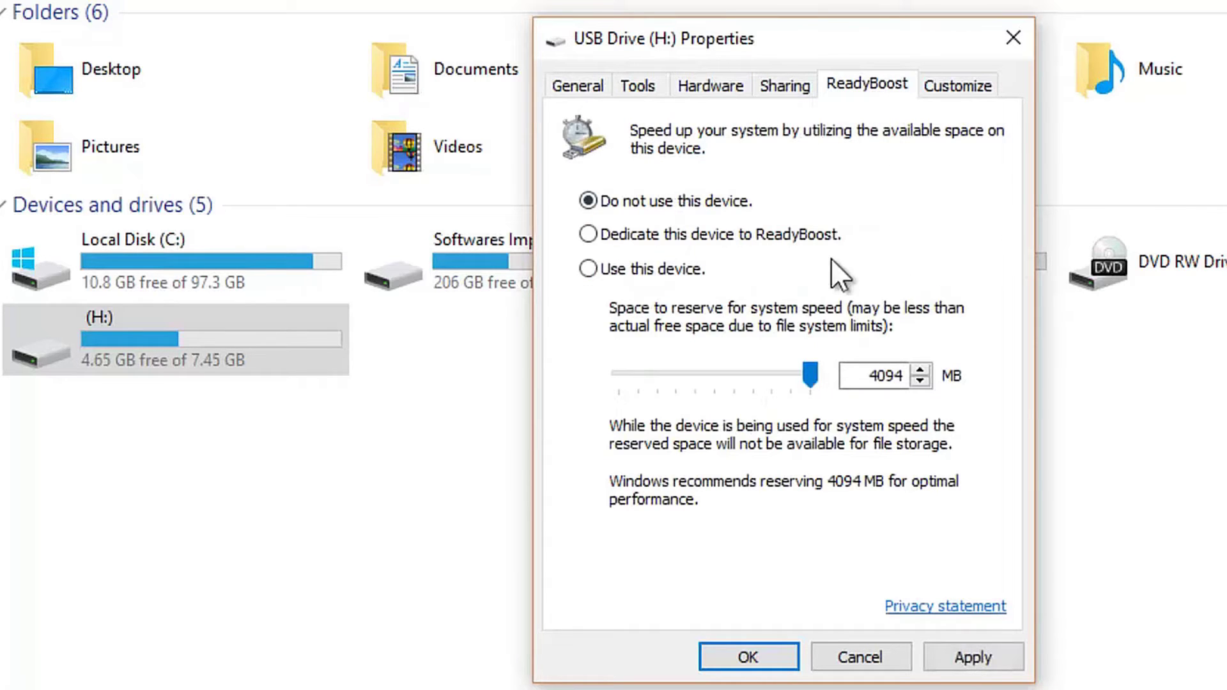
left_click(591, 271)
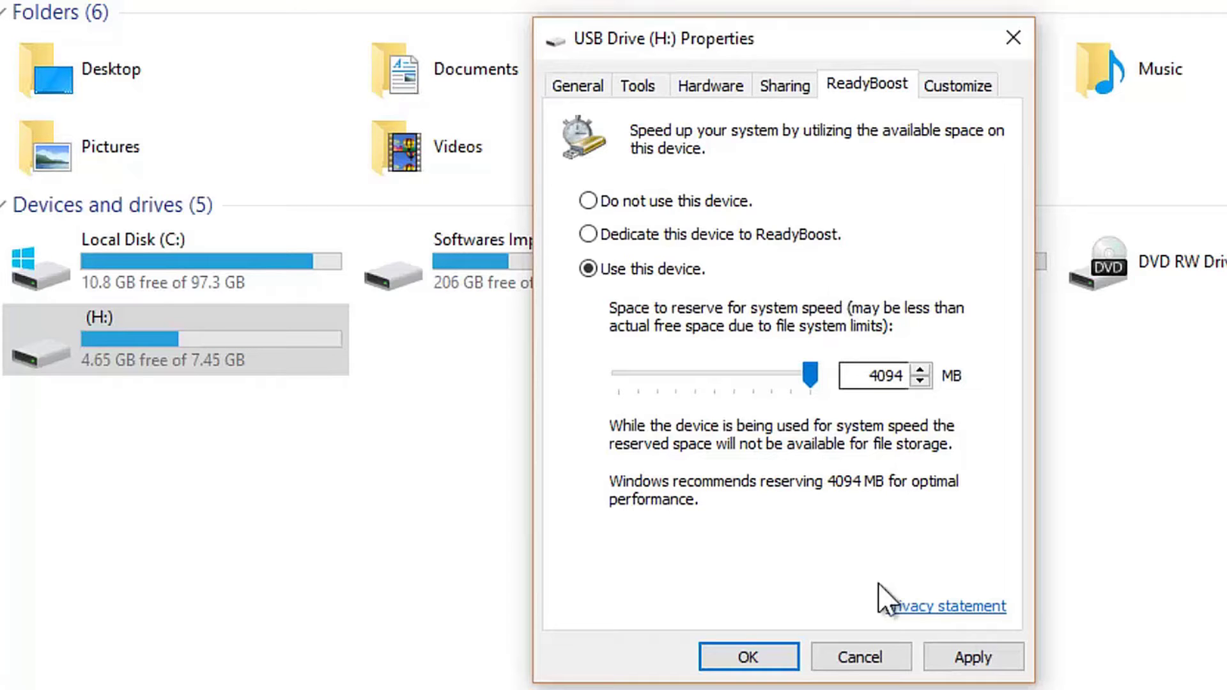
left_click(972, 657)
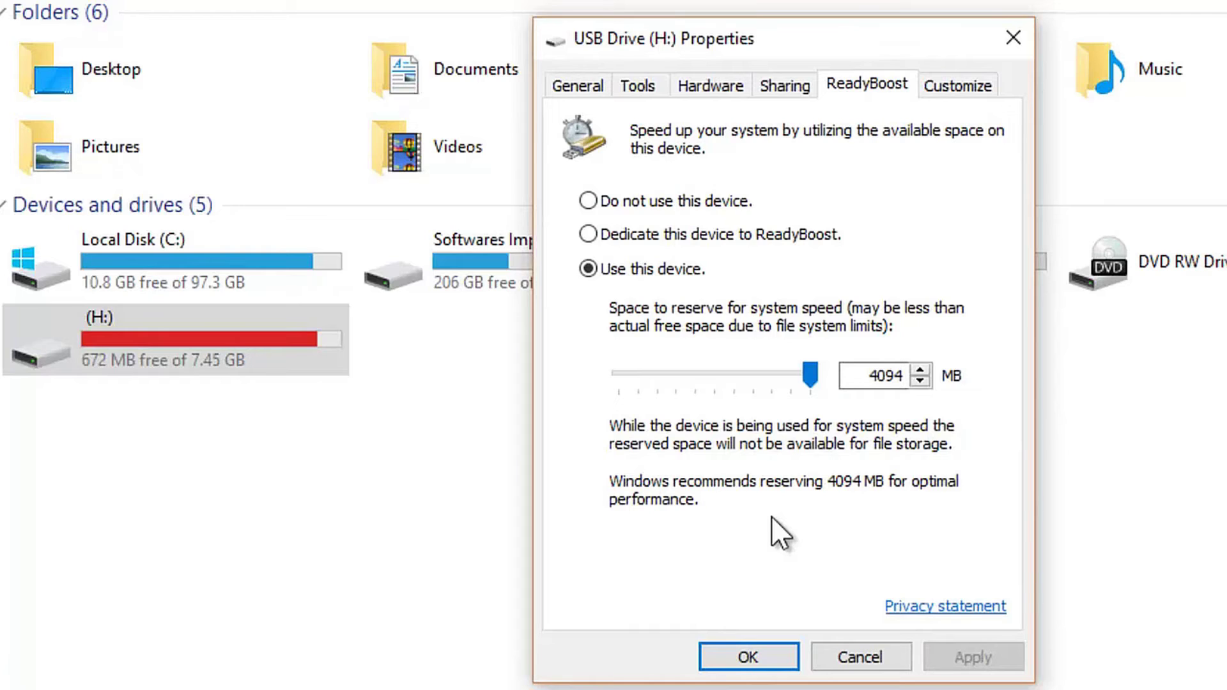
Reopen the properties of USB drive H: and check its used and free space and its ReadyBoost reservation
left_click(579, 84)
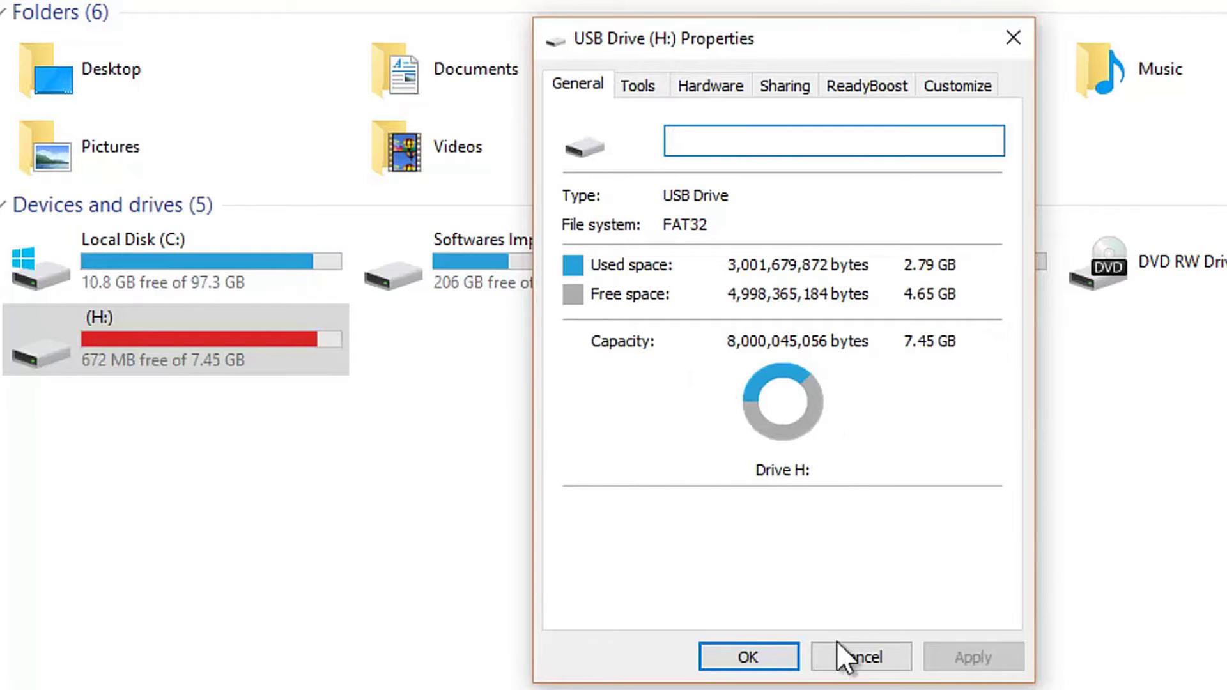
left_click(847, 661)
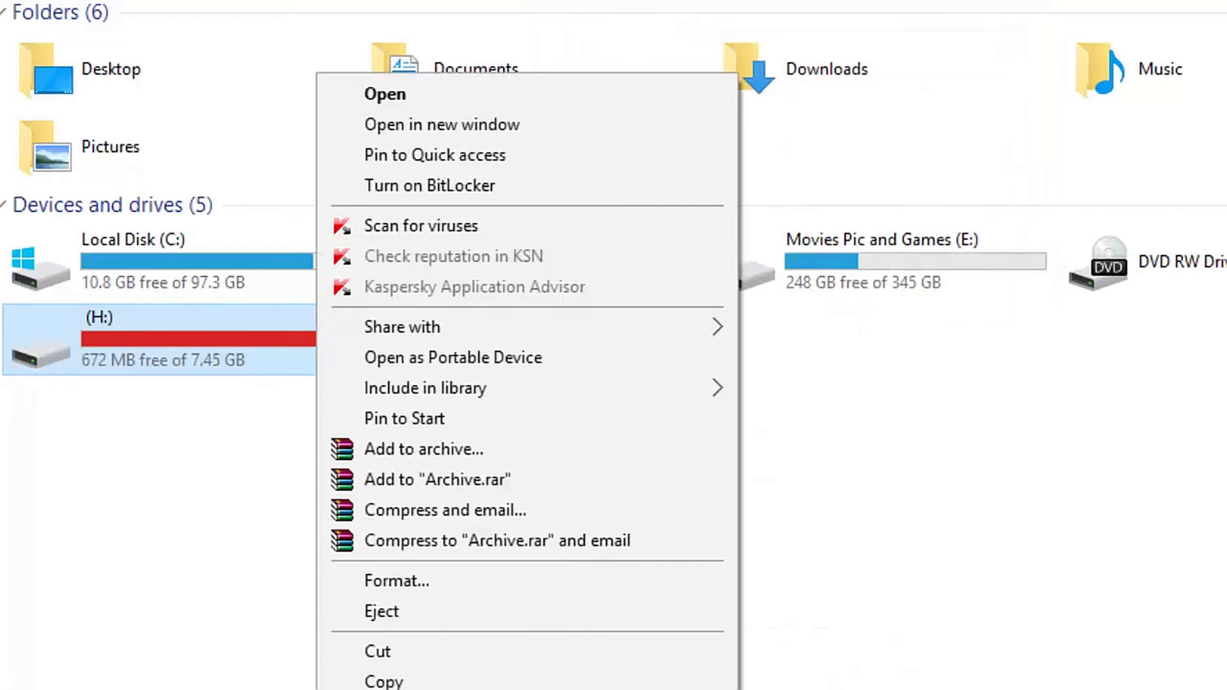
left_click(397, 689)
left_click_drag(677, 162, 855, 35)
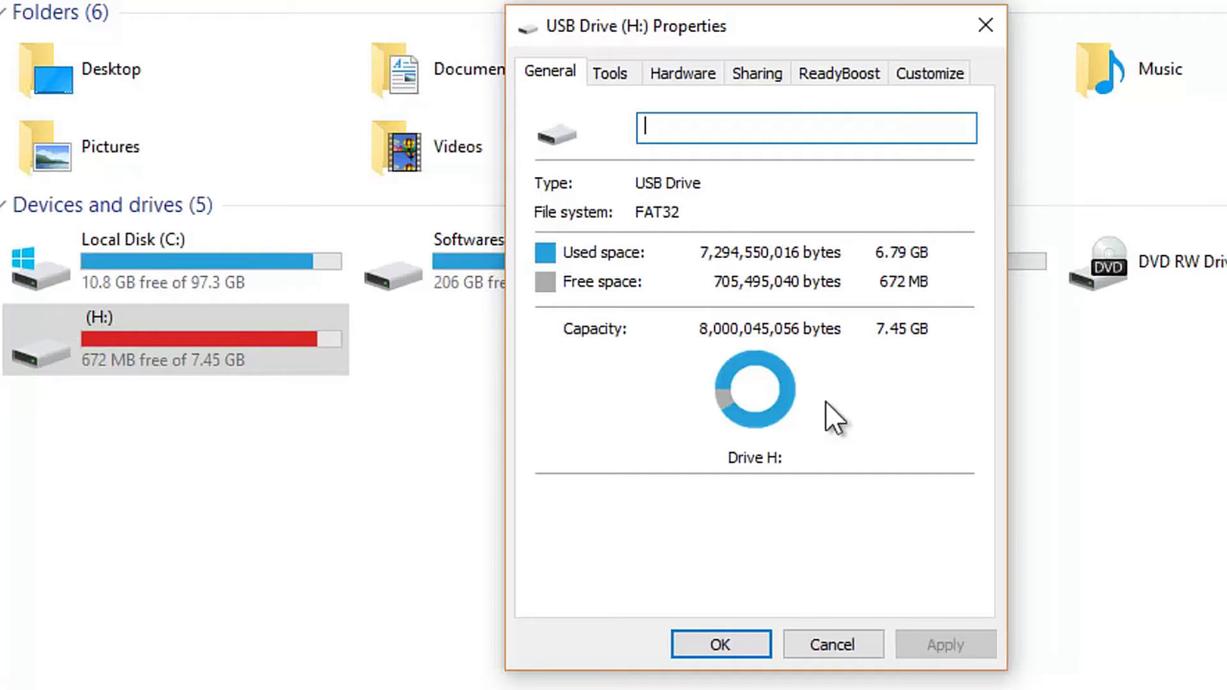
left_click(827, 77)
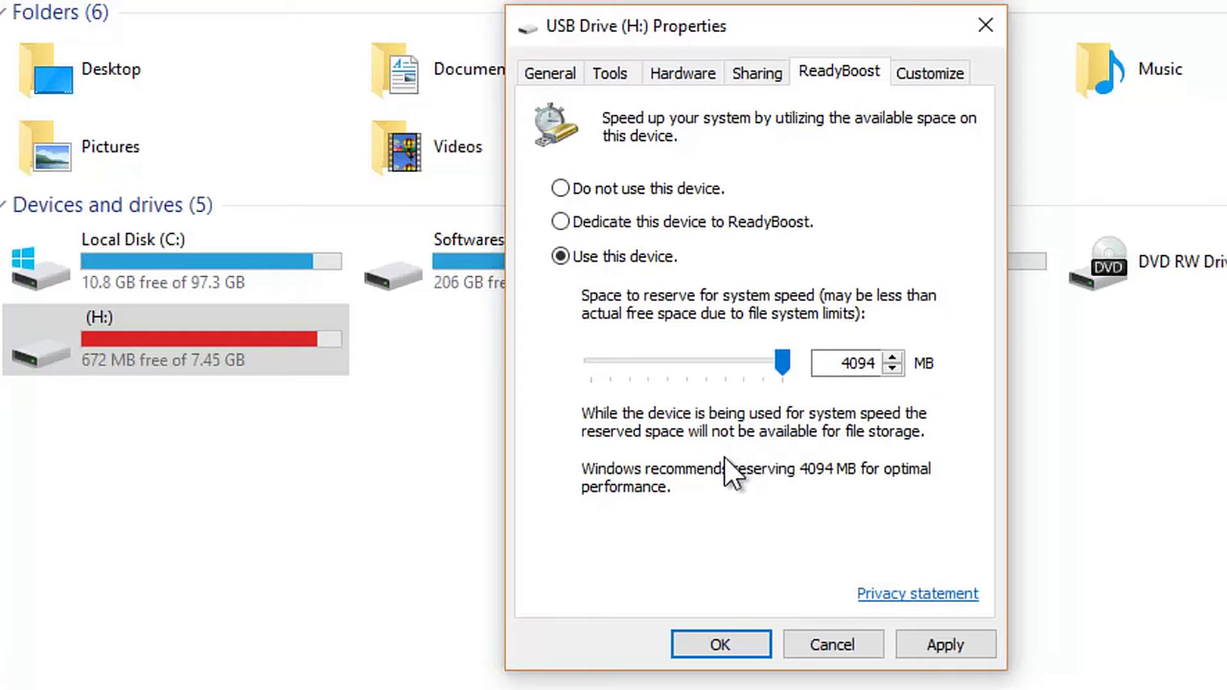
left_click(543, 74)
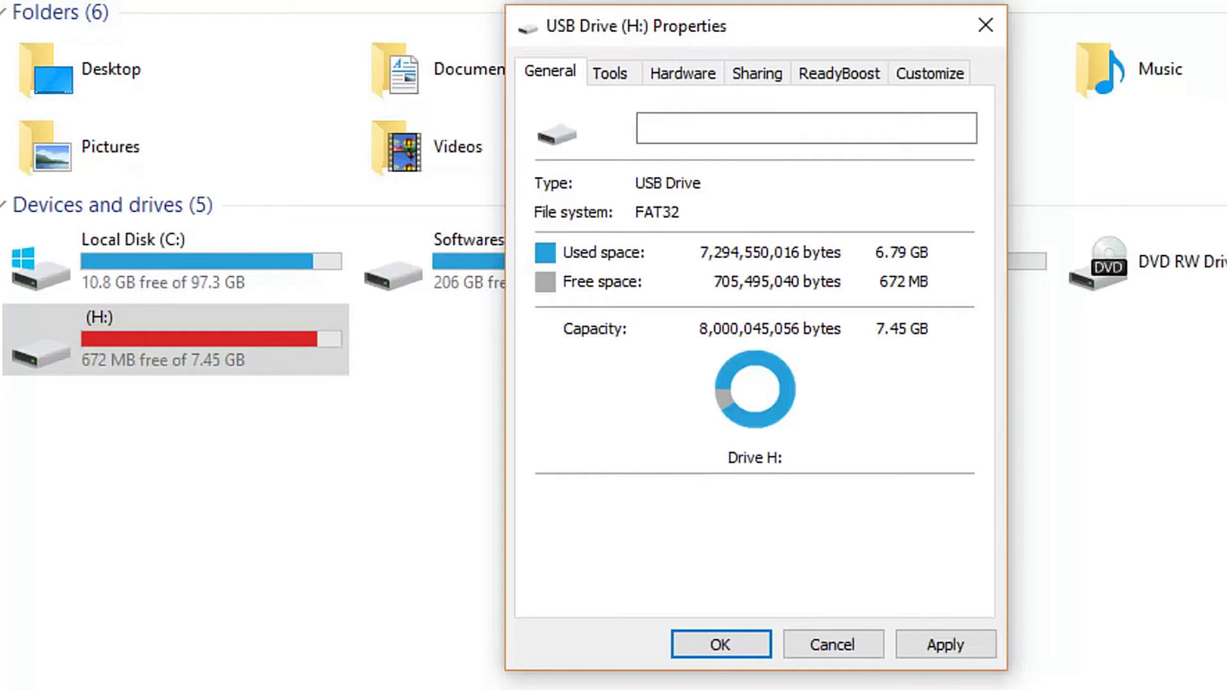
Open the system properties of This PC from Start to view the computer's specifications
key("super")
right_click(232, 145)
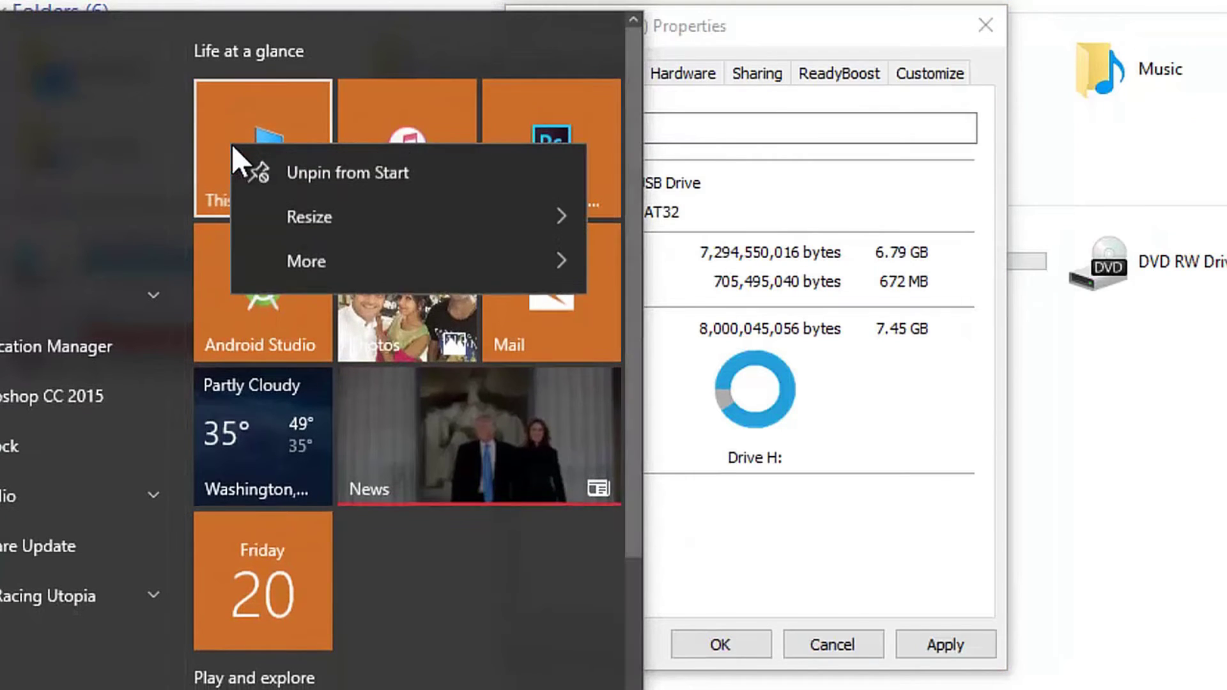
mouse_move(424, 268)
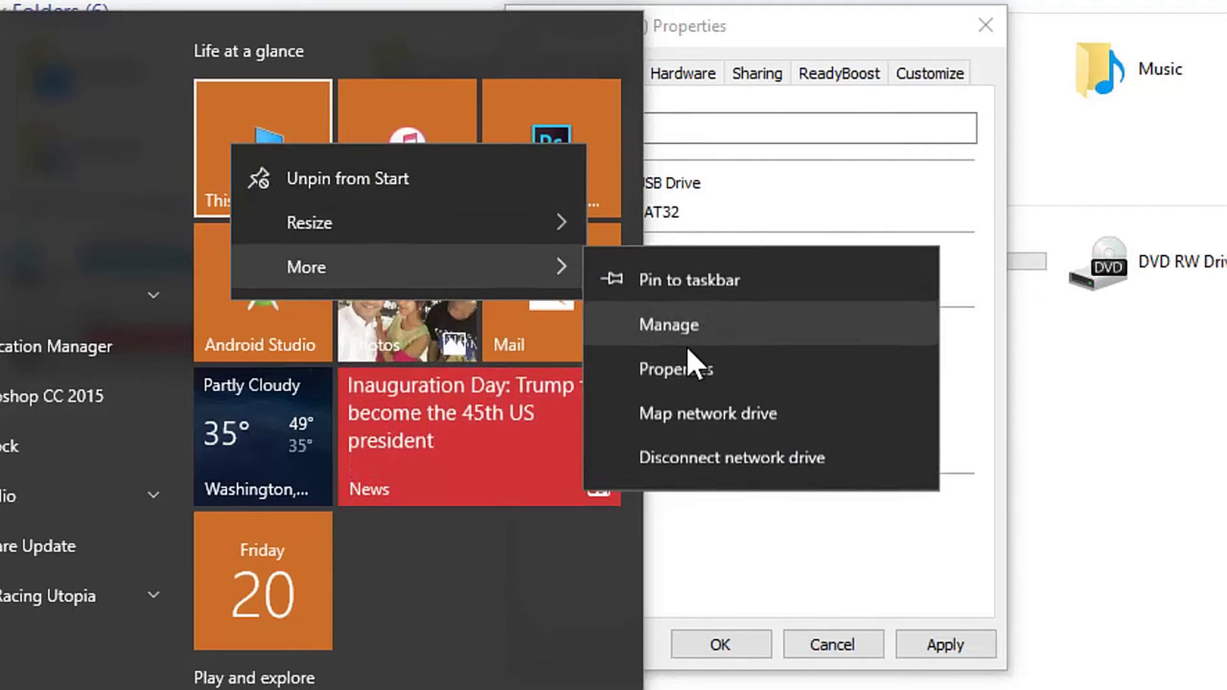
left_click(691, 365)
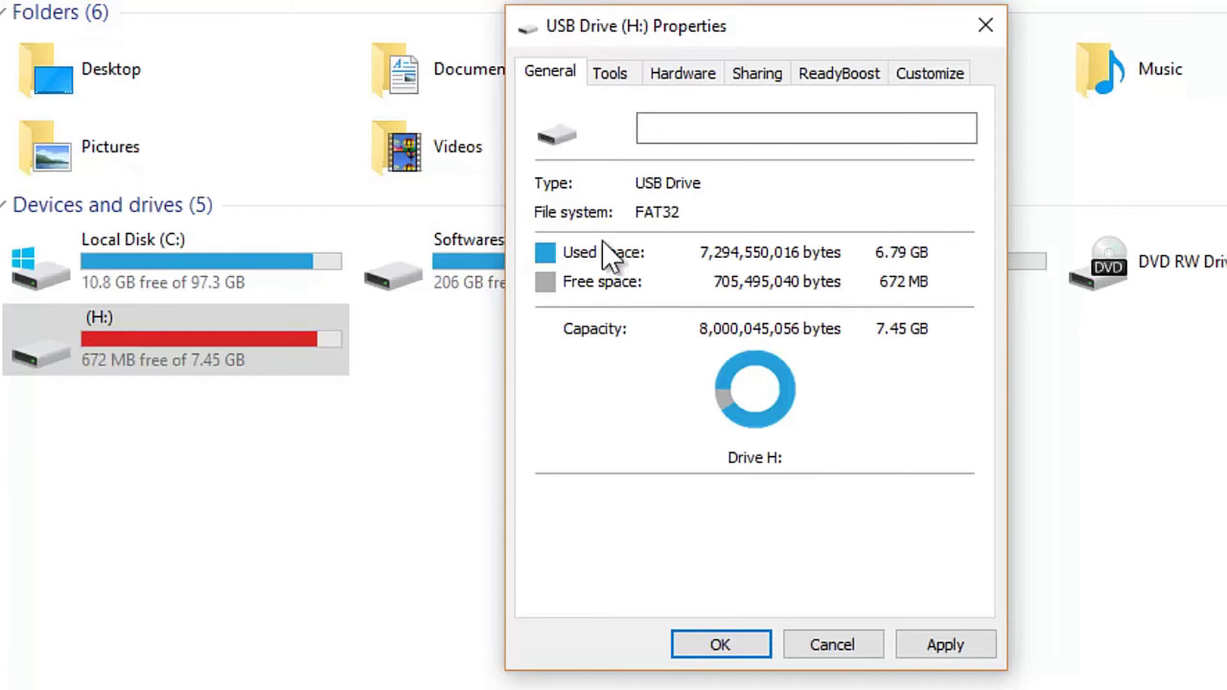
Set ReadyBoost on drive H: to "Do not use this device", and briefly view the files on the drive
left_click(825, 79)
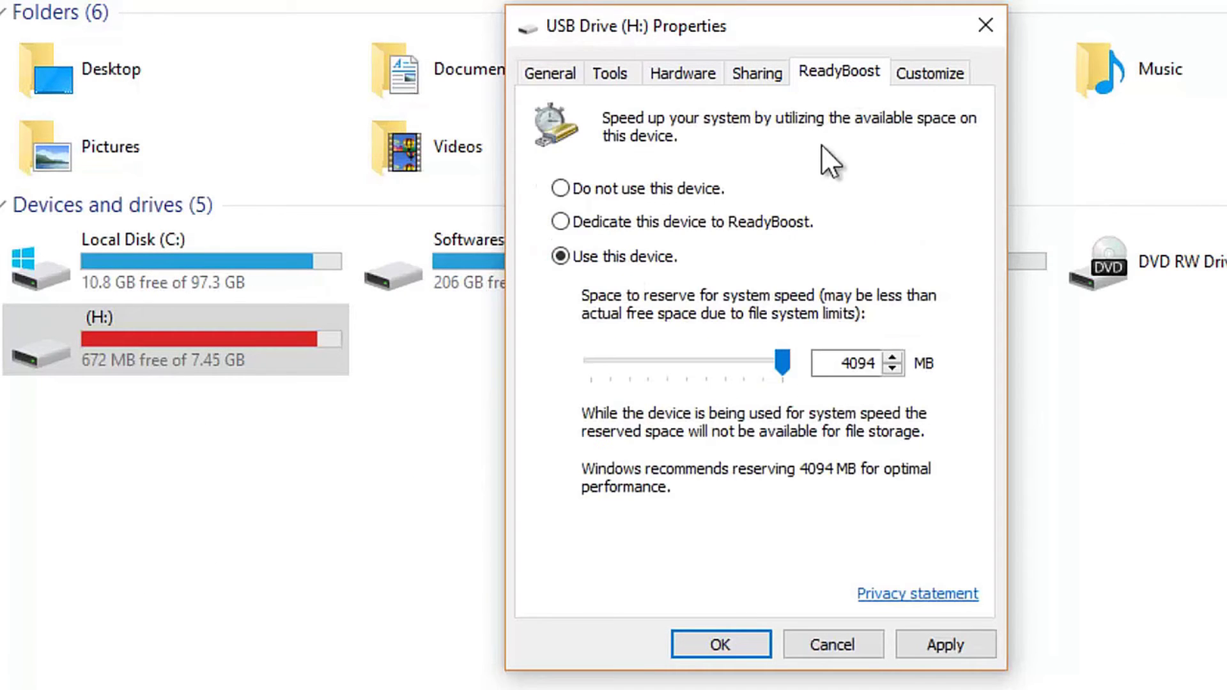
left_click(579, 188)
left_click(928, 643)
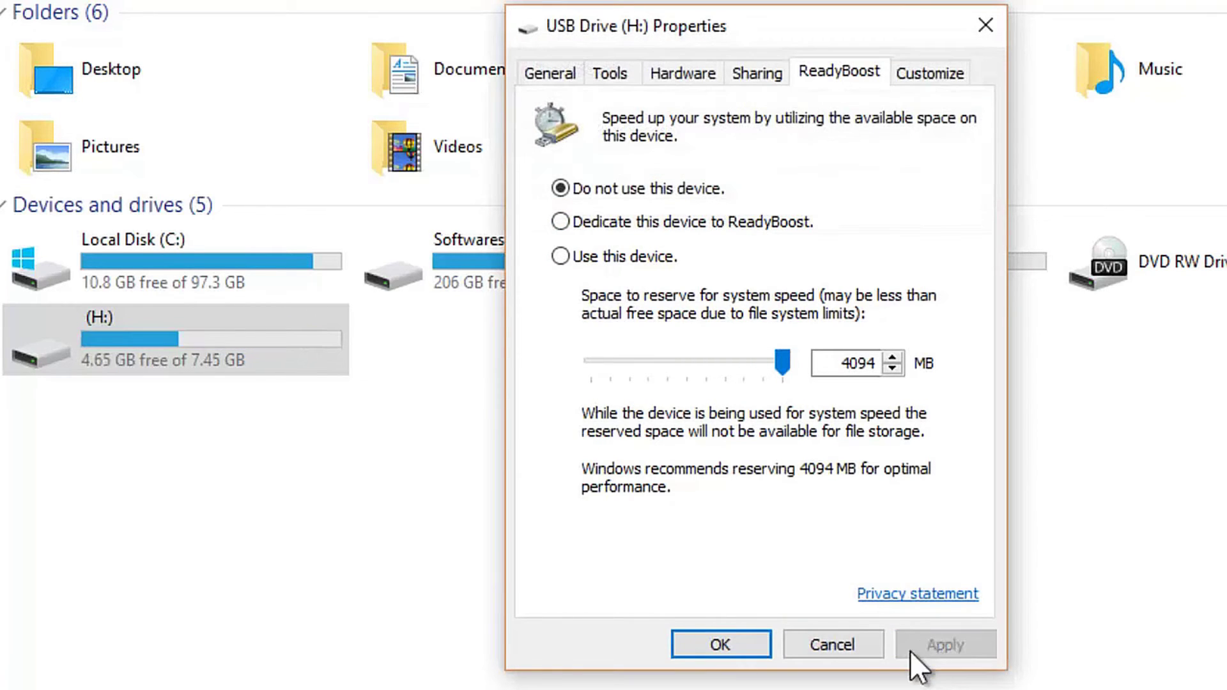
left_click(729, 646)
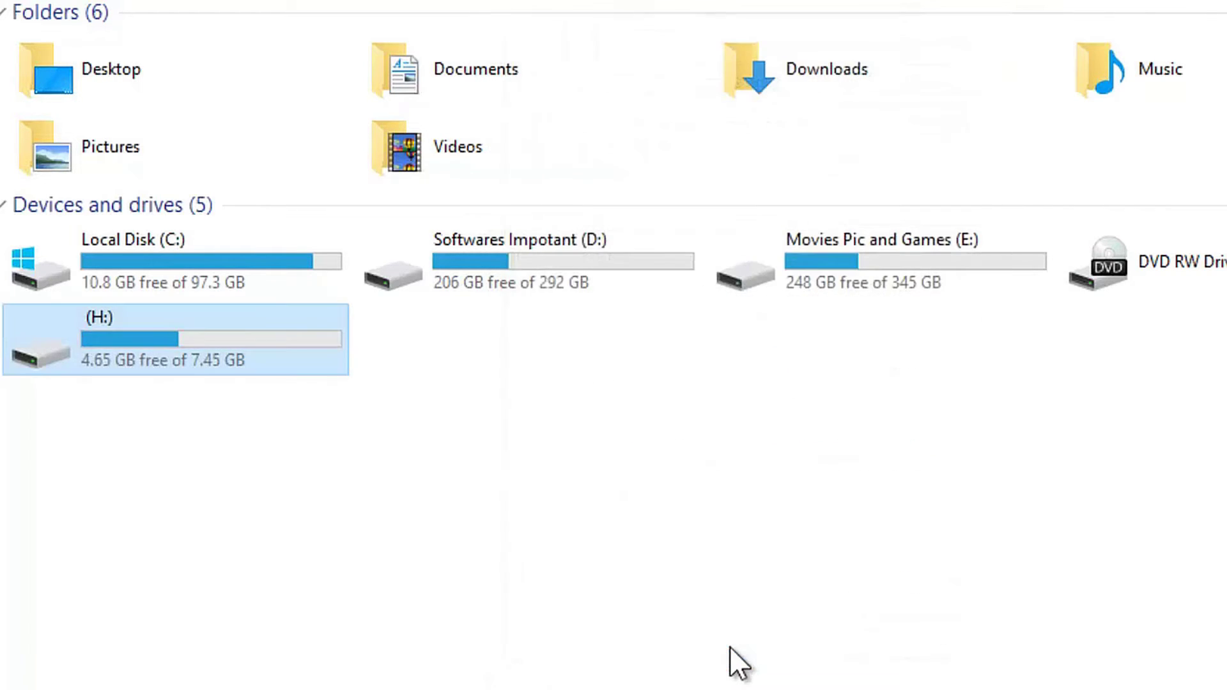
double_click(230, 363)
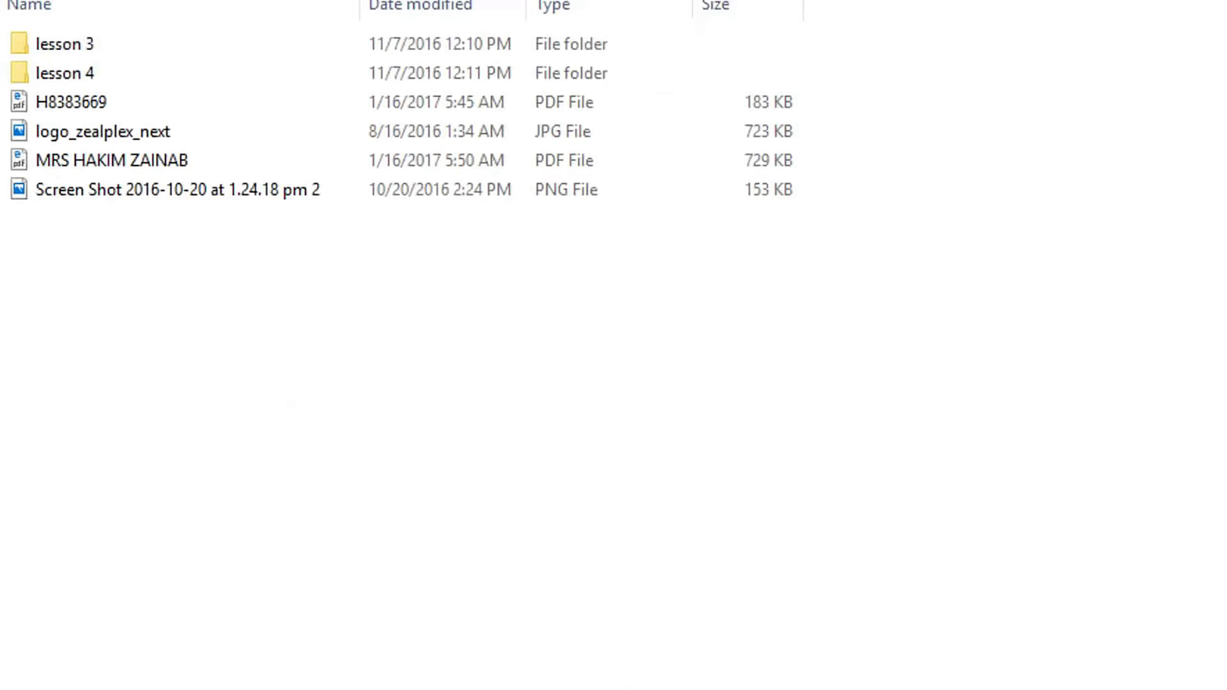
key("alt+Left")
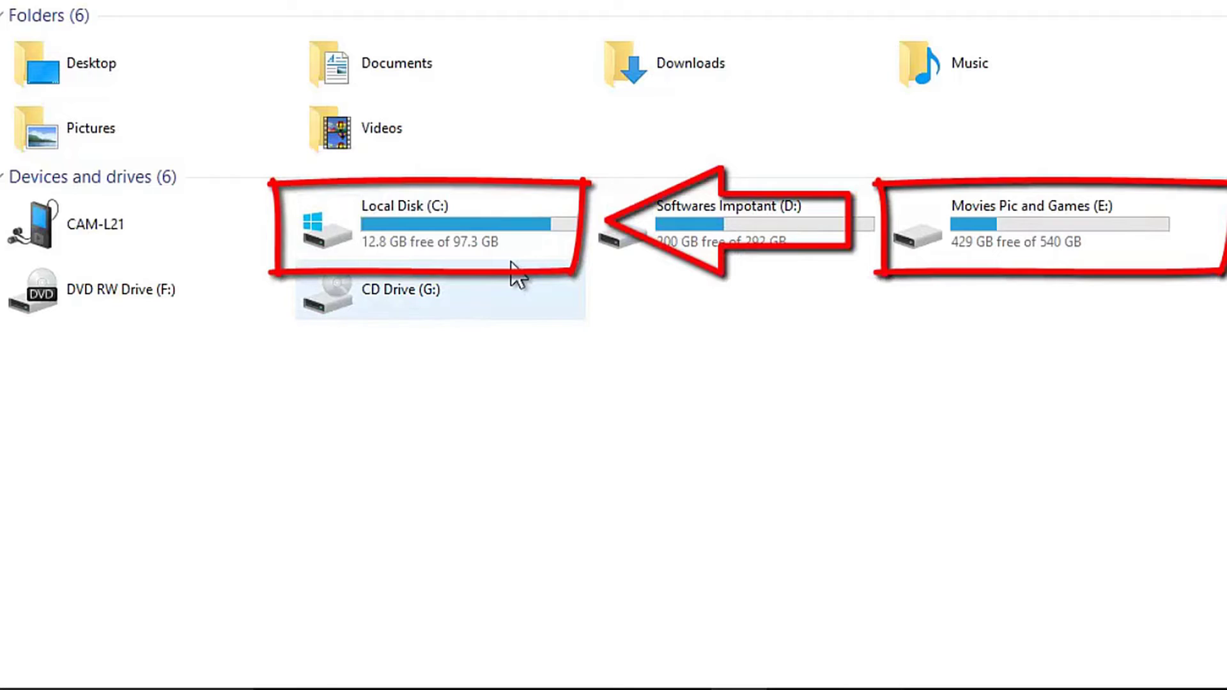
left_click(727, 248)
left_click(980, 218)
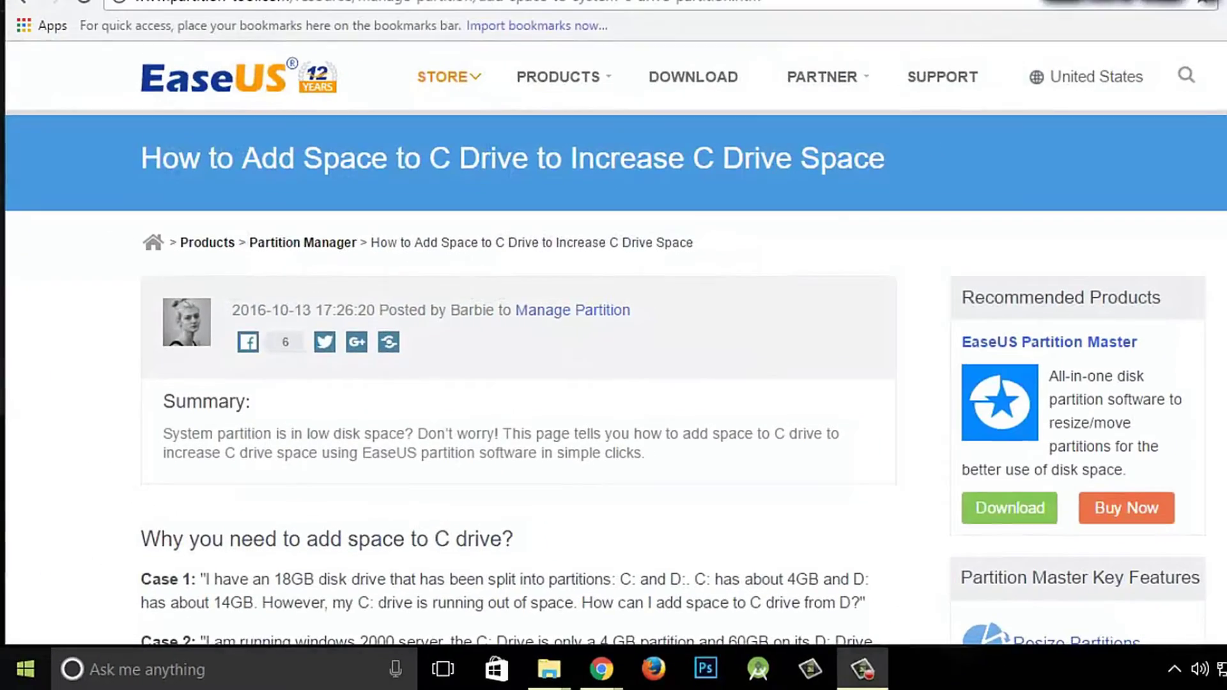
Open Computer Management for This PC from Start and show Disk Management
key("super")
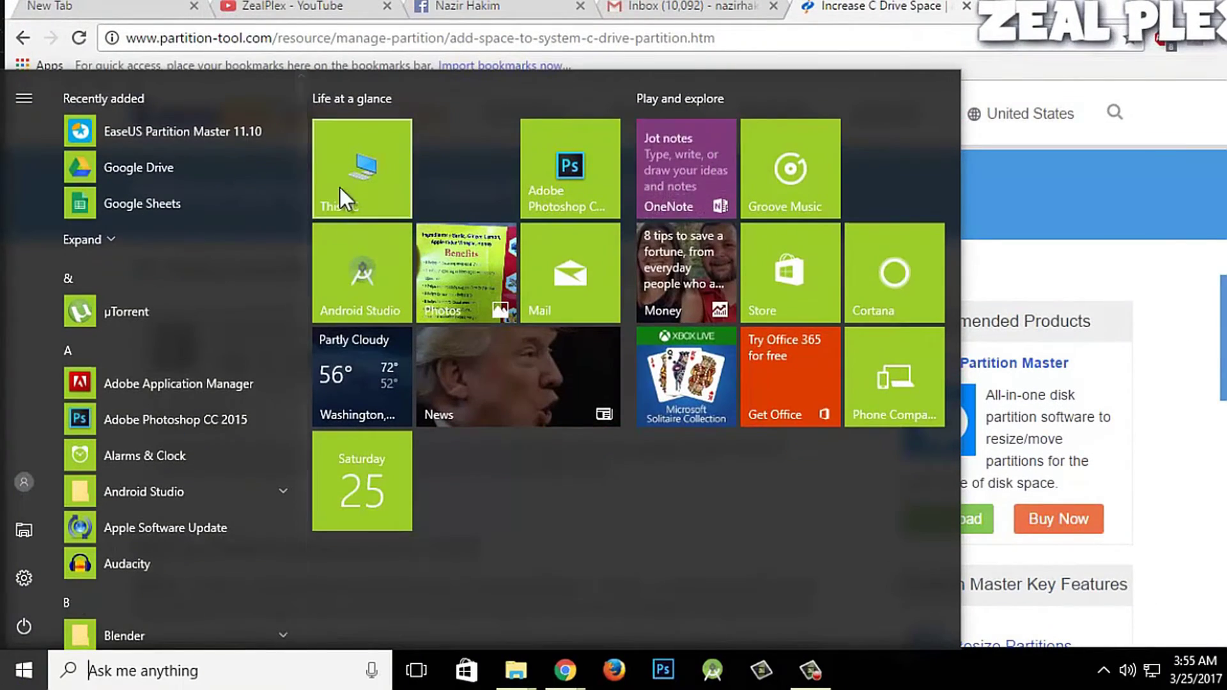
right_click(376, 190)
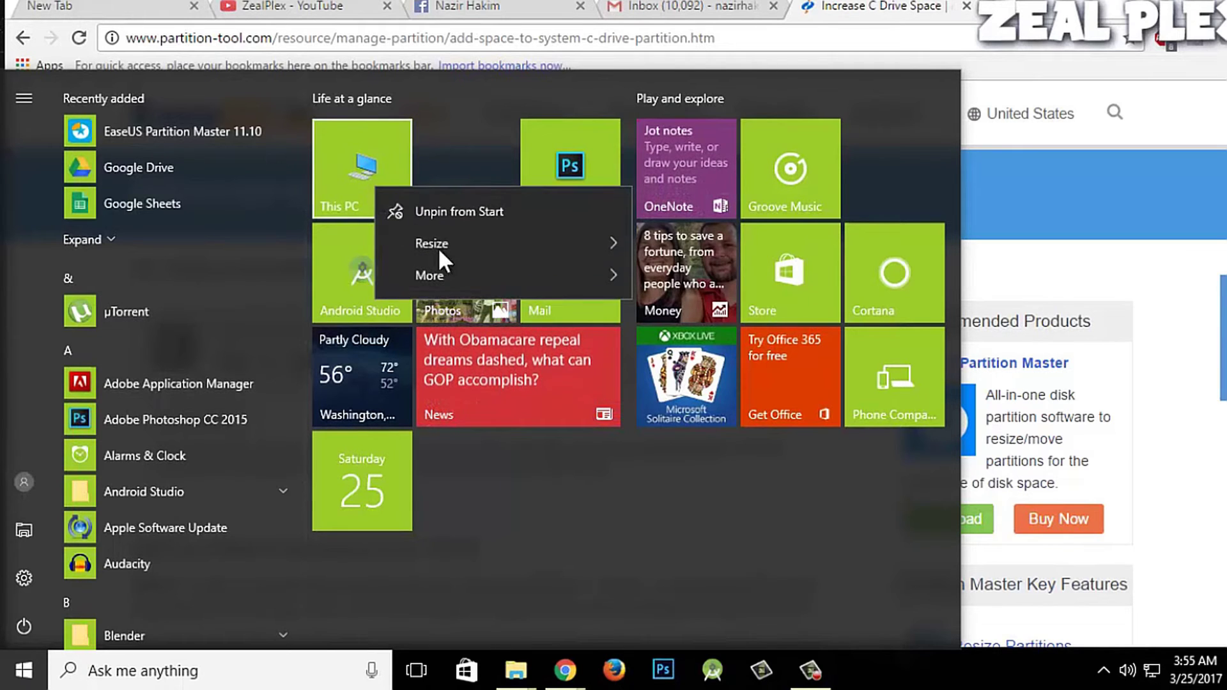
mouse_move(523, 281)
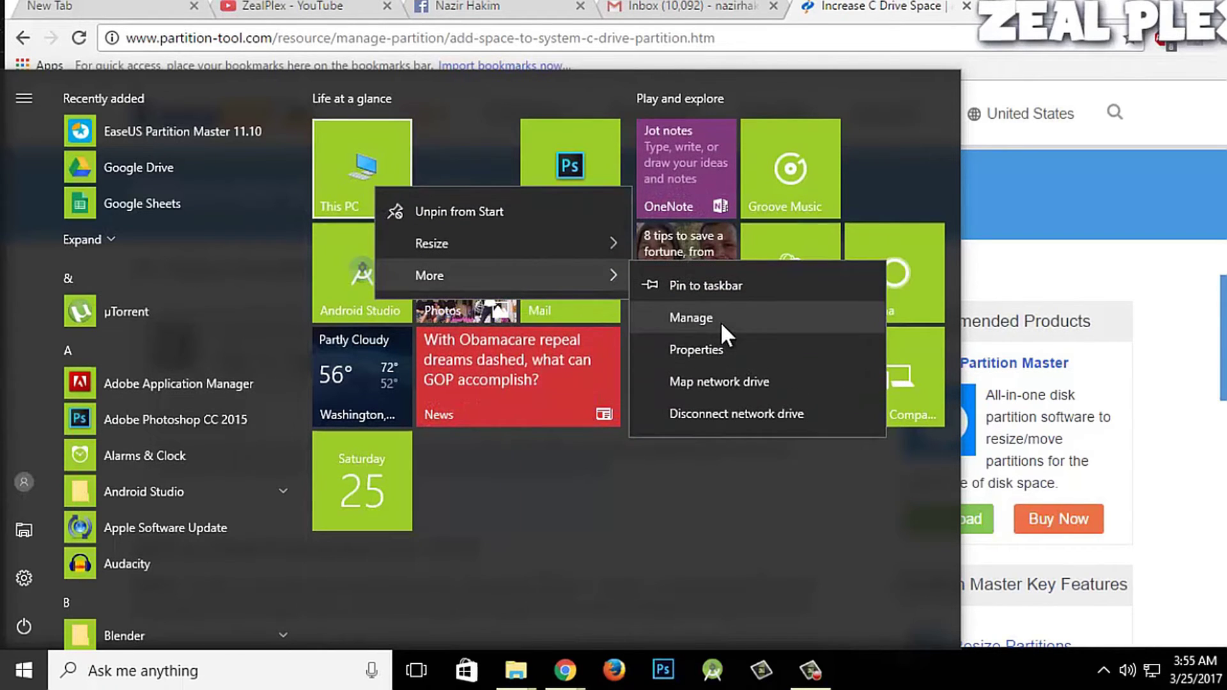
left_click(719, 322)
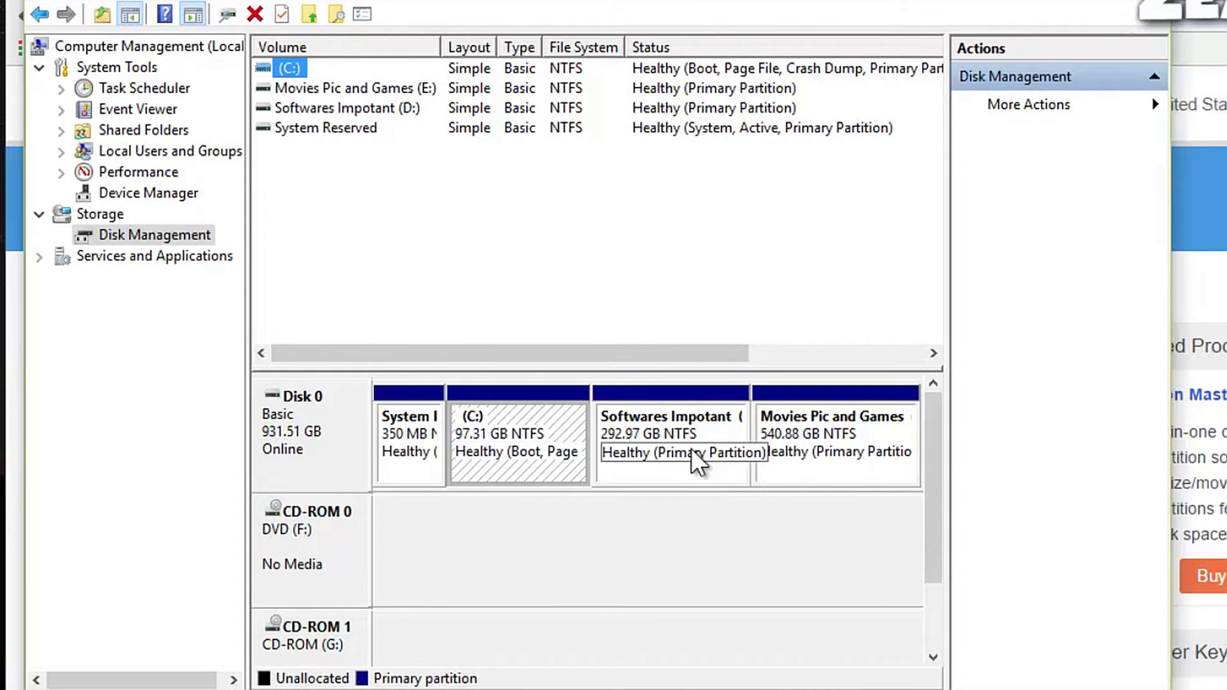
Shrink the Movies Pic and Games (E:) volume by 139909 MB
left_click(692, 448)
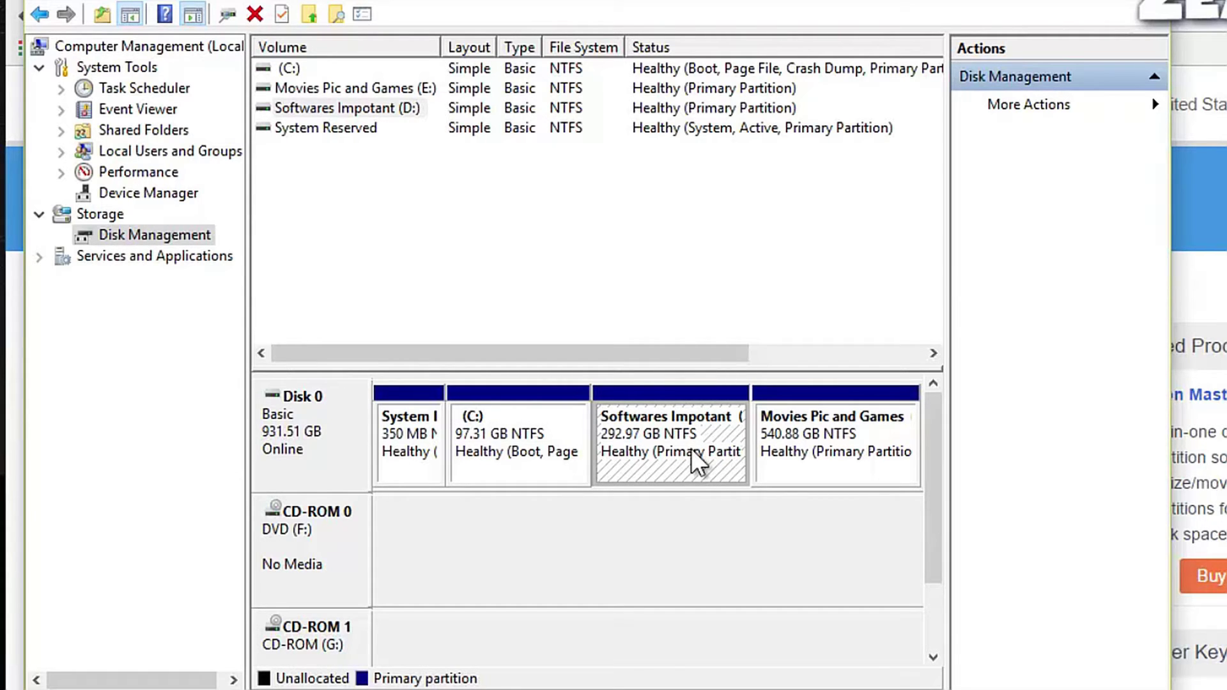
key("Right")
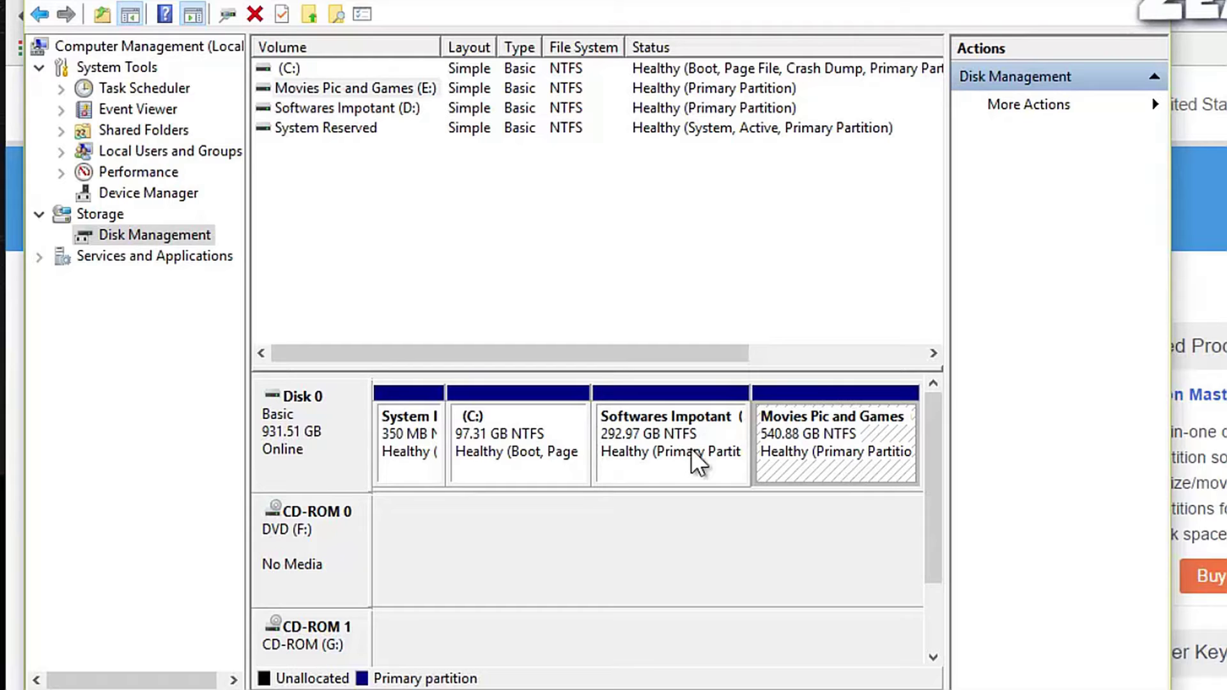
key("shift+F10")
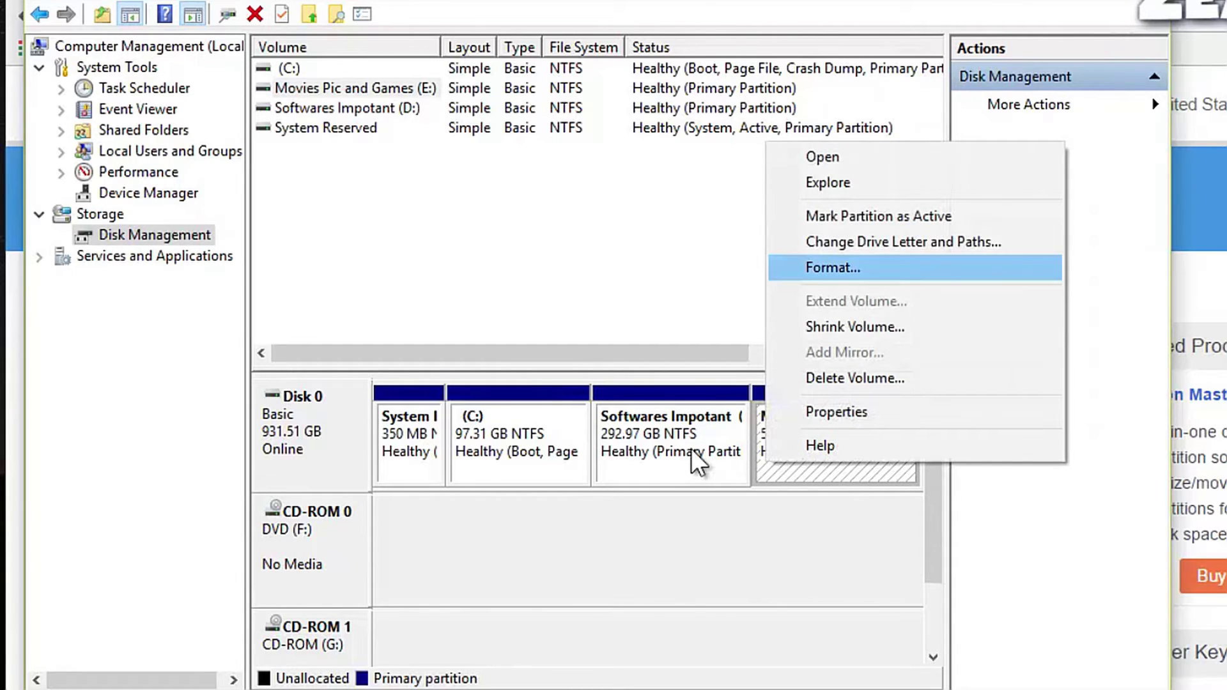
key("Down")
key("Down")
key("Down")
key("Down")
key("Down")
key("Down")
key("Down")
key("Return")
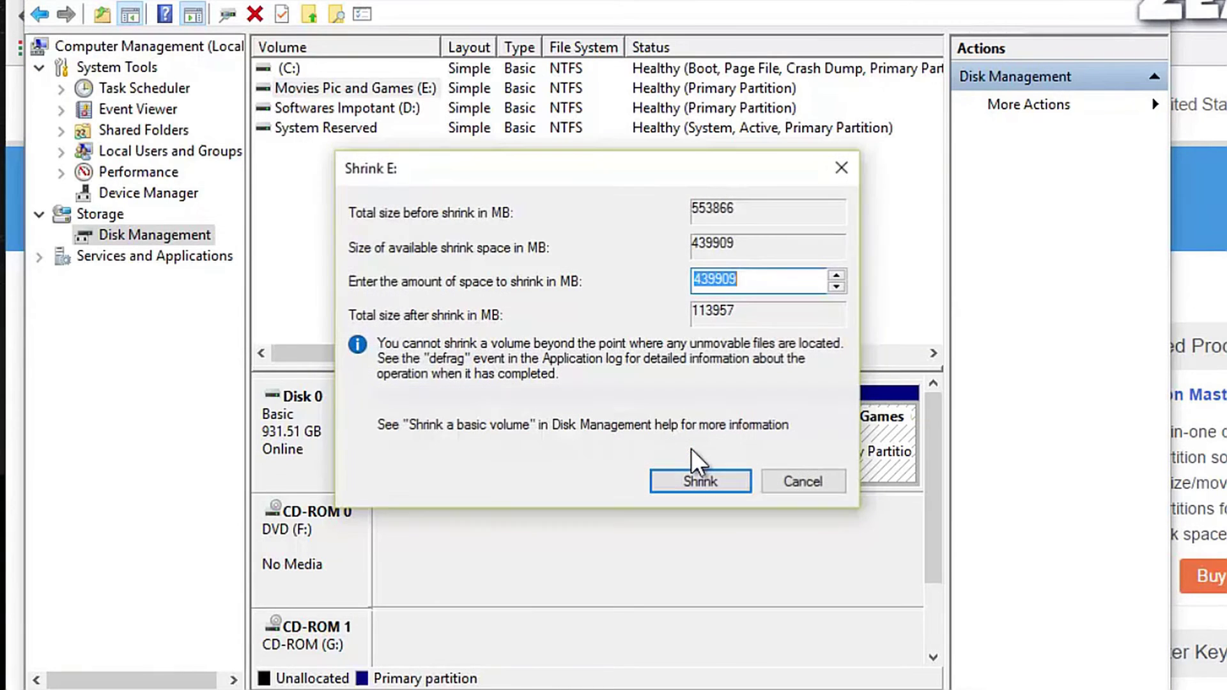
left_click(701, 279)
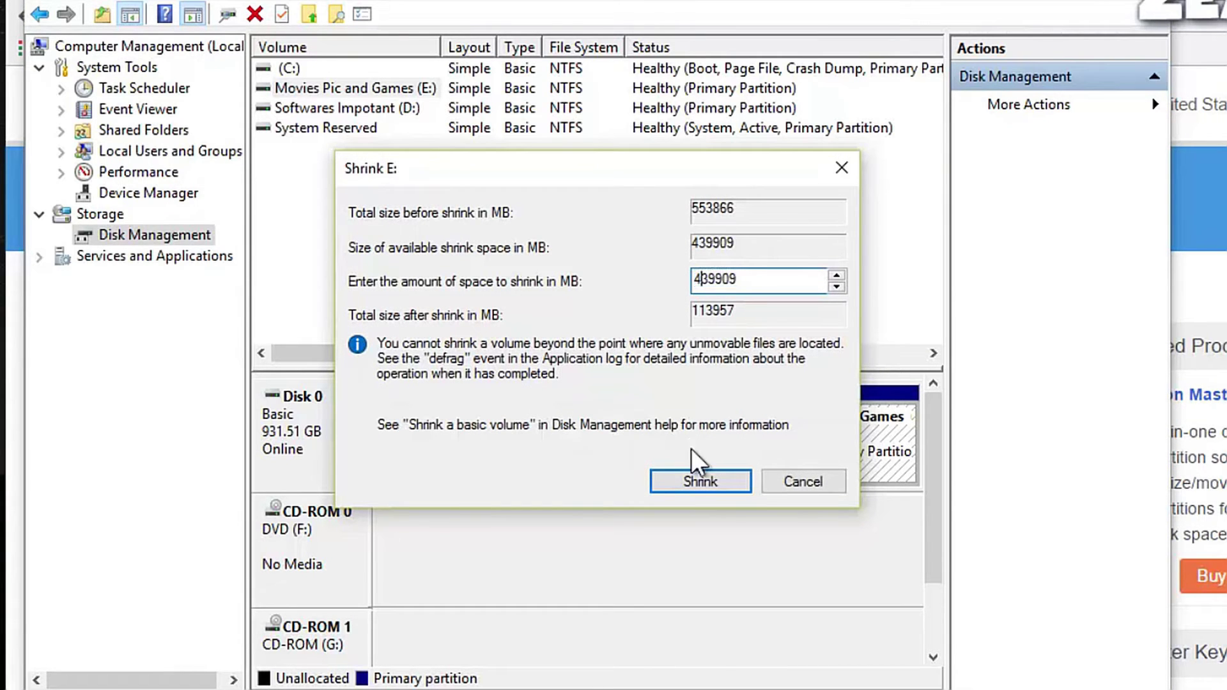
key("BackSpace")
type("1")
key("Return")
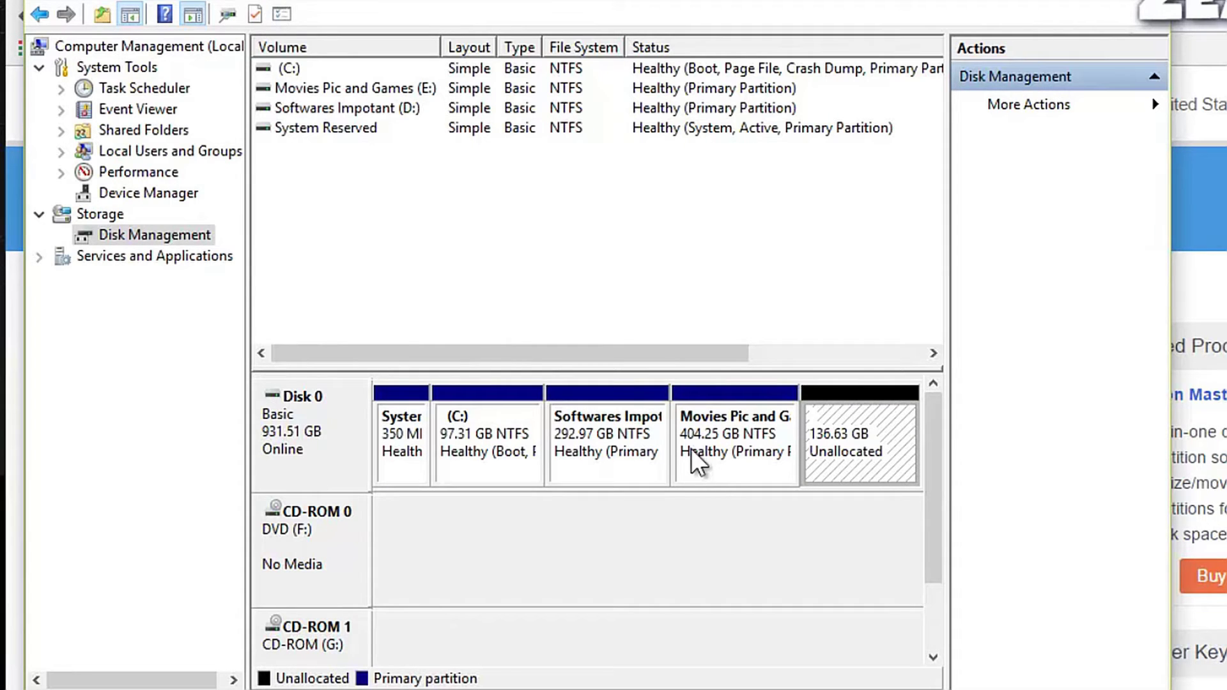
Check in Disk Management whether Extend Volume is available for the C:, D: and E: volumes
right_click(474, 471)
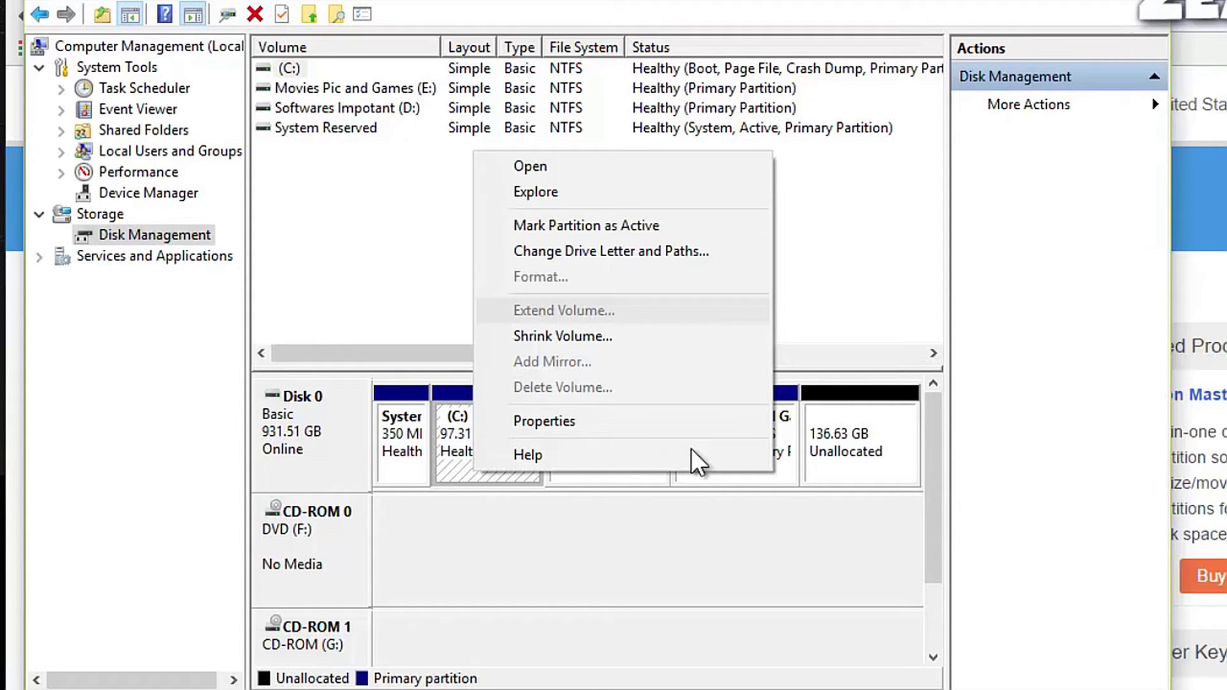
left_click(607, 543)
right_click(609, 454)
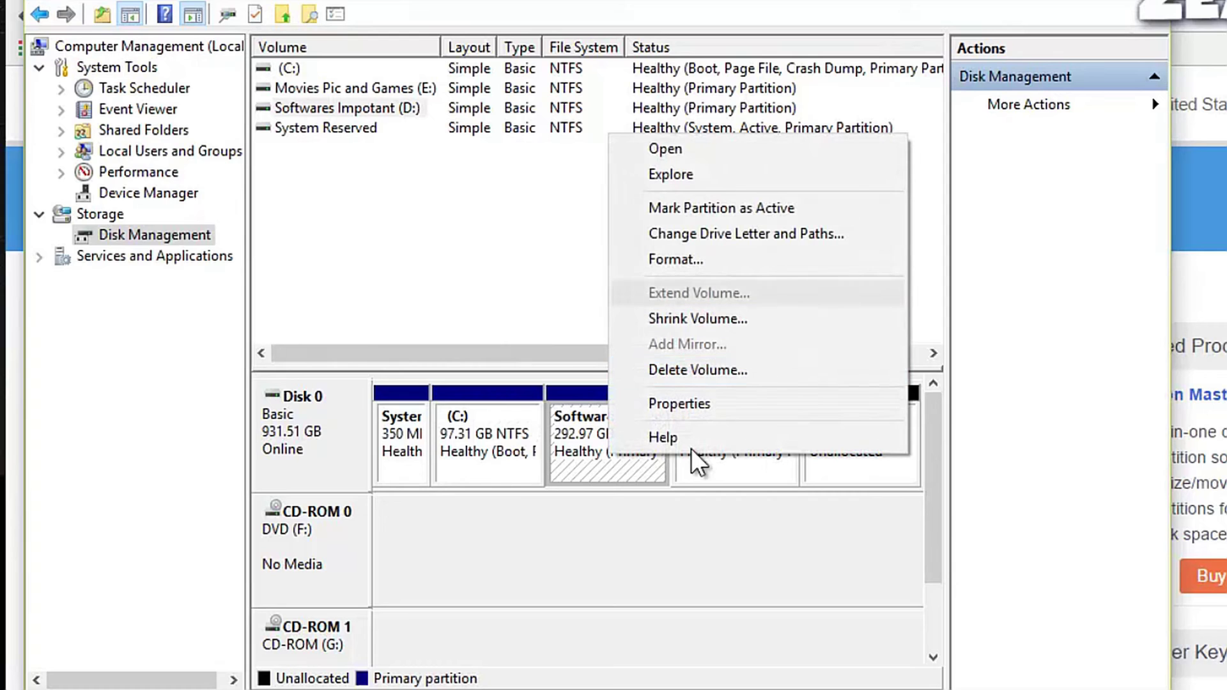
left_click(782, 457)
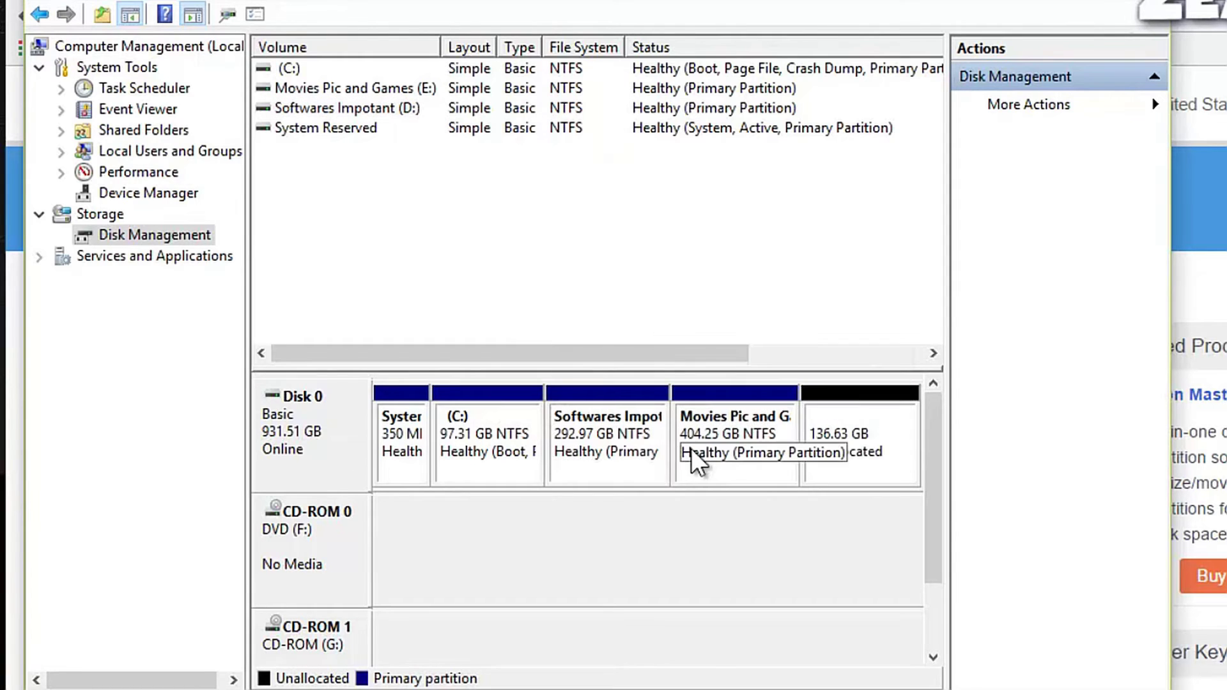
right_click(782, 457)
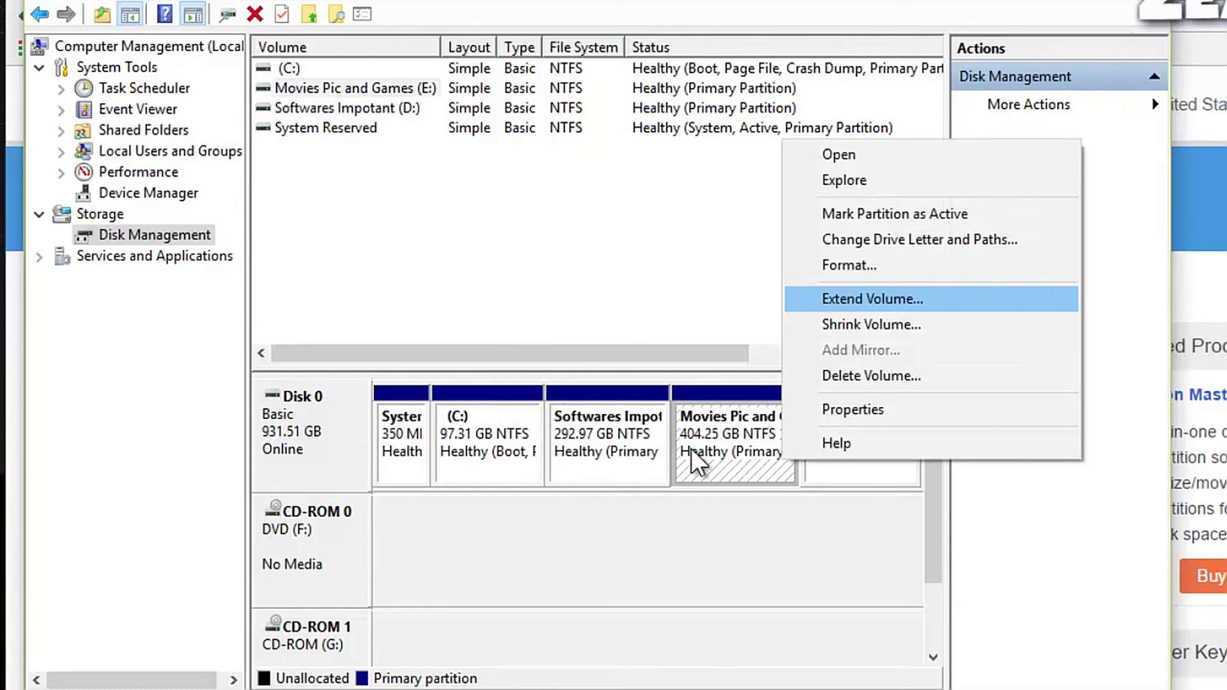
Switch to the FileHippo page for EASEUS Partition Master Home Edition 11.10 and download the latest version
left_click(703, 274)
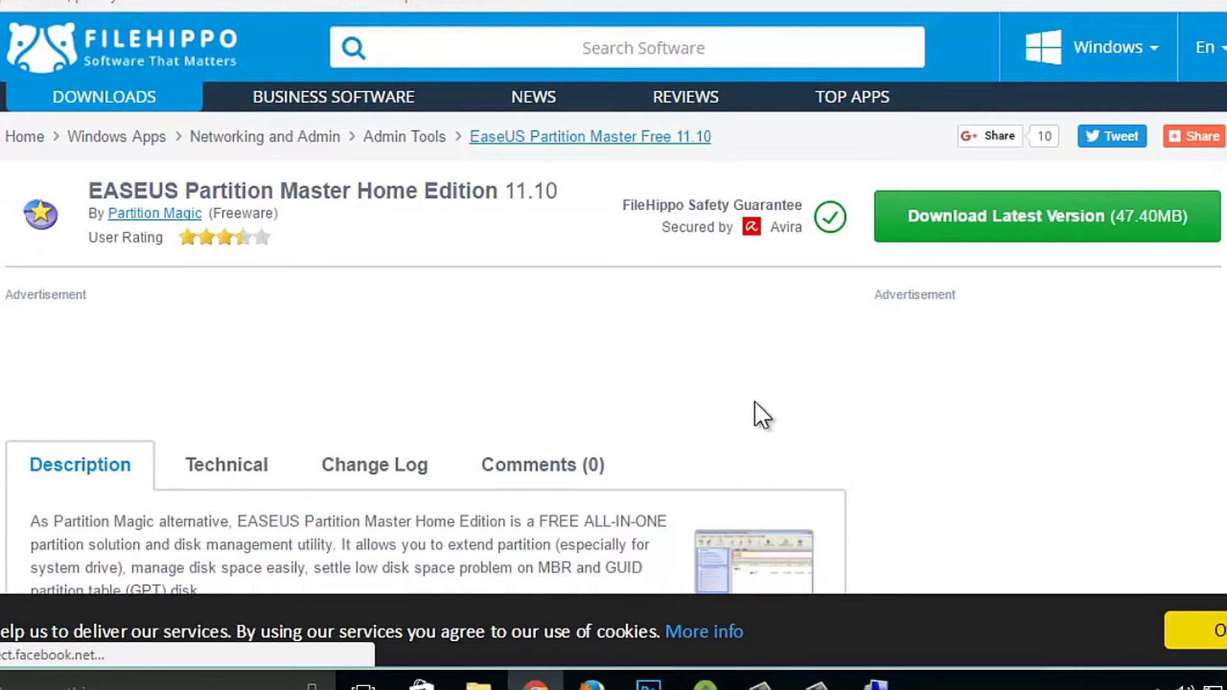
left_click(944, 234)
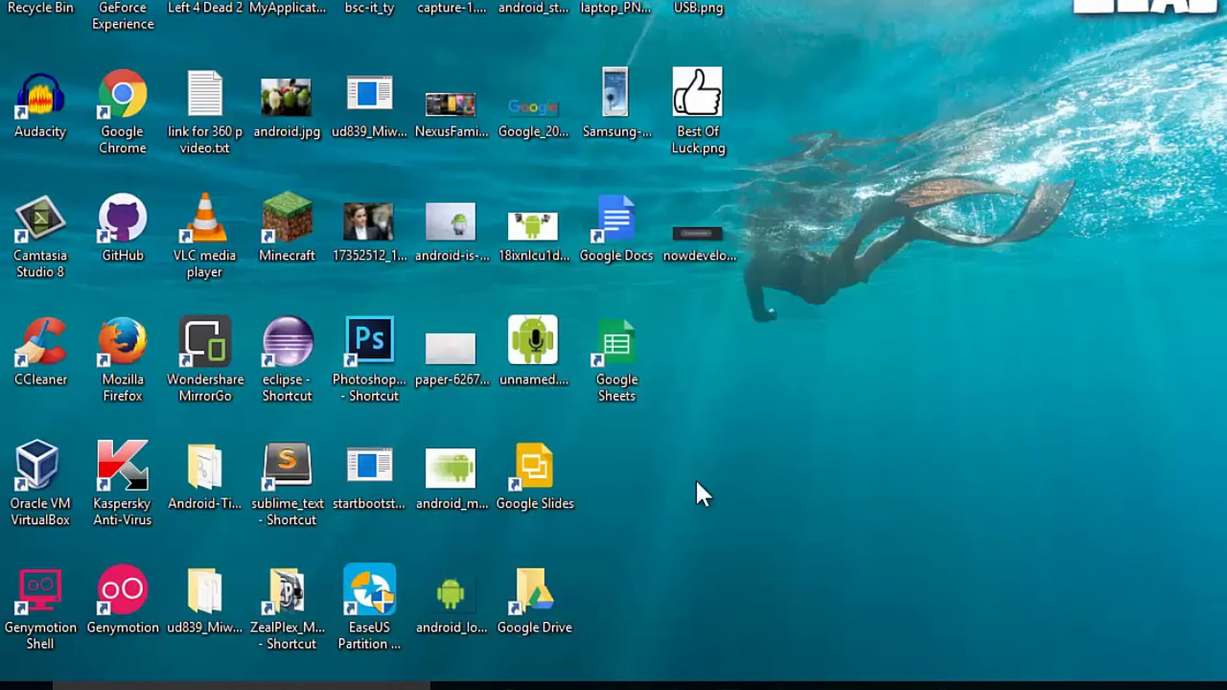
Launch EaseUS Partition Master from the desktop and view the operations available for the C: partition
double_click(375, 597)
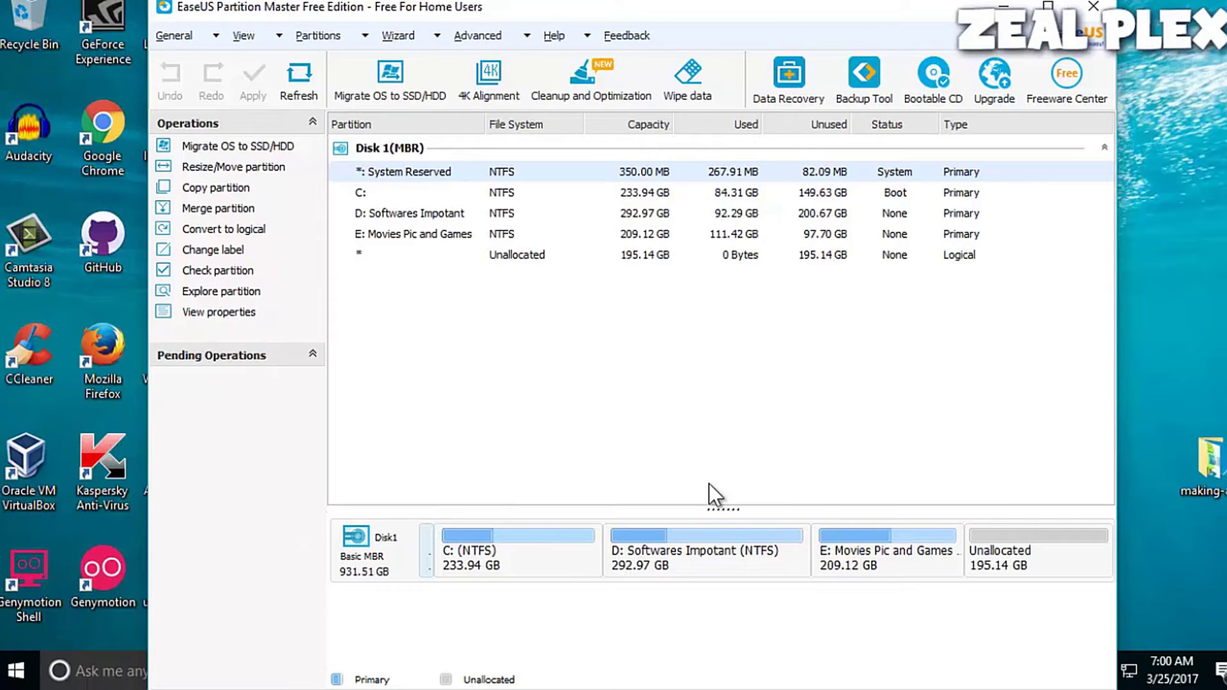
left_click(708, 484)
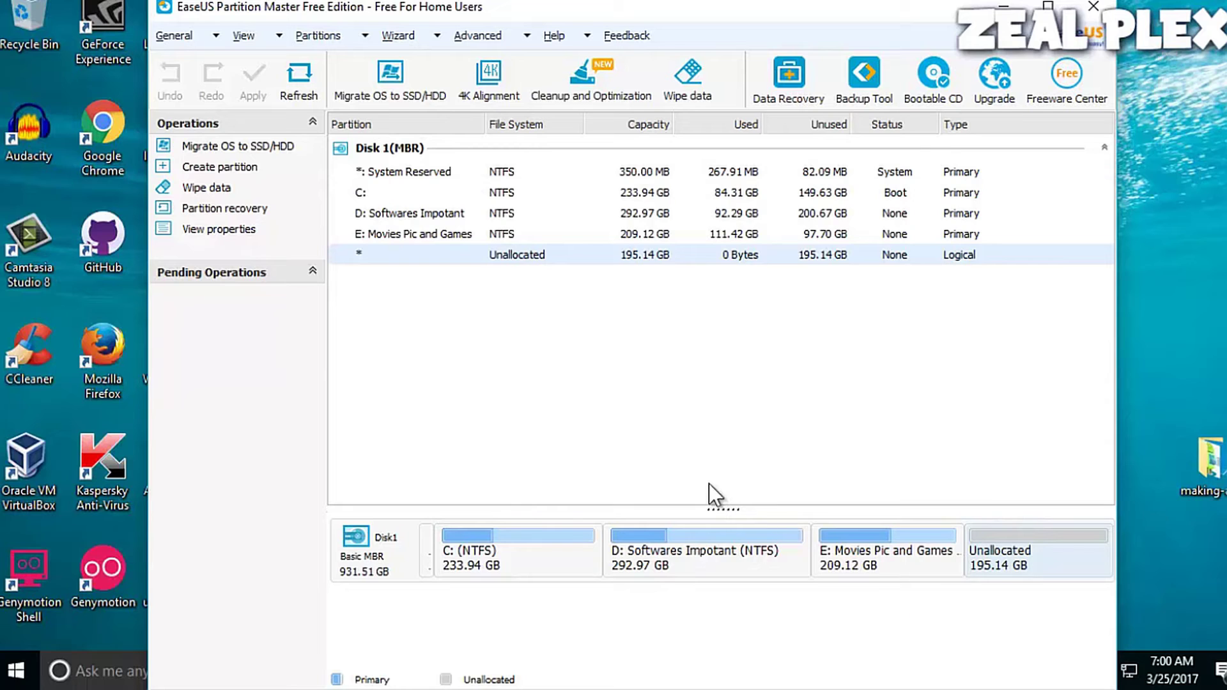
right_click(363, 194)
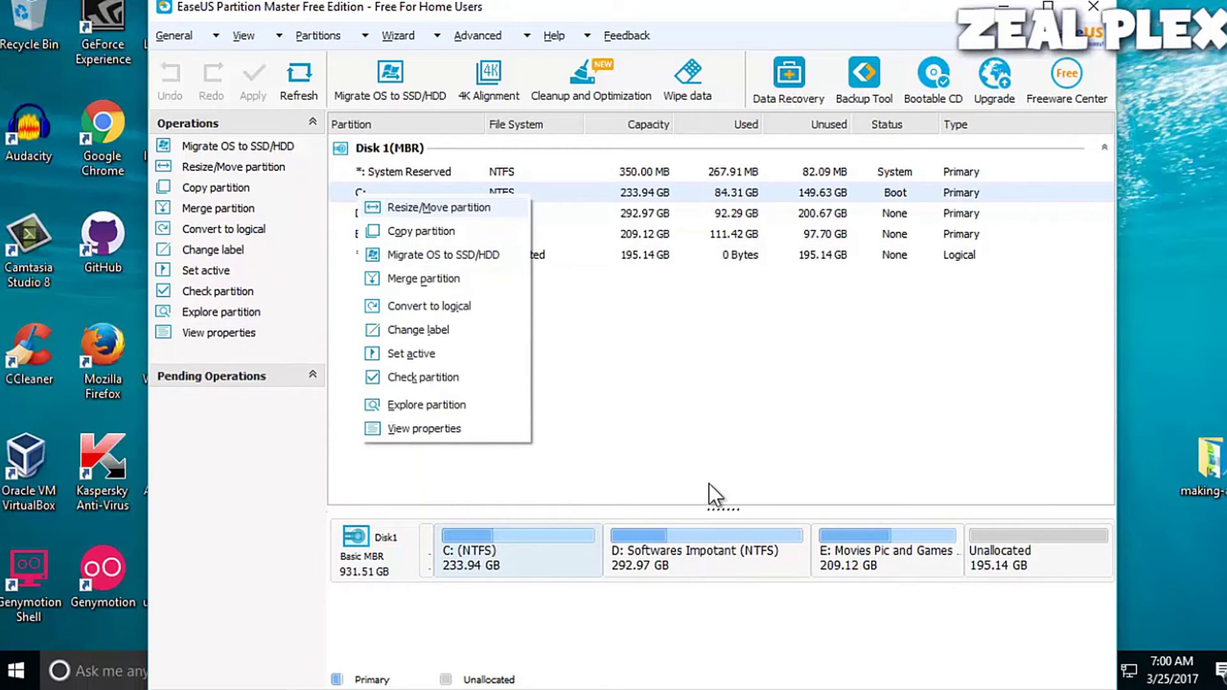
left_click(709, 485)
right_click(708, 548)
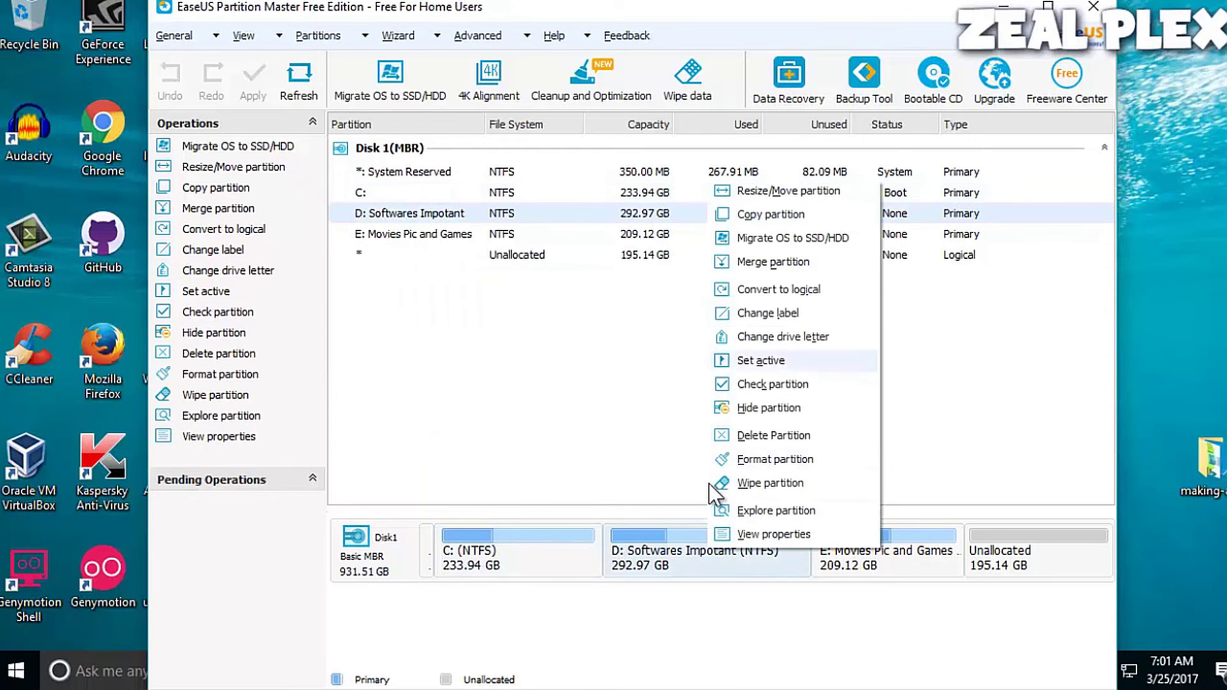
left_click(788, 191)
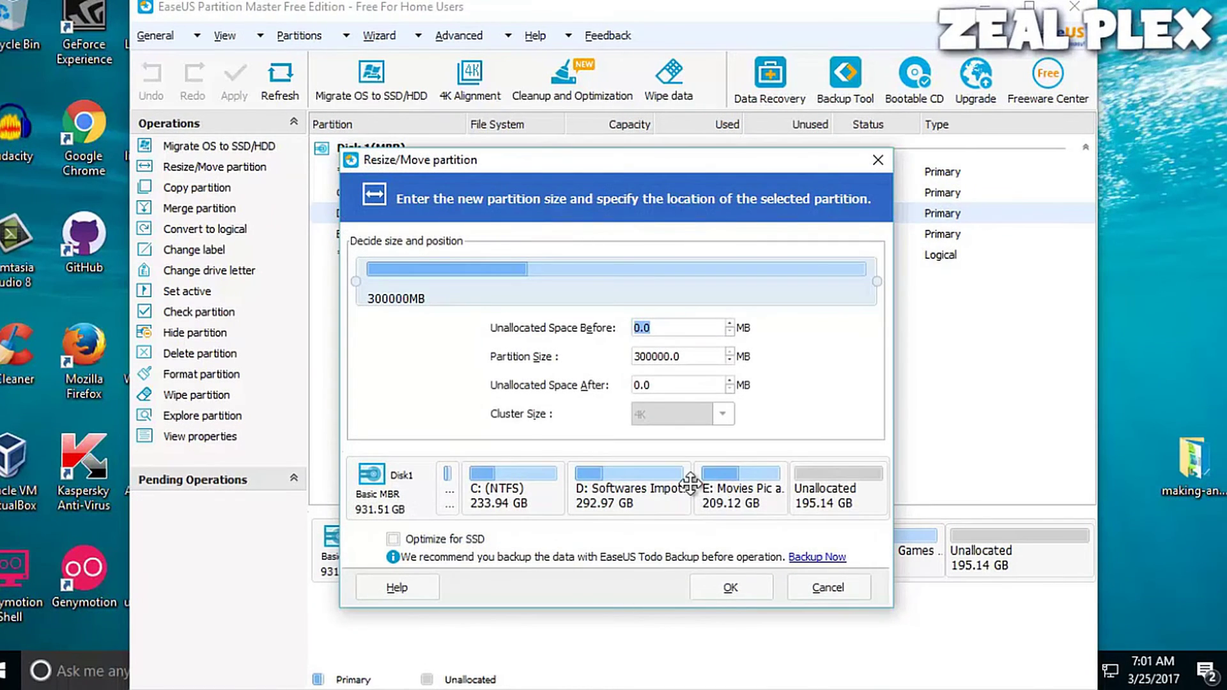
left_click_drag(689, 483, 690, 485)
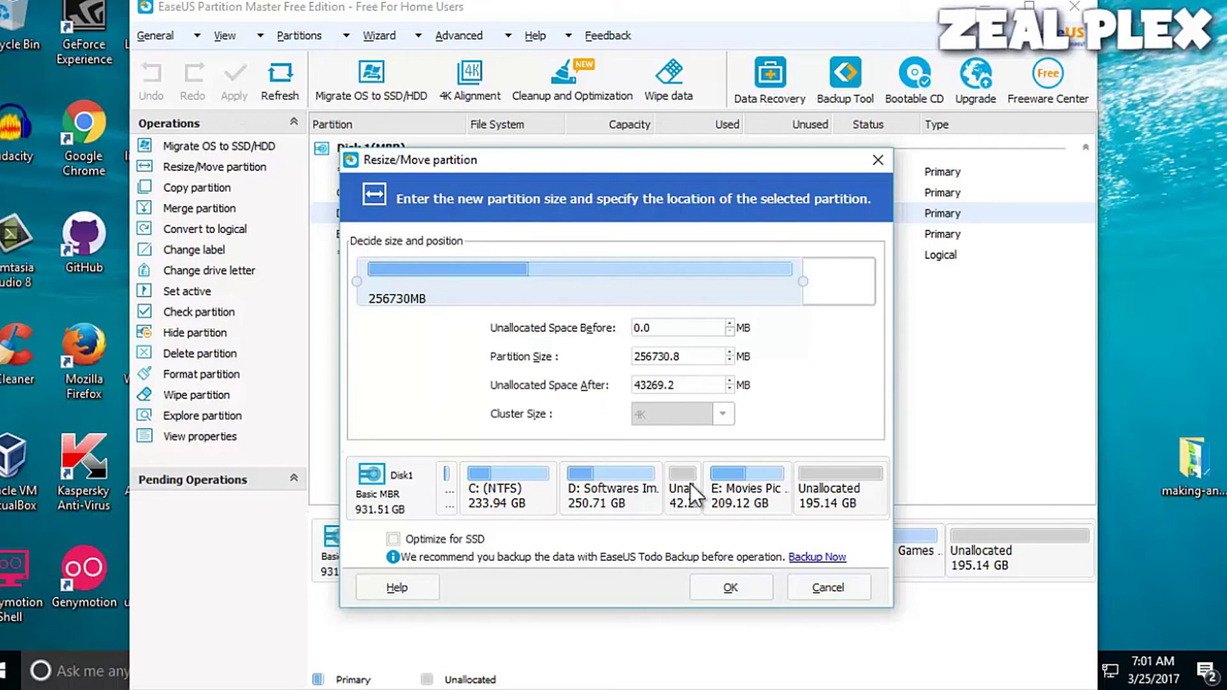
key("Escape")
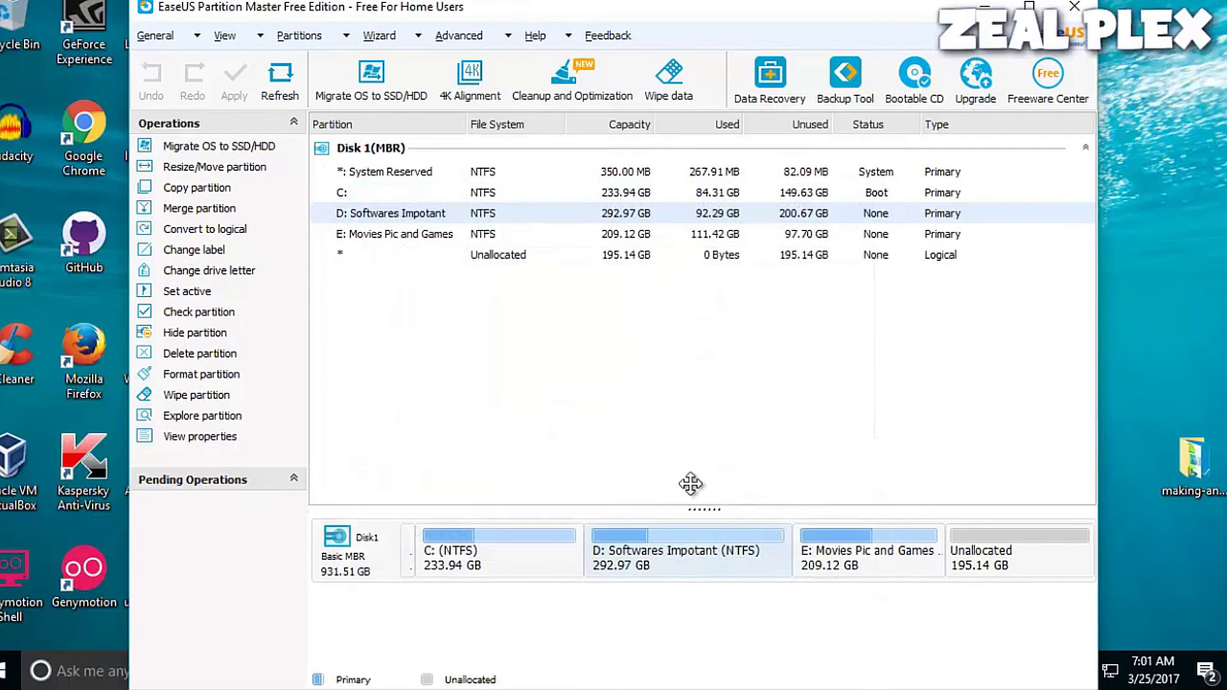
right_click(710, 554)
left_click(793, 196)
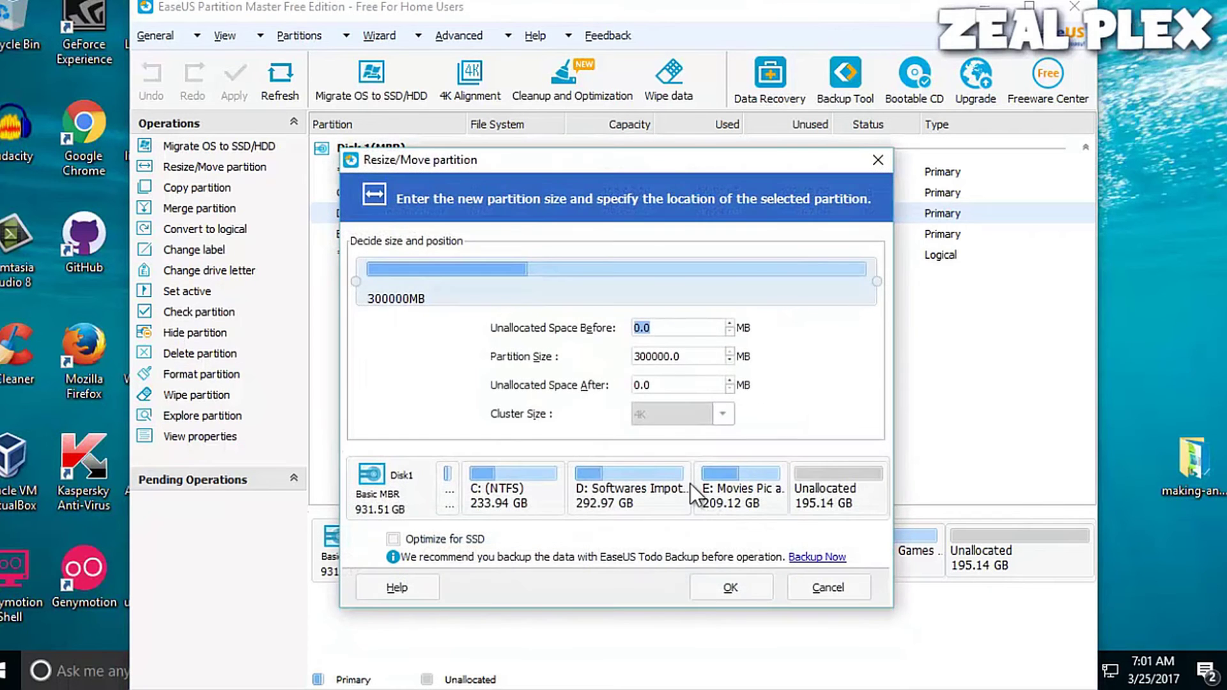
left_click(826, 586)
Move the E: Movies Pic and Games partition to the end of the disk, leaving 199825.5 MB of unallocated space before it
left_click(869, 554)
right_click(886, 555)
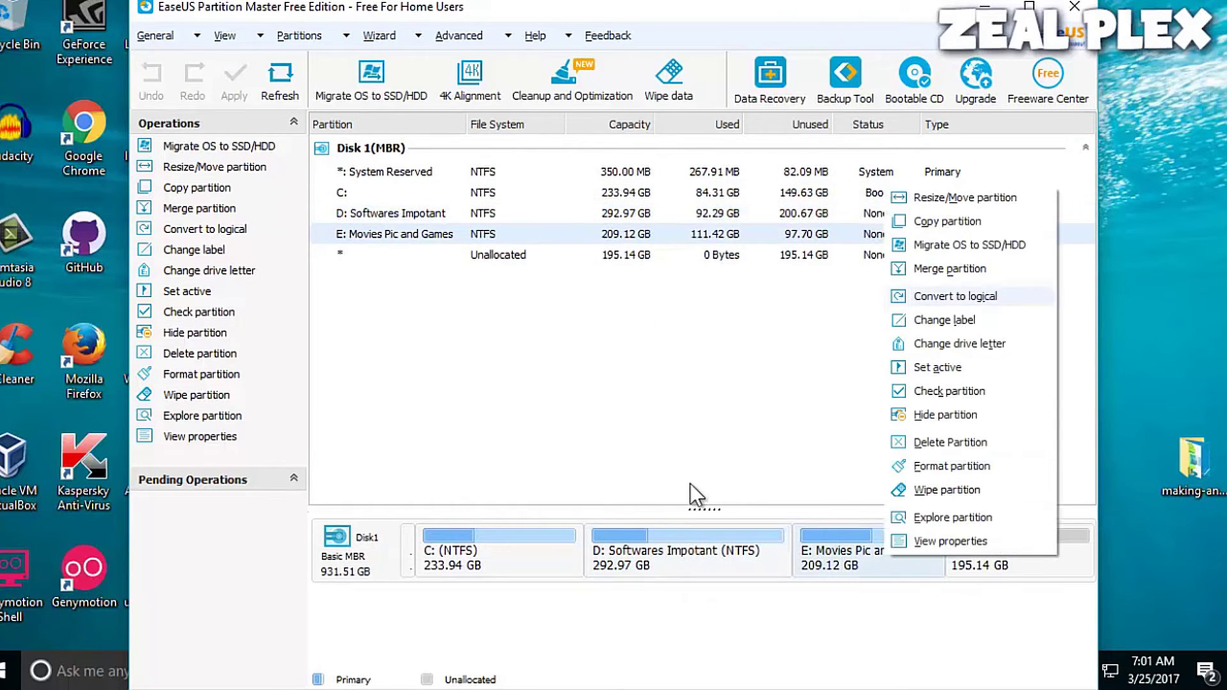
left_click(968, 197)
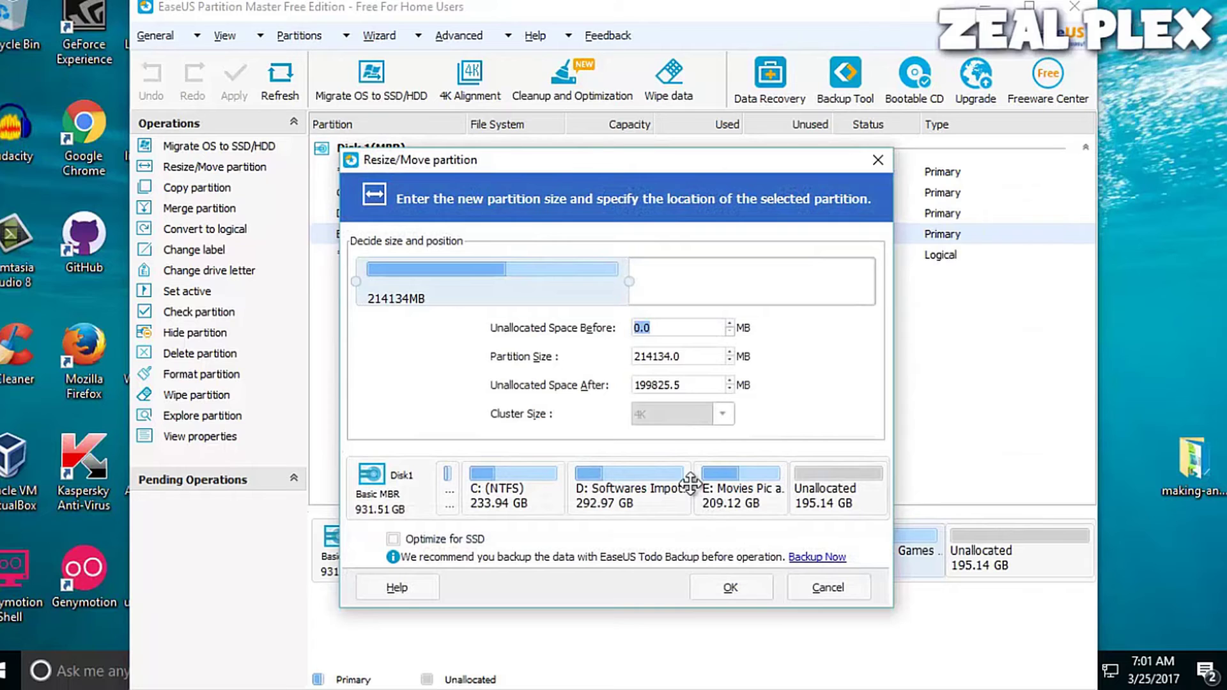
left_click_drag(492, 282, 745, 282)
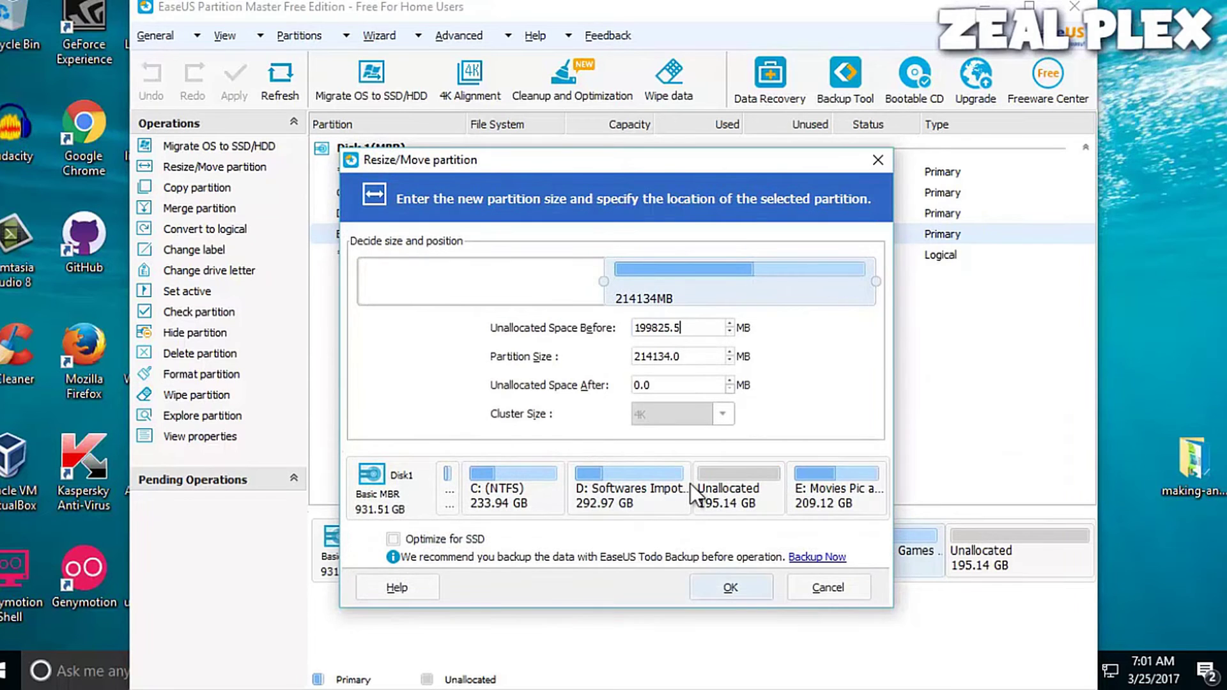
left_click(731, 586)
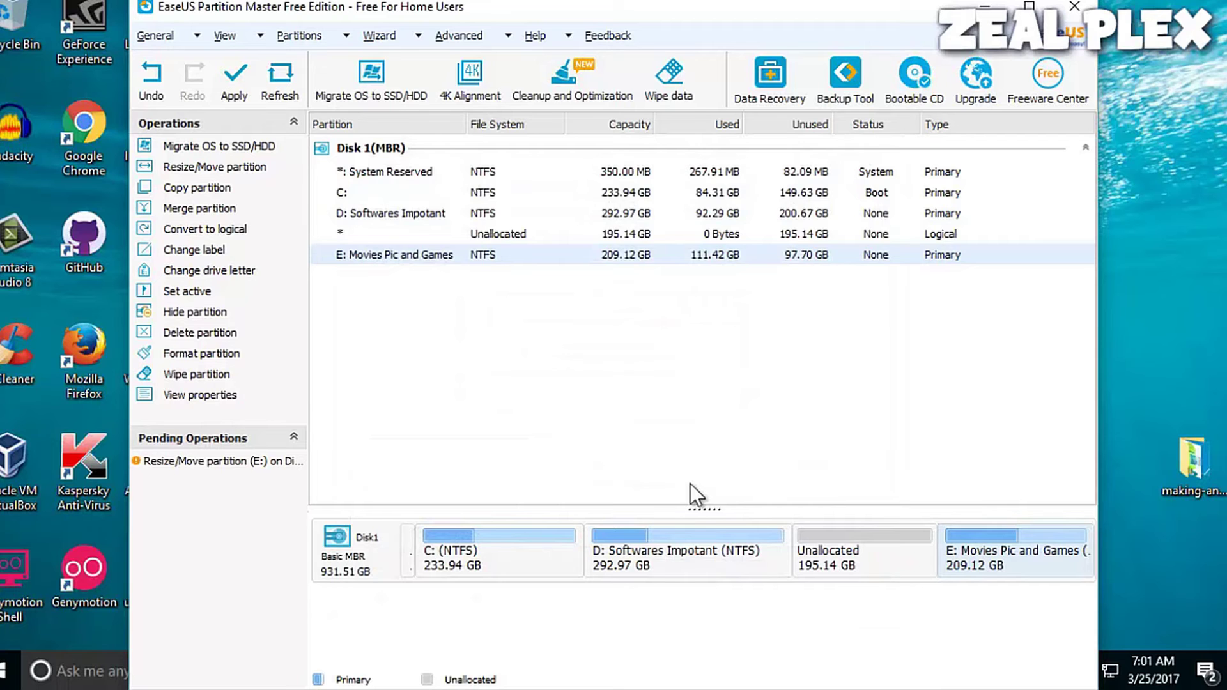
Move the D: Softwares Impotant partition up against E:, leaving 199827.0 MB of unallocated space before it
right_click(740, 568)
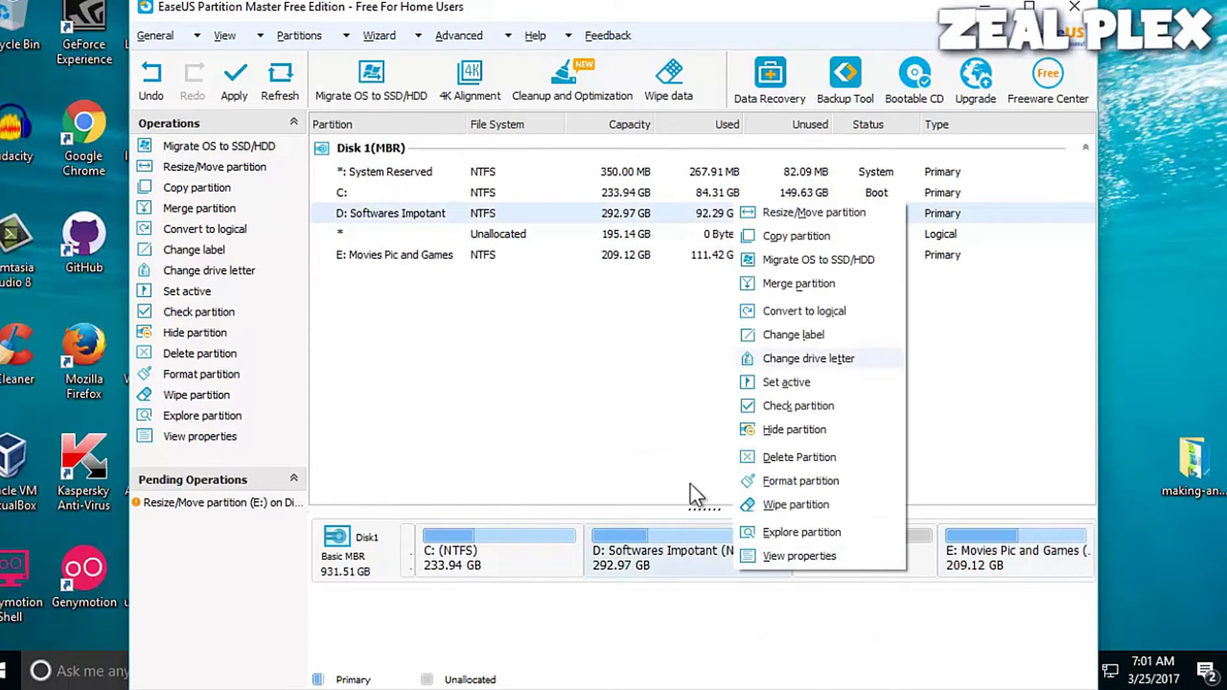
left_click(814, 212)
left_click_drag(513, 281, 716, 281)
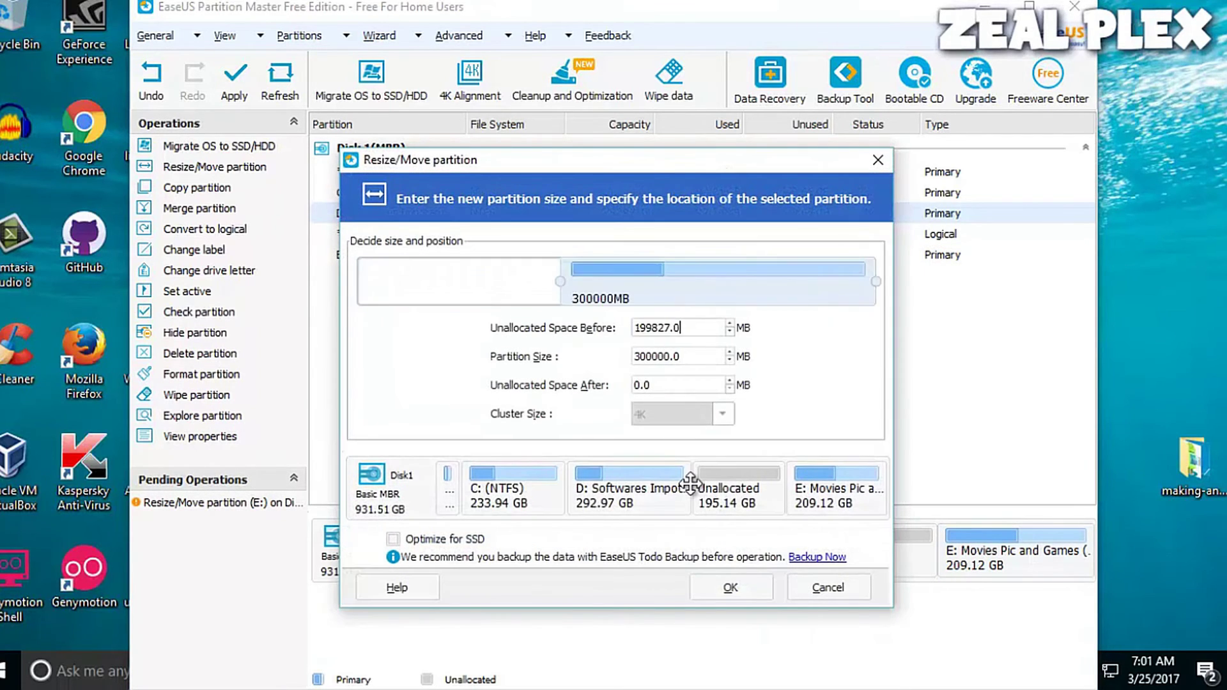
left_click(731, 587)
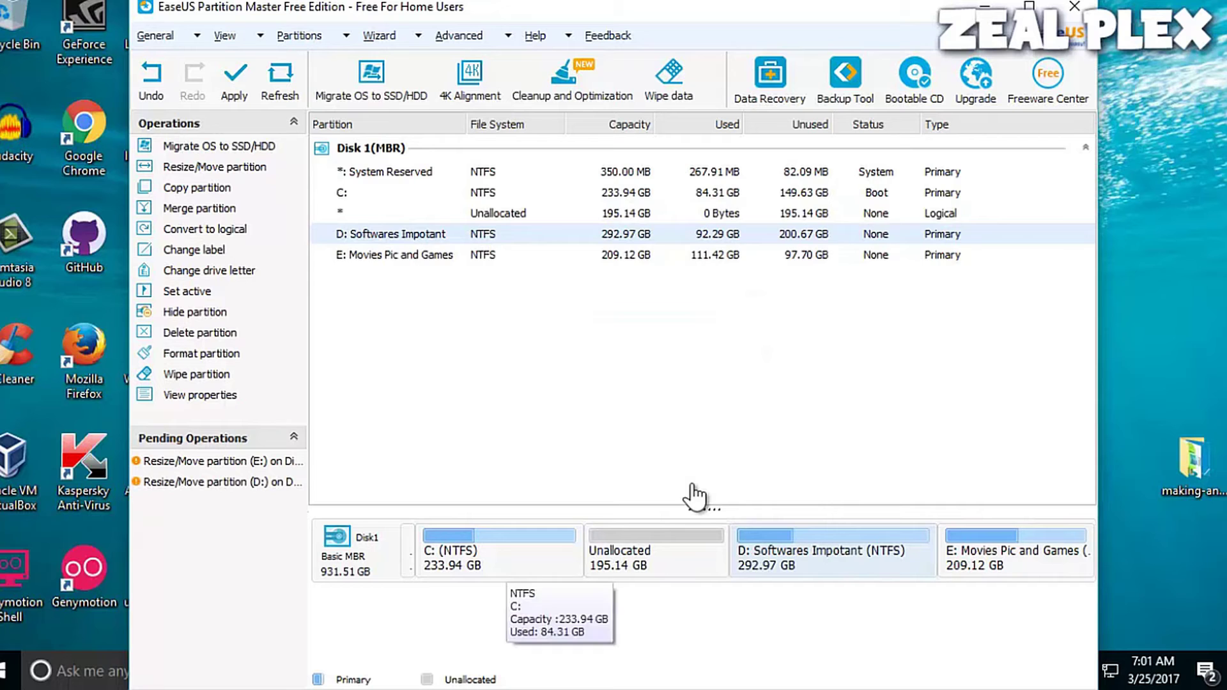
Extend the C: partition into the adjacent unallocated space to a size of about 422.48 GB
right_click(508, 561)
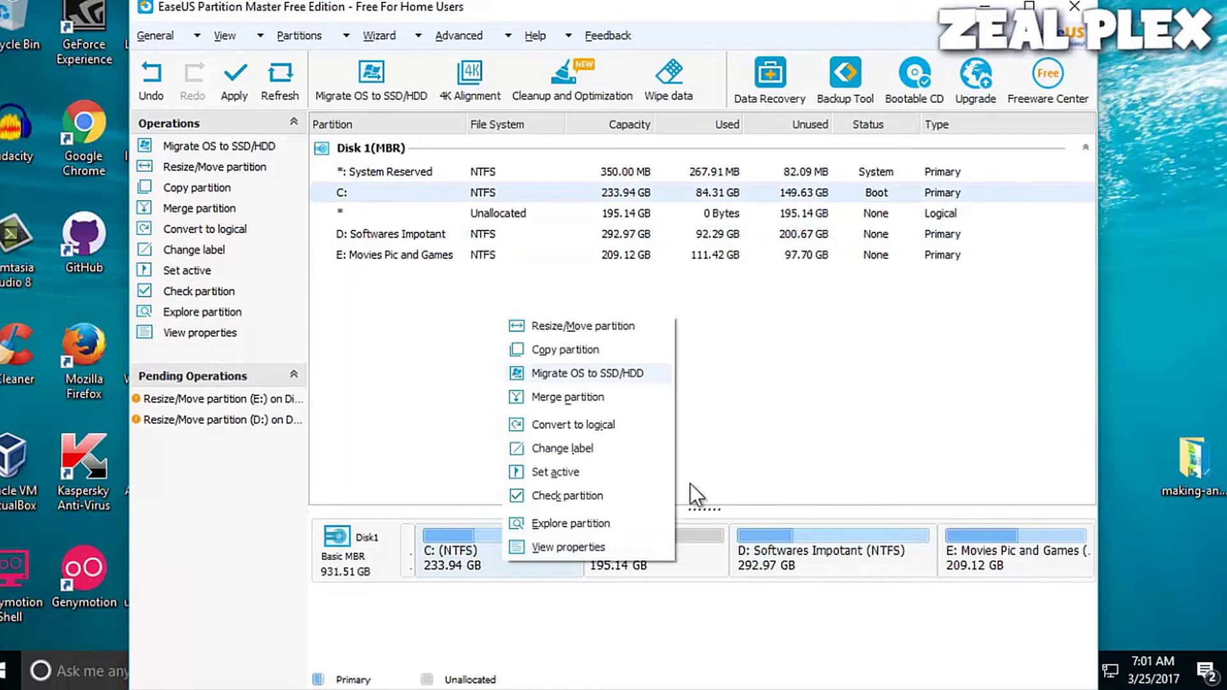
left_click(582, 326)
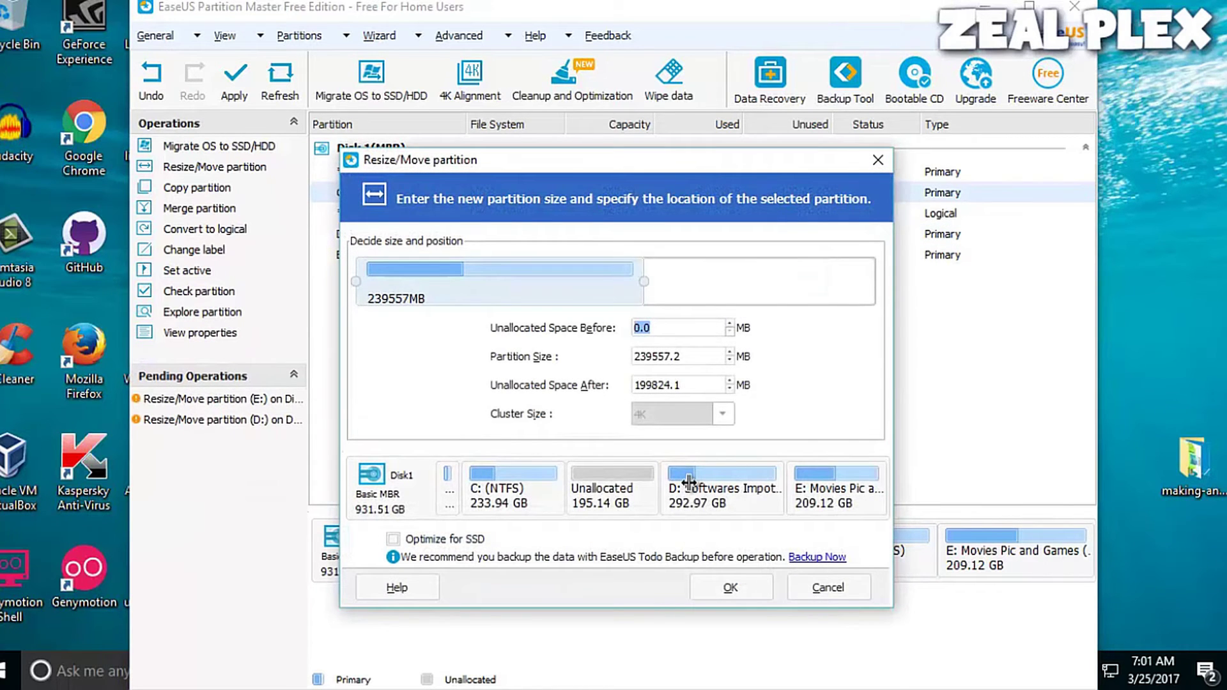
left_click_drag(643, 281, 869, 281)
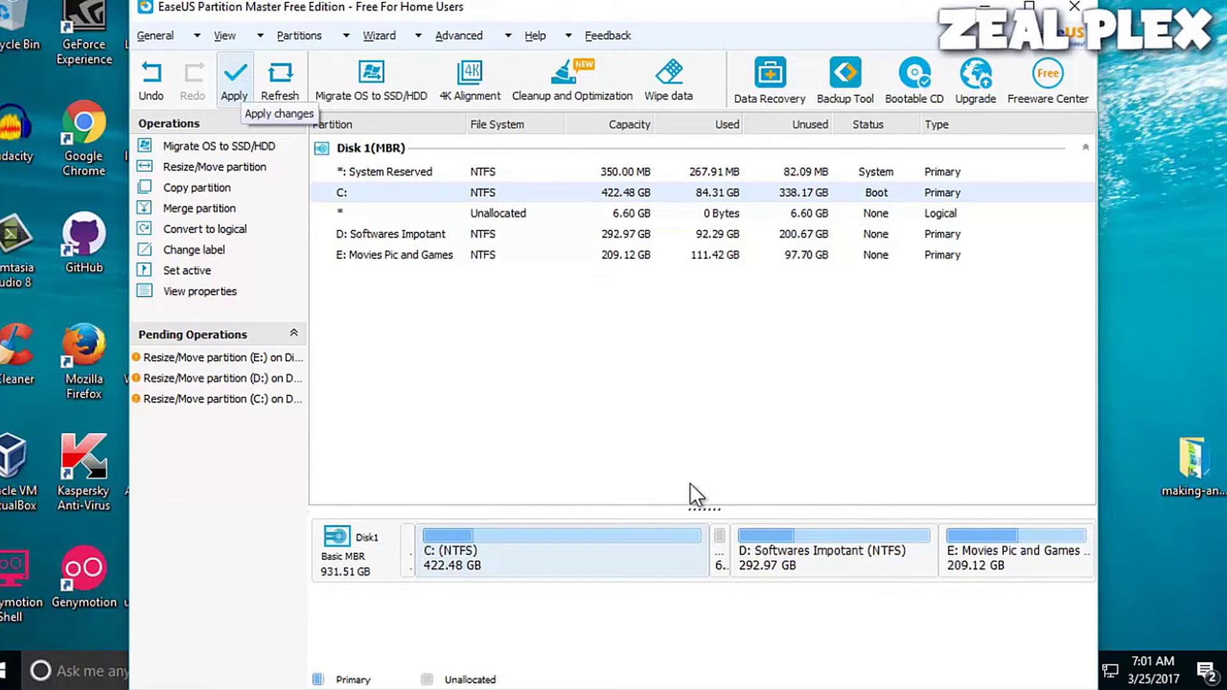
Try to apply the pending partition operations, and exit EaseUS Partition Master without applying the changes
left_click(237, 83)
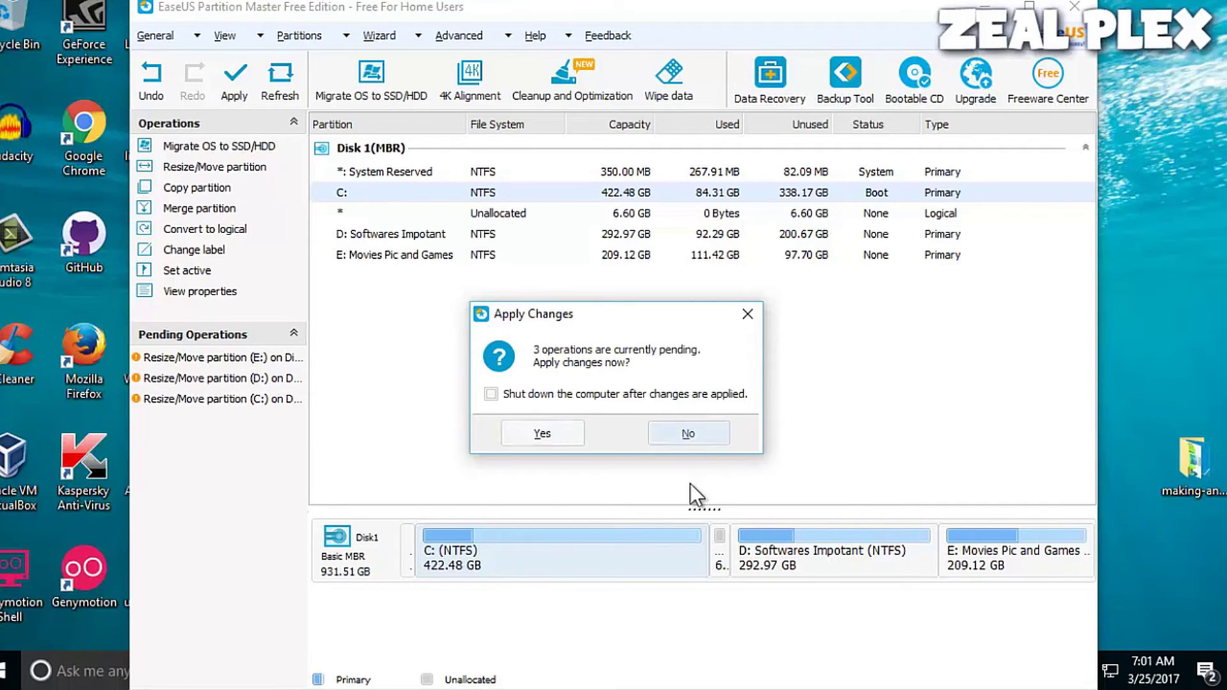
left_click(541, 433)
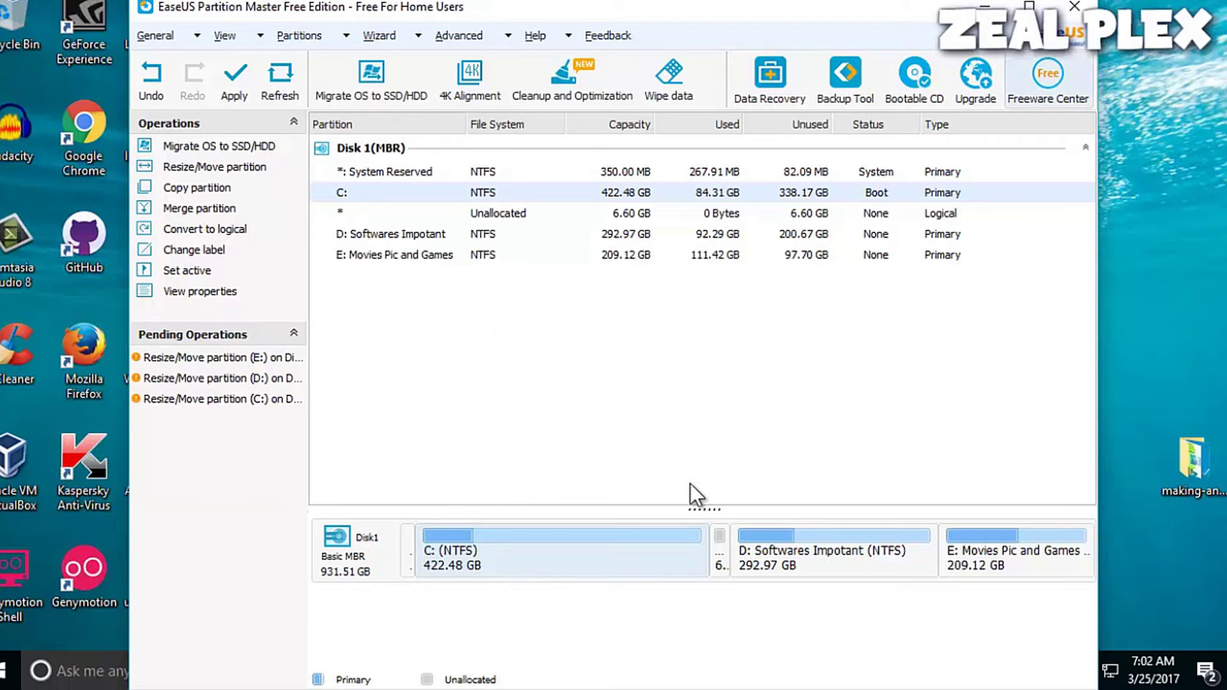
left_click(1075, 7)
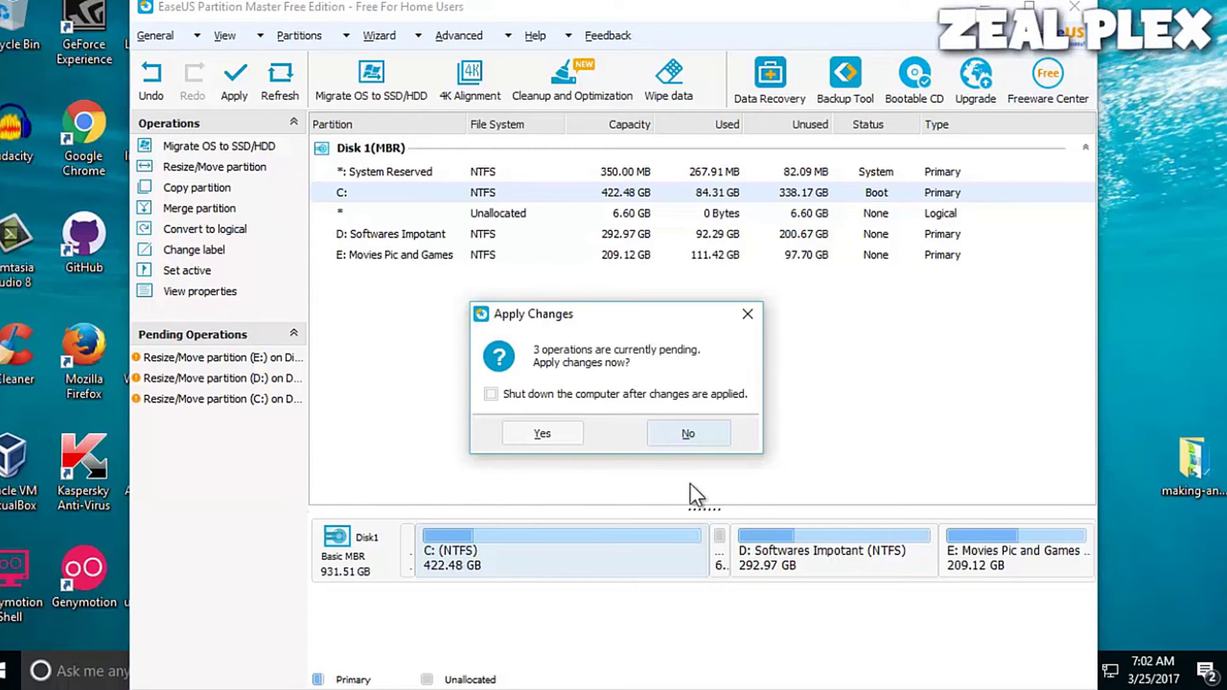
left_click(688, 433)
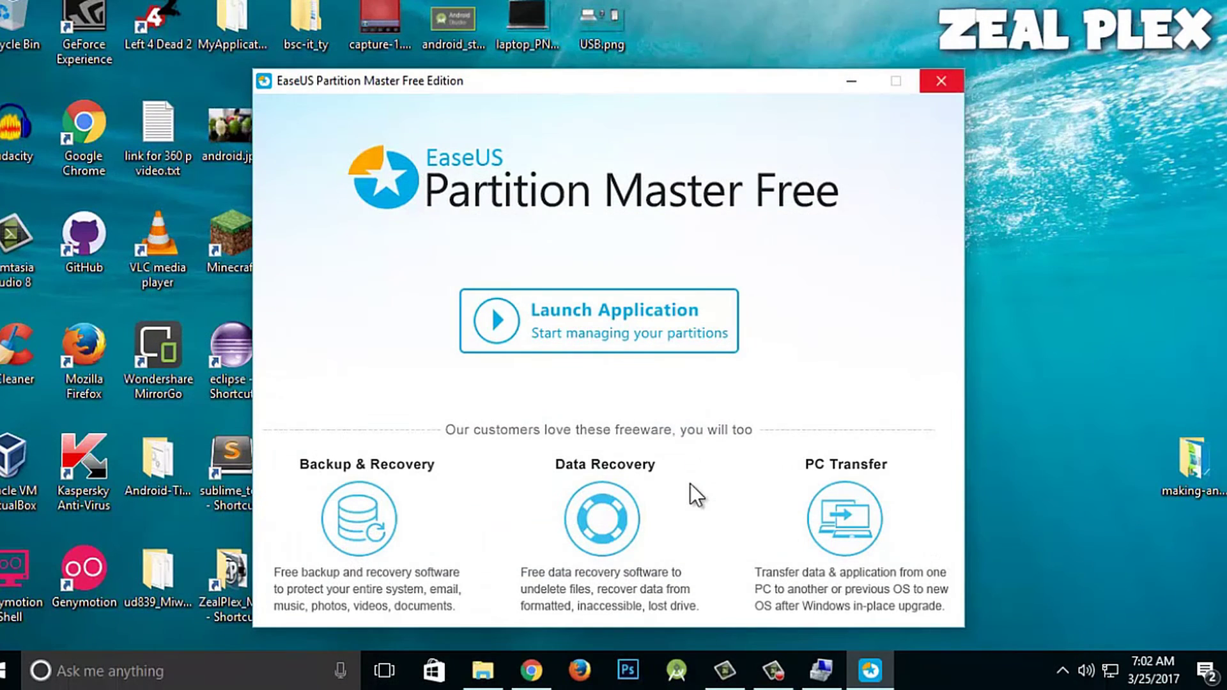
left_click(941, 80)
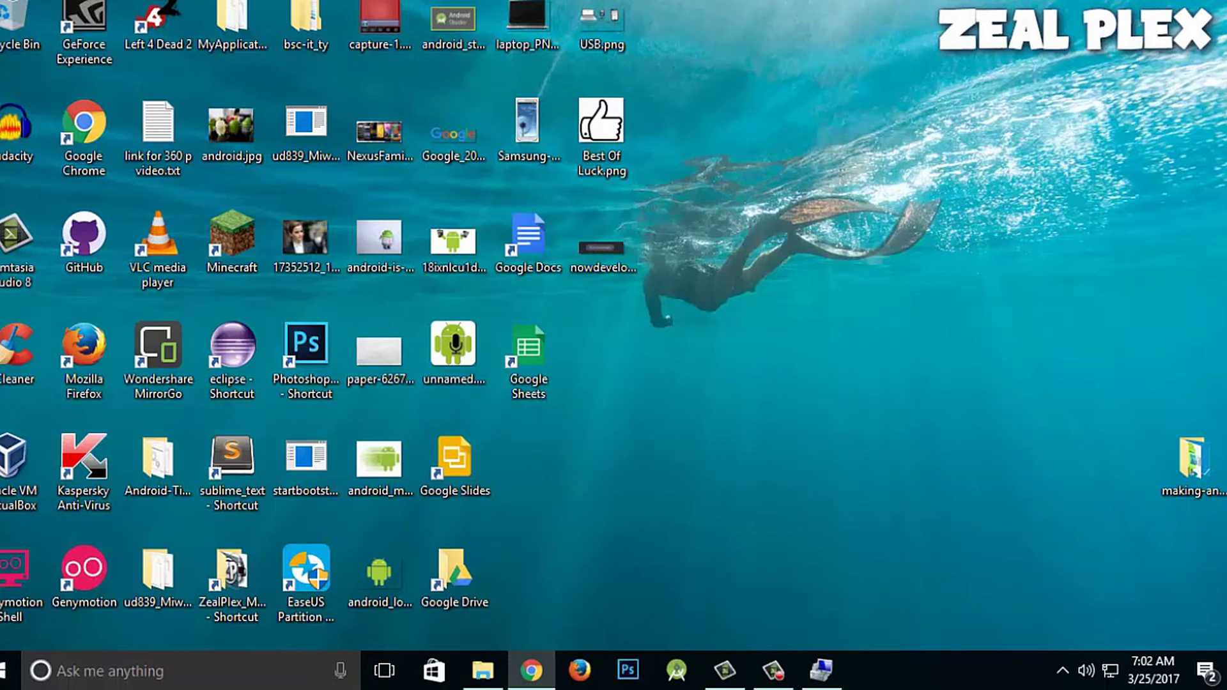
Open This PC from Start in File Explorer to view the sizes and free space of the drives
key("super")
left_click(316, 217)
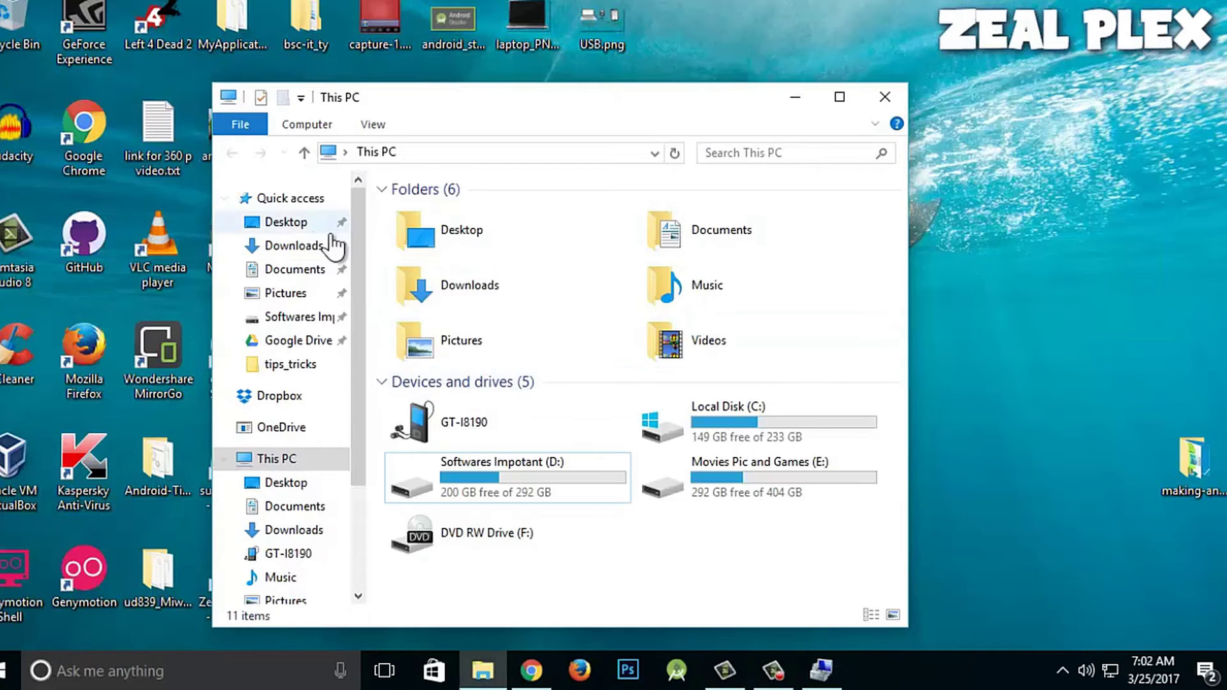
left_click(839, 97)
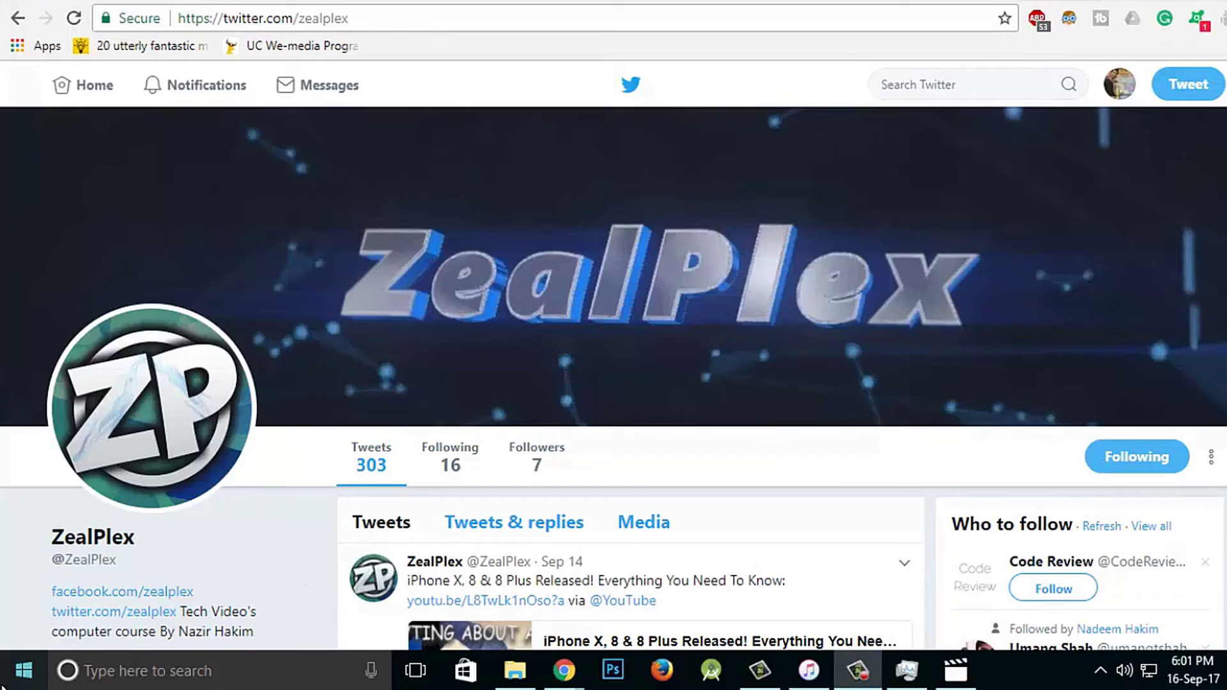
Open Task Manager from the Start button's shortcut list, expand it to full details and look through the running apps
right_click(3, 687)
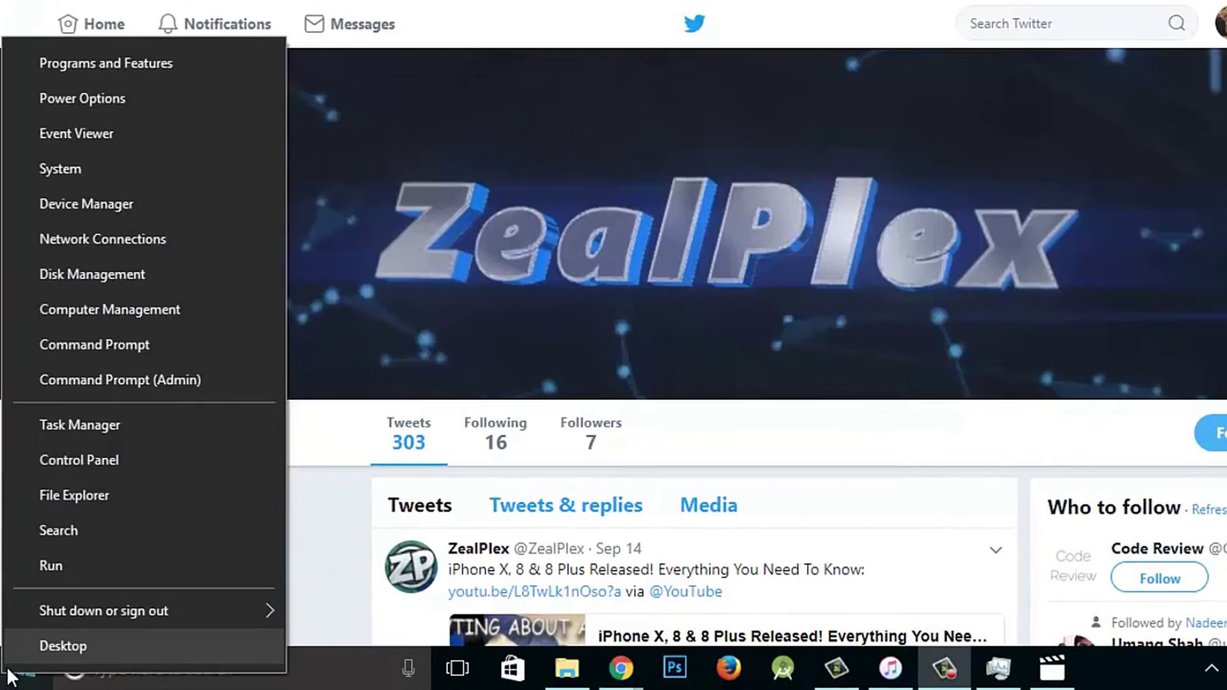
left_click(102, 447)
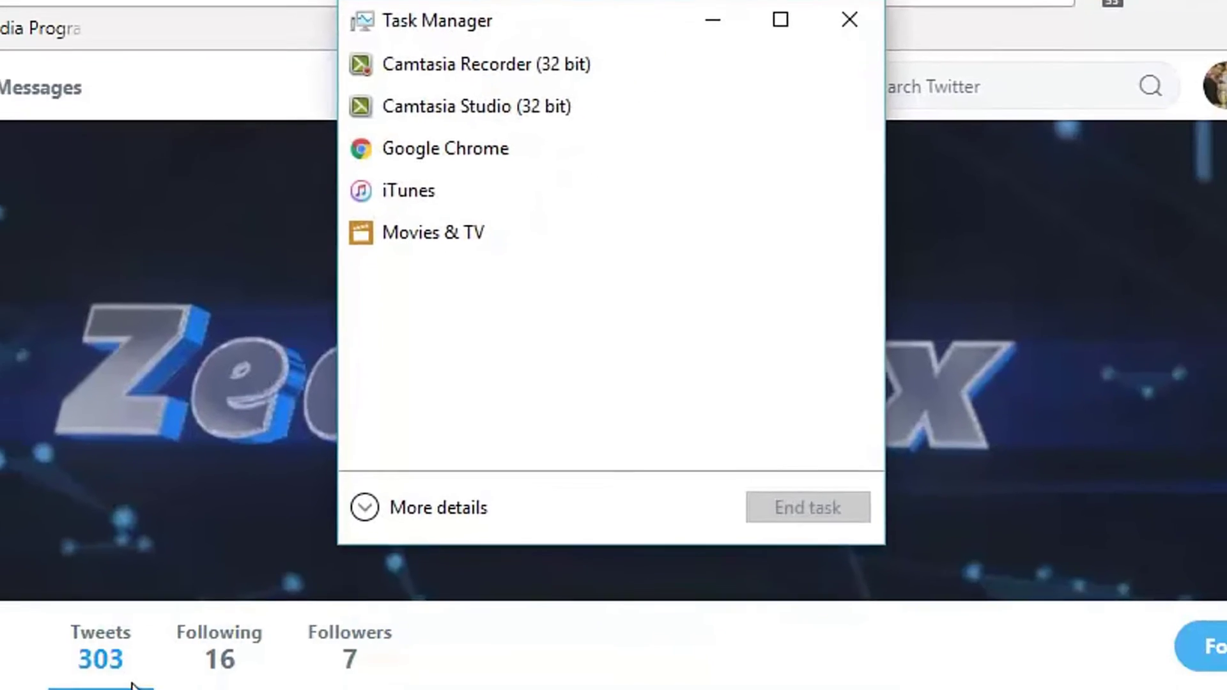
left_click(365, 635)
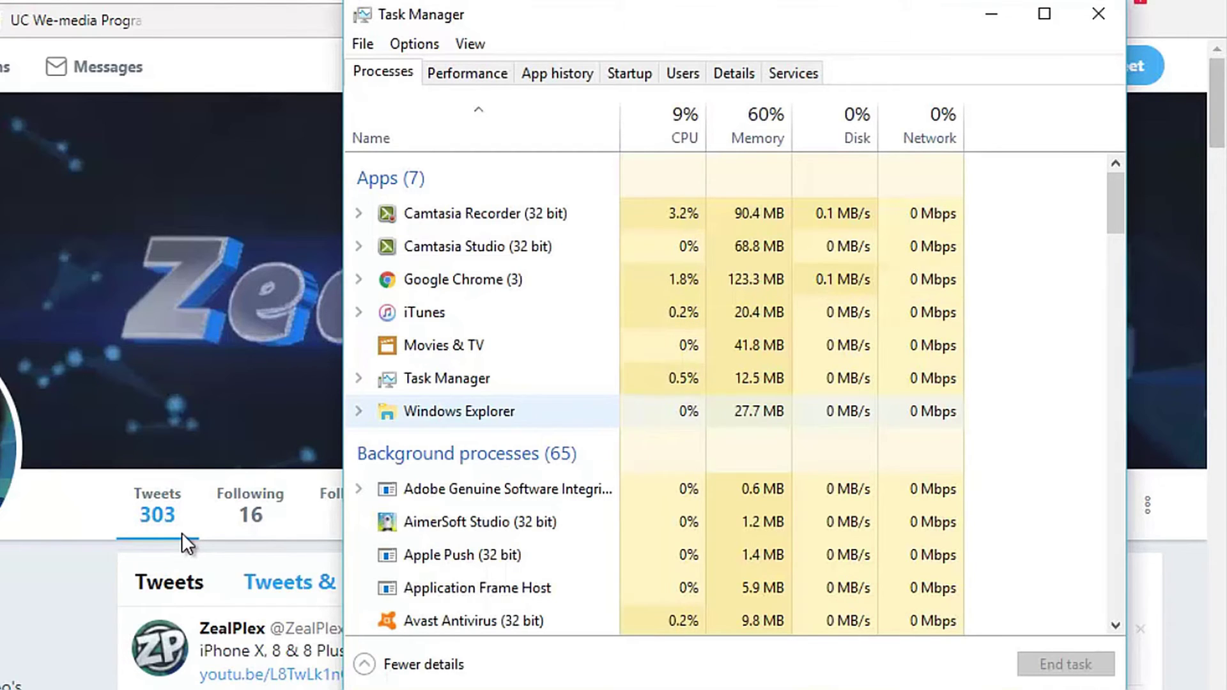
key("Up")
key("Up")
key("Up")
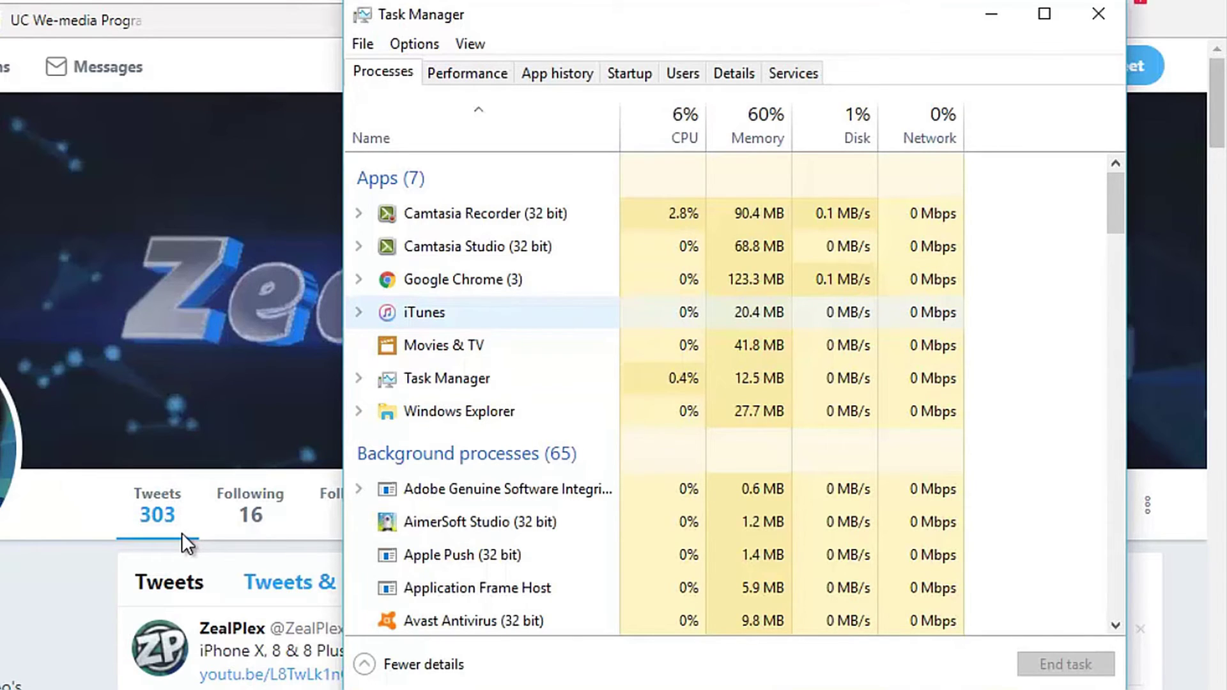
Go to the details entry of iTunes and set the priority of iTunes.exe to Above normal, accepting the change
right_click(521, 310)
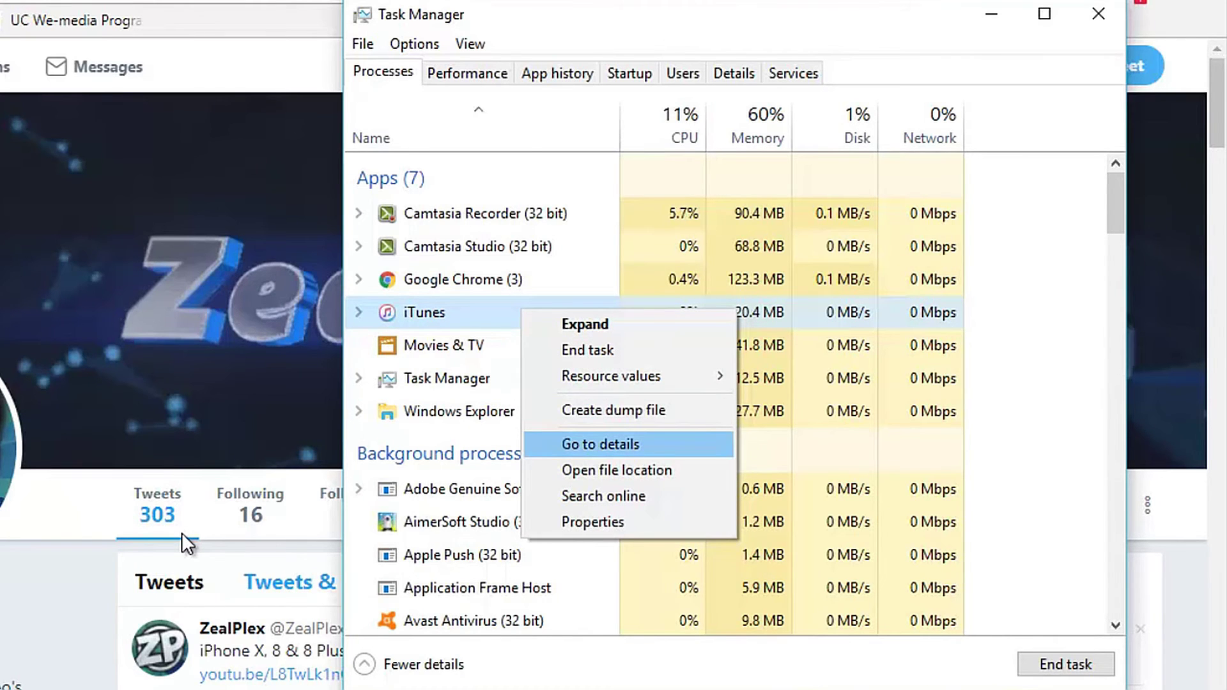
left_click(601, 444)
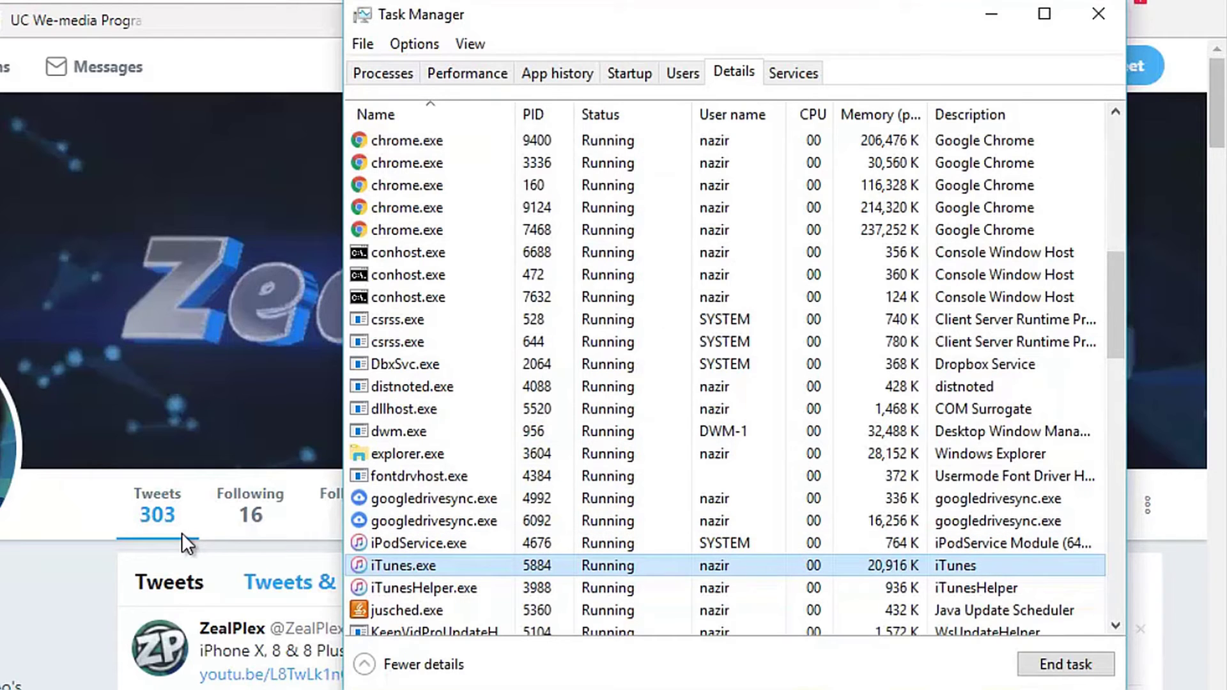
right_click(567, 560)
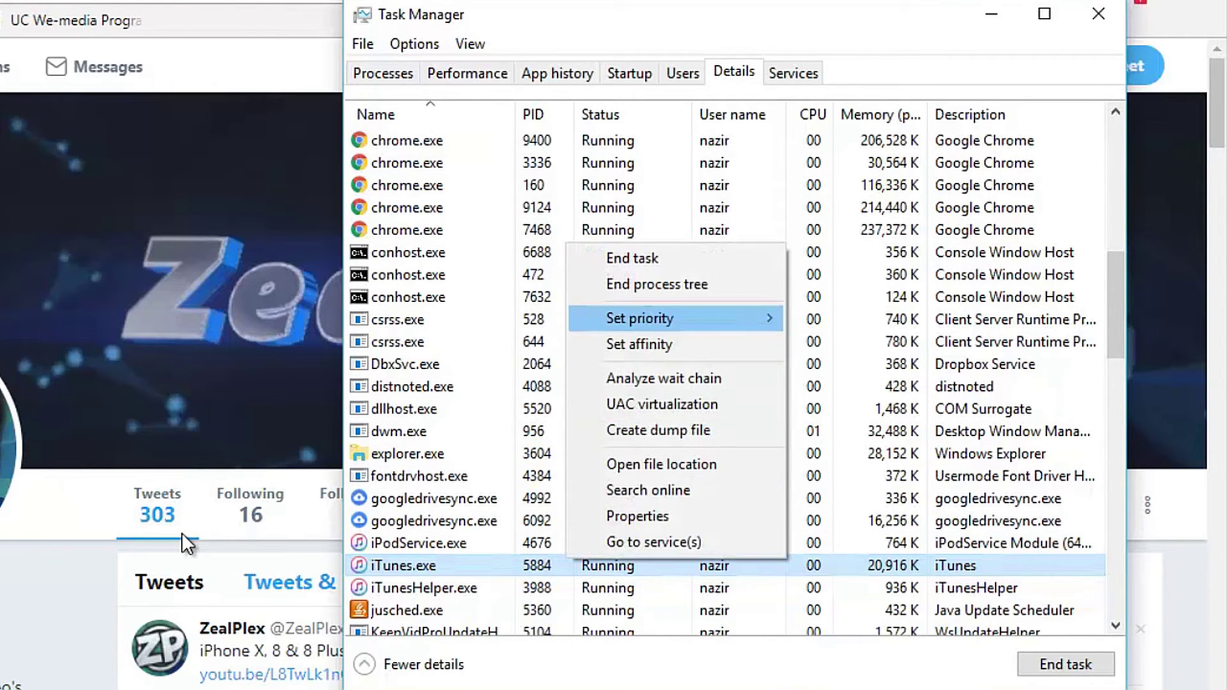
mouse_move(639, 318)
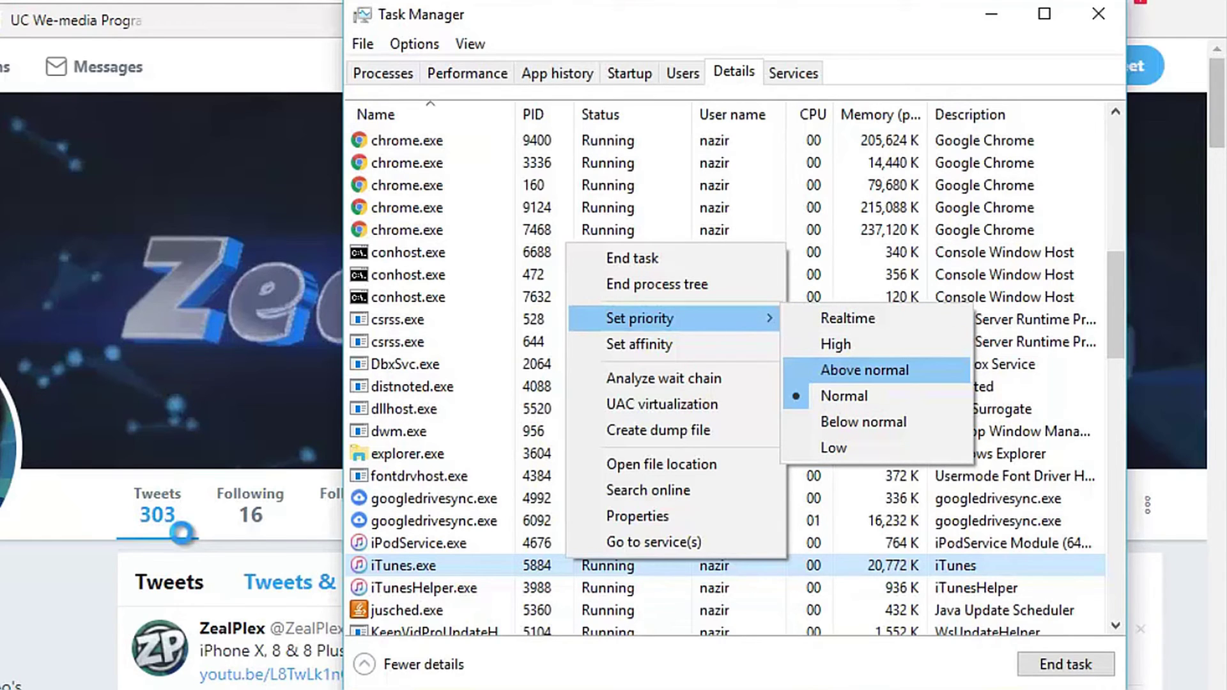
left_click(865, 370)
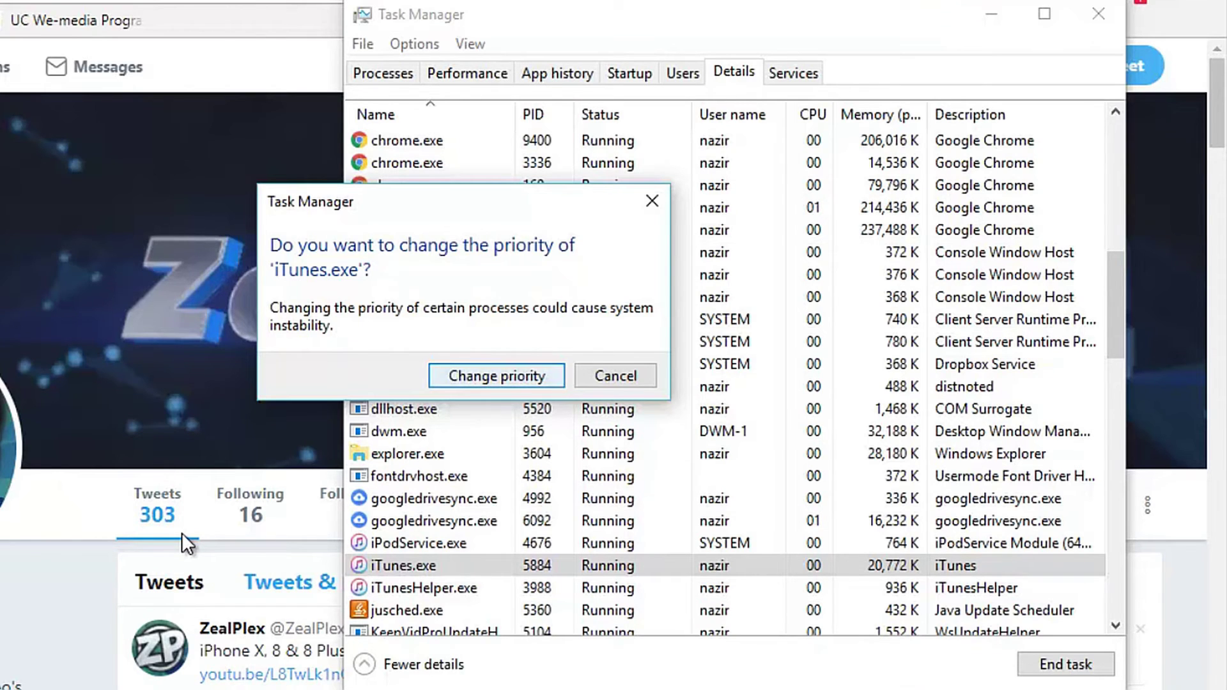
key("Return")
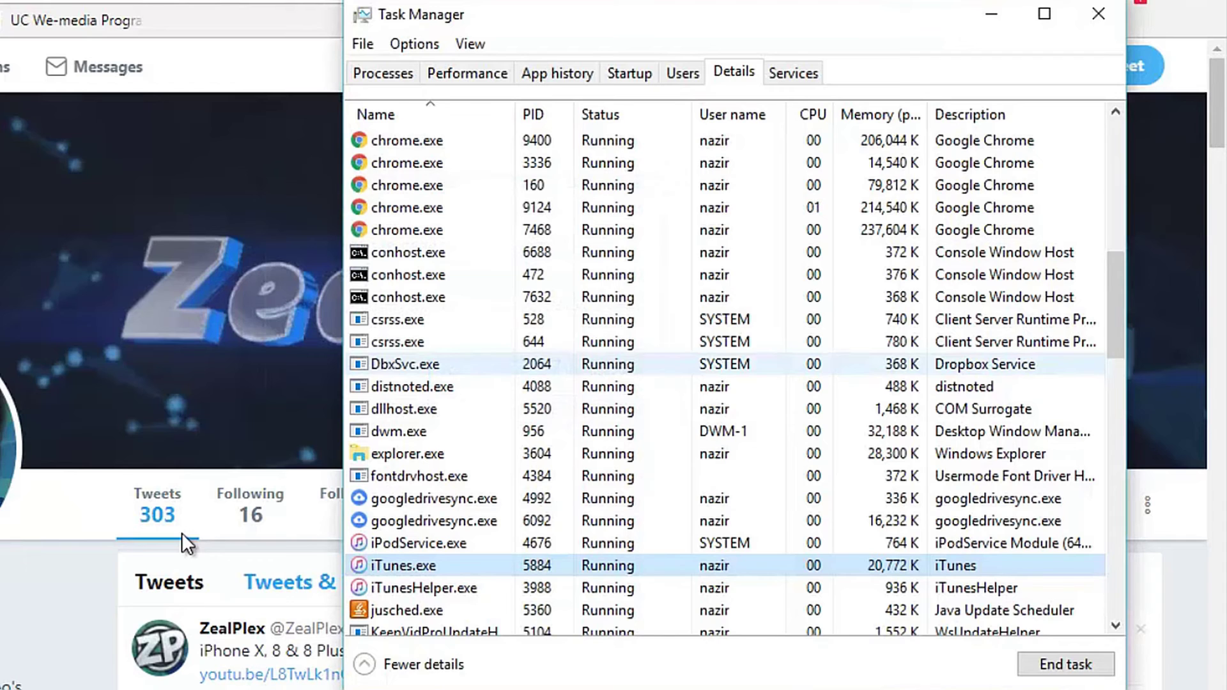
Check the priority options of iTunes.exe without changing them, and close Task Manager
right_click(582, 570)
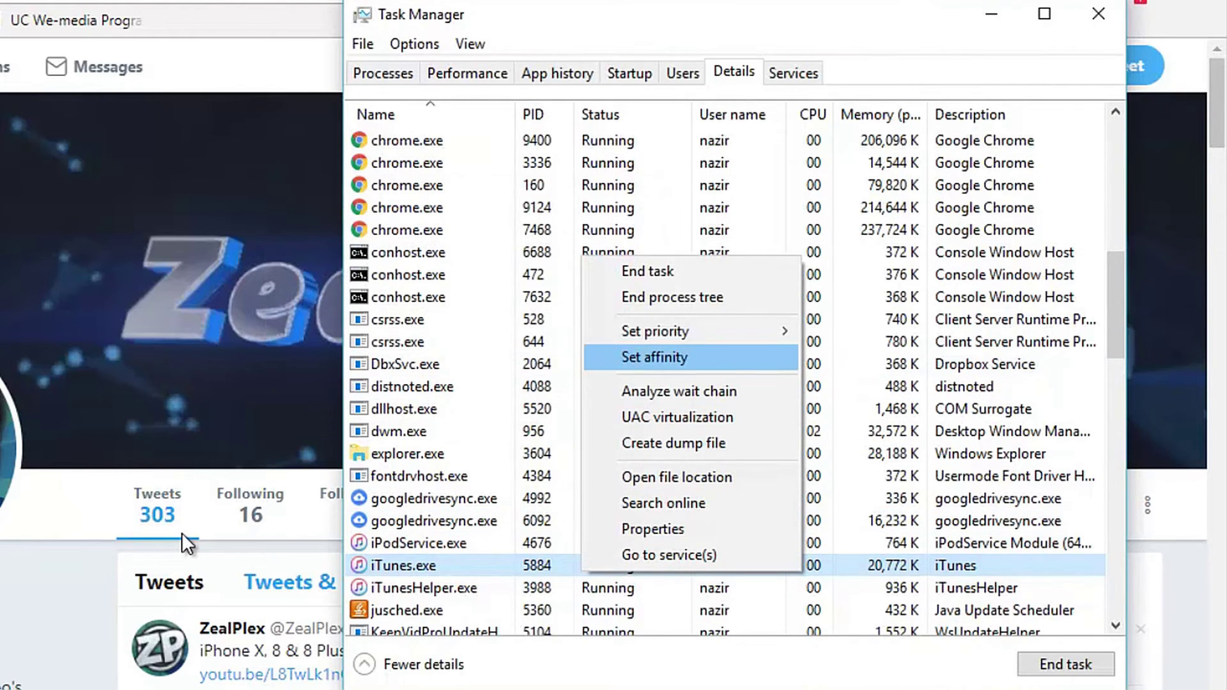
mouse_move(690, 331)
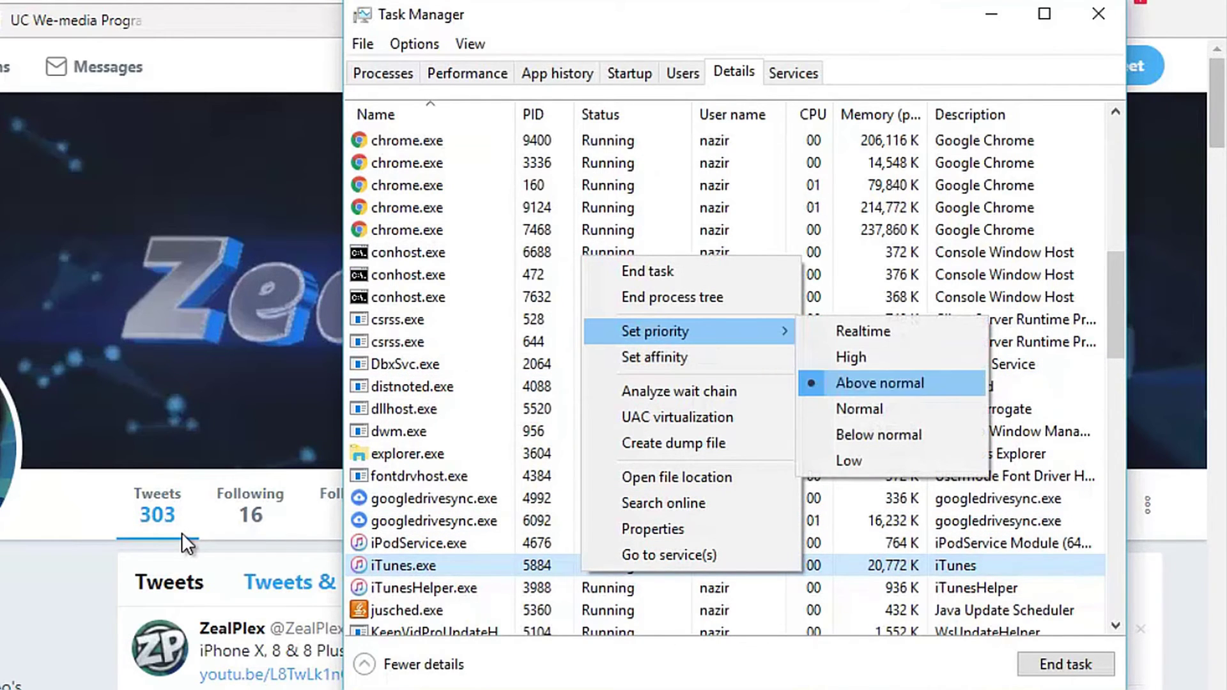
key("Escape")
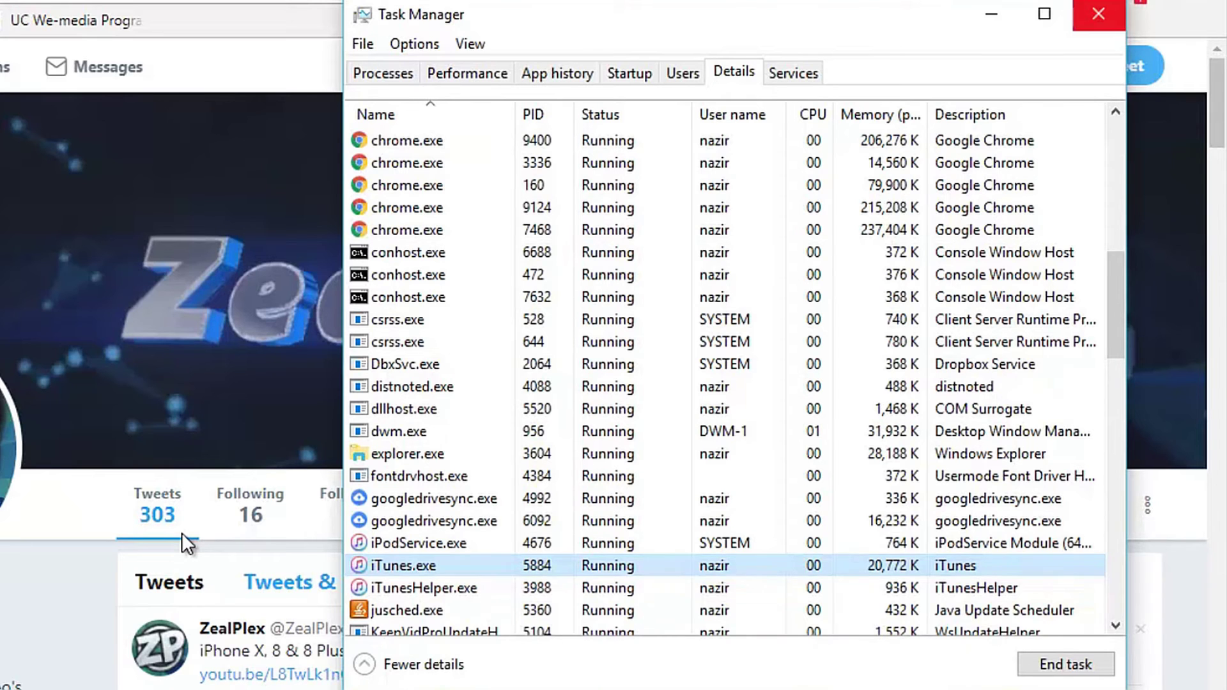
left_click(1099, 14)
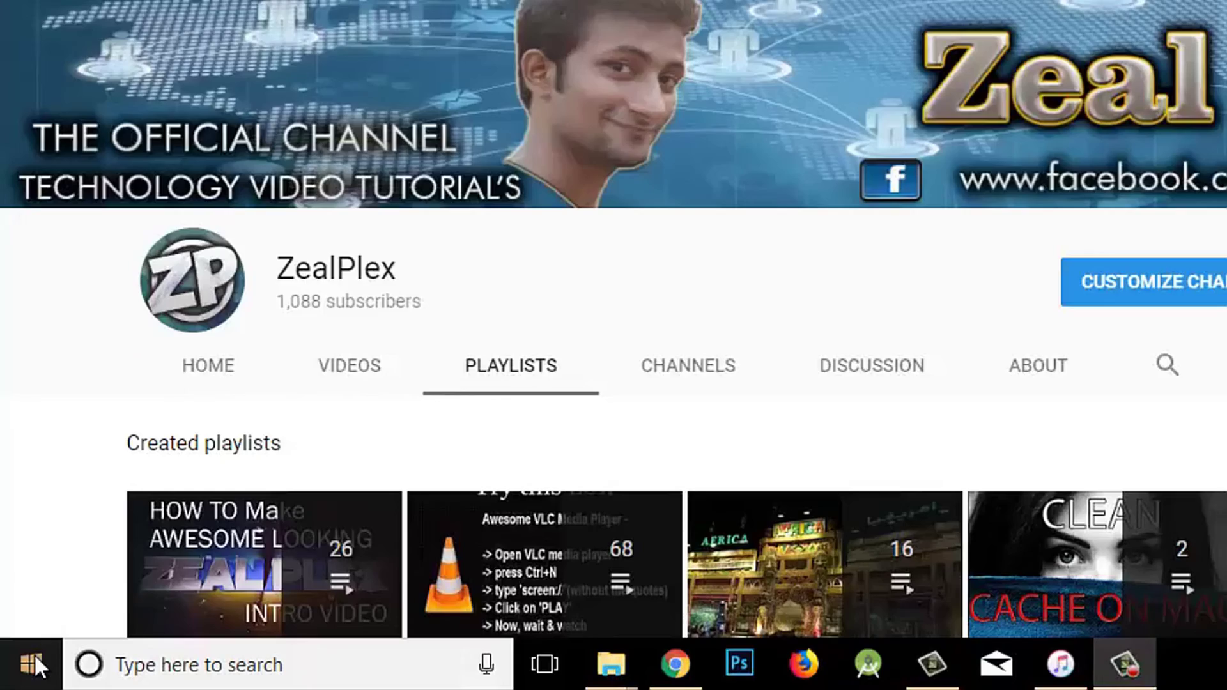
Open Windows Settings and go to the notification options under System > Notifications & actions
right_click(33, 653)
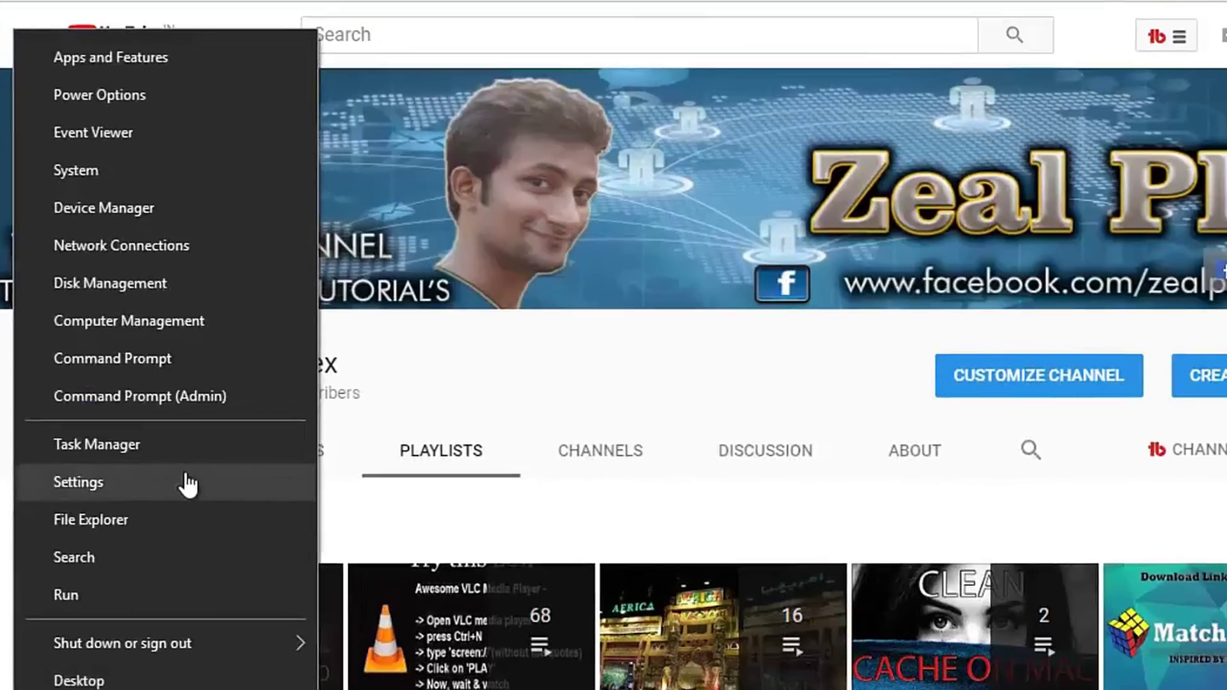
left_click(187, 484)
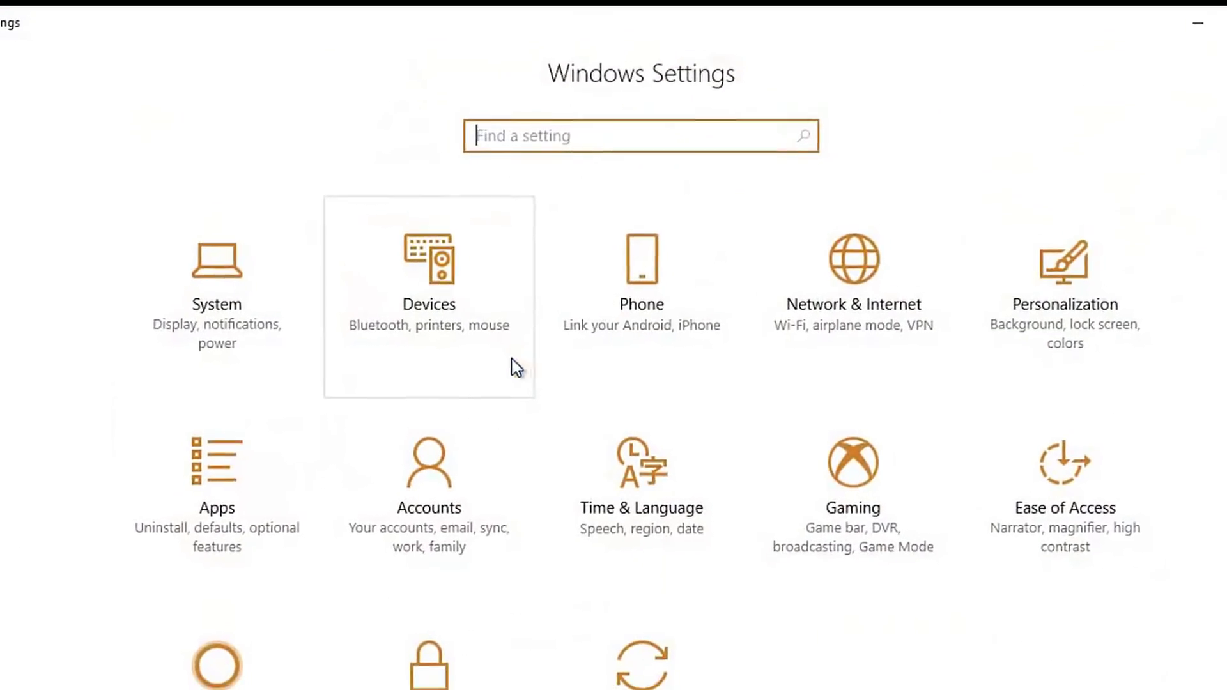
left_click(276, 312)
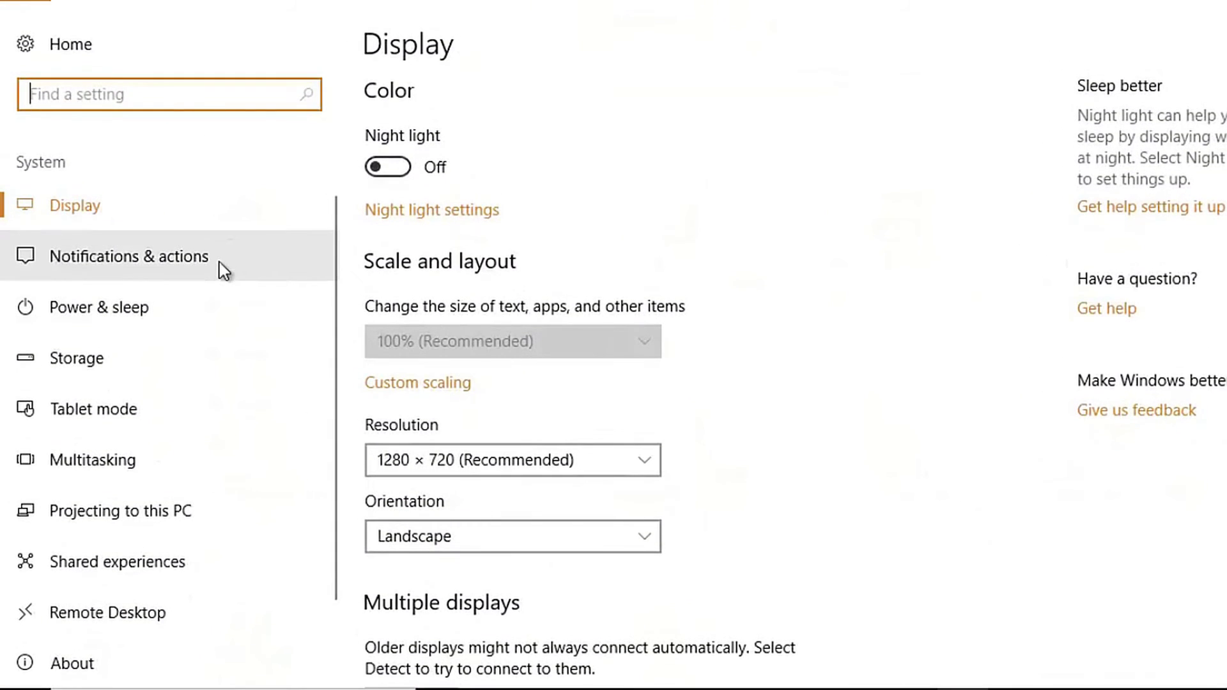
left_click(220, 262)
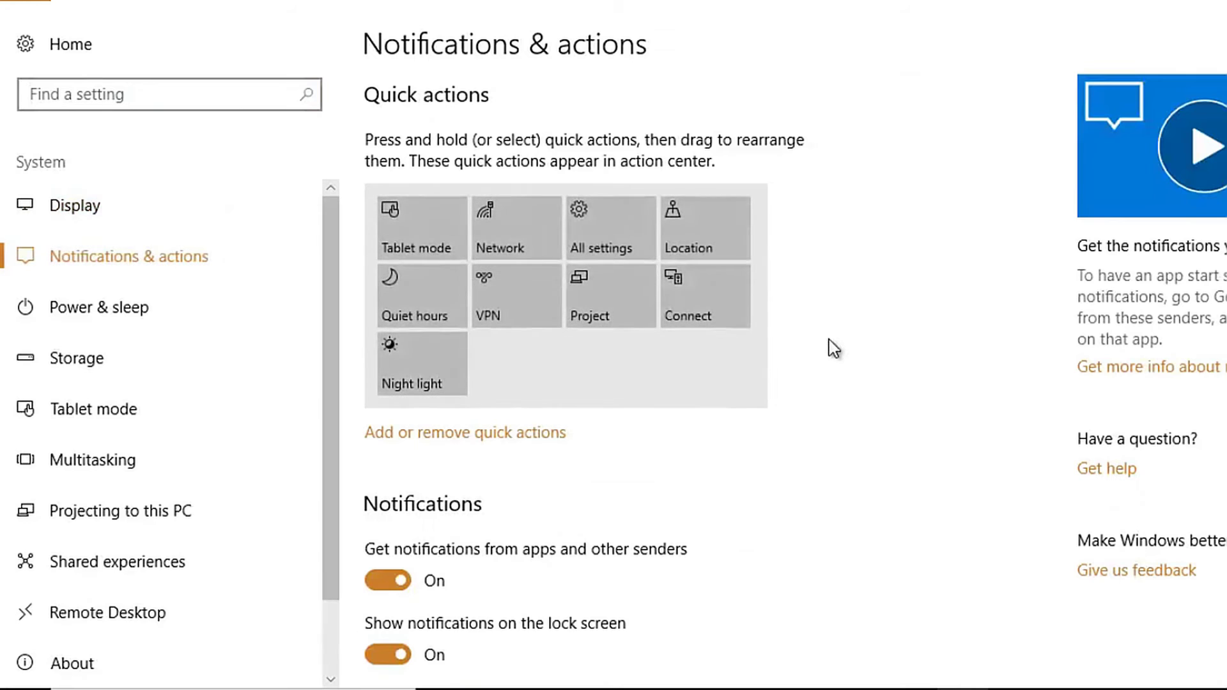
scroll(834, 350, "down", 5)
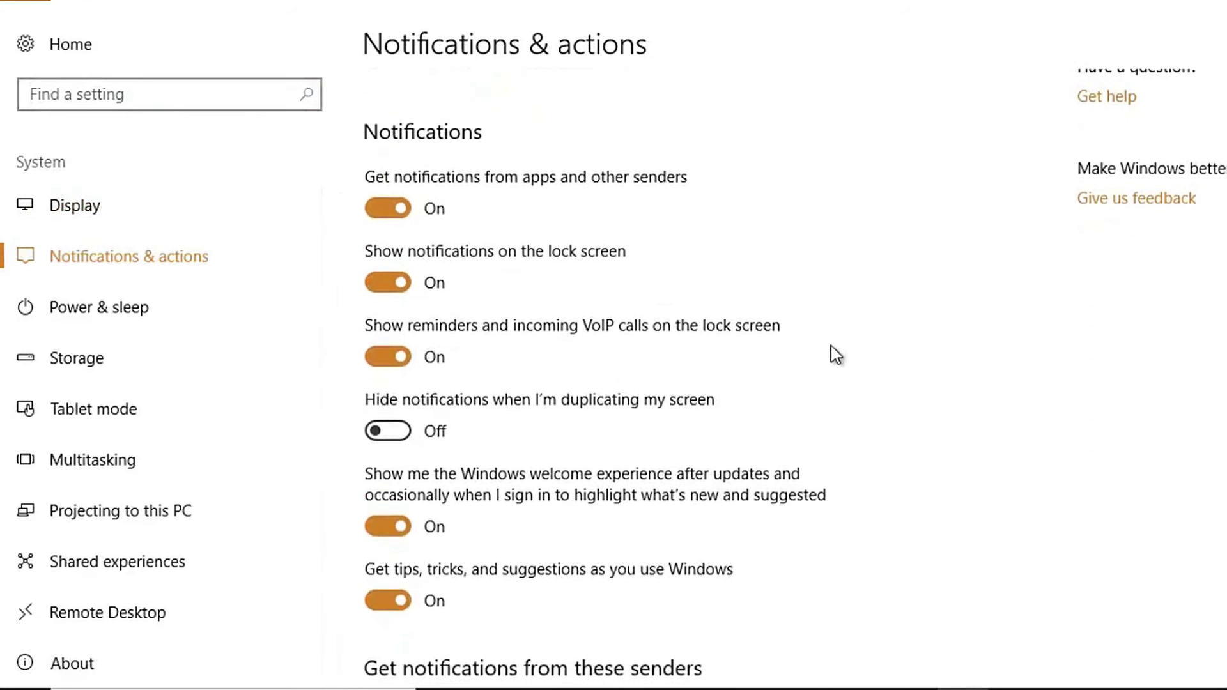
scroll(830, 358, "down", 1)
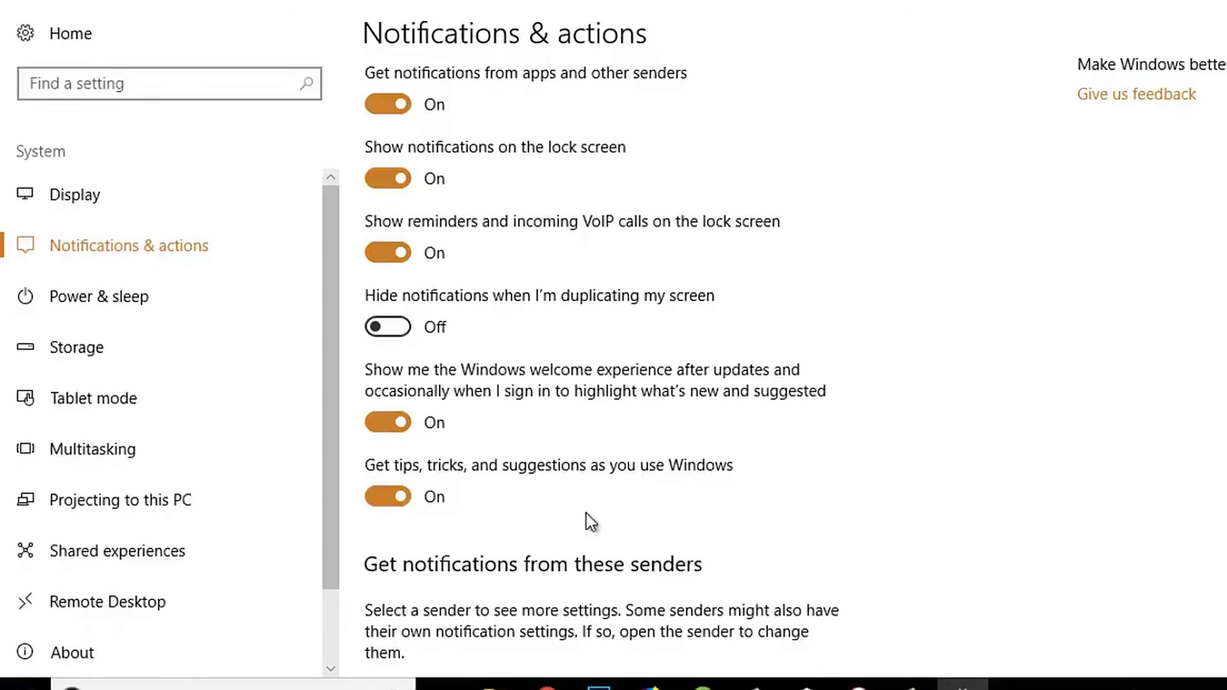
Open Task Manager from the Start shortcut list, look through the background processes, and return to Settings
right_click(25, 680)
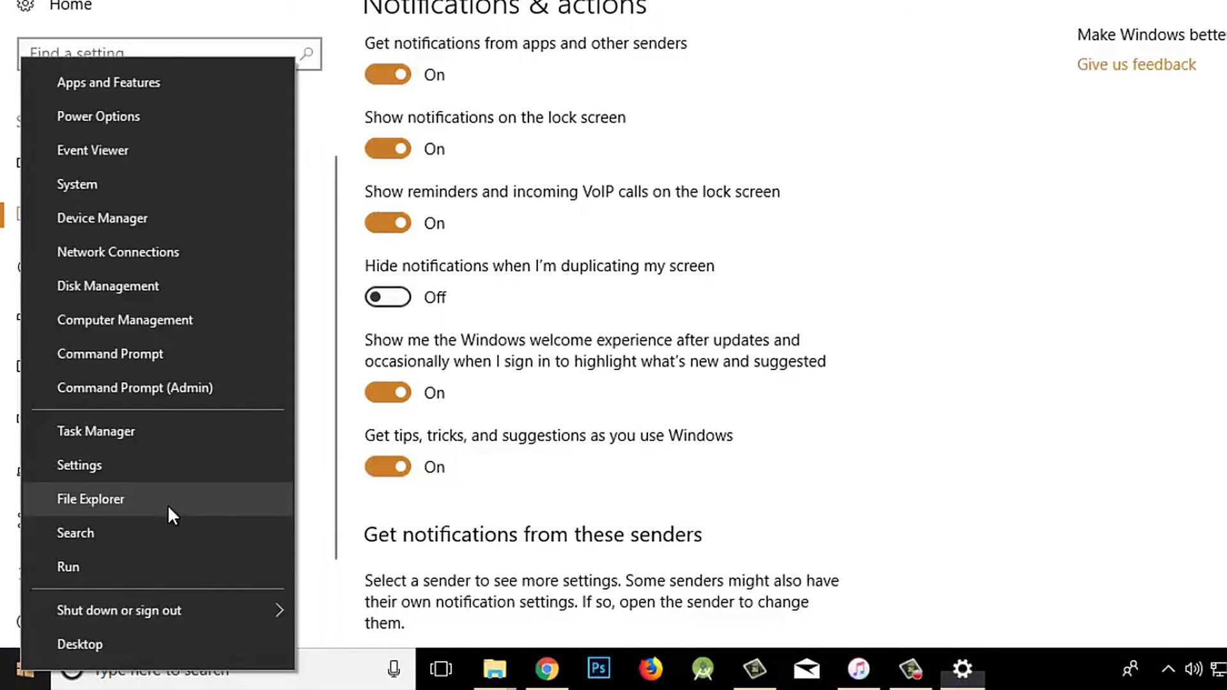
left_click(174, 444)
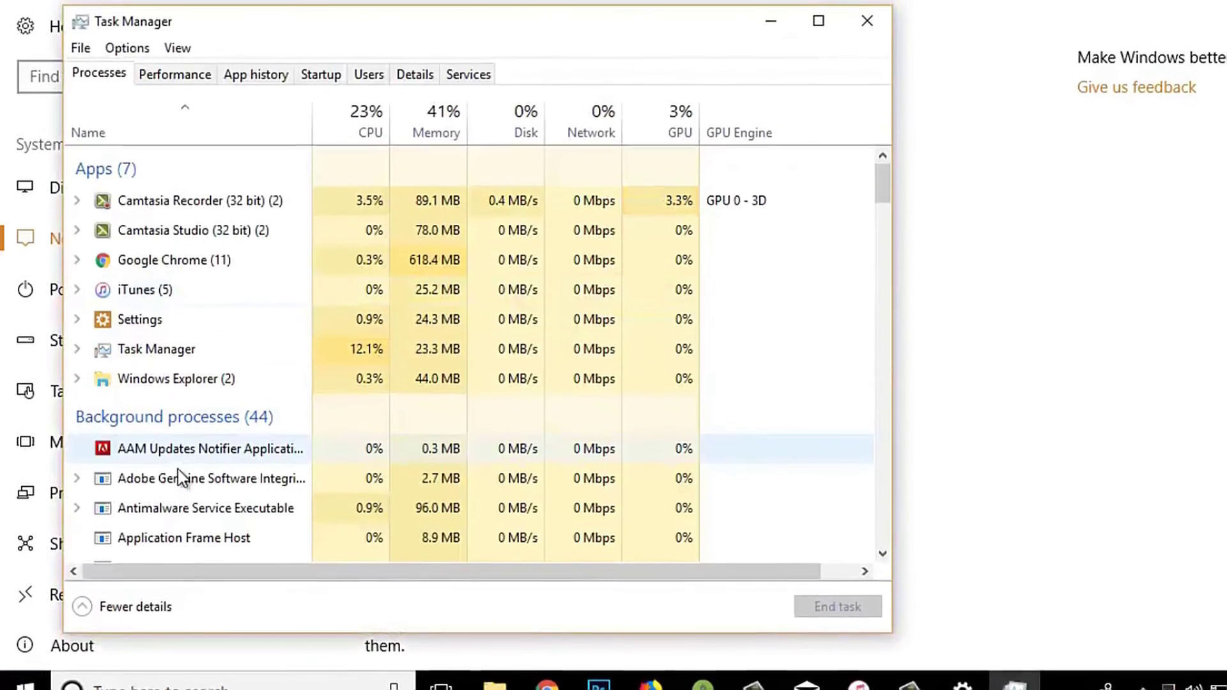
scroll(178, 473, "down", 10)
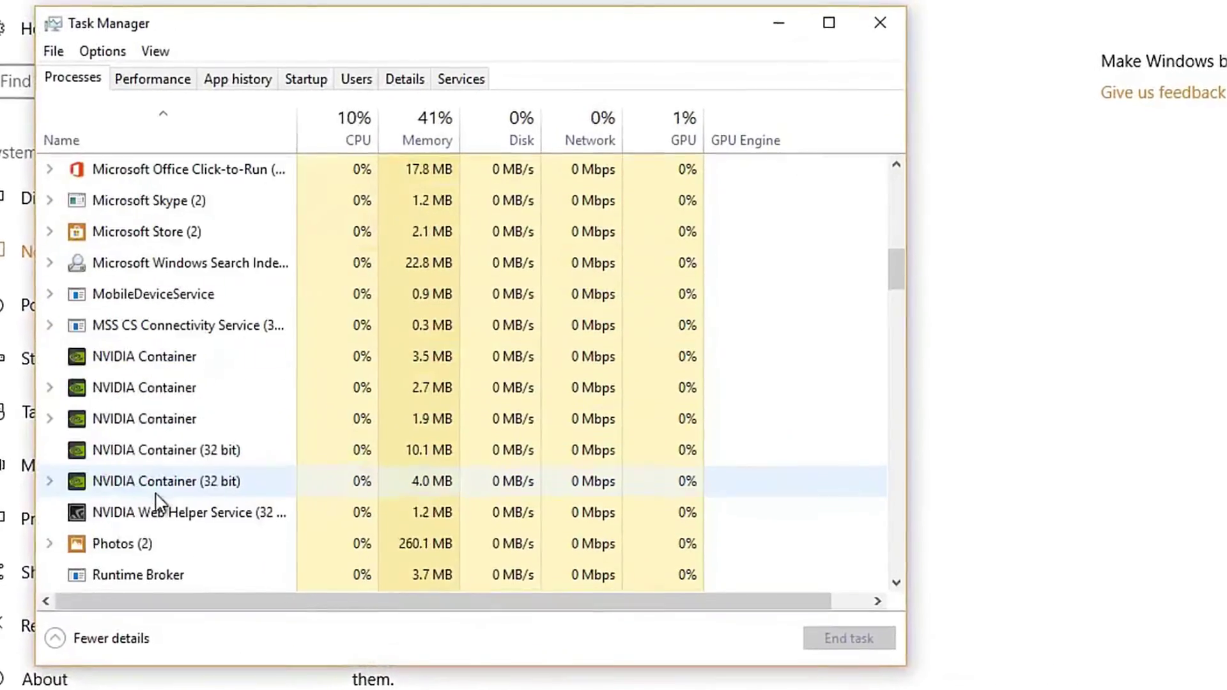
scroll(155, 495, "down", 1)
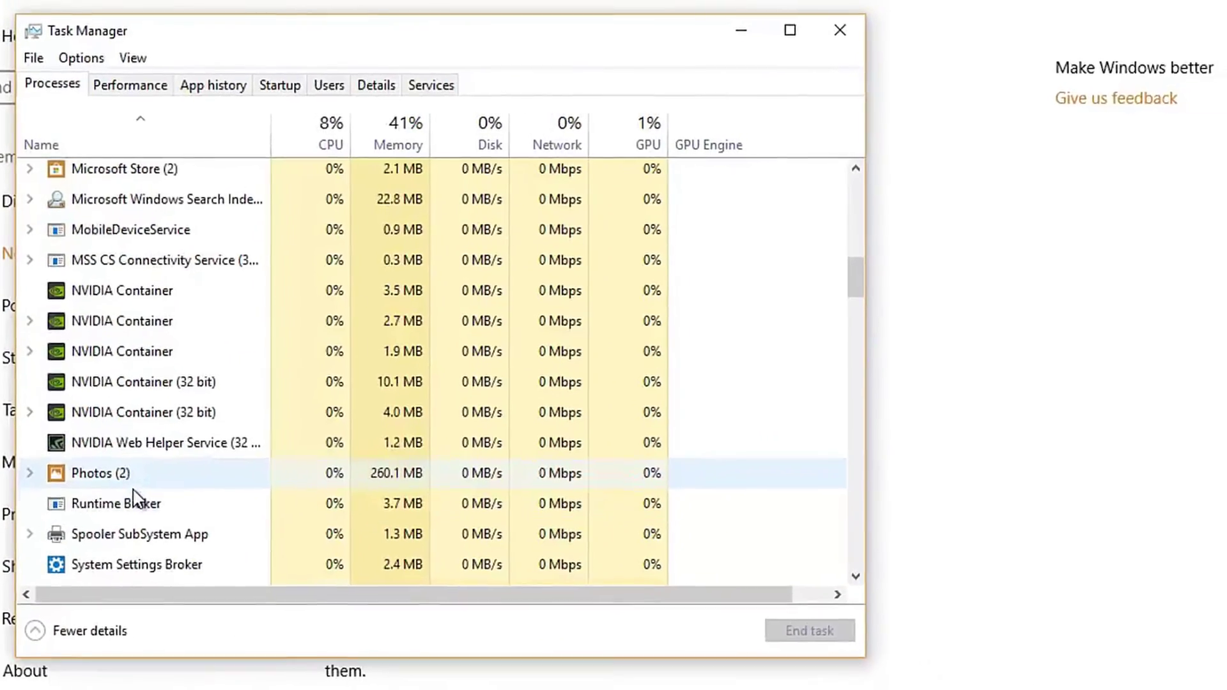
left_click(156, 494)
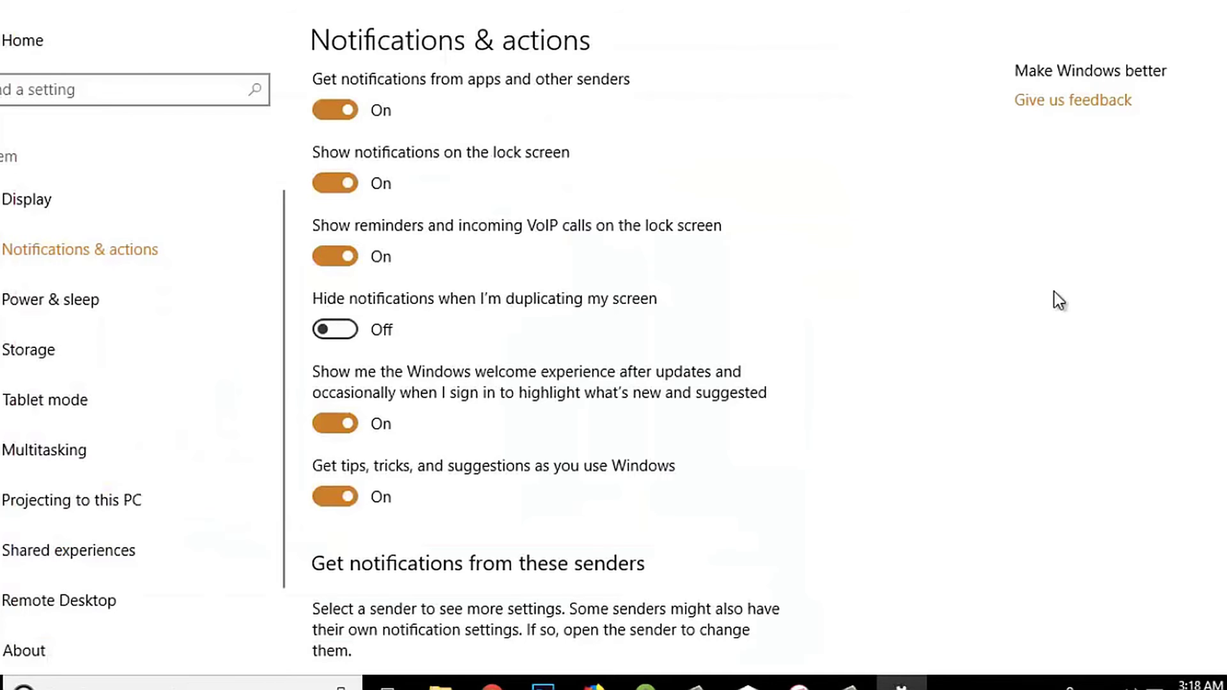
Turn off "Get tips, tricks, and suggestions as you use Windows" in Notifications & actions
left_click(356, 498)
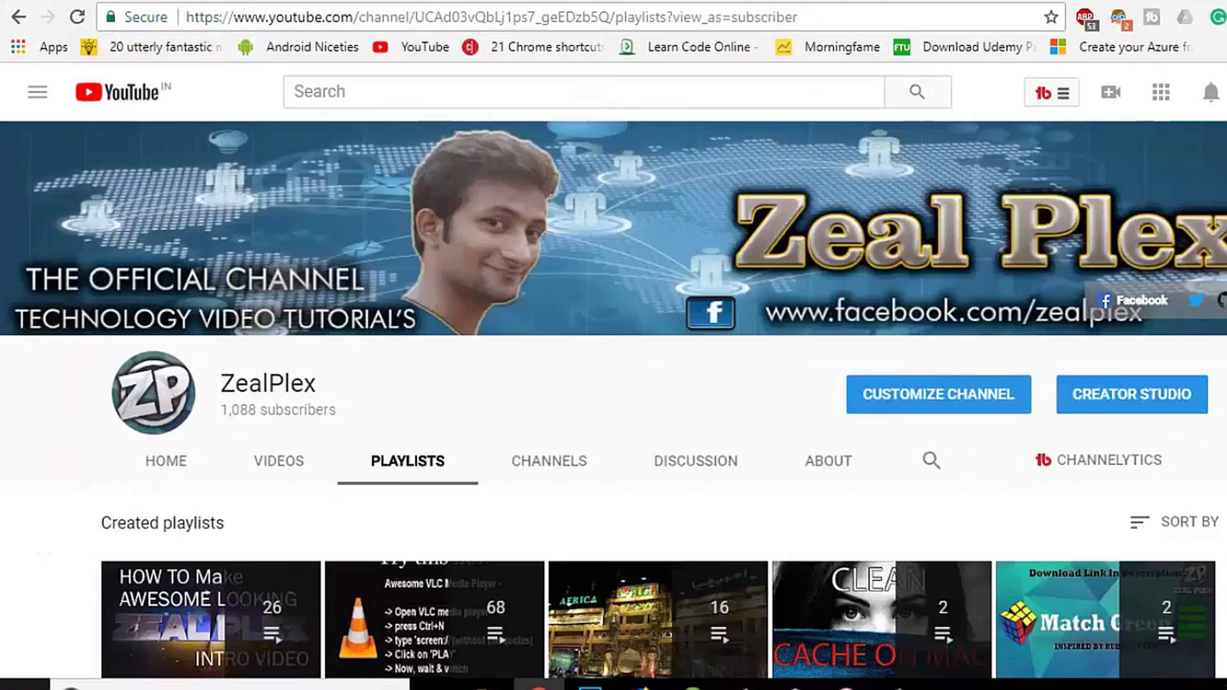
Reopen Windows Settings and go to the Background apps page under Privacy
key("super+x")
left_click(106, 509)
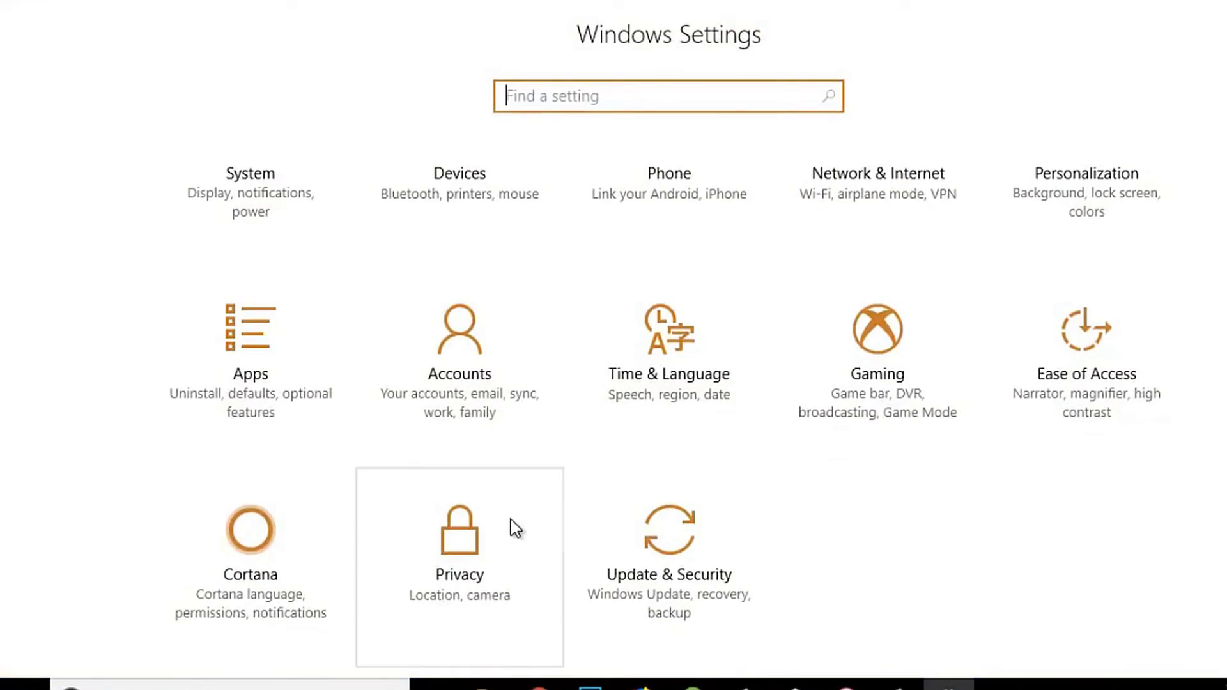
left_click(515, 528)
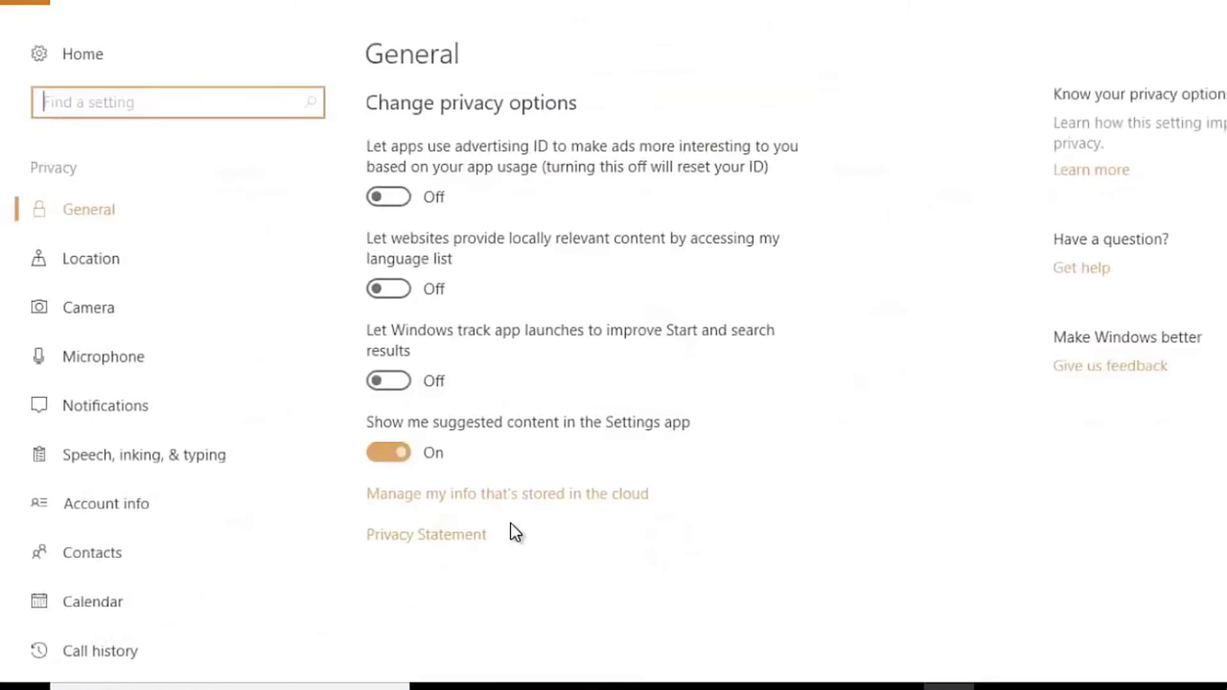
scroll(205, 391, "down", 10)
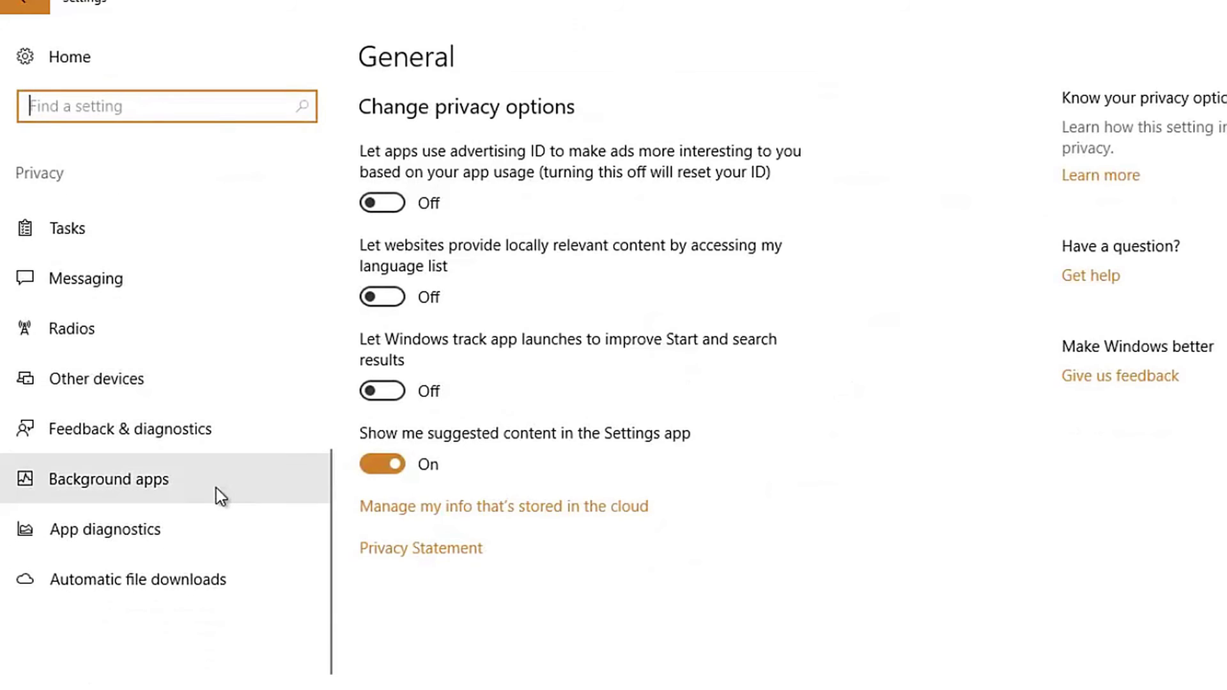
left_click(199, 489)
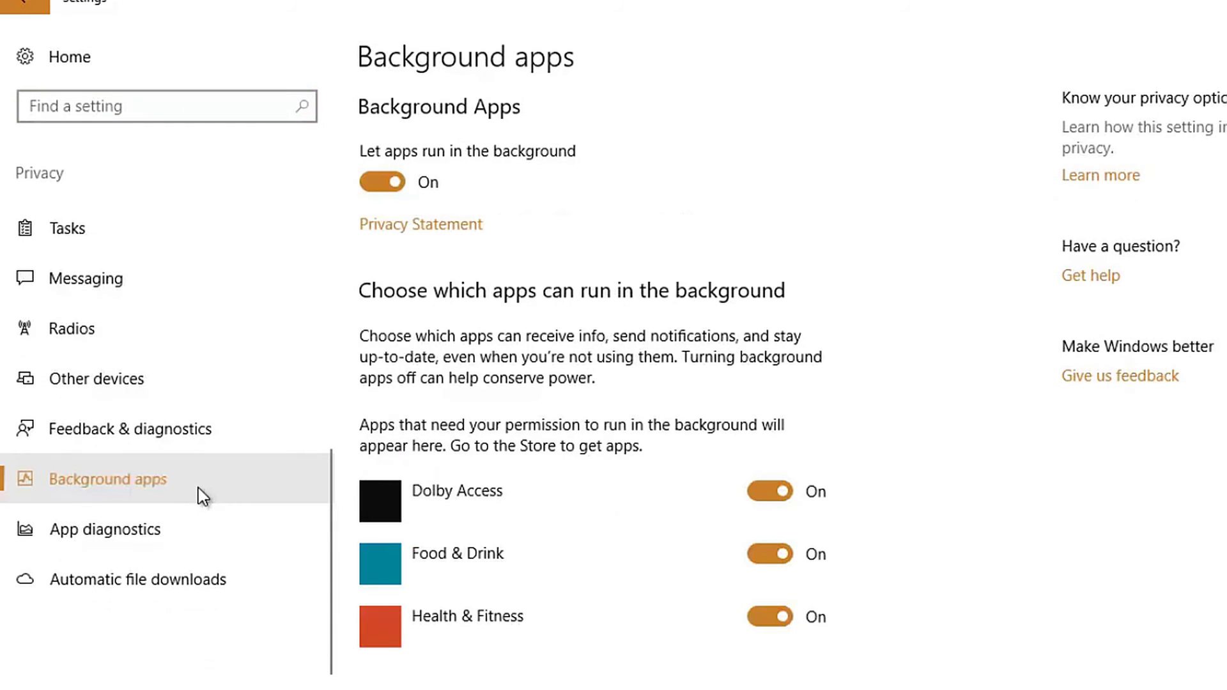
Look through the whole list of apps allowed to run in the background and return to its beginning
scroll(569, 444, "down", 3)
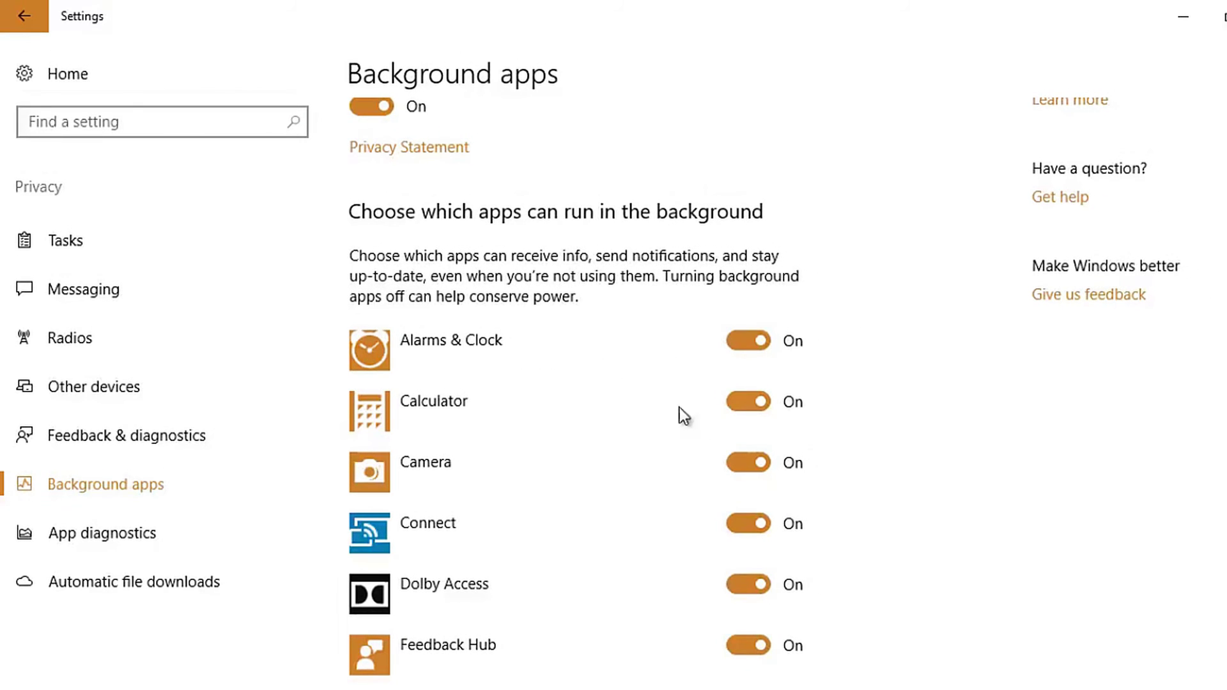
scroll(673, 432, "down", 5)
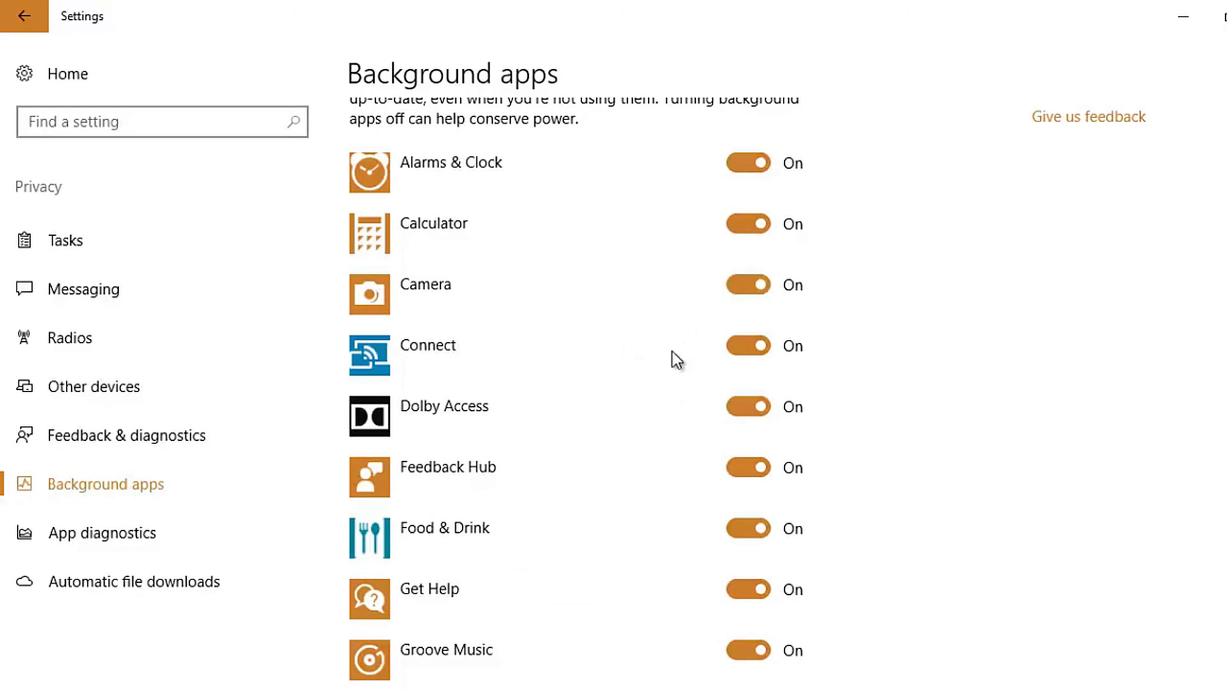
scroll(676, 361, "down", 10)
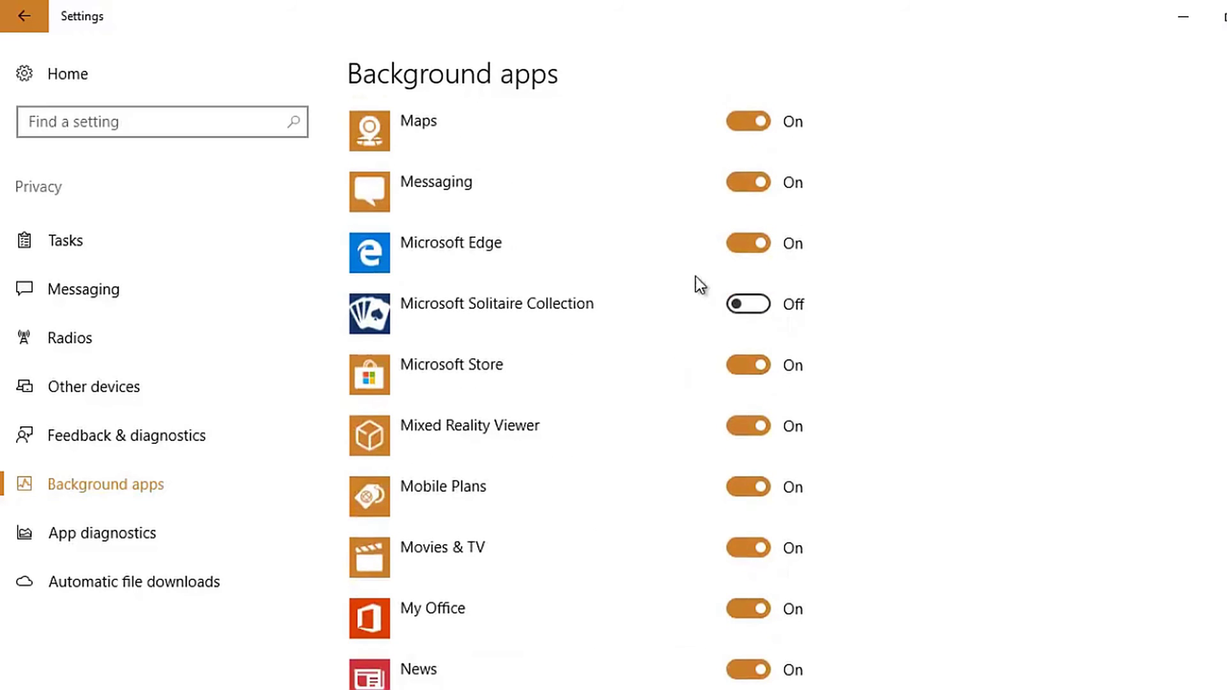
scroll(674, 362, "down", 15)
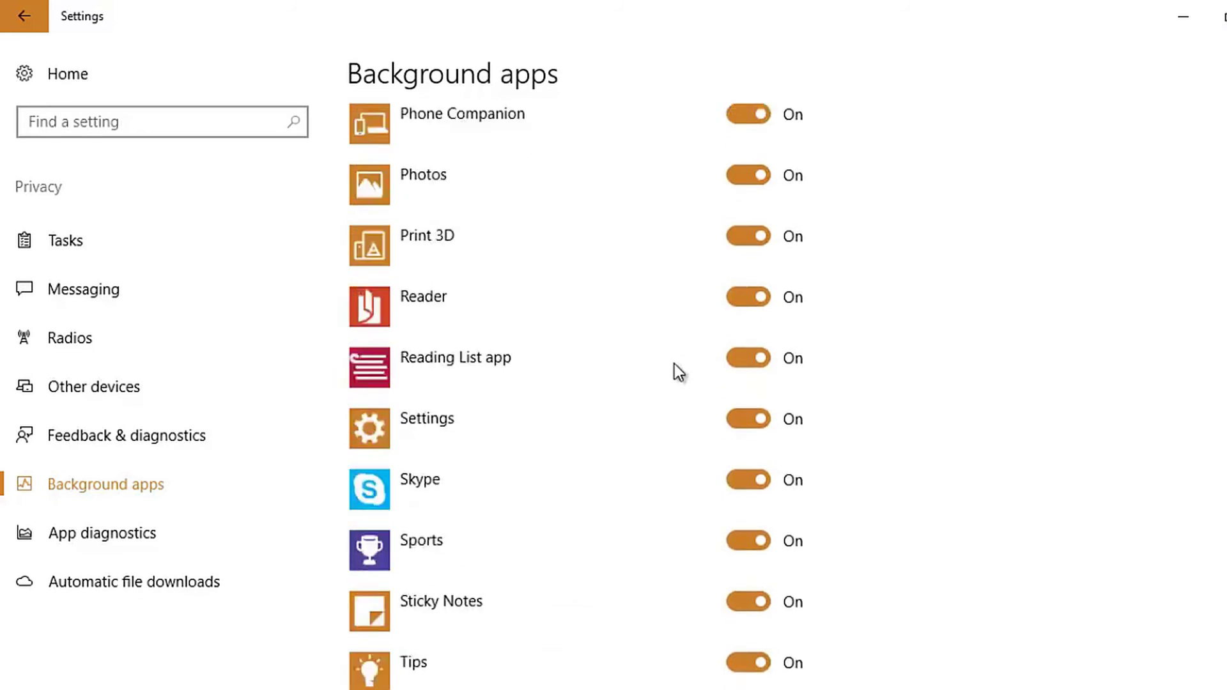
scroll(674, 363, "up", 20)
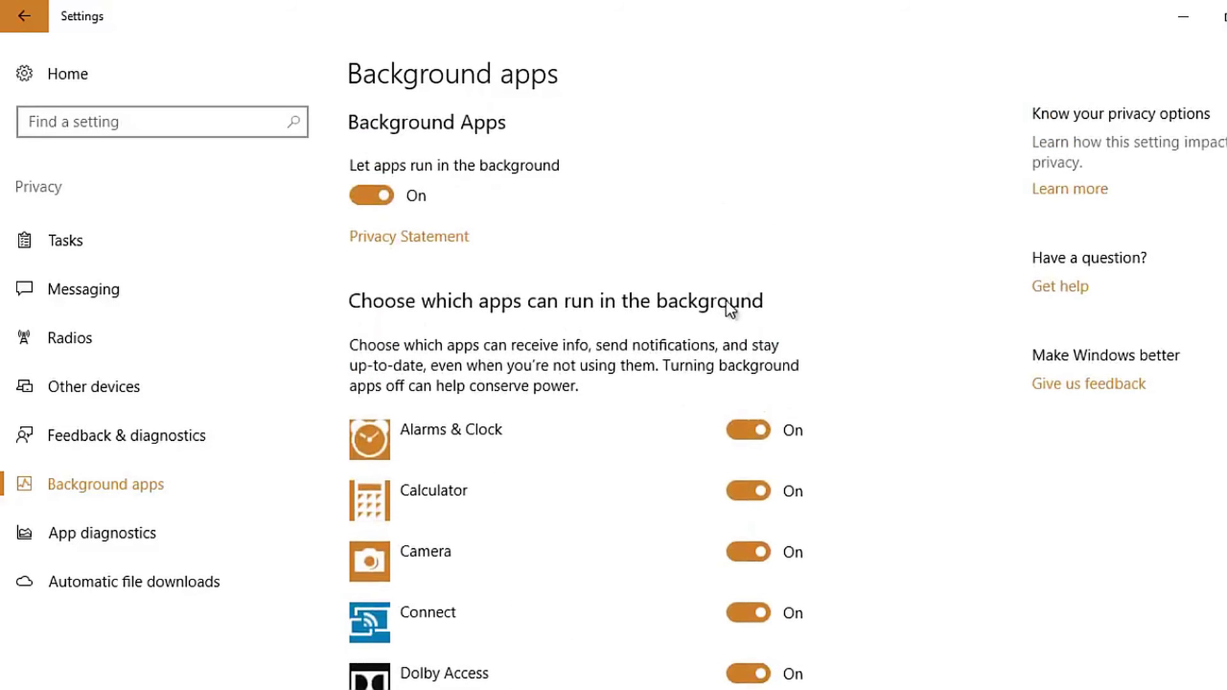
scroll(652, 534, "down", 18)
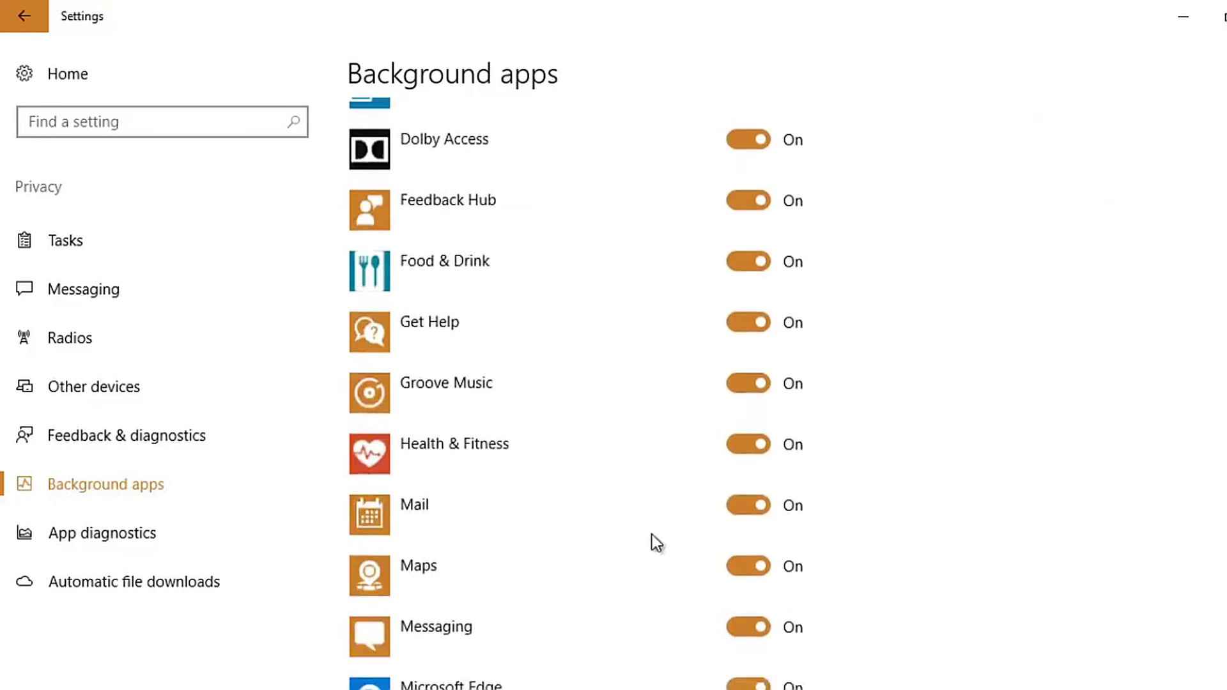
scroll(652, 534, "down", 5)
scroll(651, 534, "up", 20)
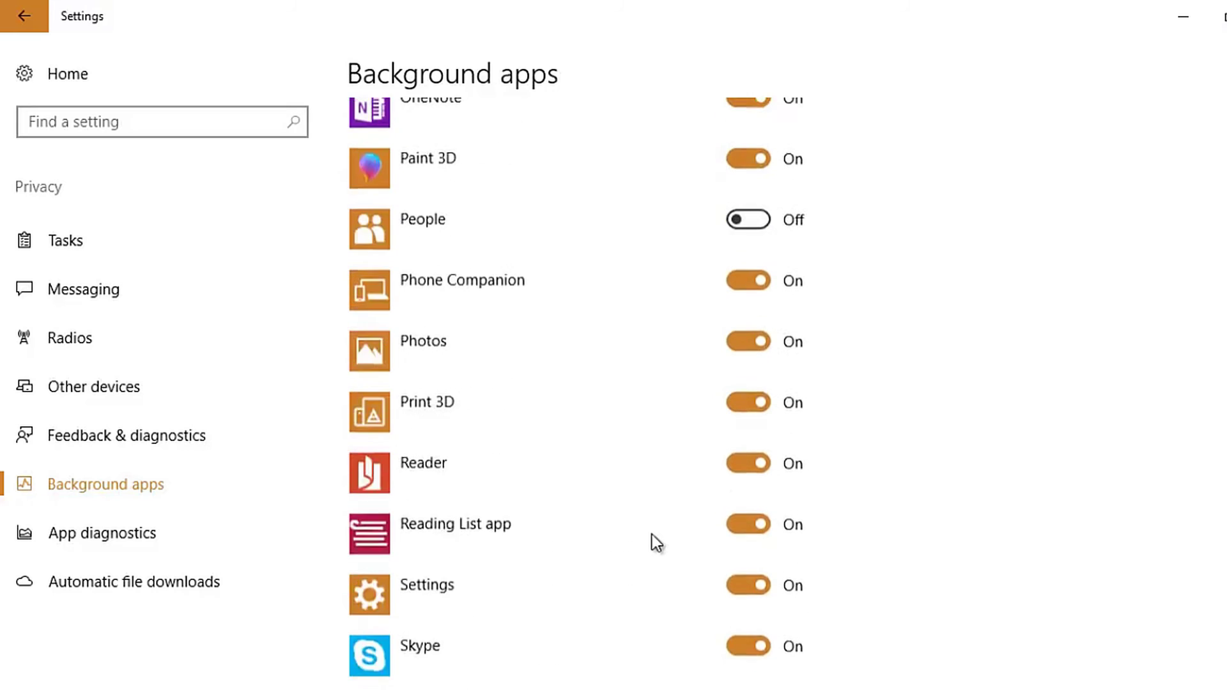
scroll(652, 534, "up", 5)
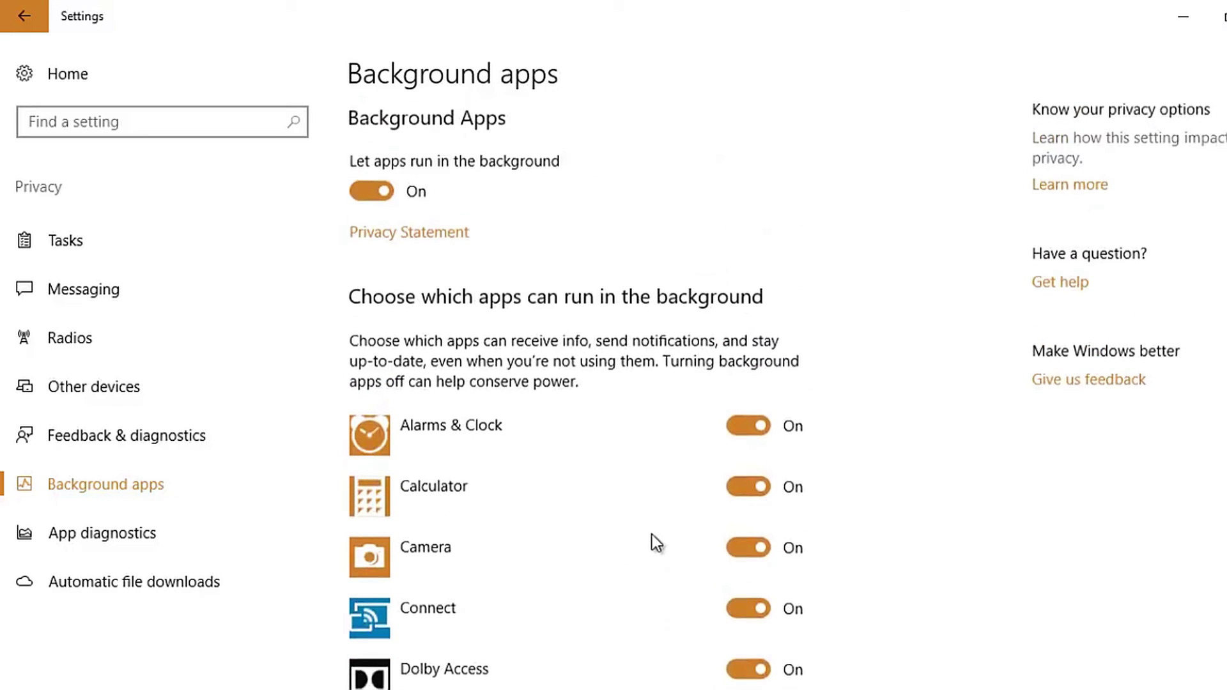
Turn off "Let apps run in the background" and check the switches of the individual apps
left_click(364, 196)
scroll(708, 367, "down", 18)
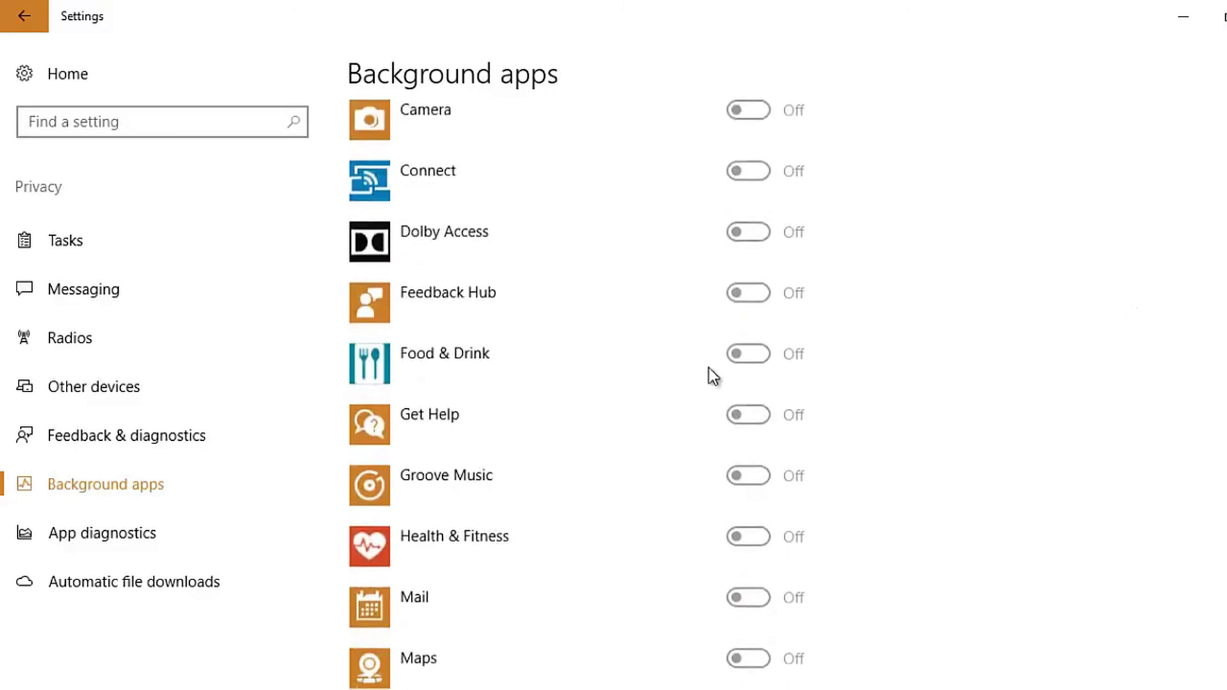
scroll(707, 370, "down", 5)
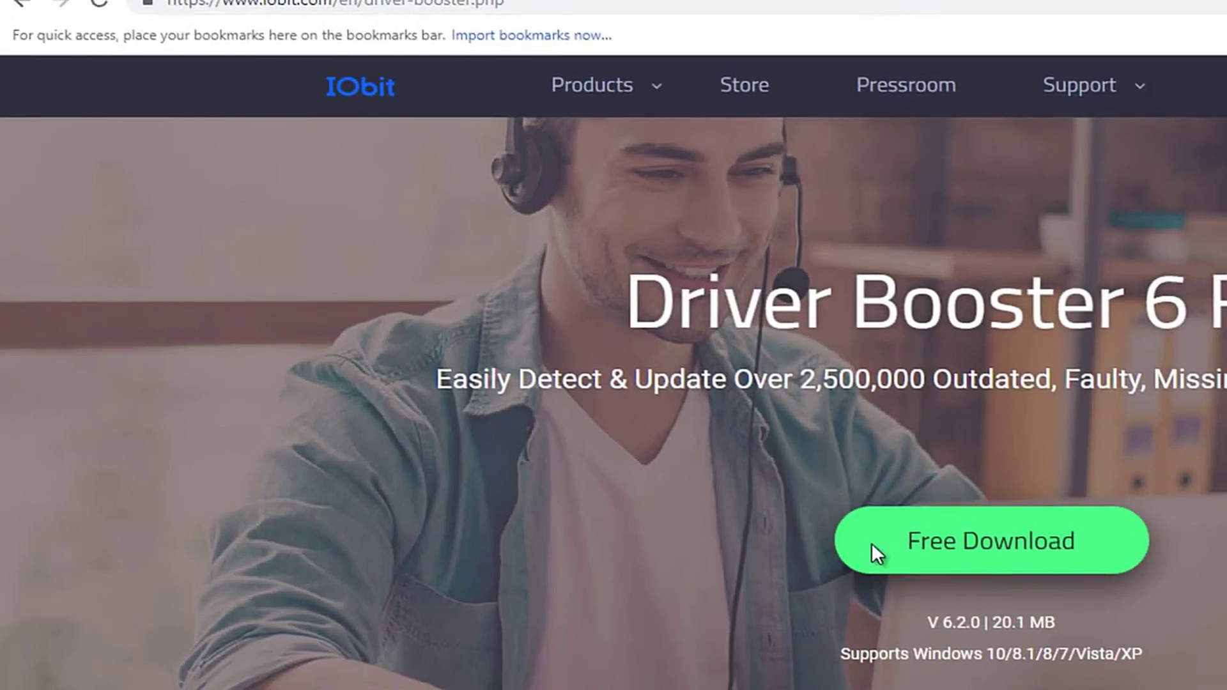
Download the free Driver Booster 6 installer from the IObit website, open it and start the standard installation
left_click(872, 542)
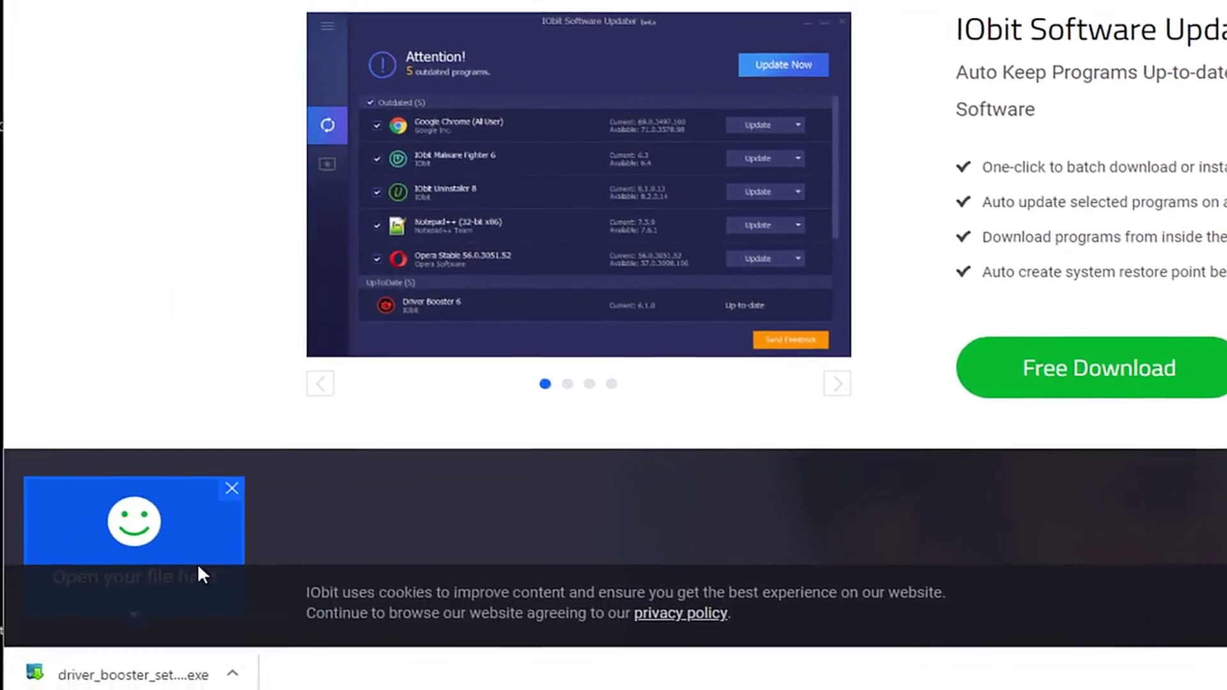
left_click(126, 679)
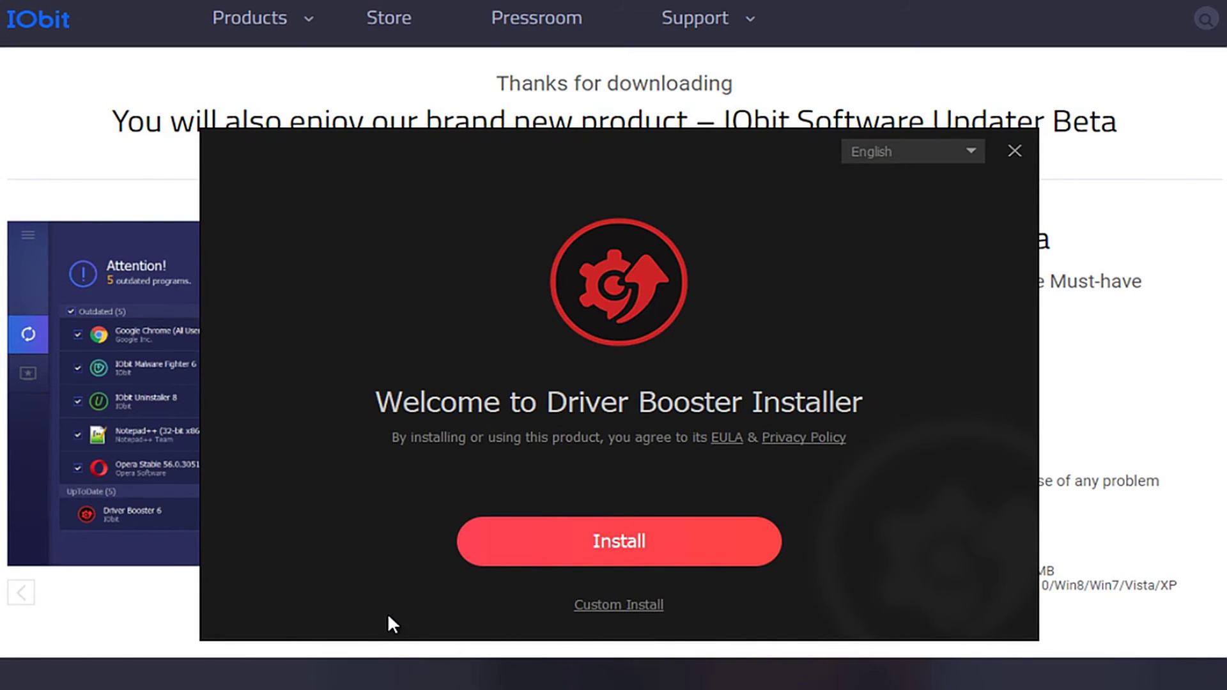
key("Return")
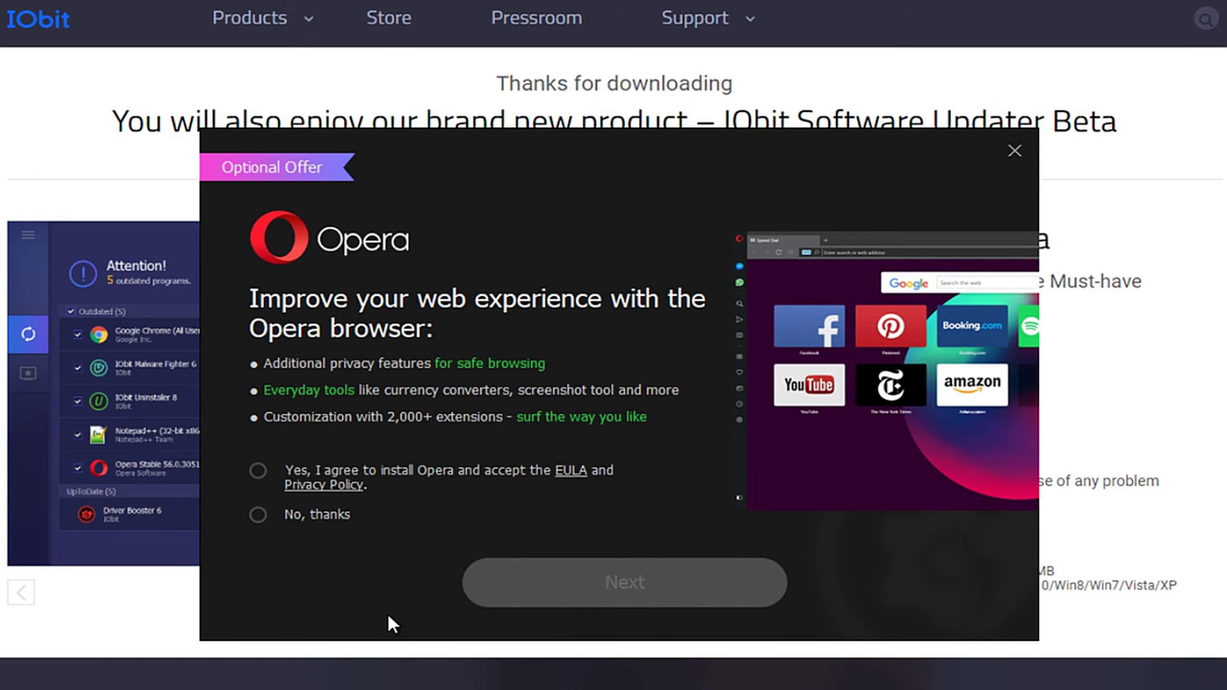
Decline the optional Opera browser offer and skip the IObit newsletter subscription in the Driver Booster installer
key("Down")
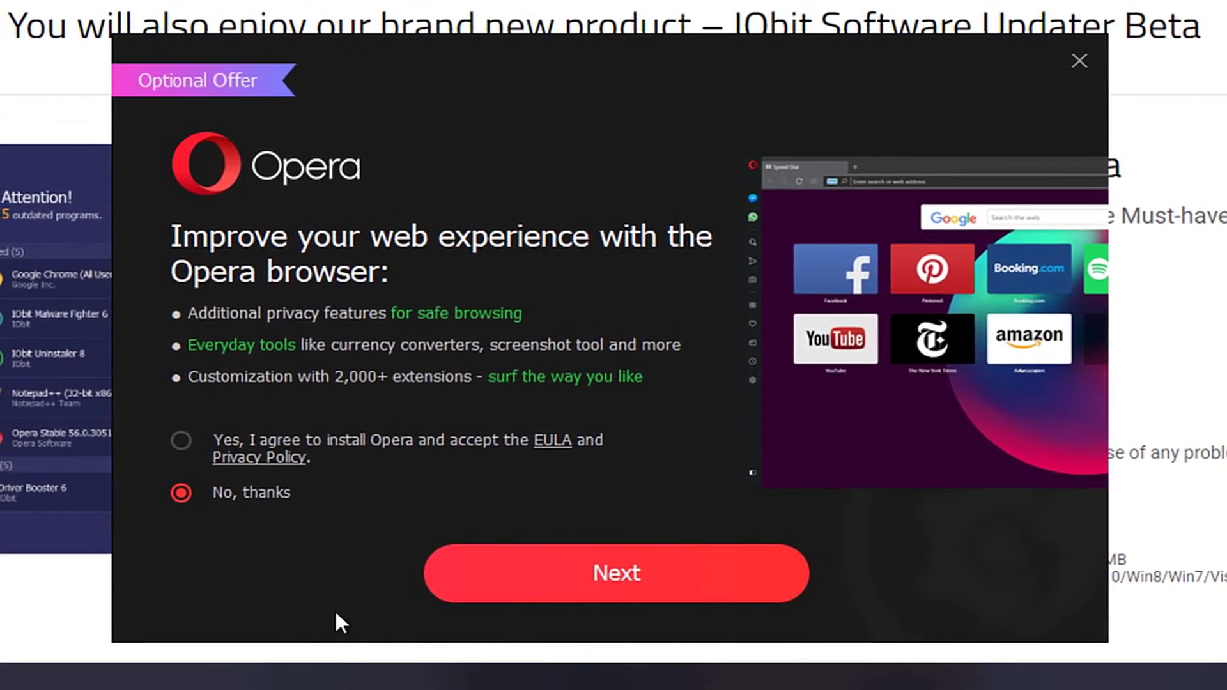
key("Return")
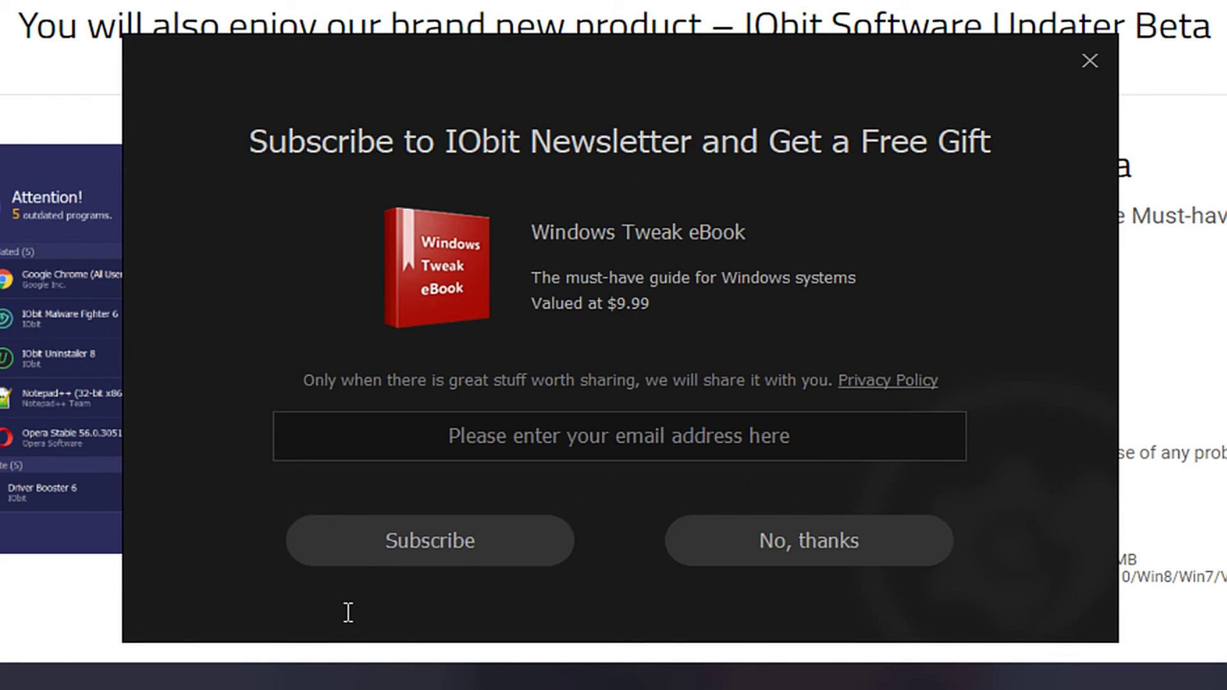
key("Tab")
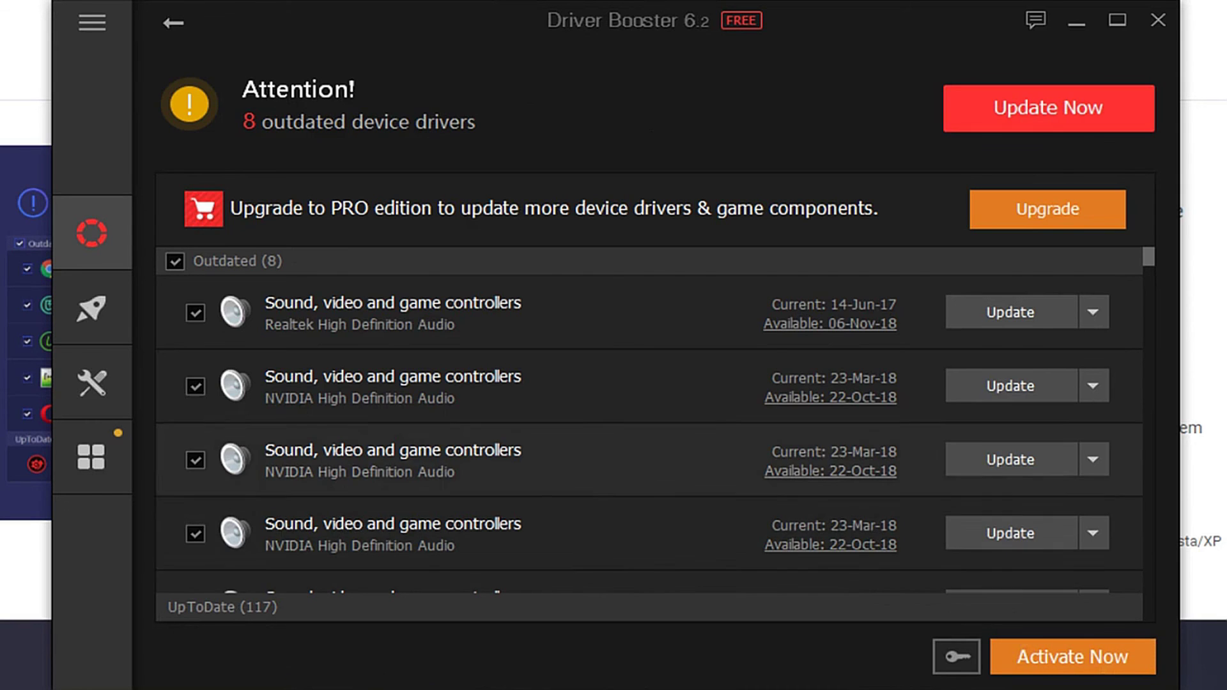
Review the list of outdated device drivers, start updating all of them and accept the installation notices
scroll(649, 421, "down", 3)
scroll(649, 435, "down", 4)
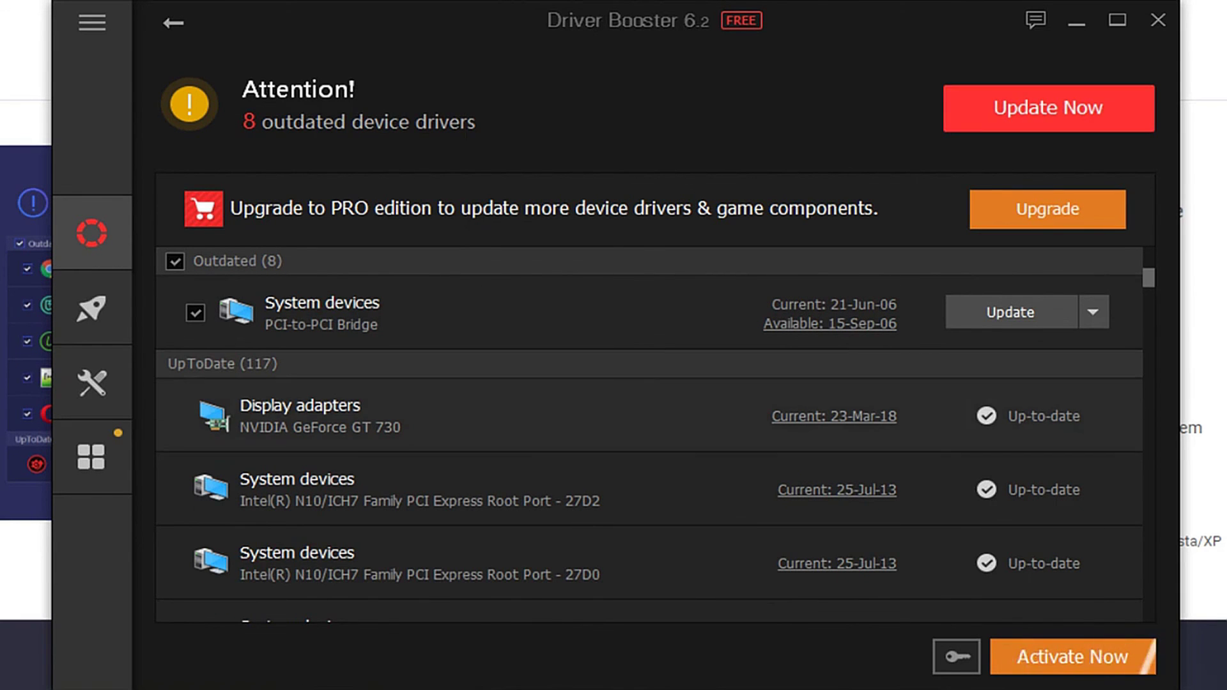
scroll(649, 434, "up", 8)
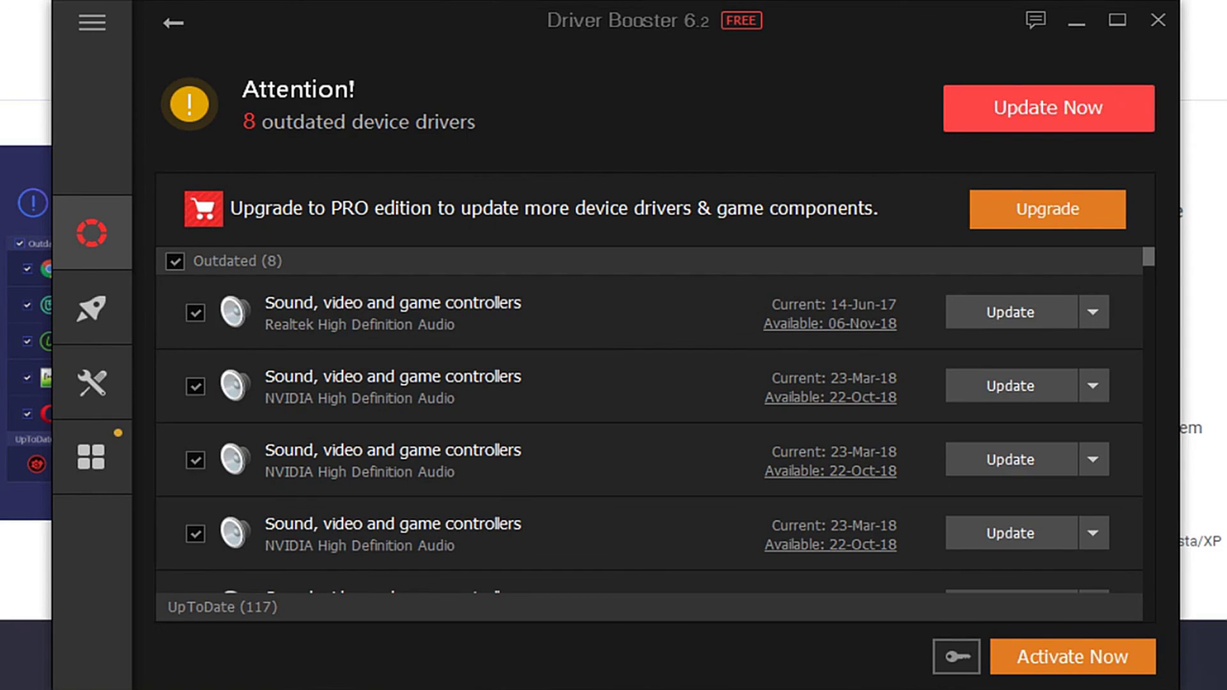
scroll(648, 422, "down", 1)
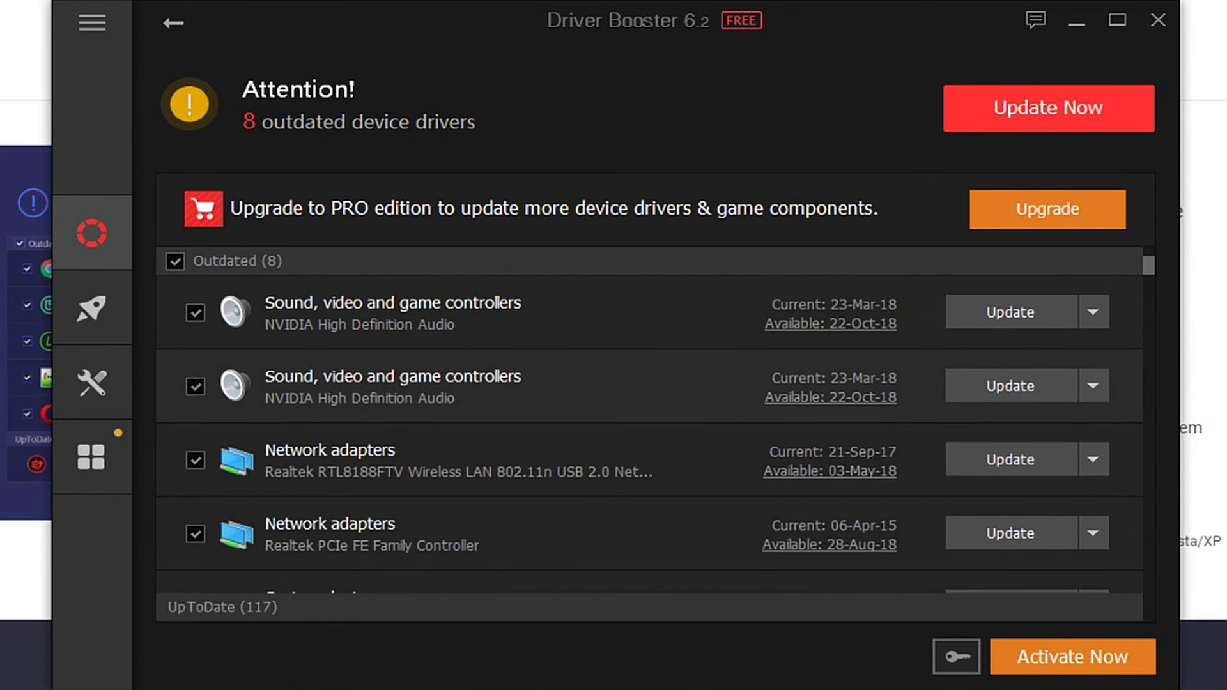
scroll(649, 422, "down", 3)
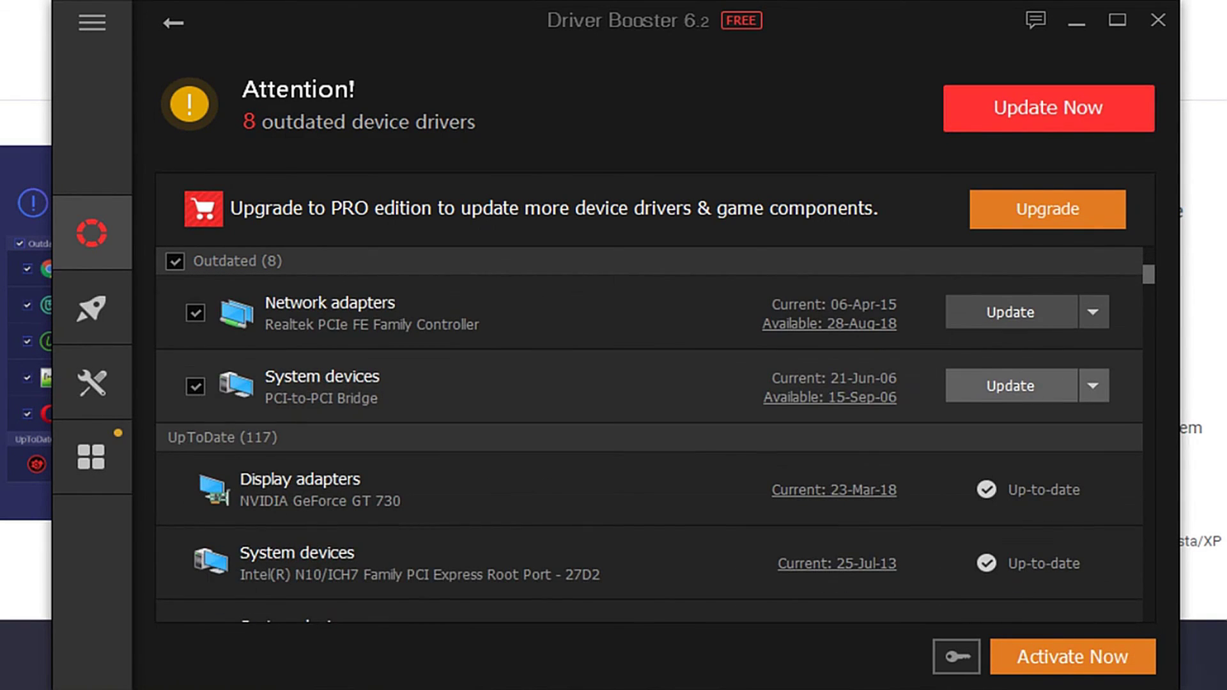
scroll(649, 422, "up", 4)
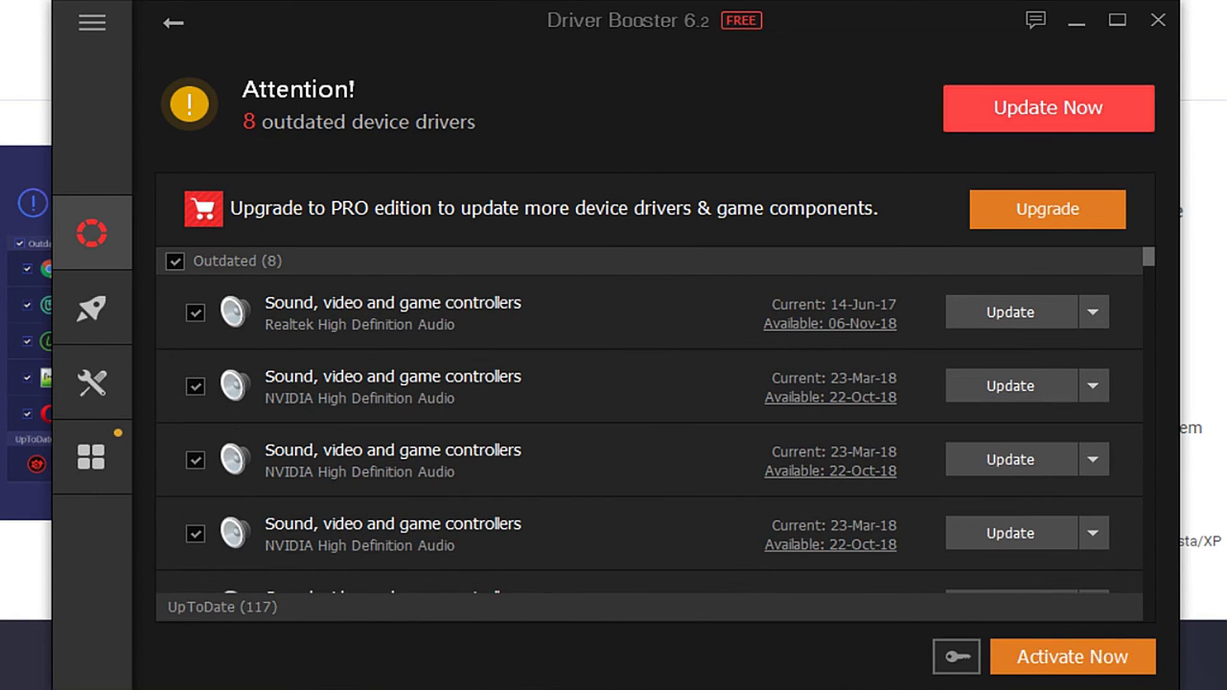
left_click(1048, 108)
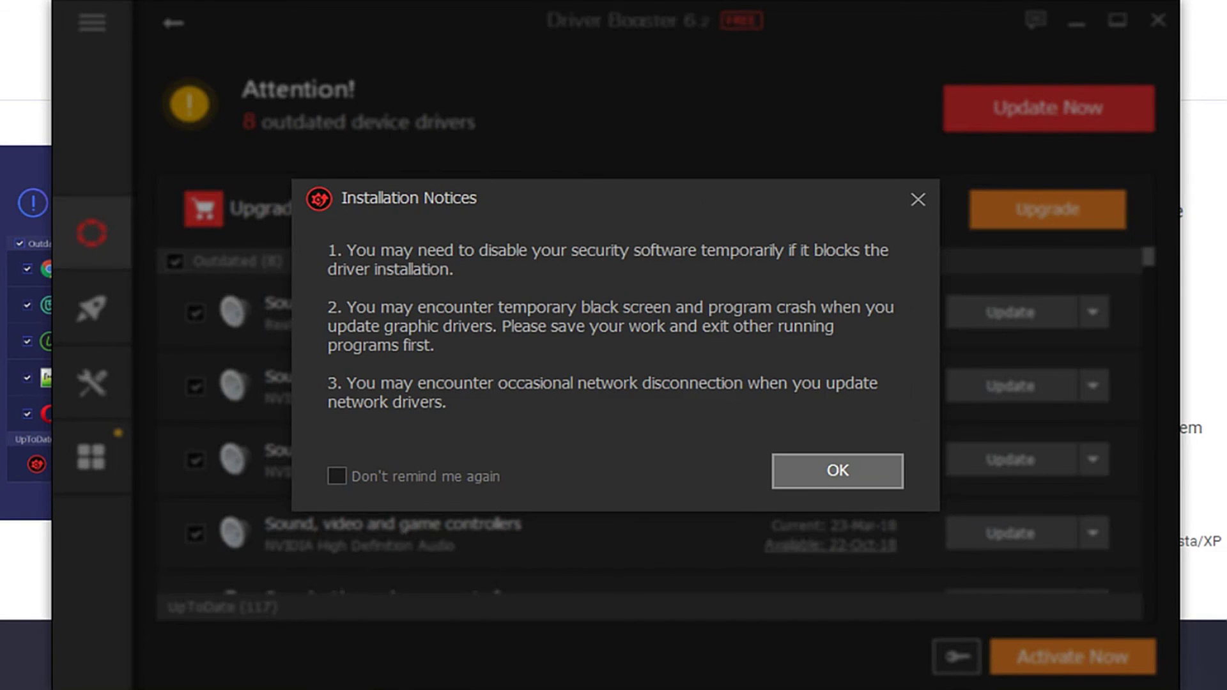
left_click(838, 471)
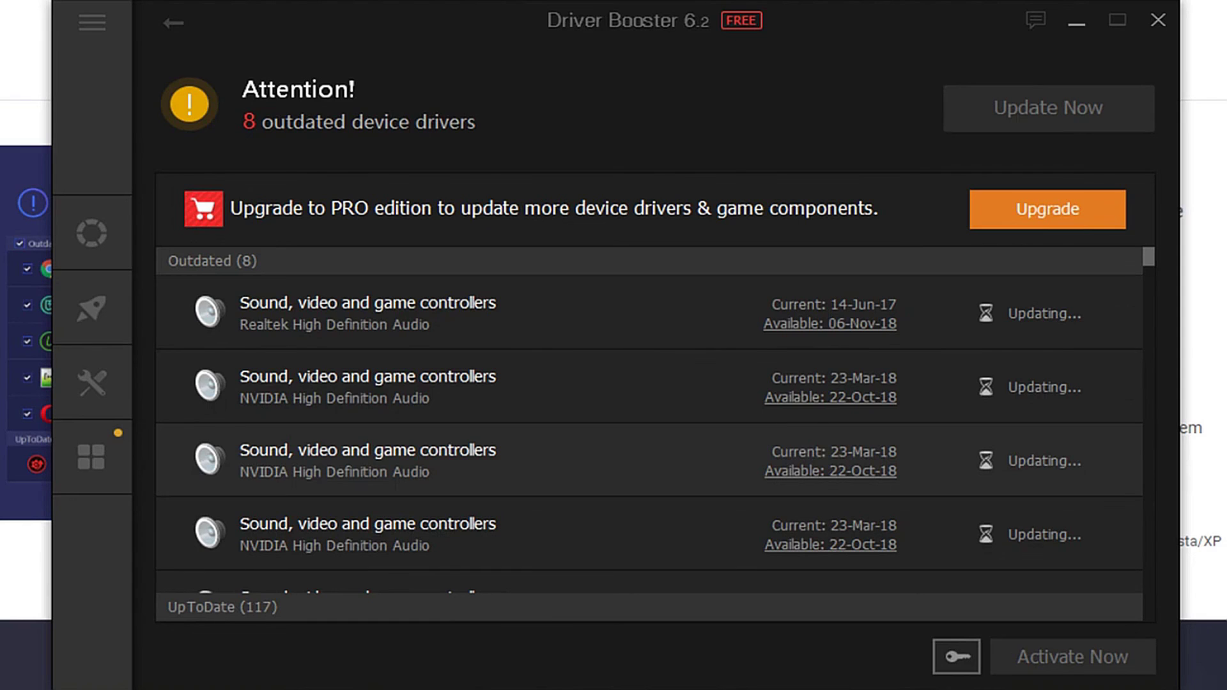